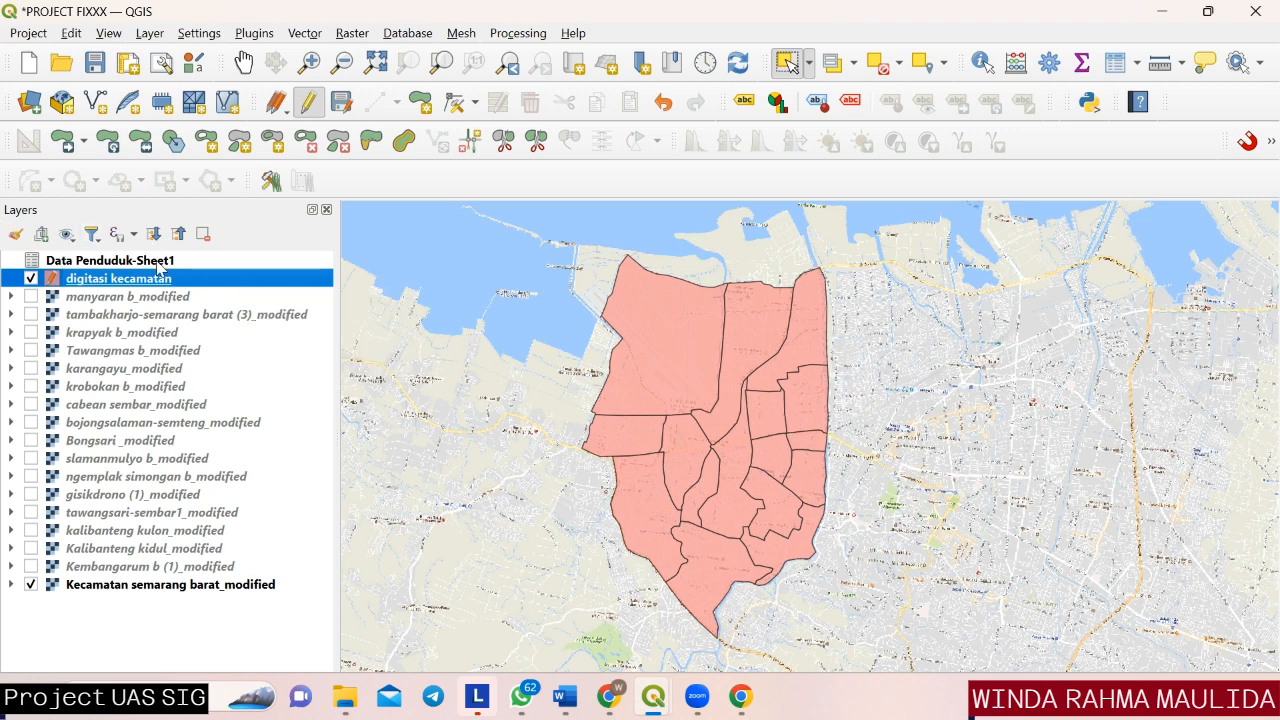
Open the digitasi kecamatan layer's attribute table and add a Text (string) field named Kelurahan with length 50.
right_click(184, 284)
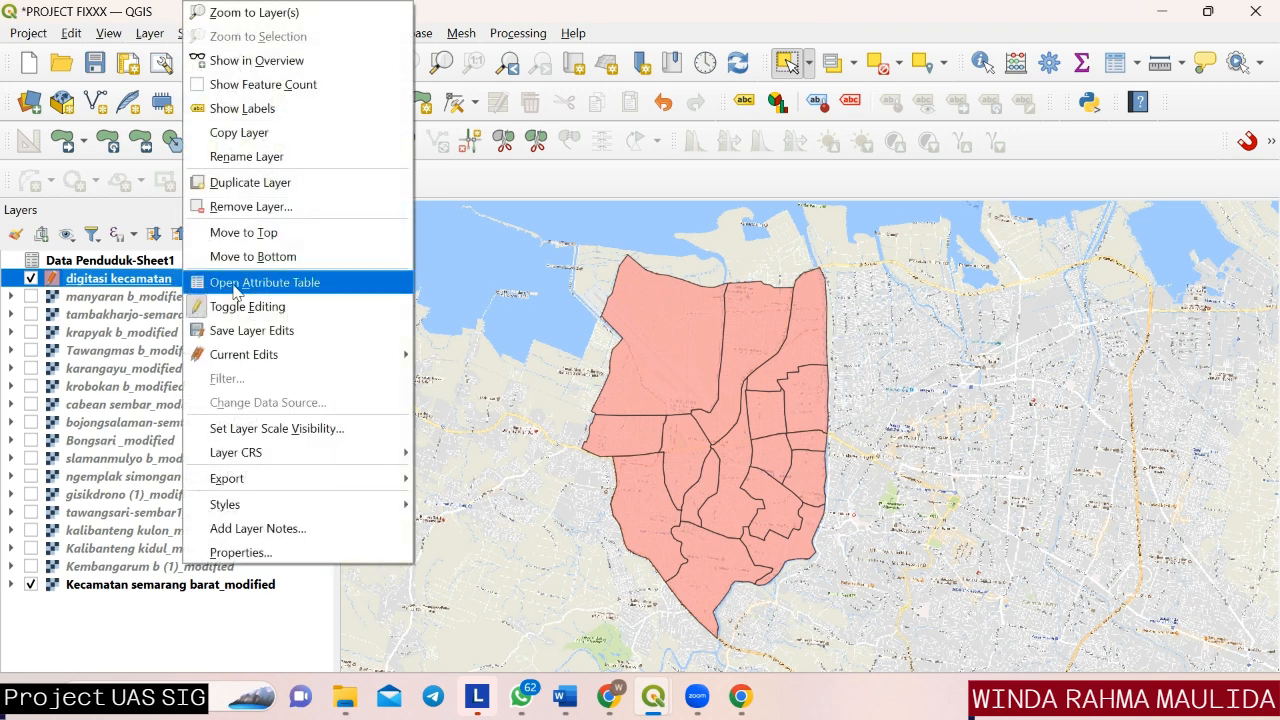
left_click(236, 286)
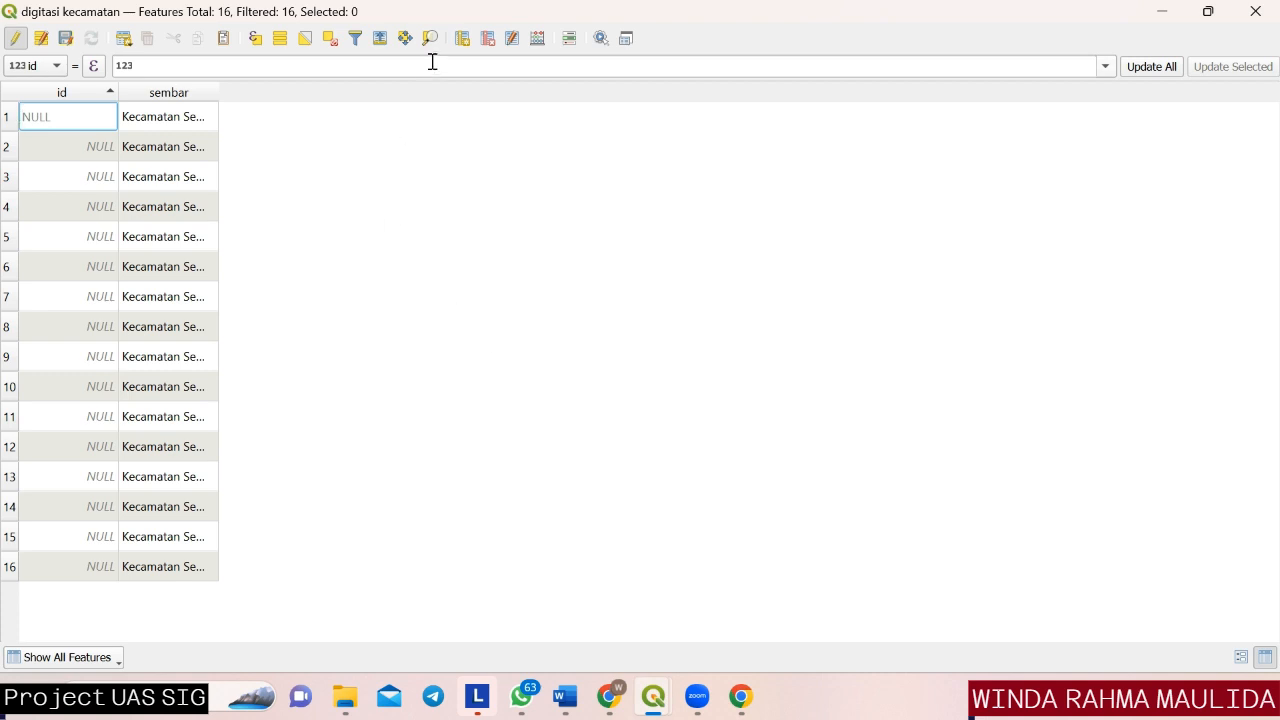
left_click(463, 45)
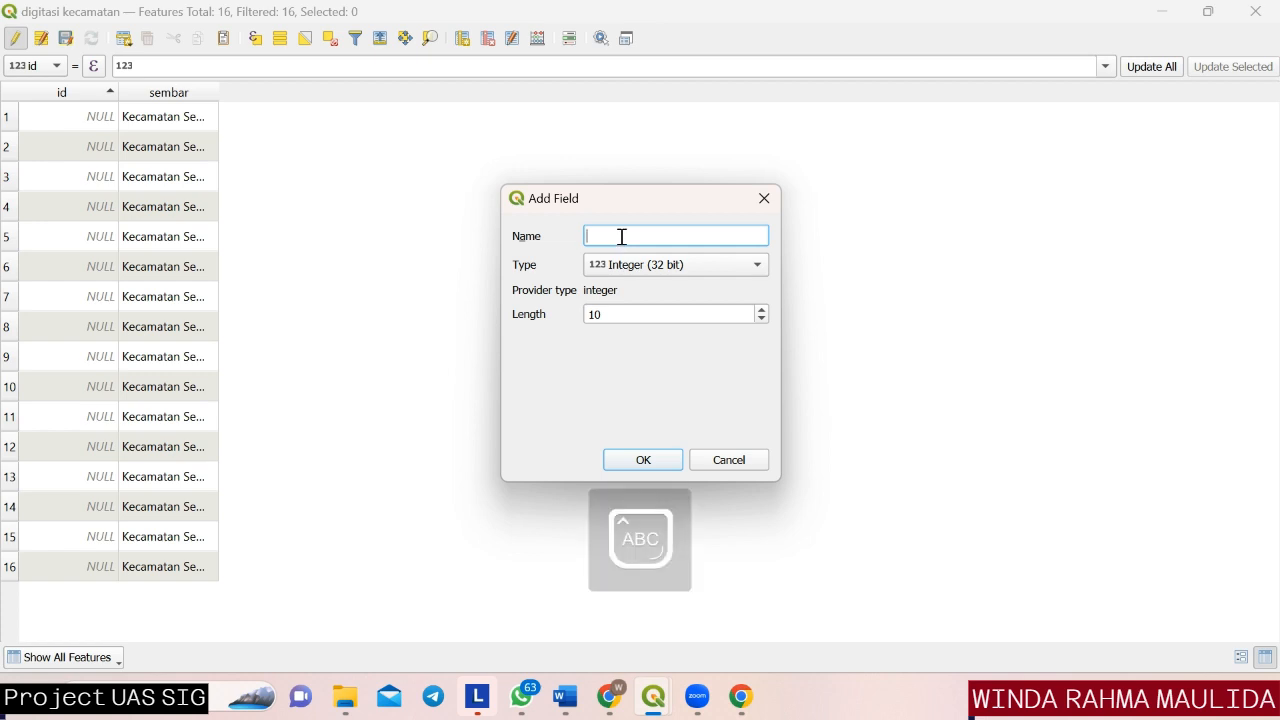
type("Kelurahan")
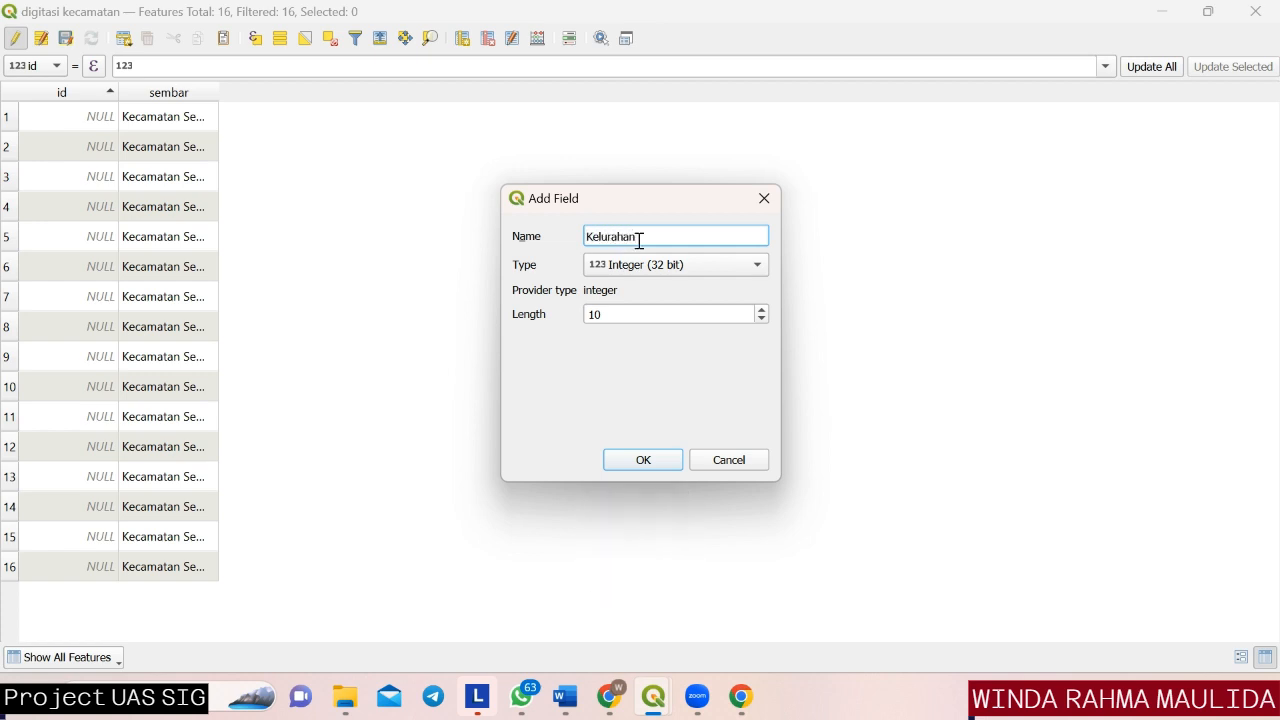
left_click(687, 274)
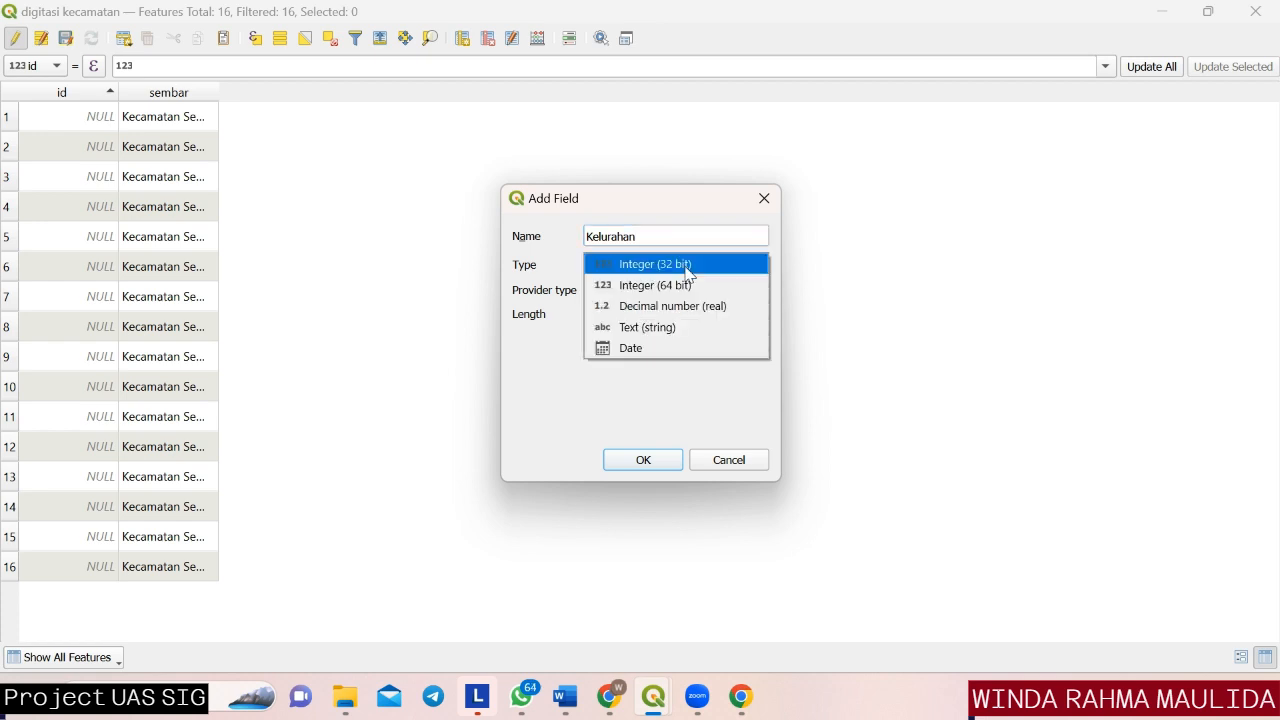
left_click(684, 330)
left_click(608, 314)
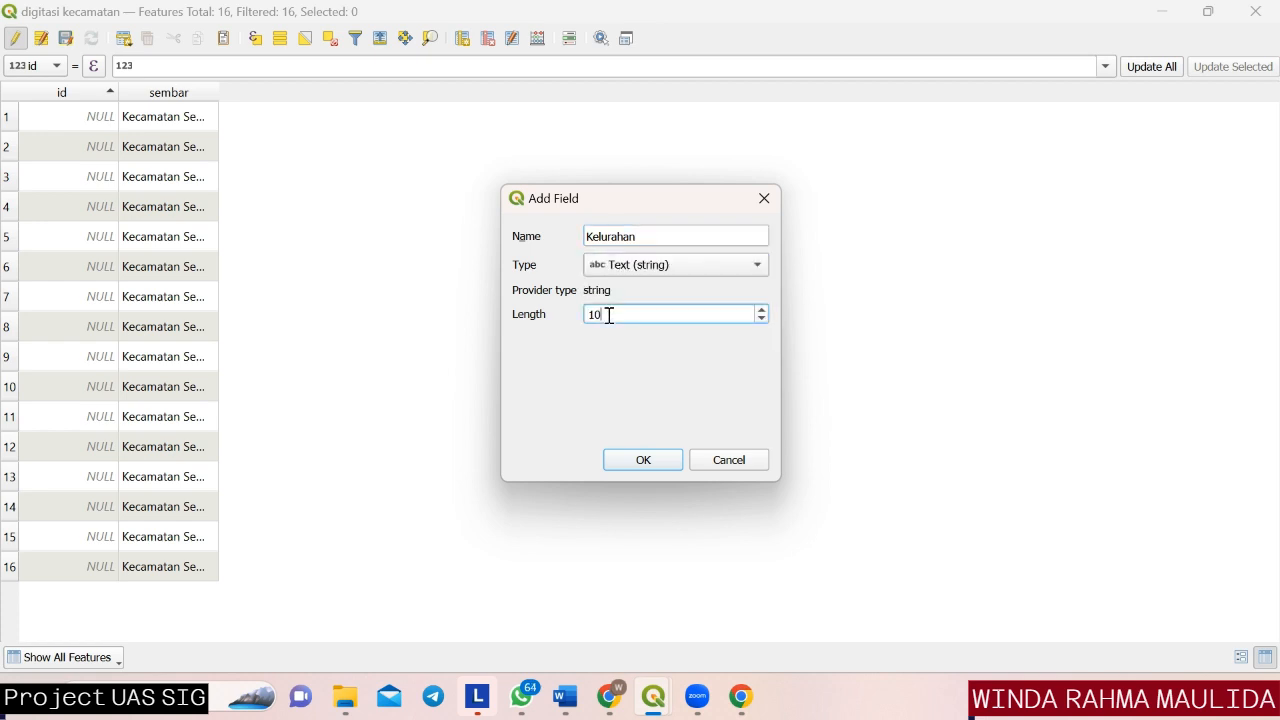
key("BackSpace")
key("BackSpace")
type("50")
left_click(640, 462)
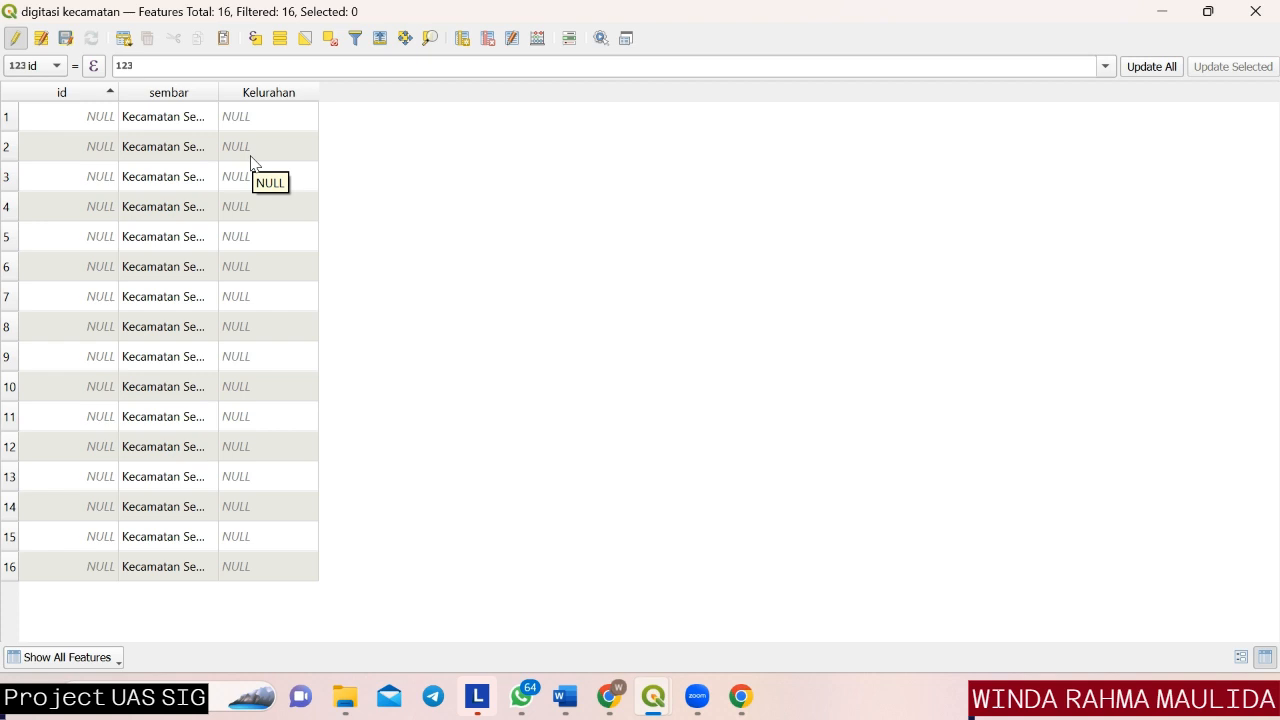
Dock the attribute table with the map and select the first feature's row to highlight its polygon.
left_click(626, 39)
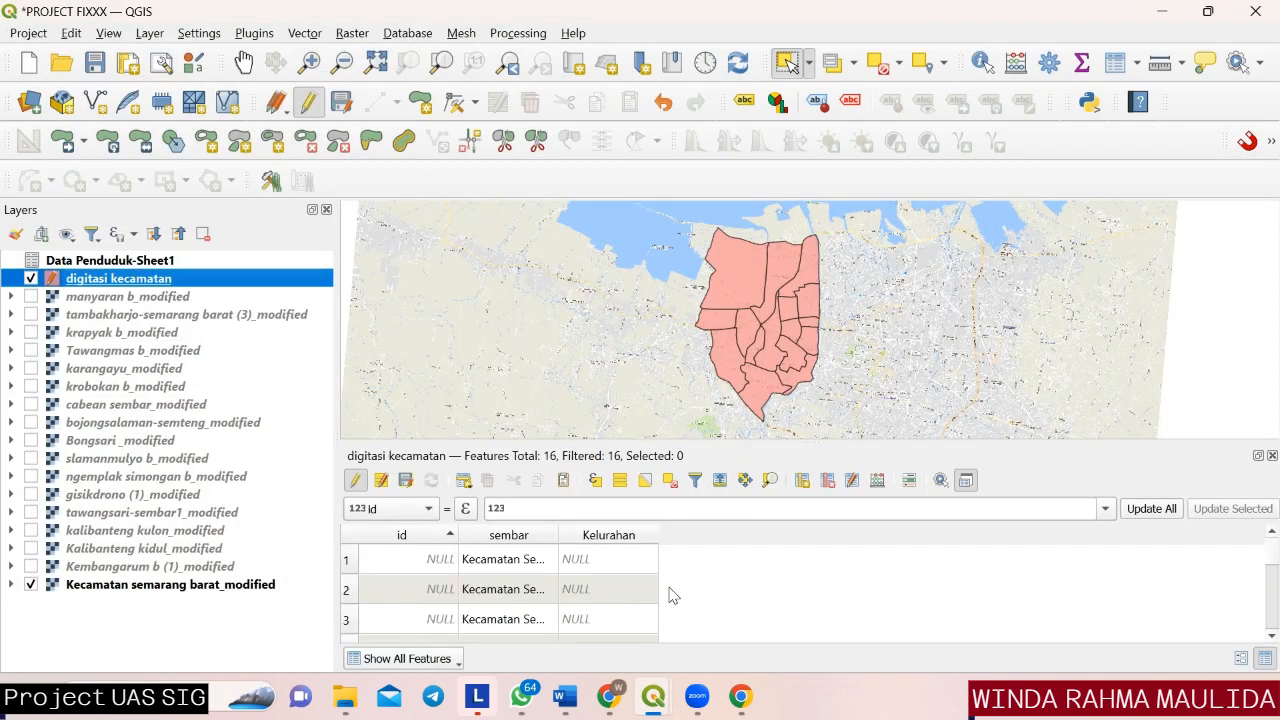
double_click(585, 582)
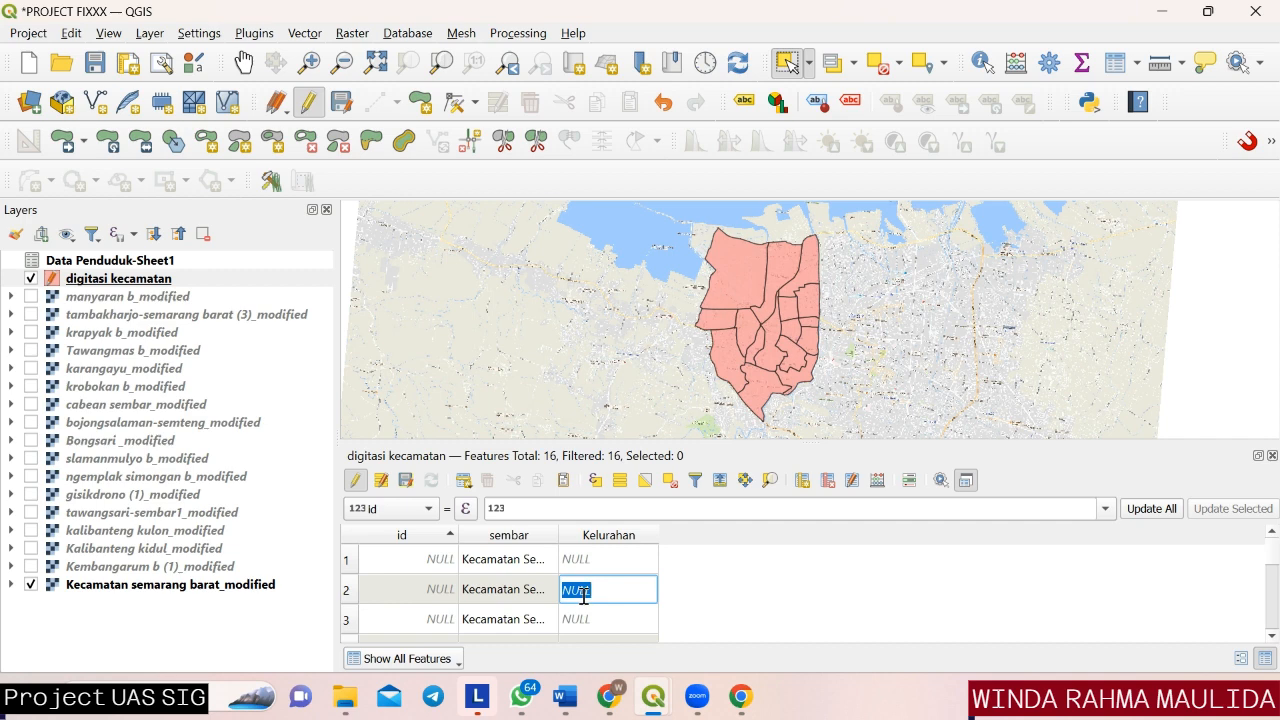
left_click(349, 621)
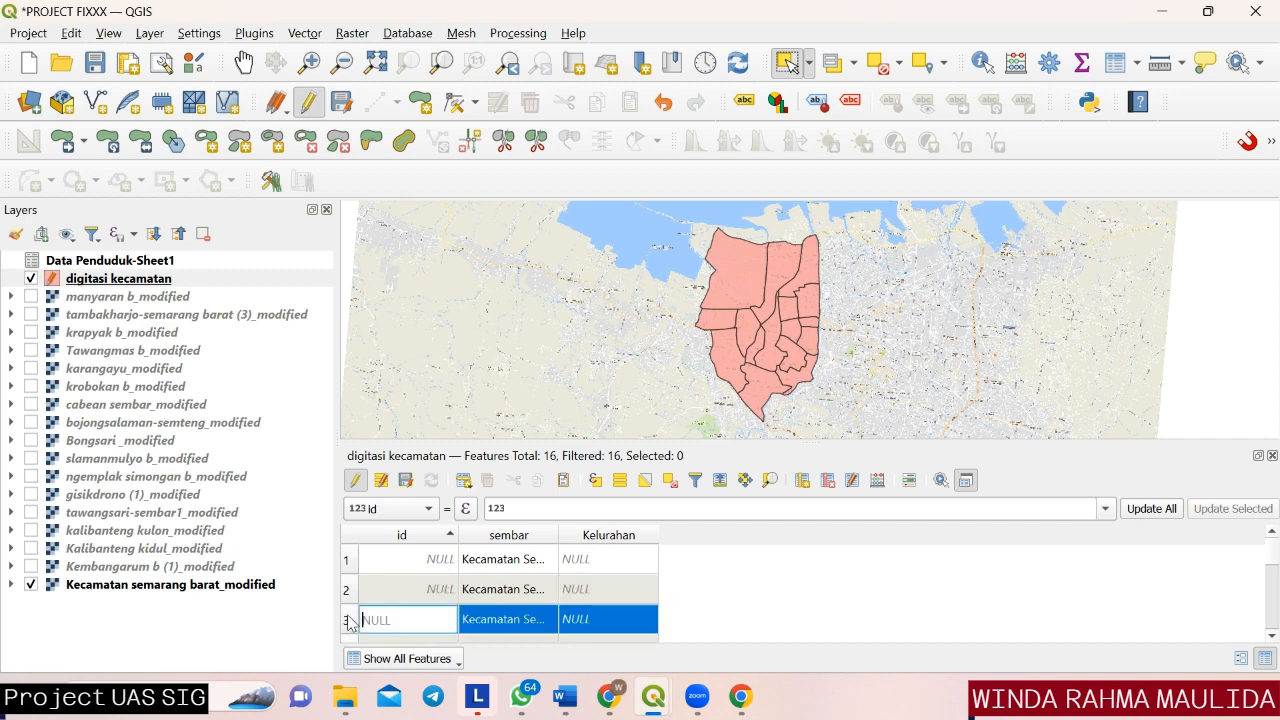
left_click(348, 563)
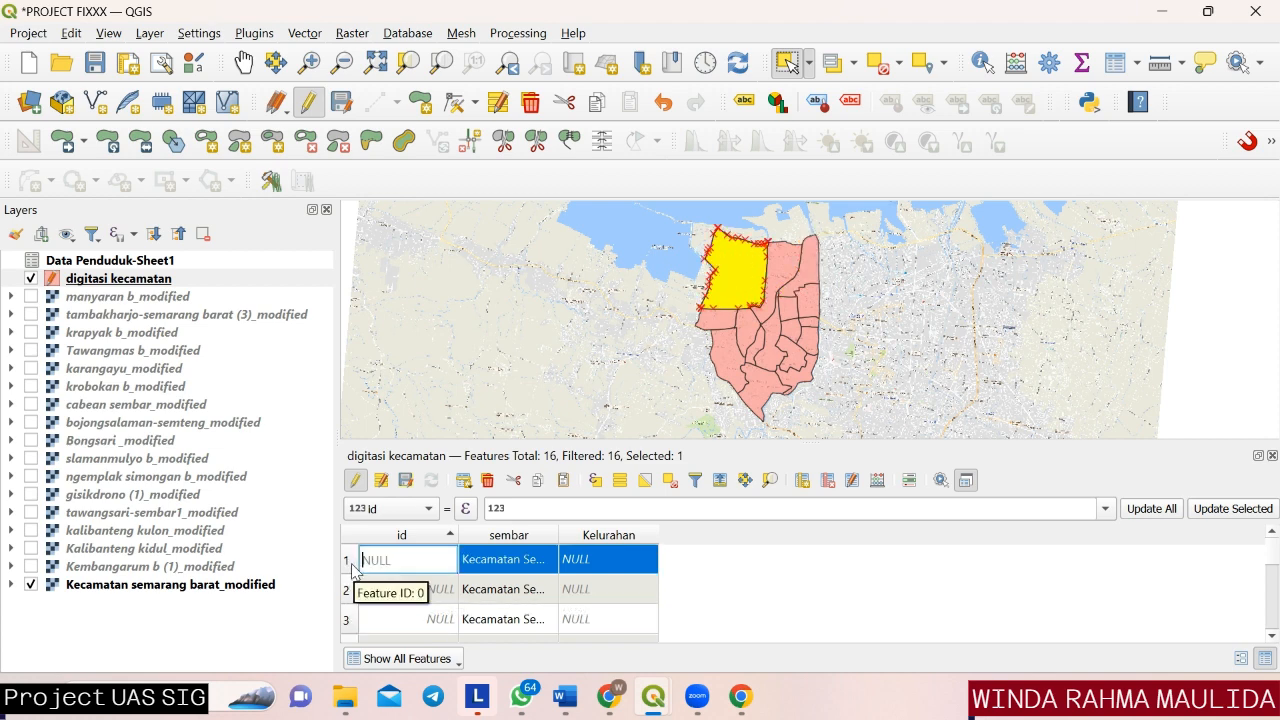
left_click(351, 571)
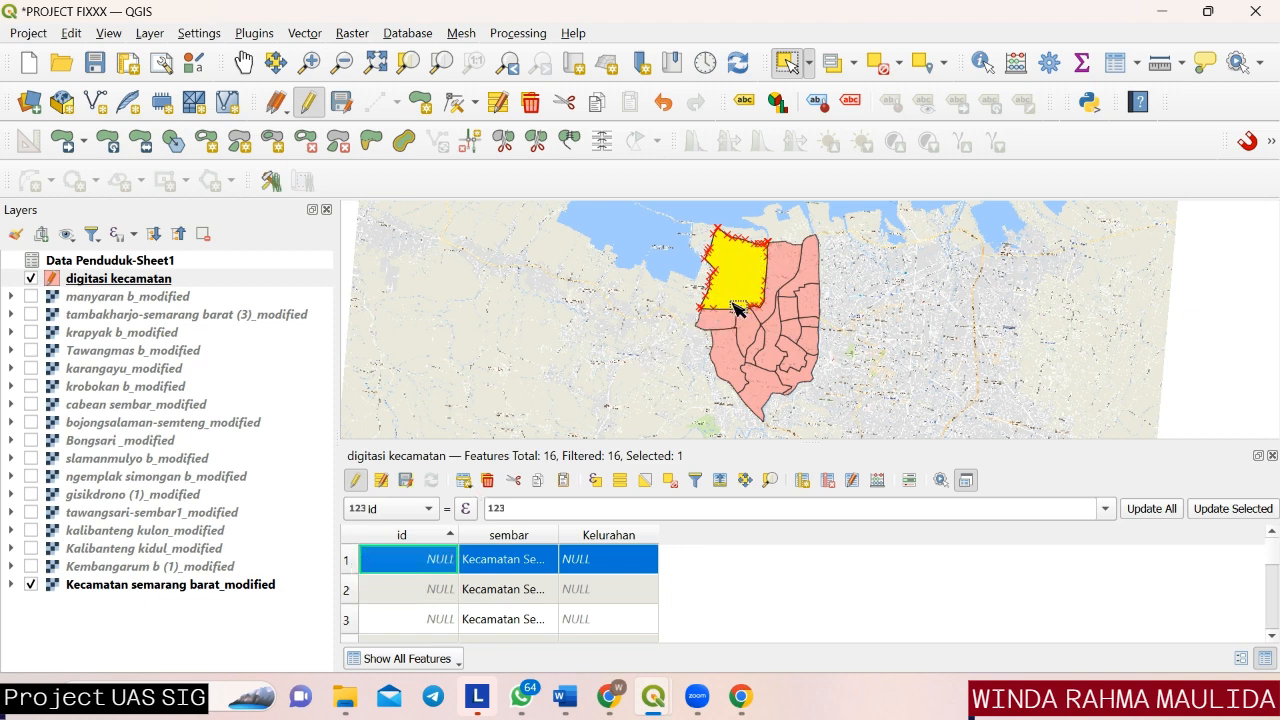
Set the first feature's Kelurahan value to tambakharjo.
double_click(592, 562)
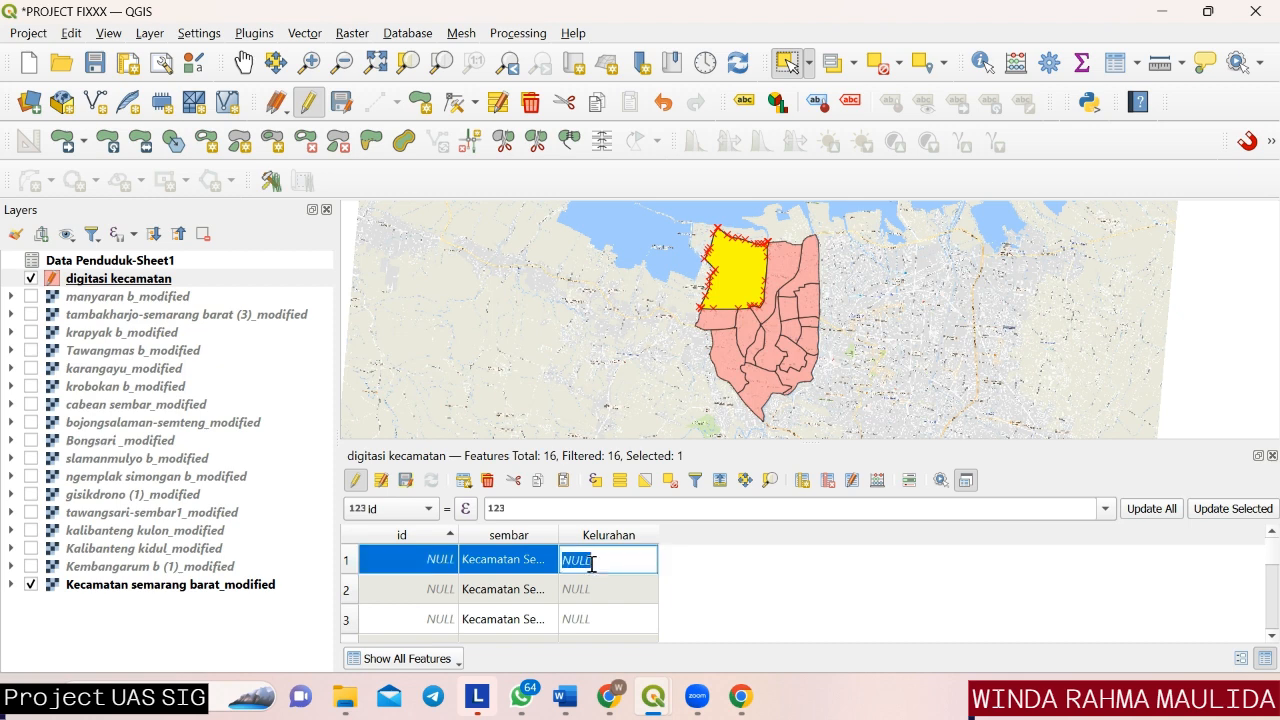
key("BackSpace")
type("tam")
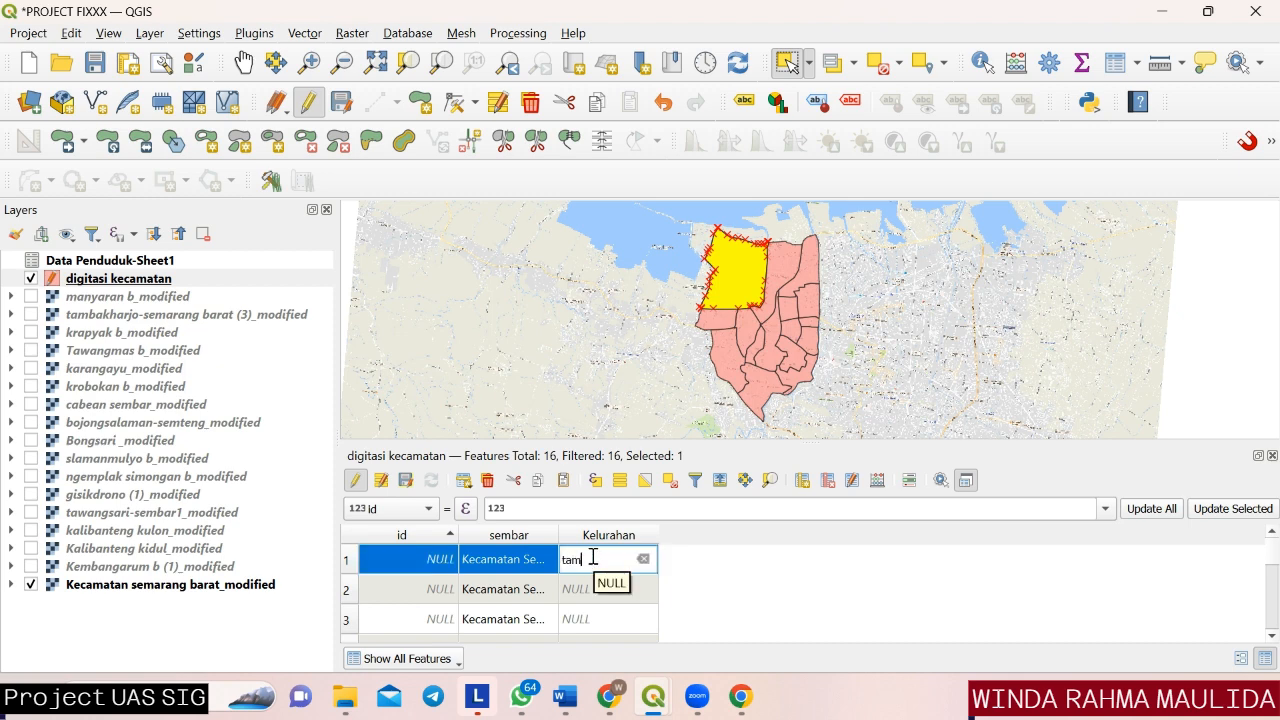
type("ba")
type("krejo")
key("BackSpace")
key("BackSpace")
key("BackSpace")
type("har")
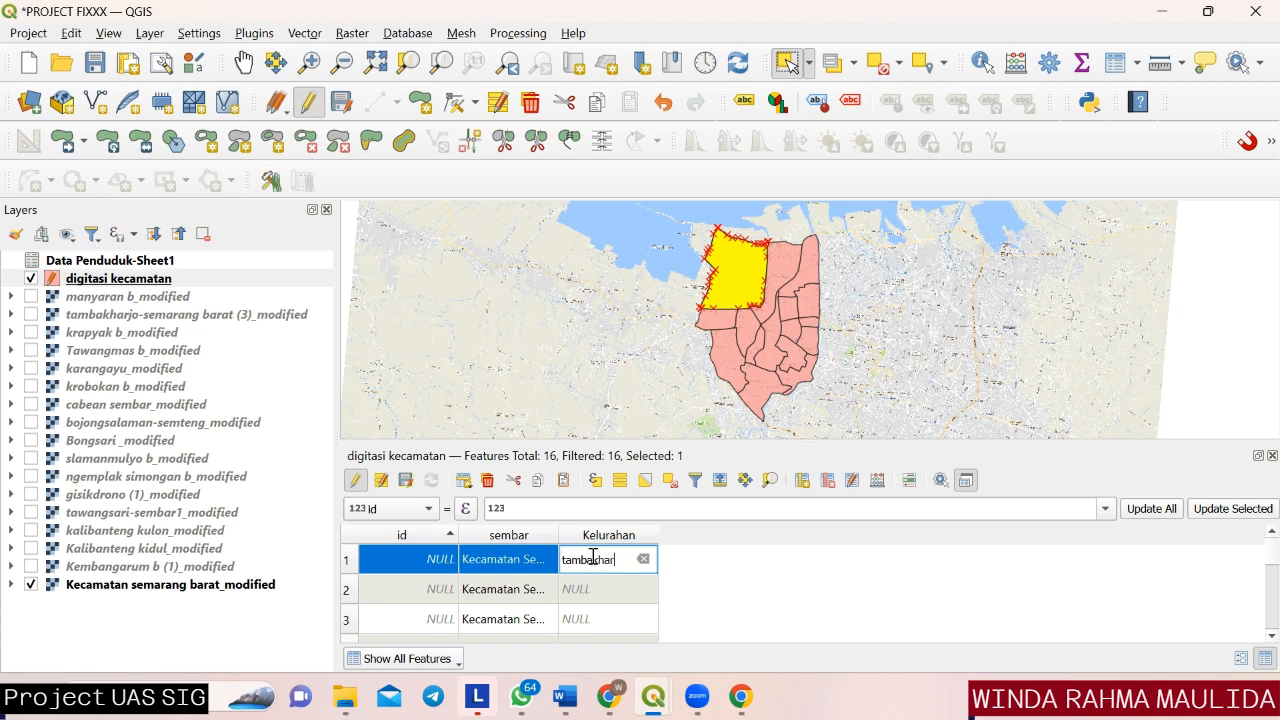
type("jo")
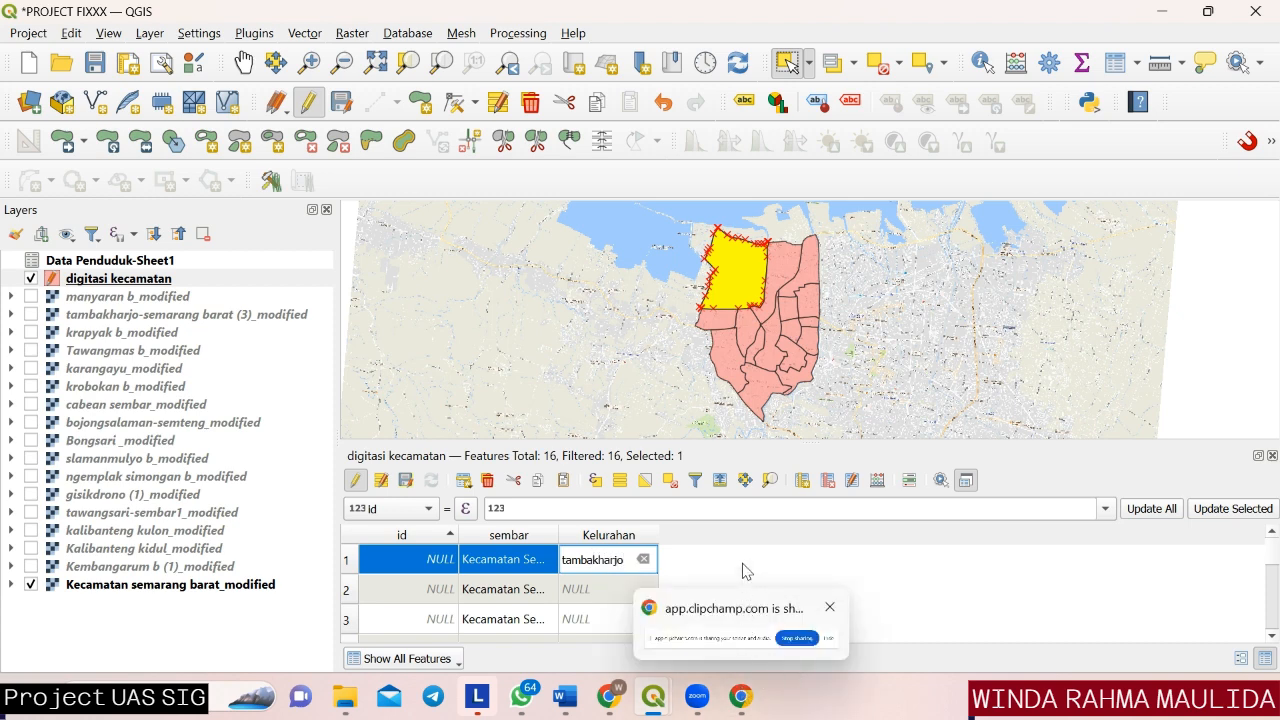
key("Return")
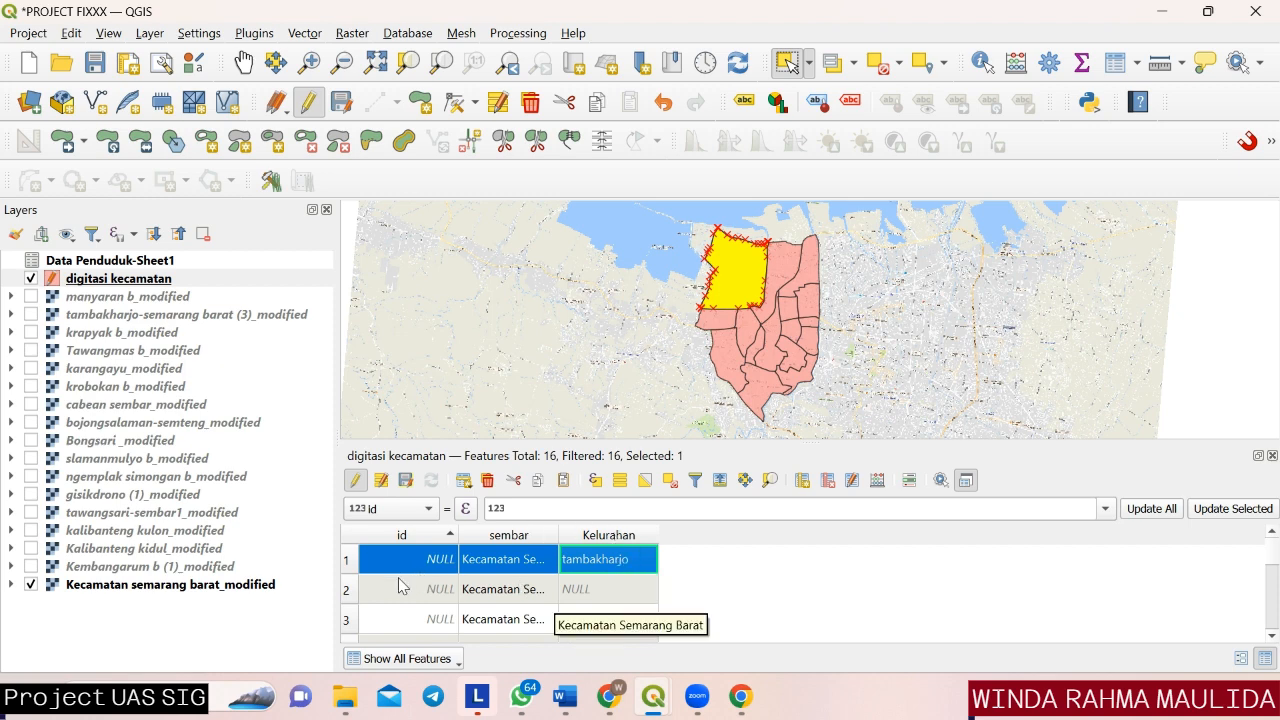
Select the second feature and organize the table columns to show lowercase kelurahan while hiding sembar and the new Kelurahan.
left_click(347, 591)
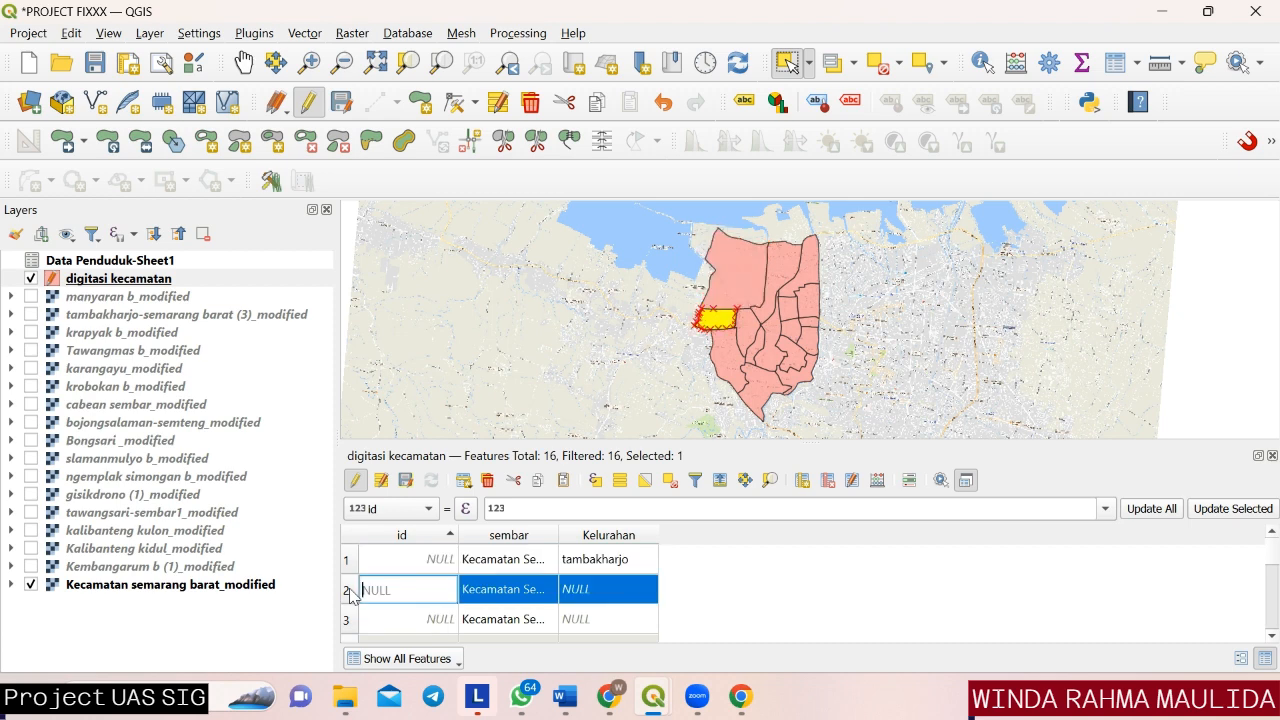
left_click(601, 598)
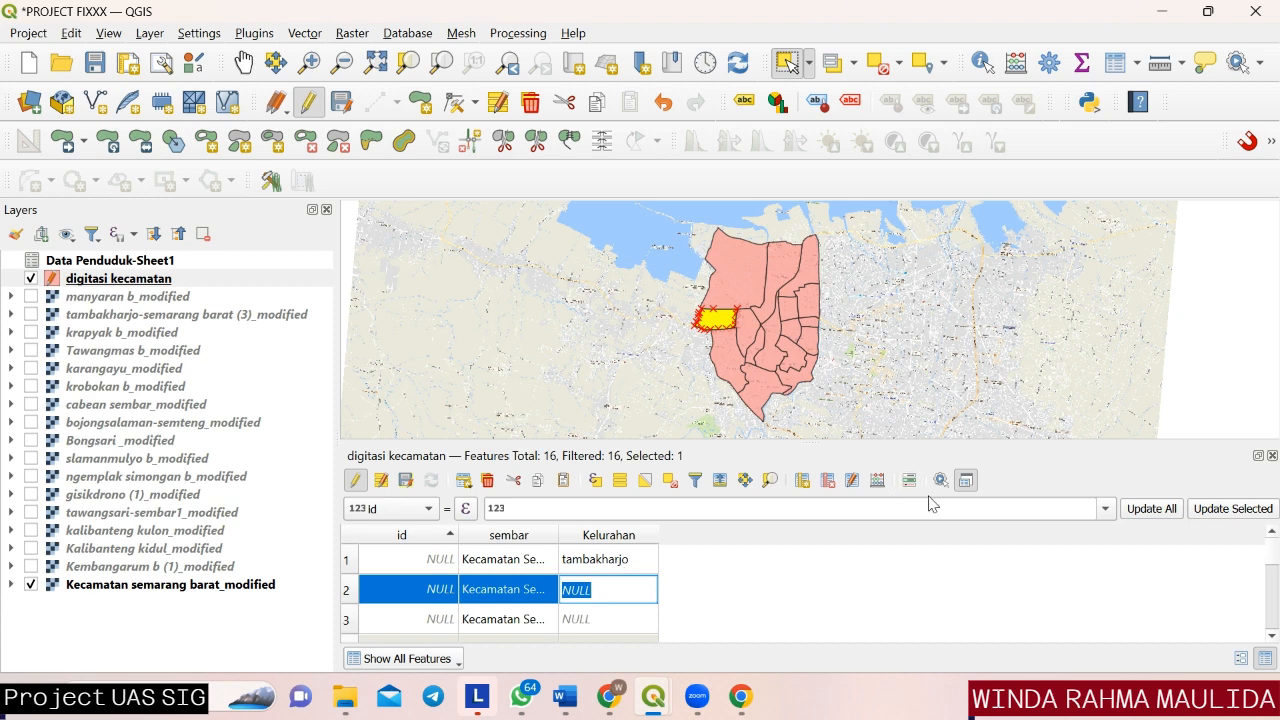
left_click(851, 481)
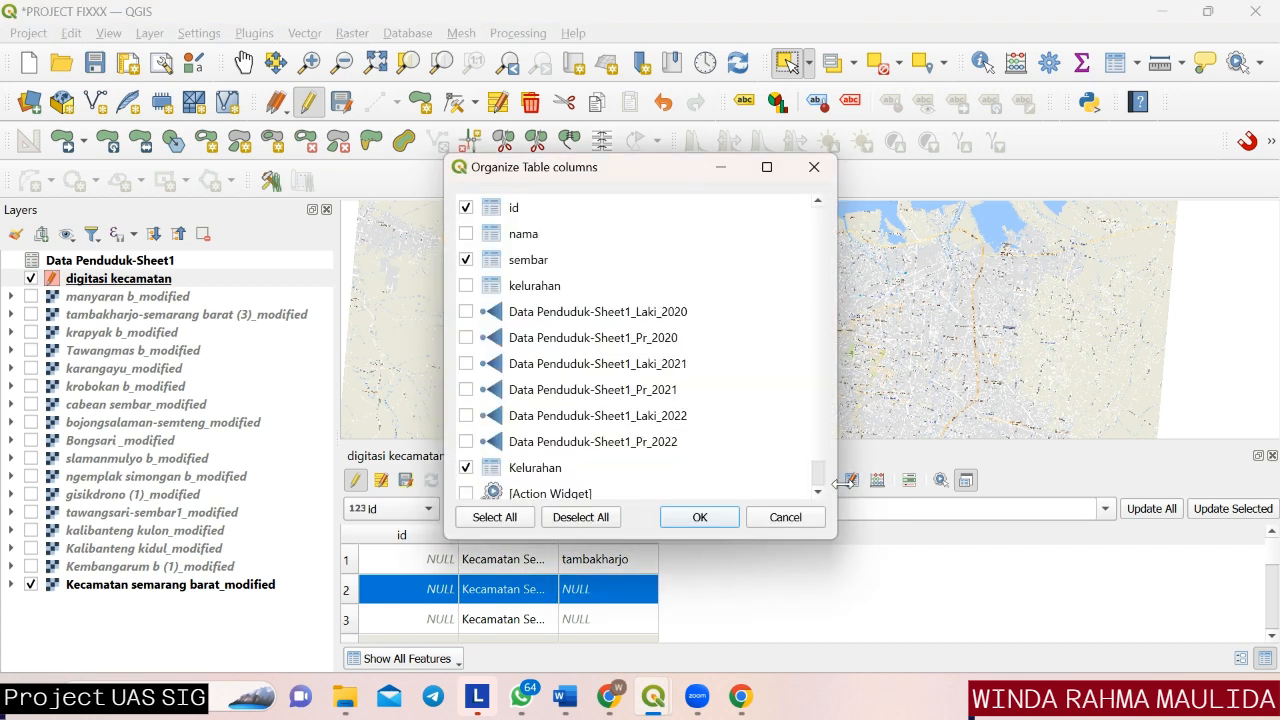
left_click(466, 260)
left_click(466, 286)
left_click(466, 467)
left_click(683, 516)
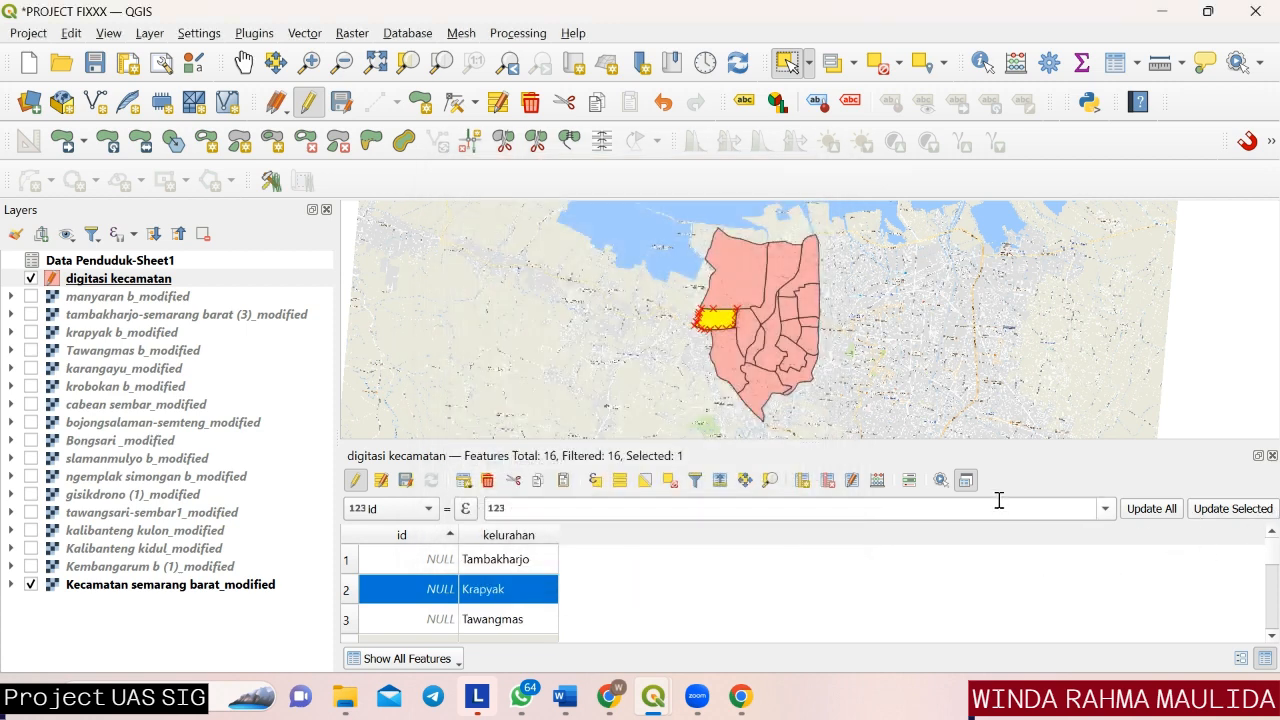
Undock the attribute table and make its sembar column visible alongside id and kelurahan.
left_click(966, 481)
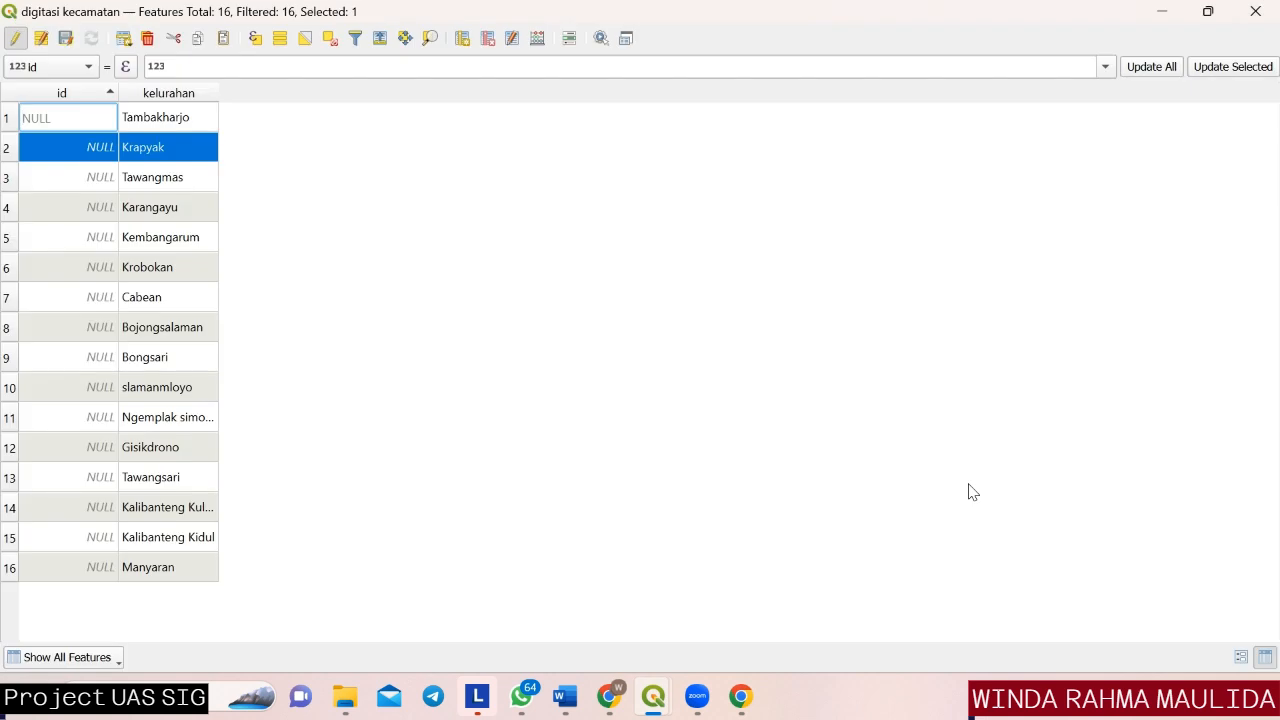
left_click(444, 165)
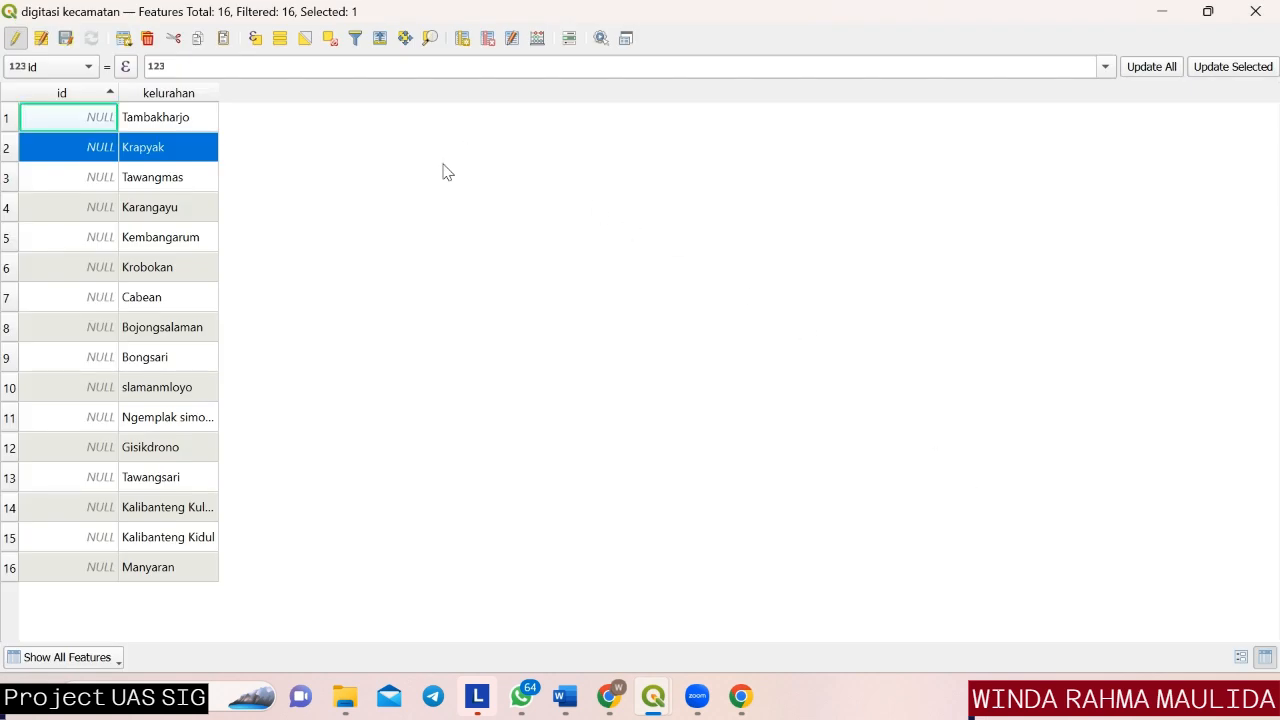
left_click(510, 38)
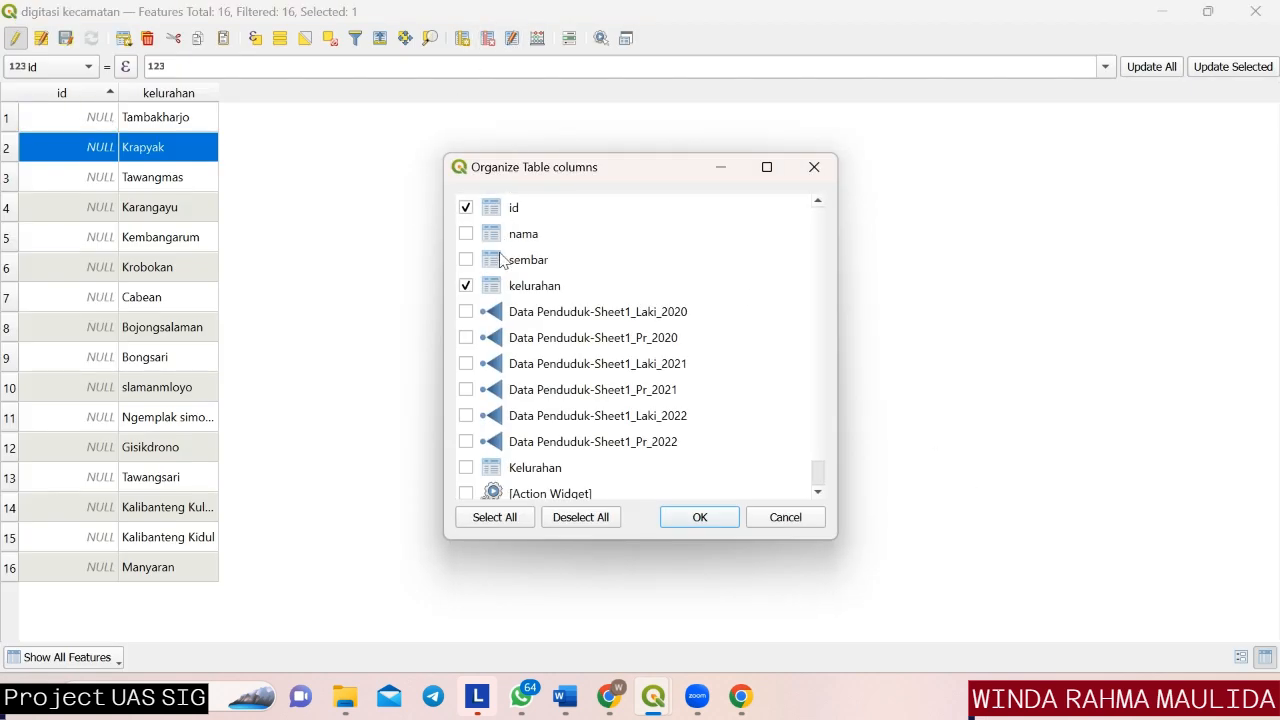
left_click(466, 260)
left_click(718, 519)
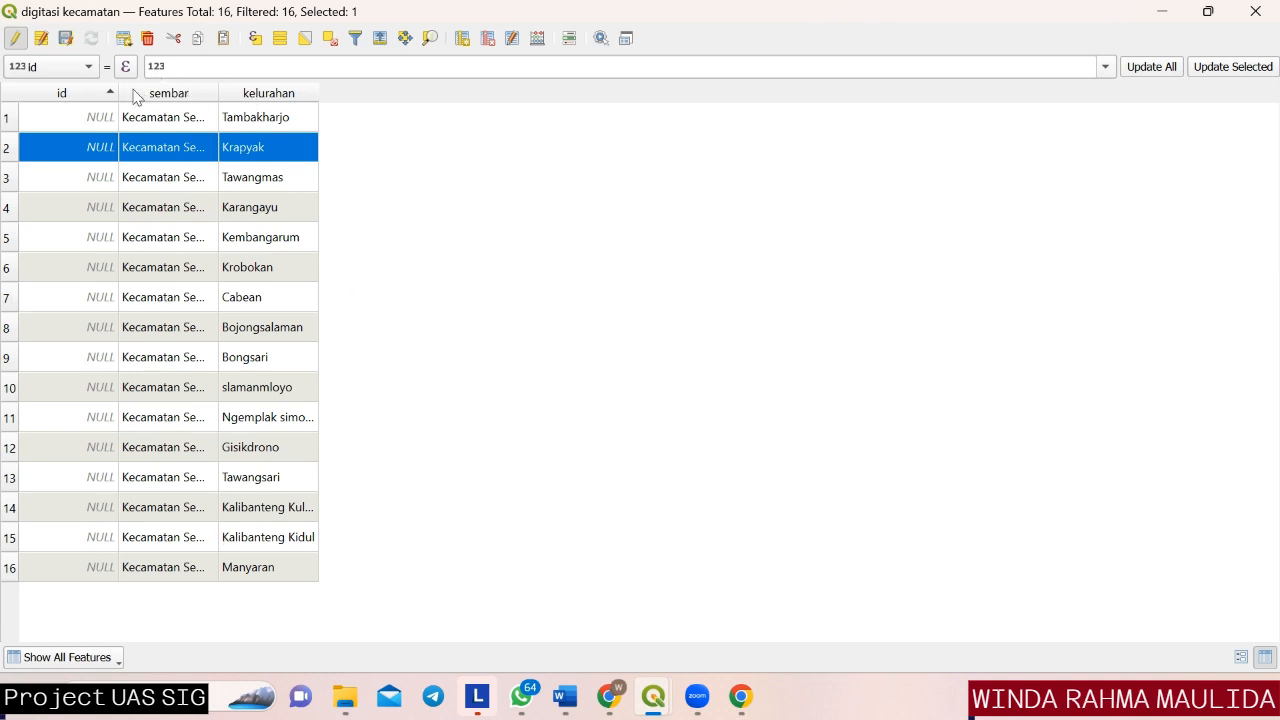
Inspect the sembar and kelurahan entries in the first and third rows and dock the attribute table with the map.
double_click(164, 117)
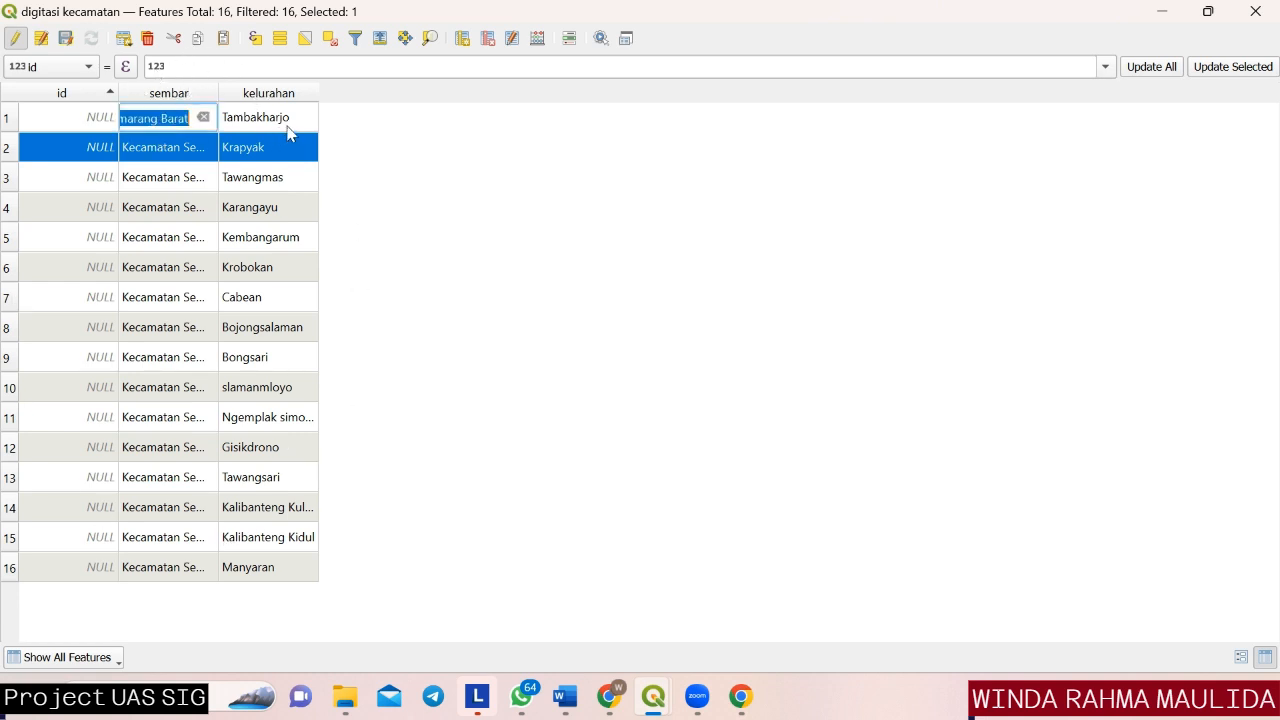
left_click(325, 130)
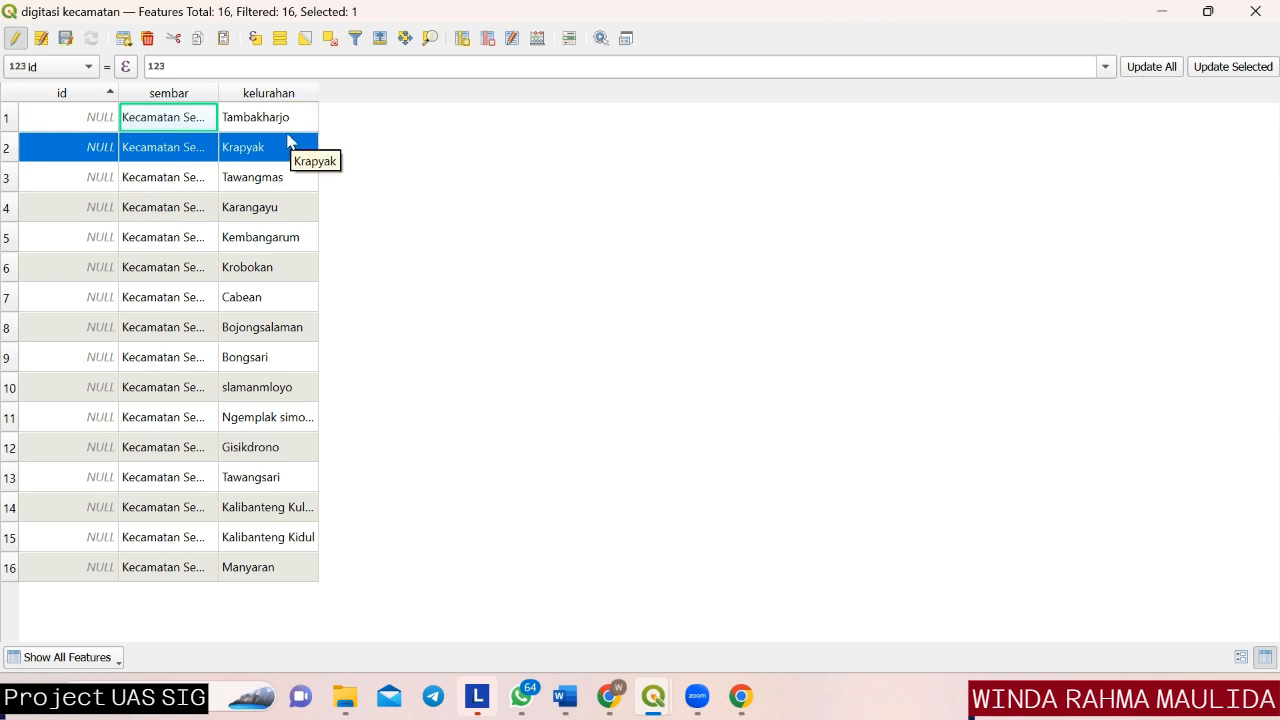
double_click(292, 120)
double_click(292, 179)
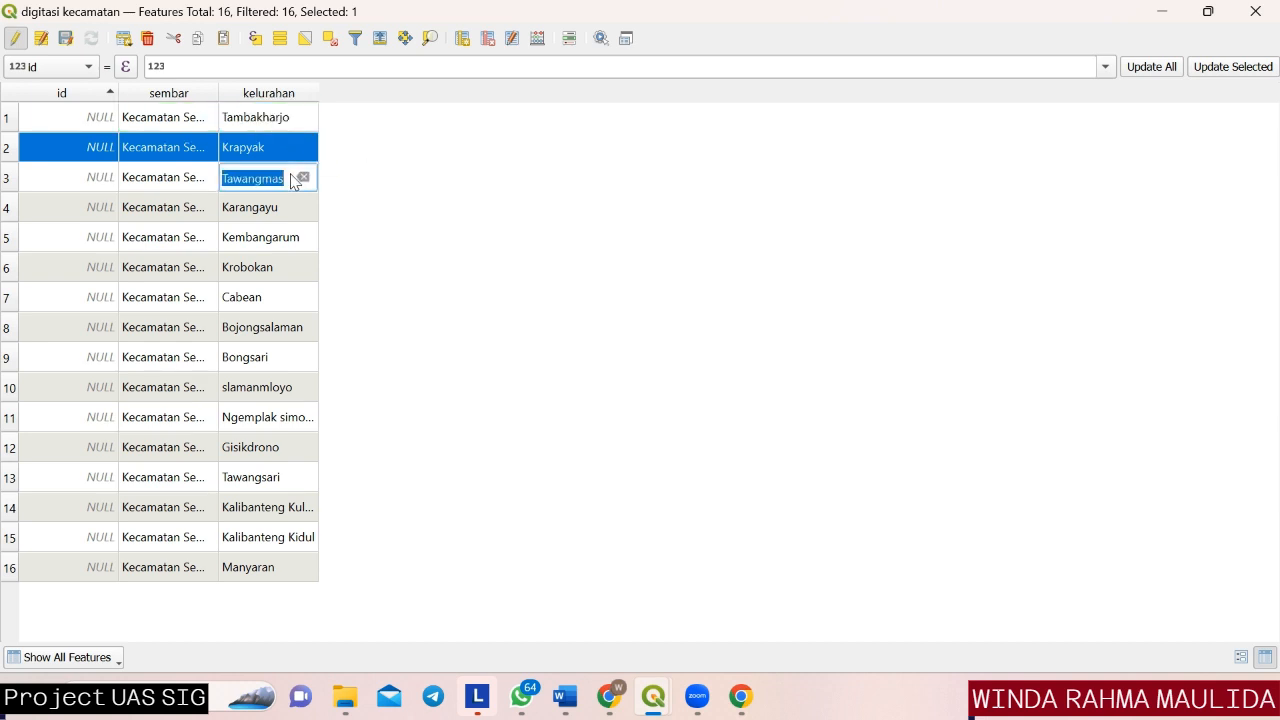
double_click(292, 117)
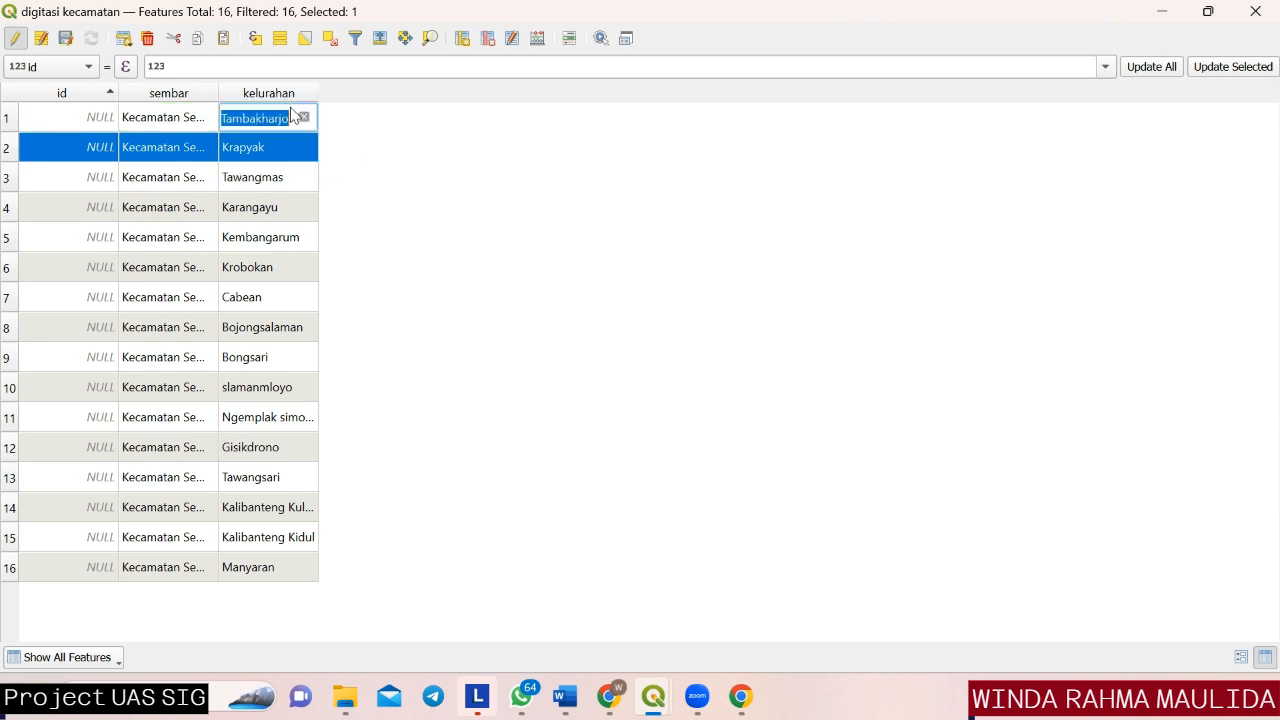
left_click(628, 40)
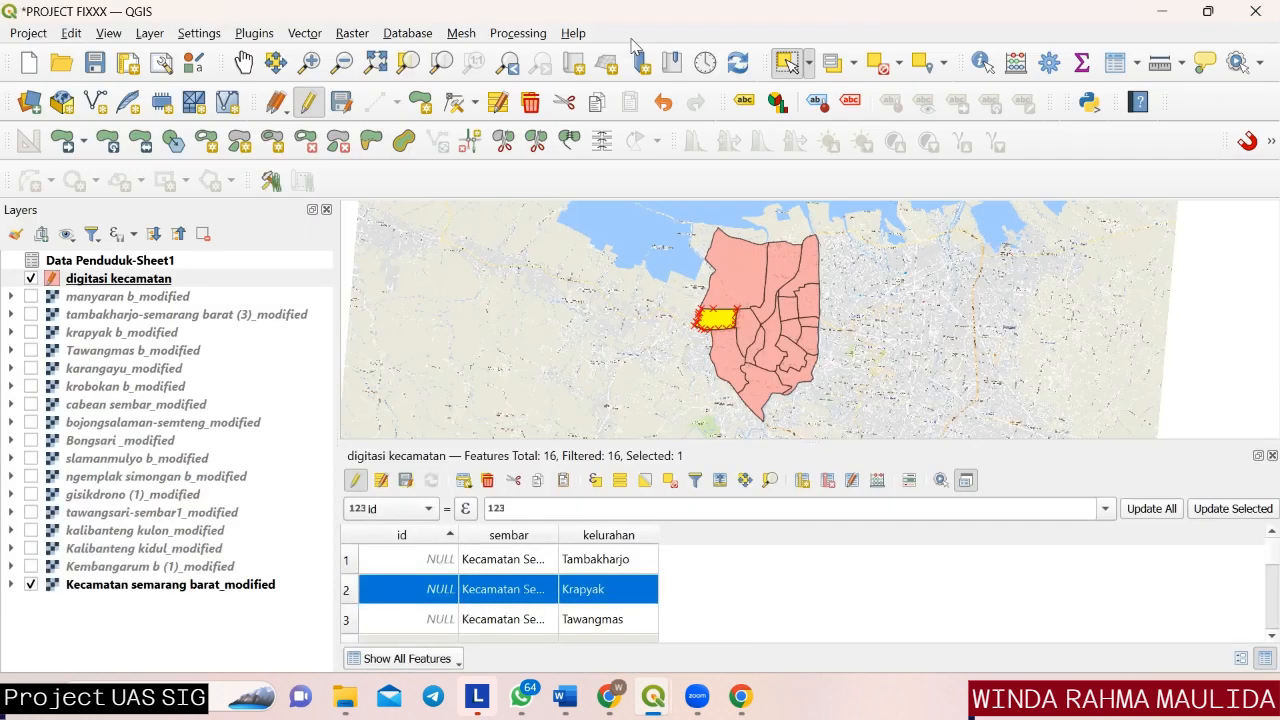
left_click(620, 481)
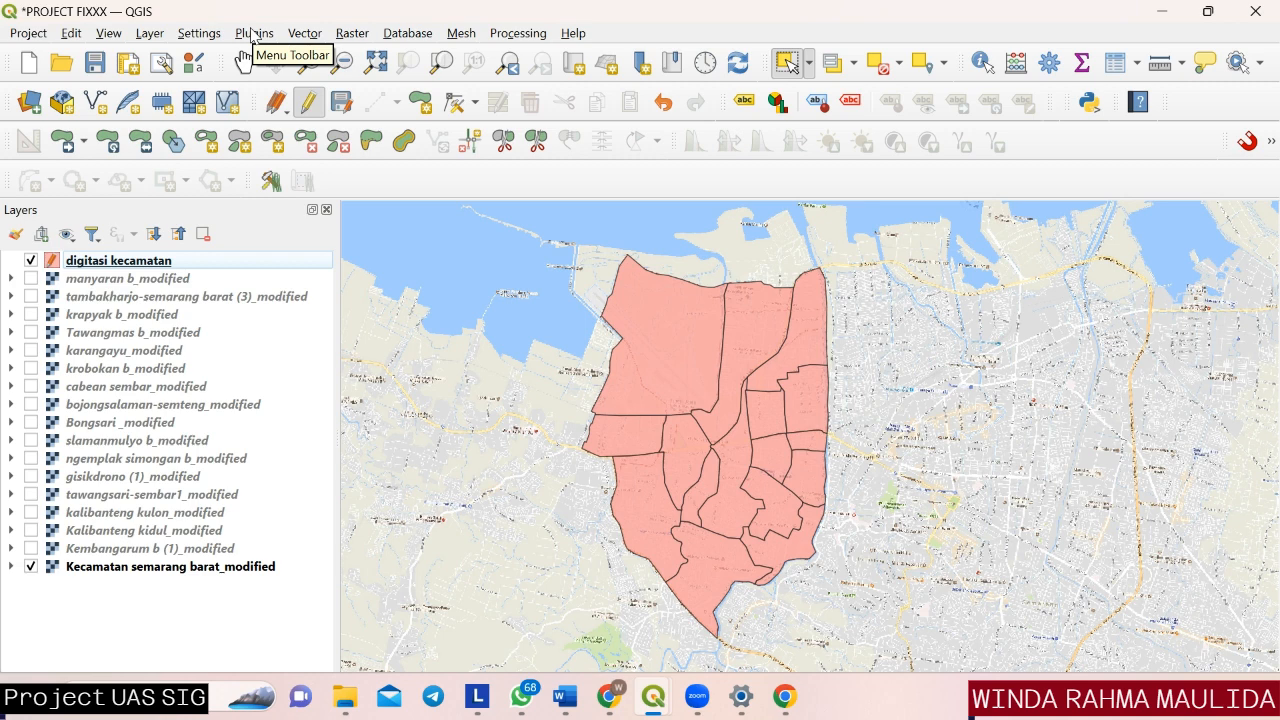
Open the plugin manager and search all plugins for "sprea".
left_click(252, 33)
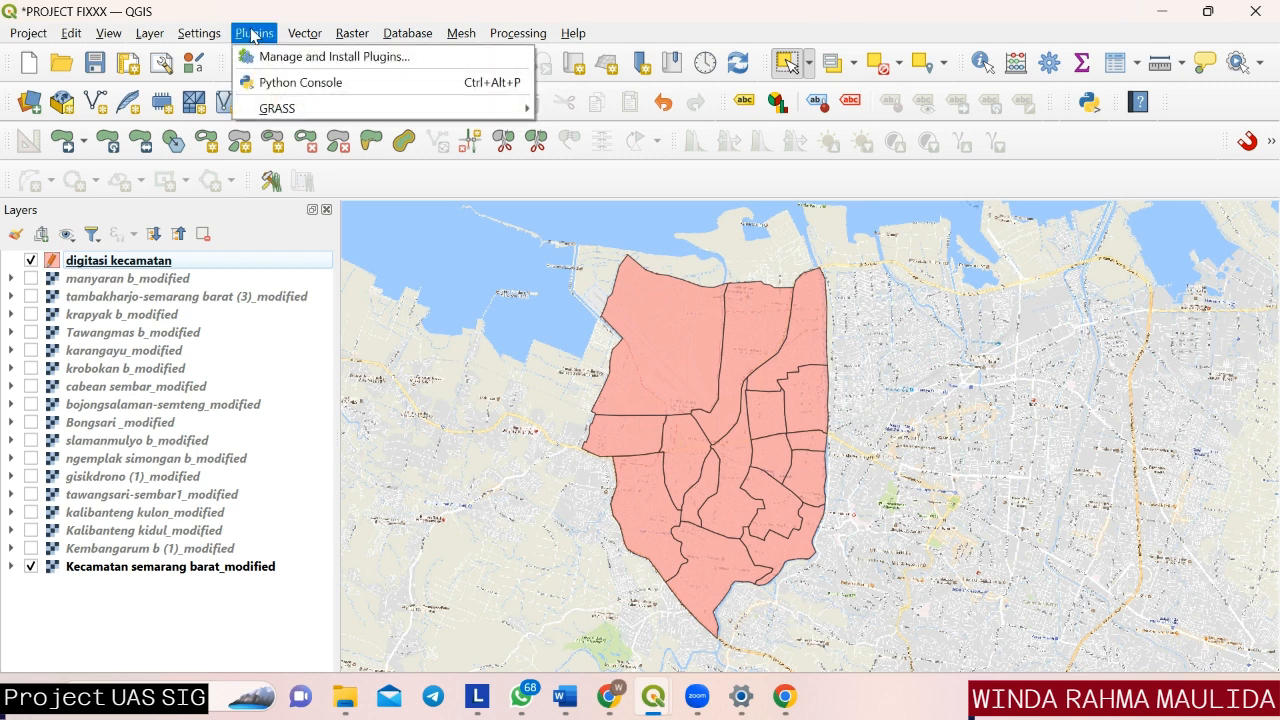
left_click(285, 58)
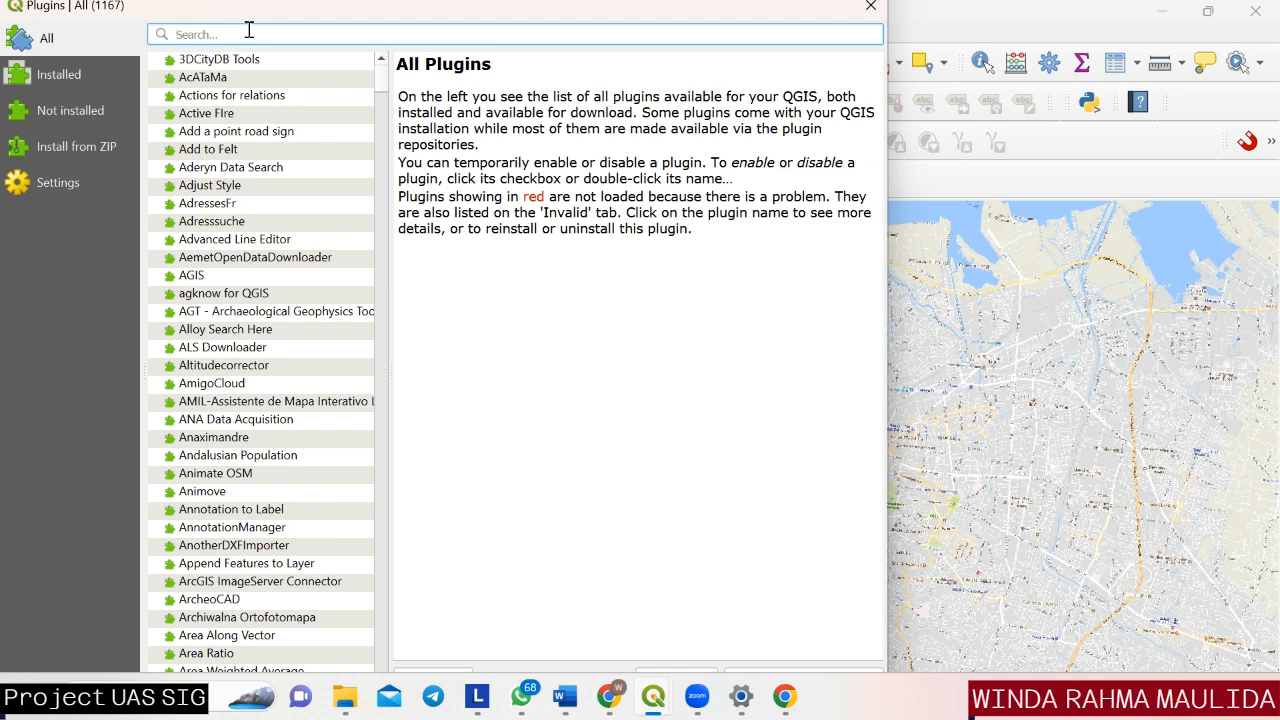
type("spr")
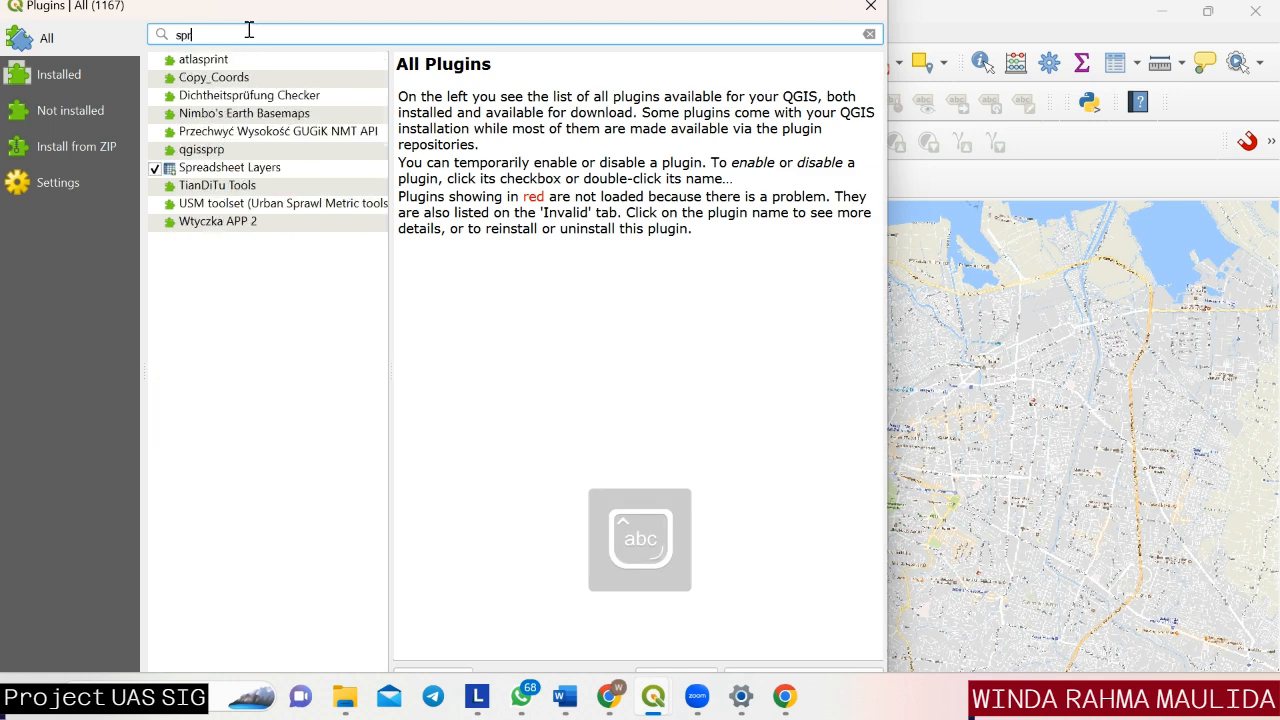
type("ea")
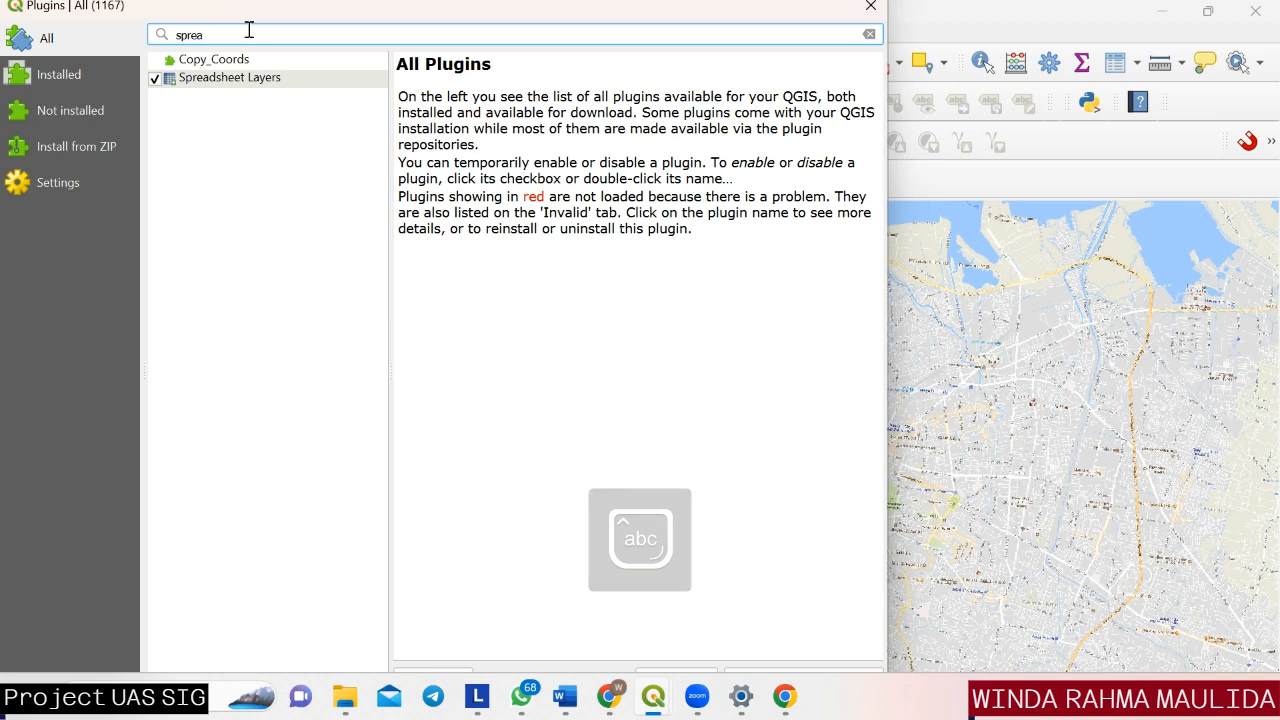
Review the details of the Spreadsheet Layers plugin and close the plugin manager.
left_click(240, 84)
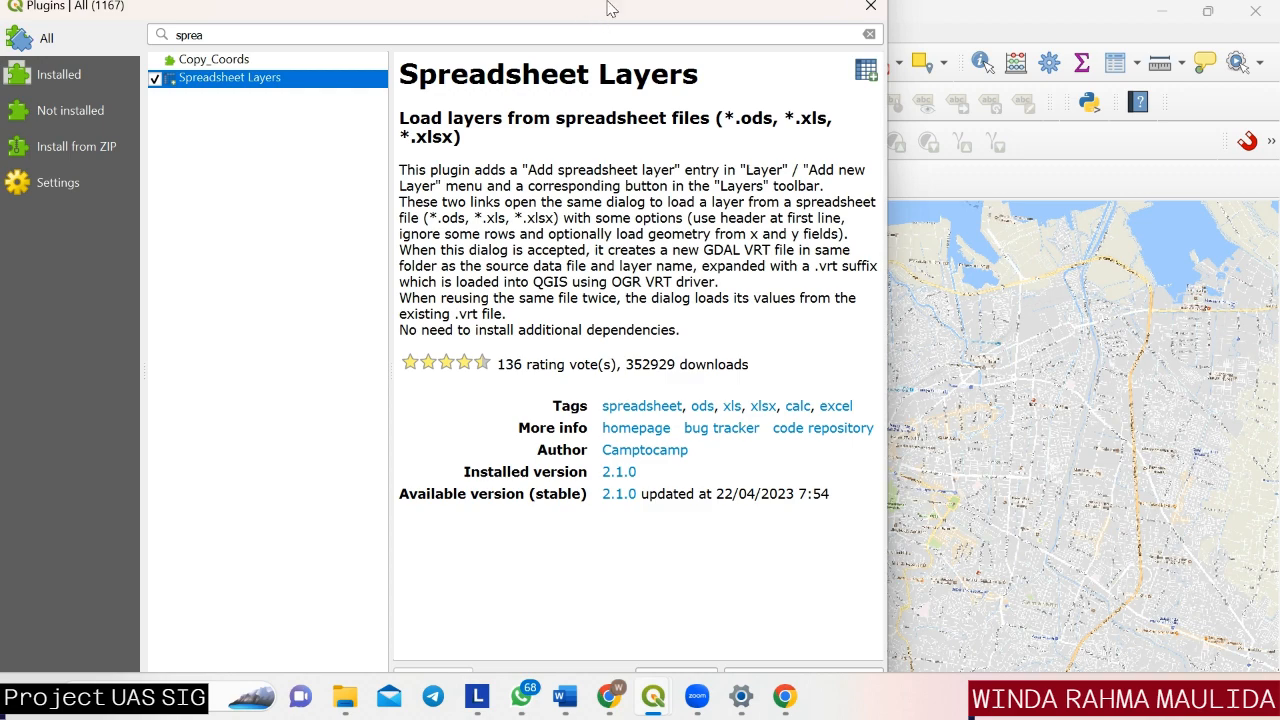
left_click_drag(605, 15, 614, 78)
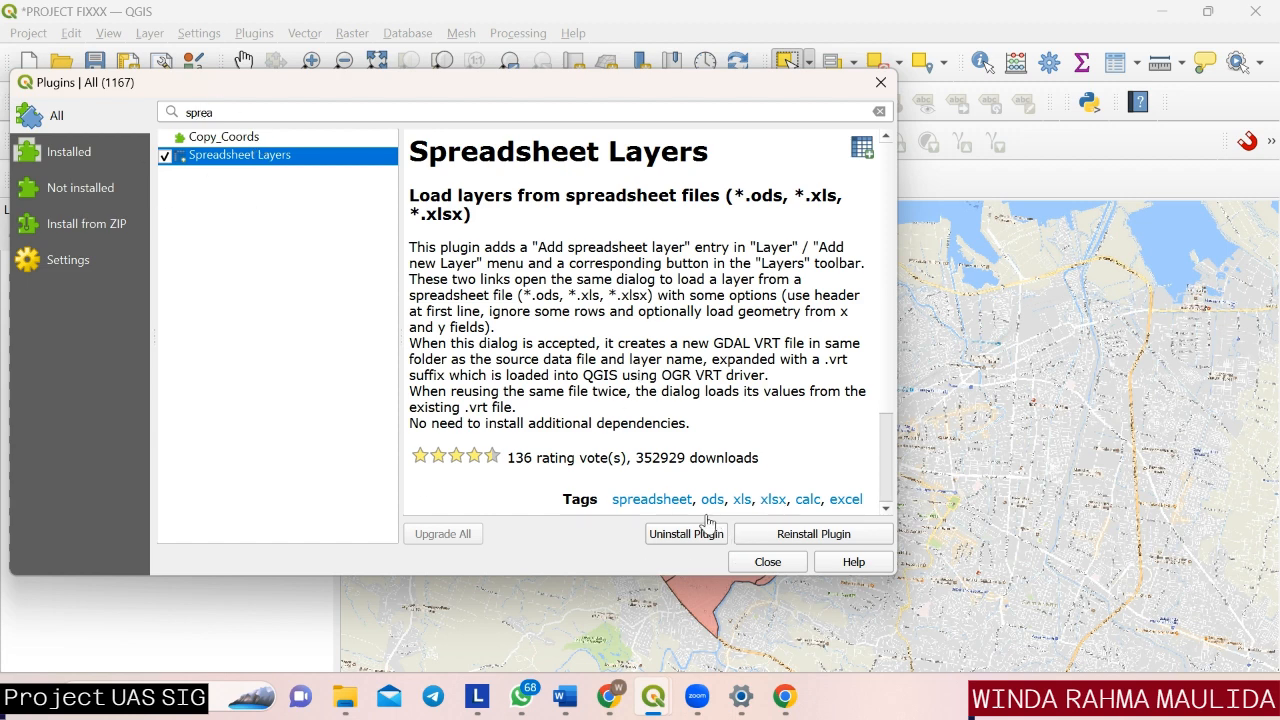
left_click(768, 562)
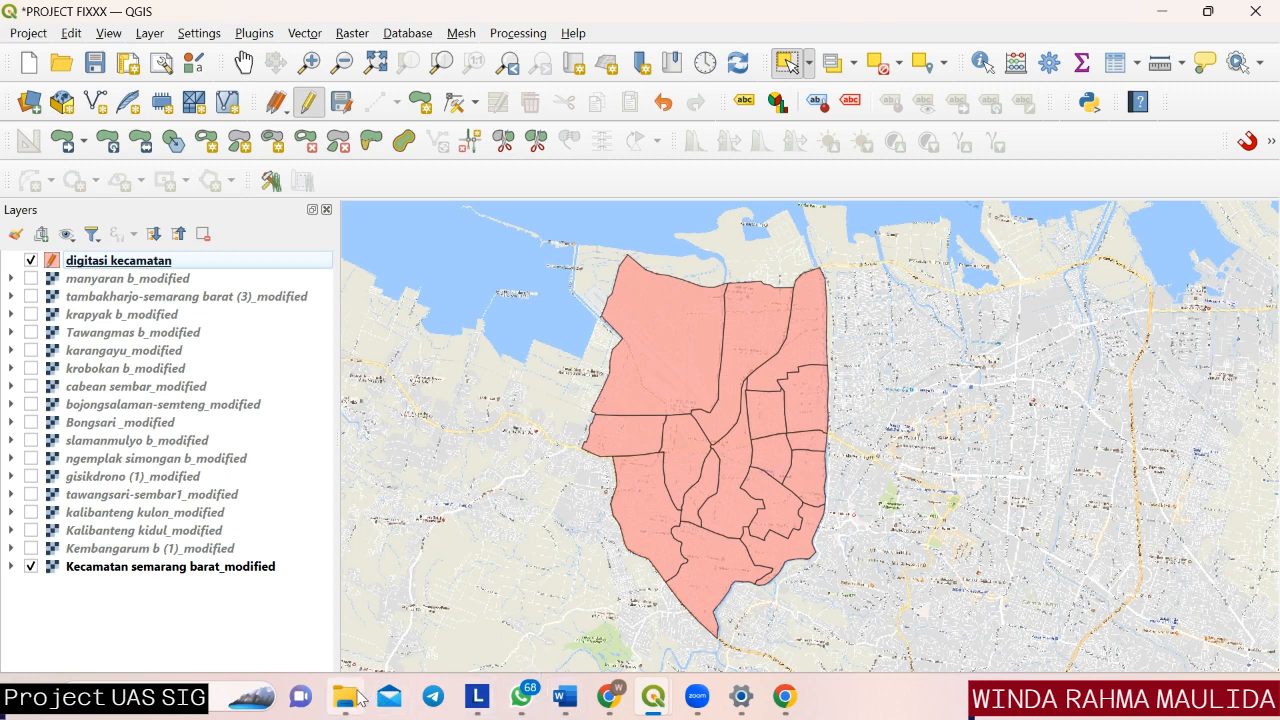
Open the Data Penduduk workbook from the SIG PENTINGGGG folder and inspect its Kelurahan column down to the last entry.
mouse_move(357, 697)
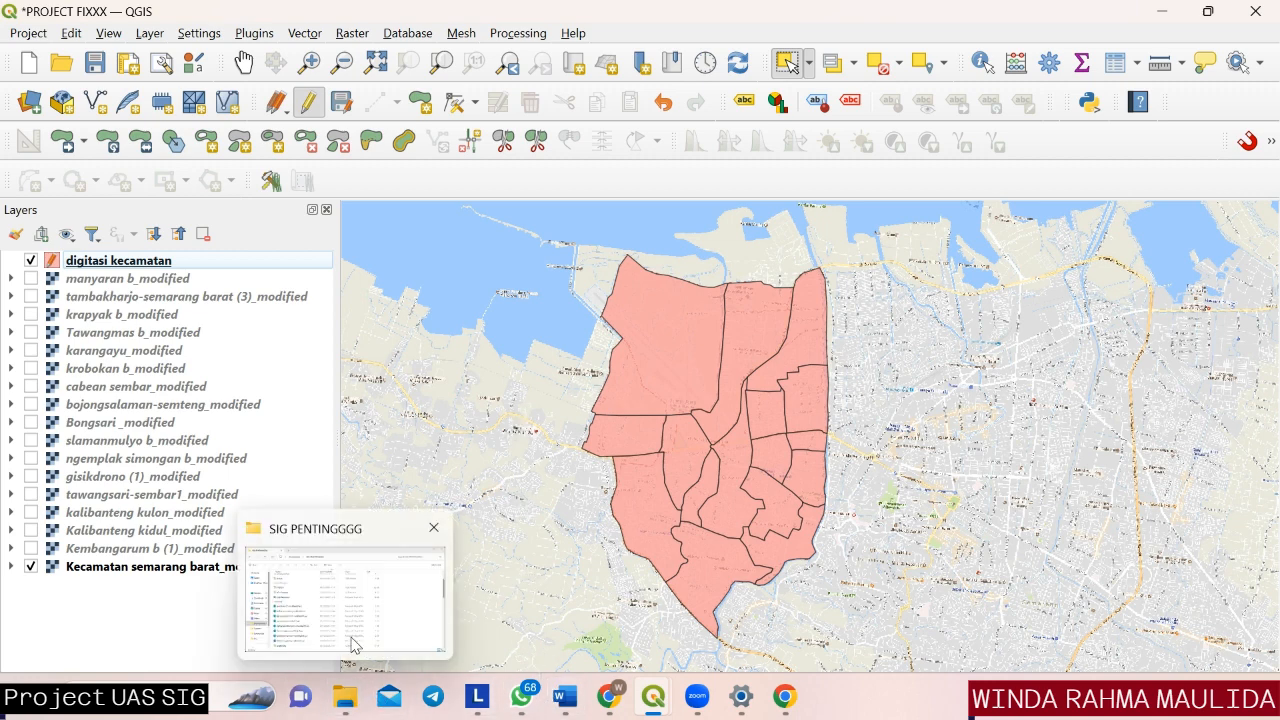
left_click(352, 645)
double_click(334, 331)
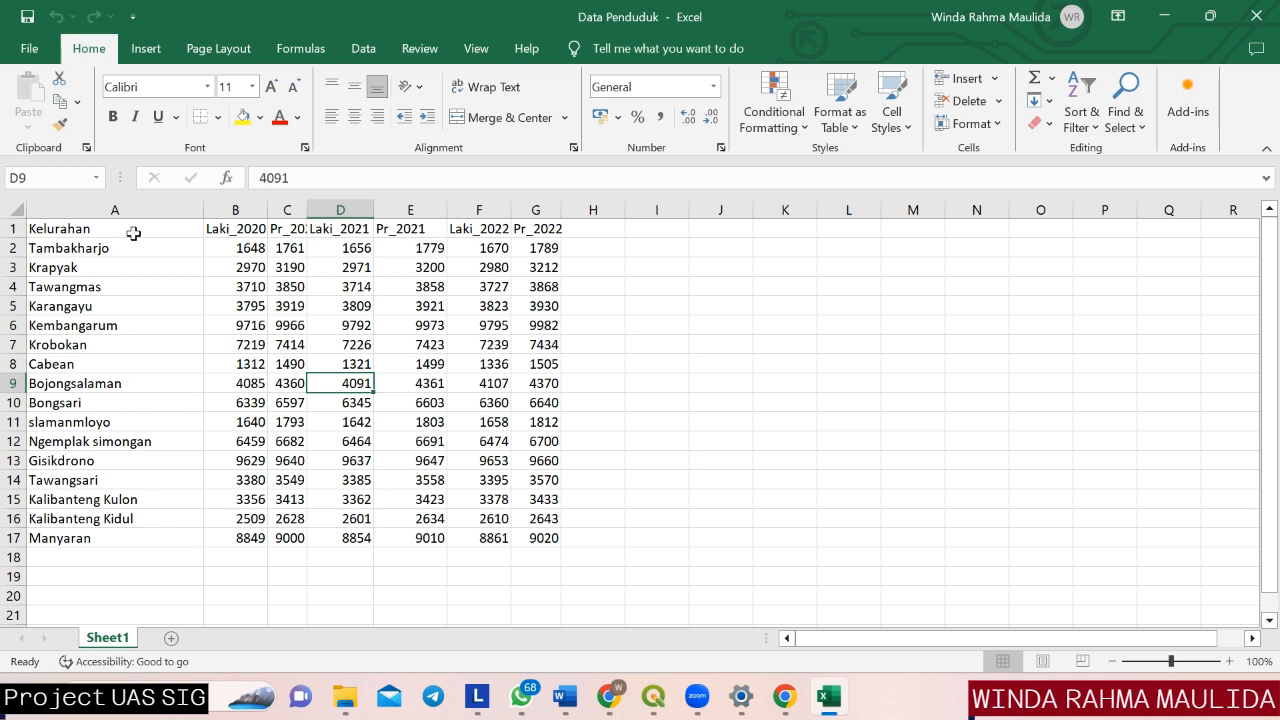
left_click(133, 233)
key("ctrl+Down")
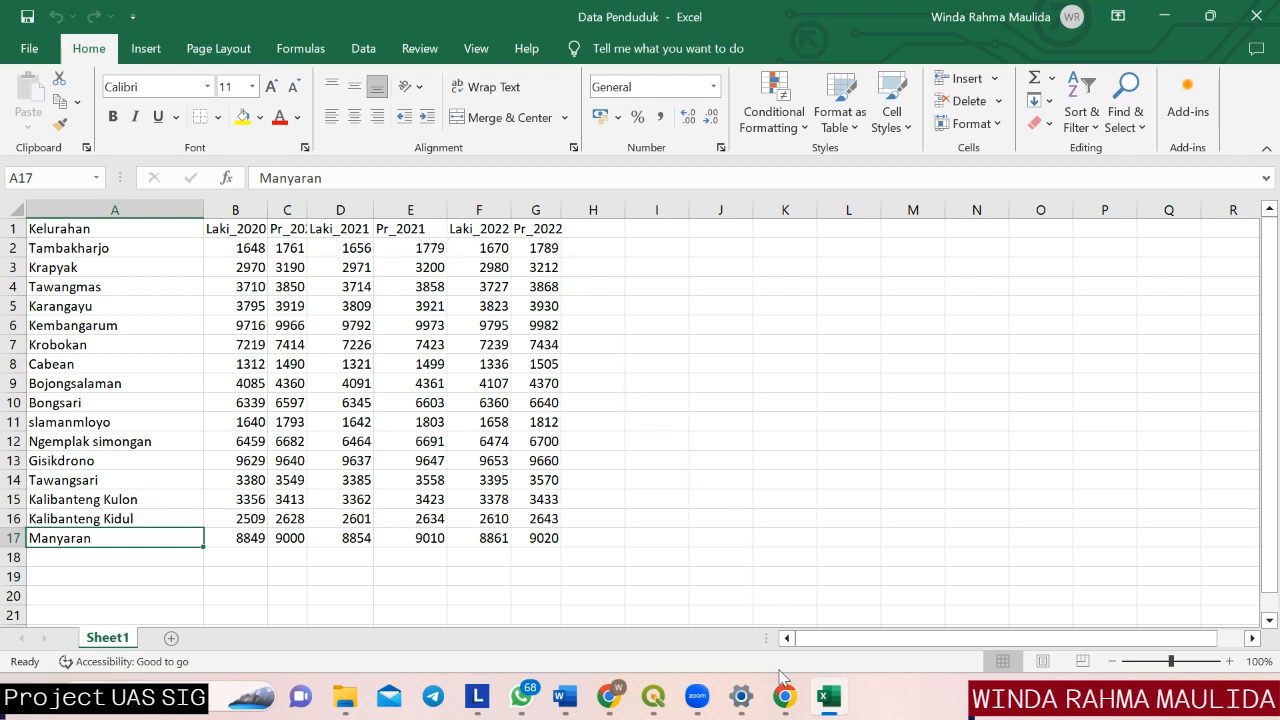
Switch to the PROJECT FIXXX project in QGIS and add Sheet1 of Data Penduduk from the SIG PENTINGGGG folder as a spreadsheet layer.
mouse_move(653, 697)
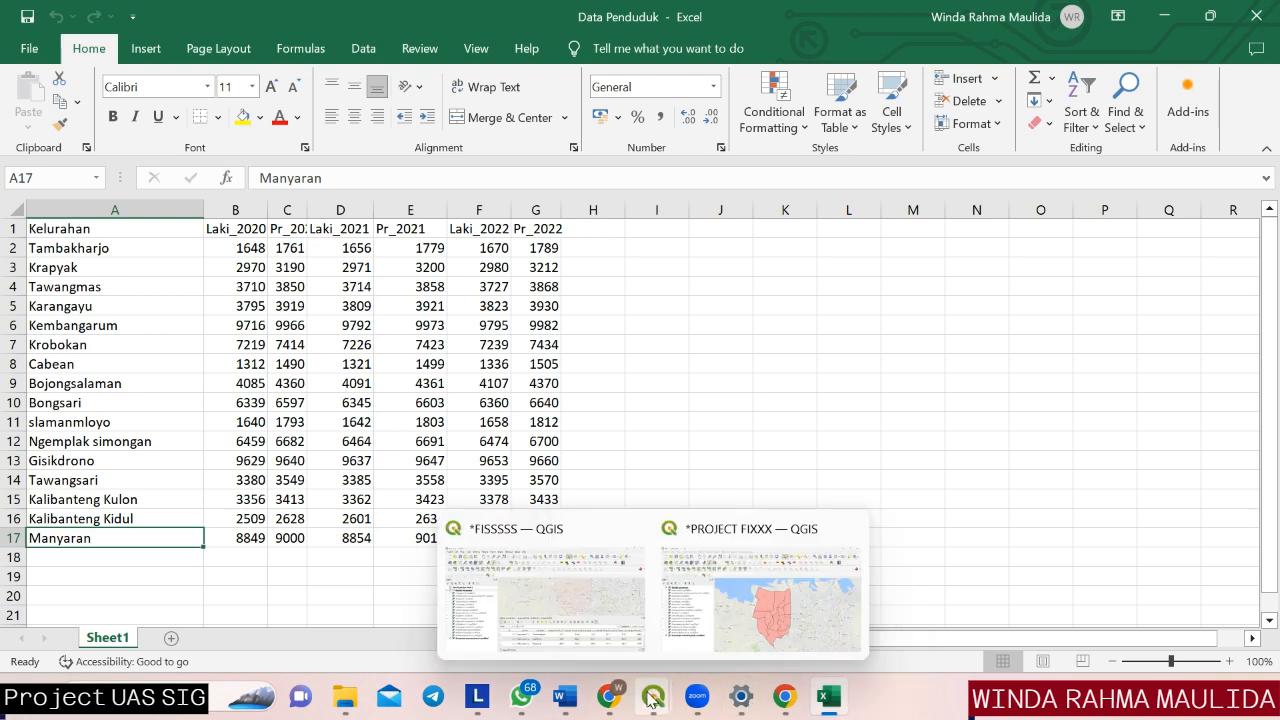
left_click(727, 625)
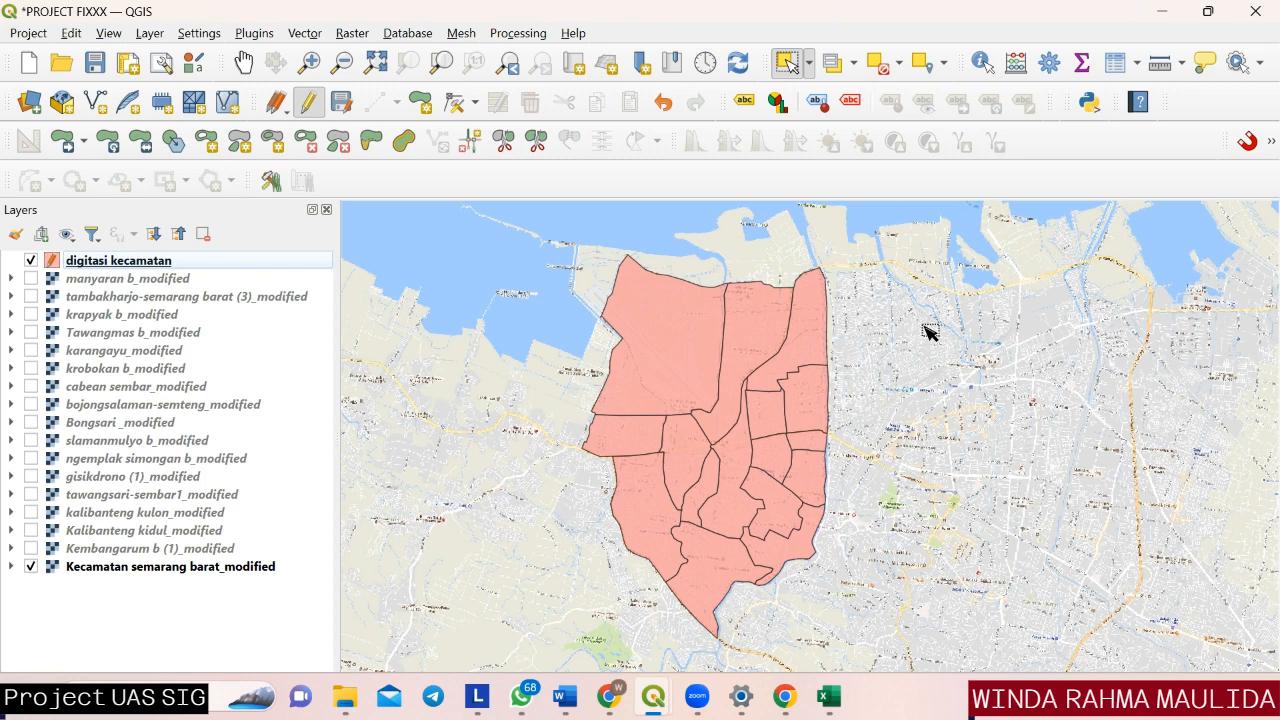
left_click(150, 34)
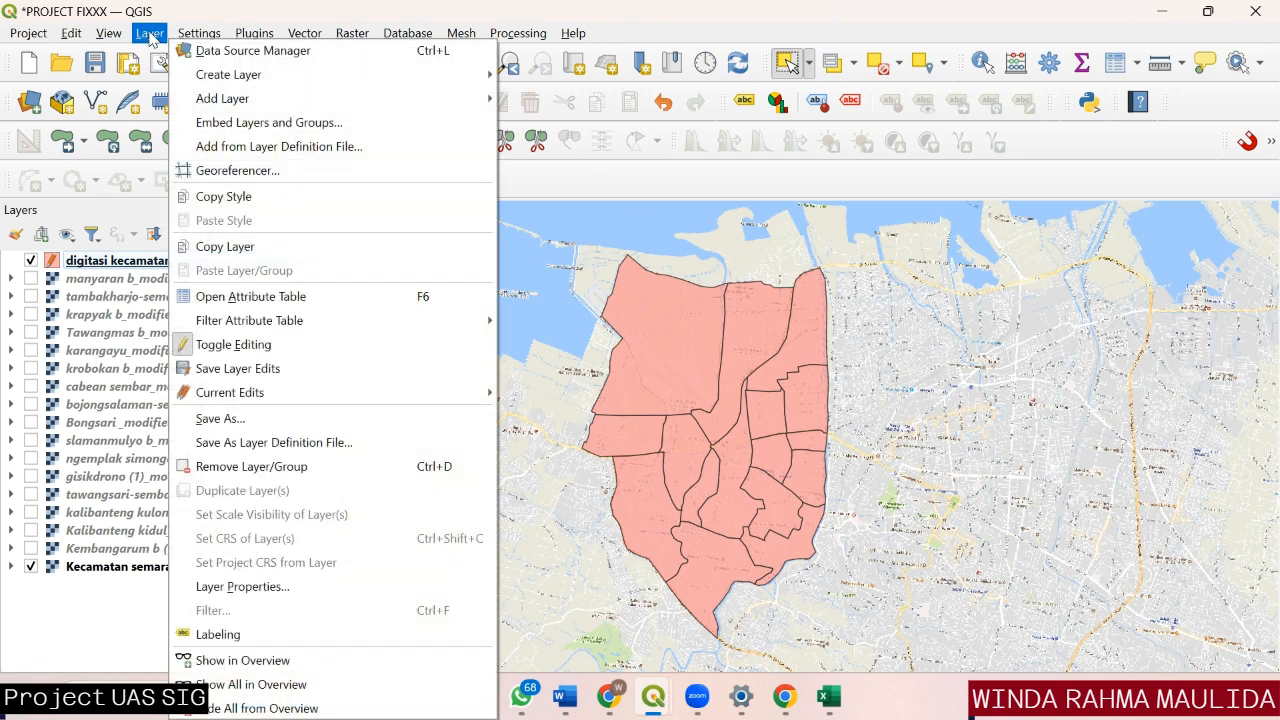
mouse_move(195, 97)
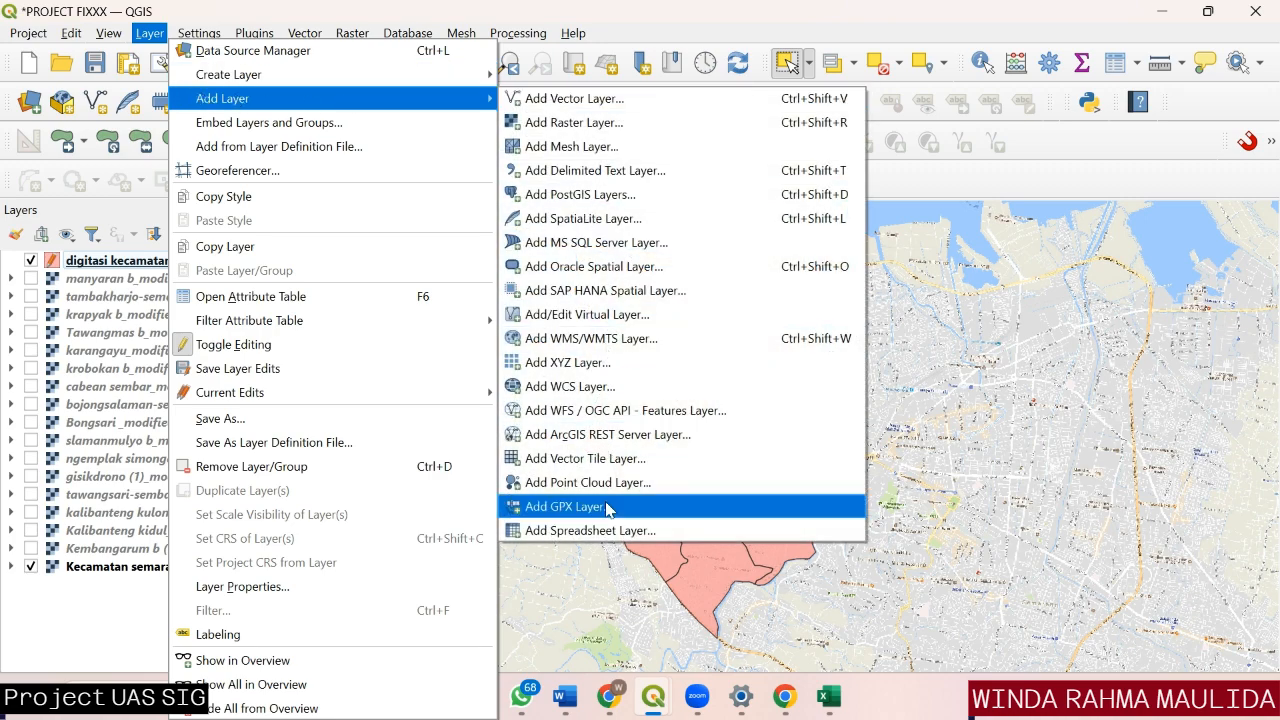
left_click(612, 538)
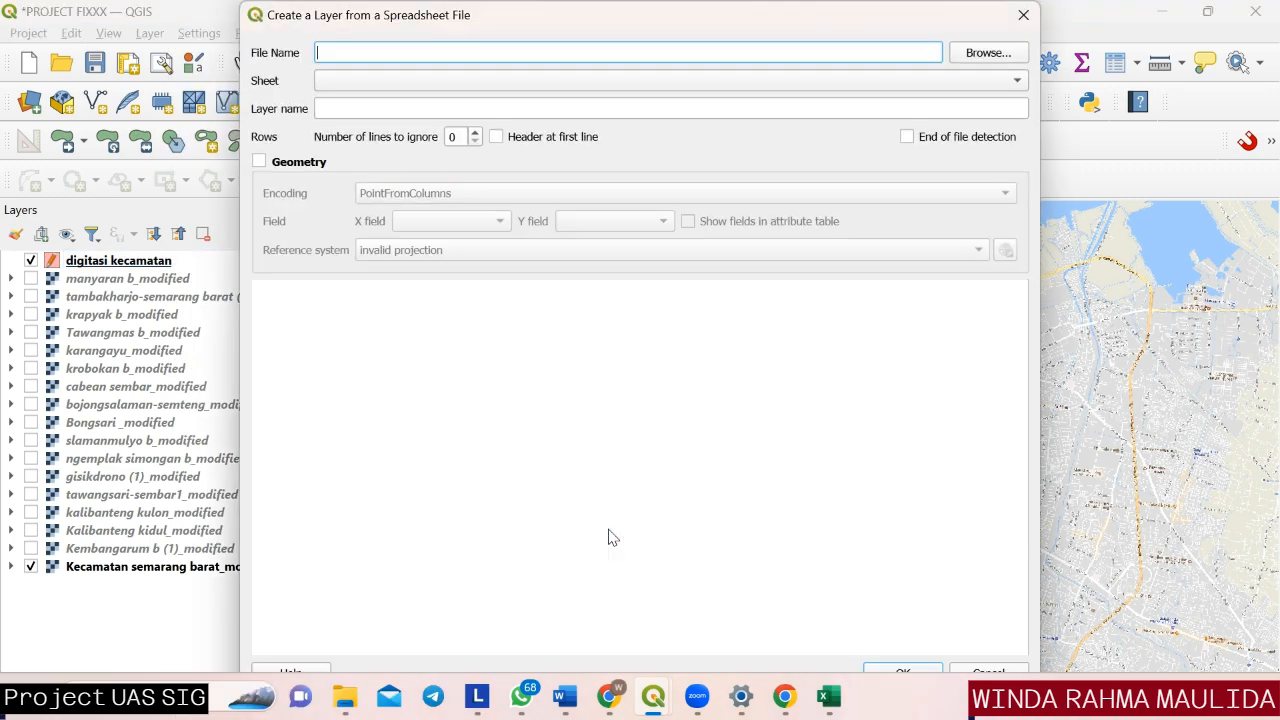
left_click(980, 55)
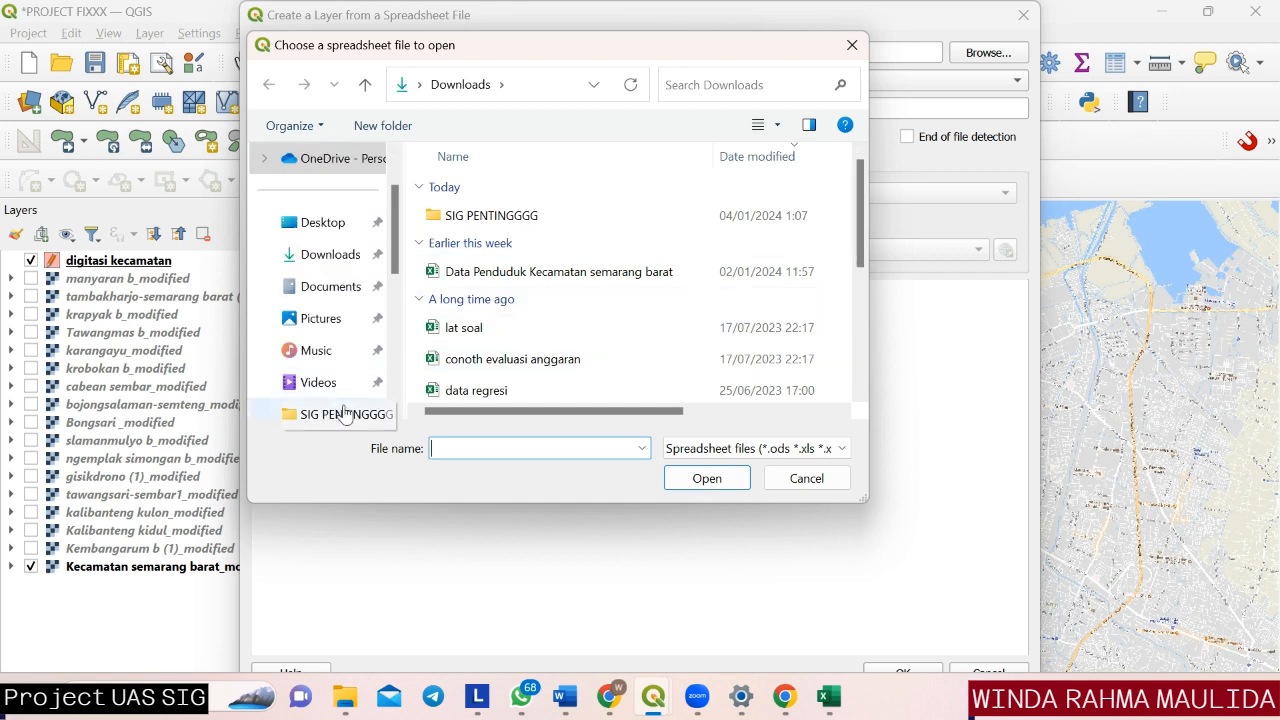
double_click(532, 218)
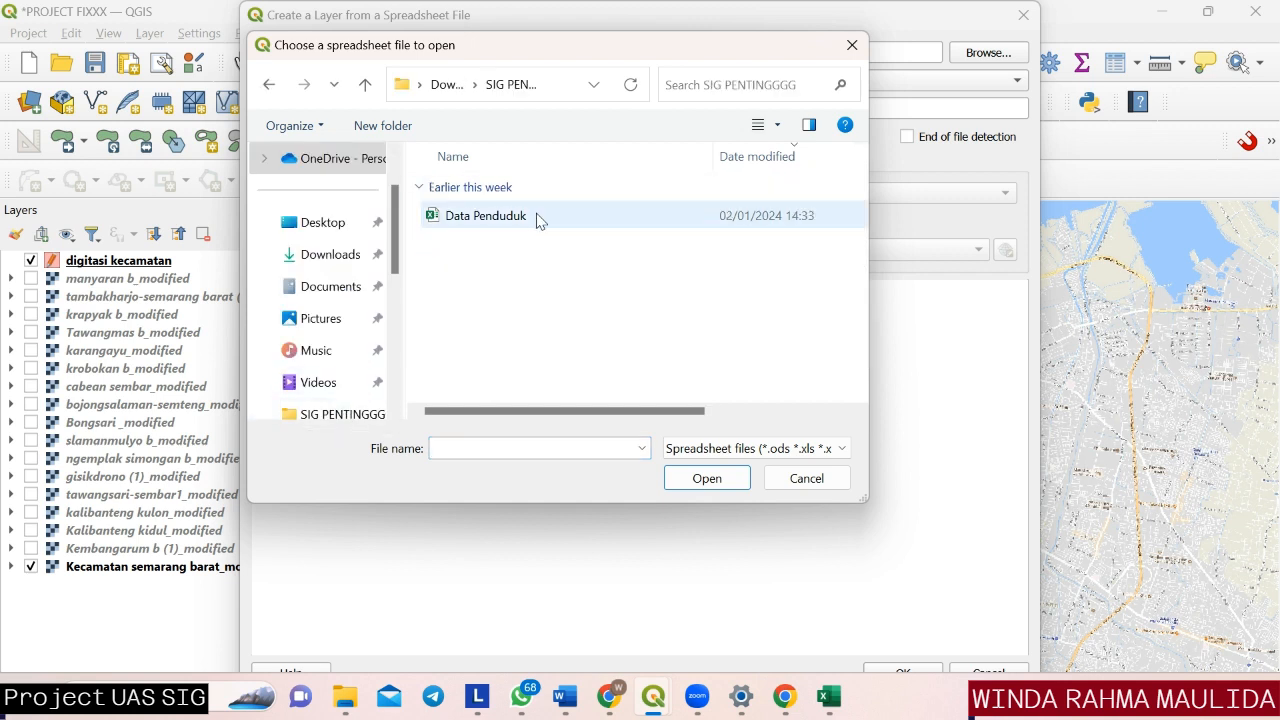
left_click(575, 216)
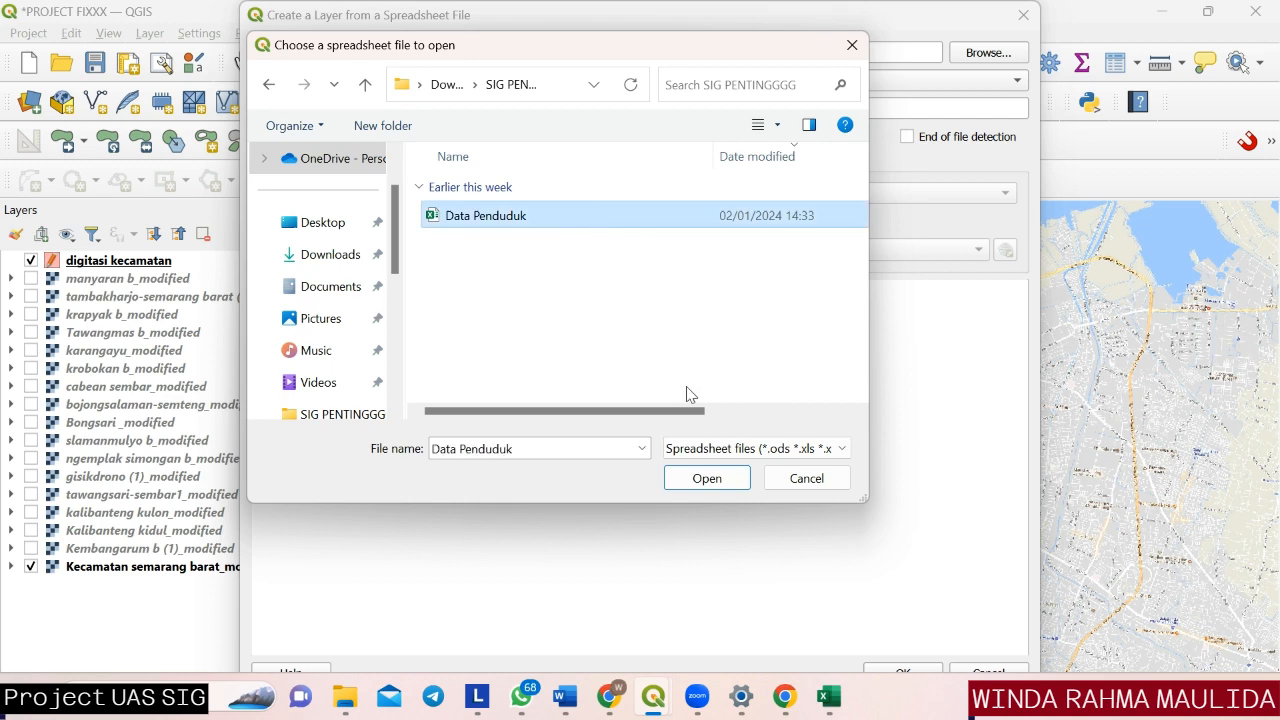
left_click(706, 480)
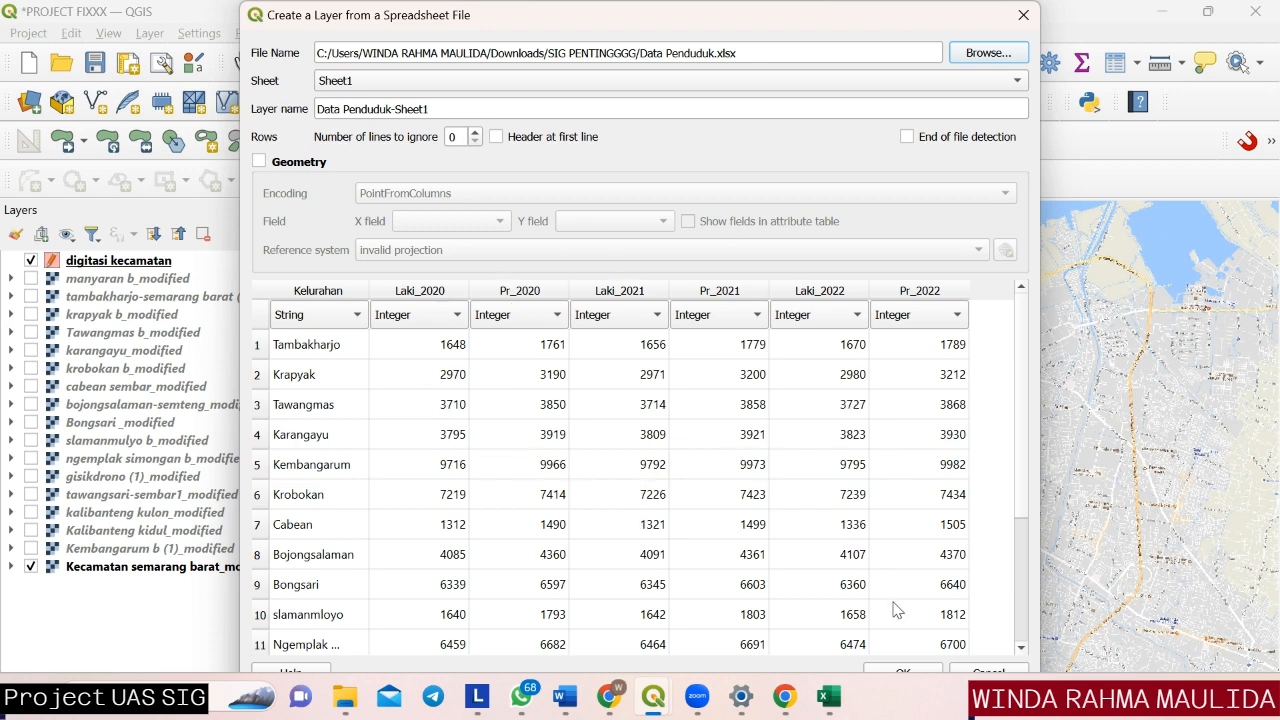
left_click(899, 673)
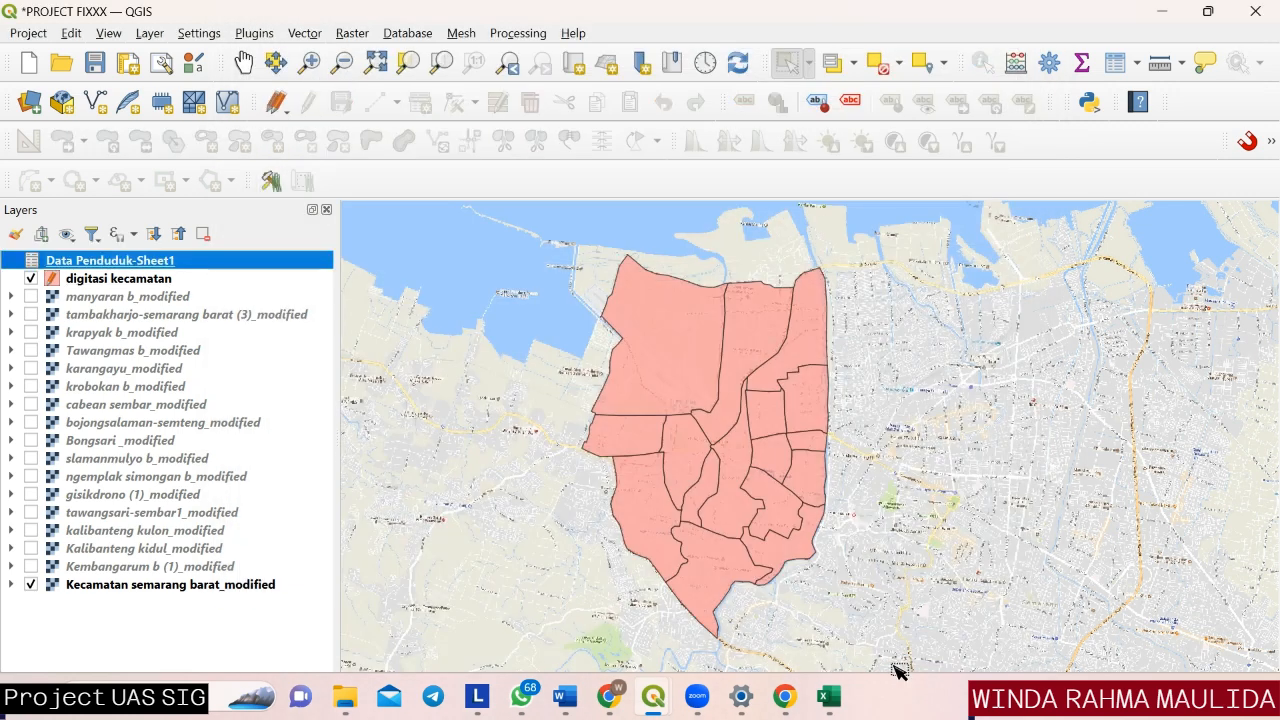
Start a vector join on the digitasi kecamatan layer with Data Penduduk-Sheet1, matching join field Kelurahan to target field kelurahan.
right_click(196, 264)
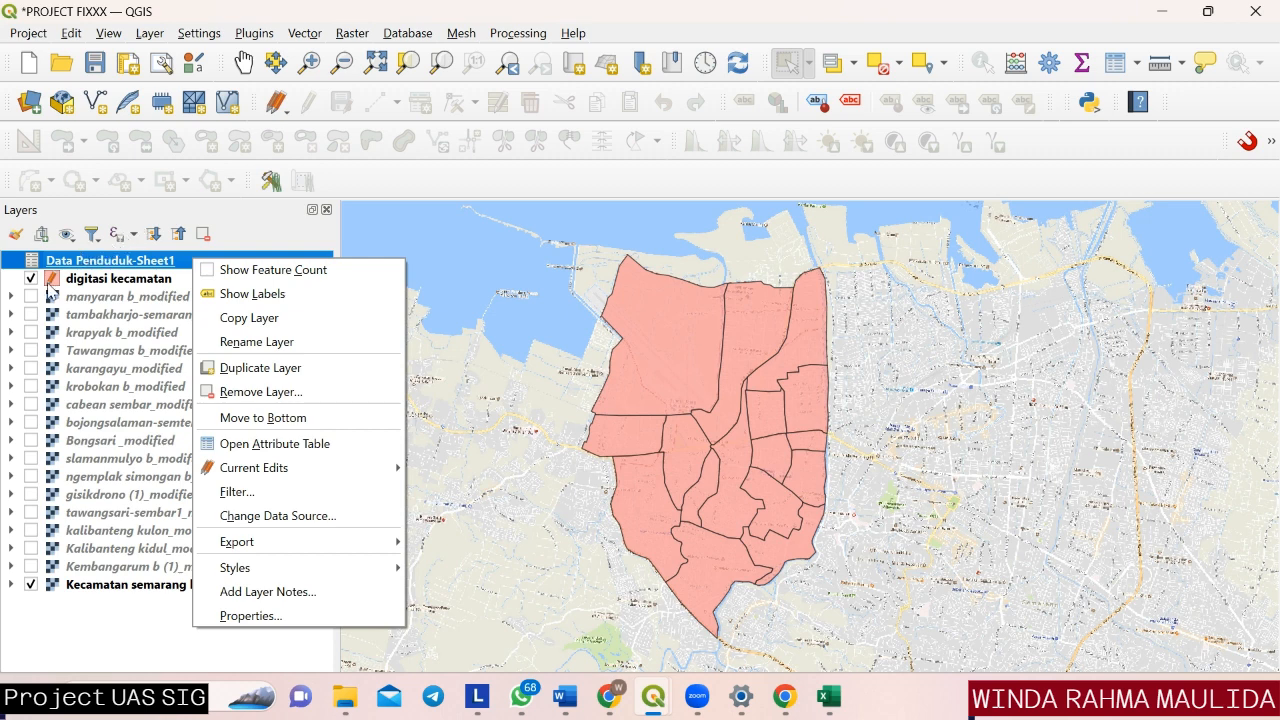
left_click(82, 285)
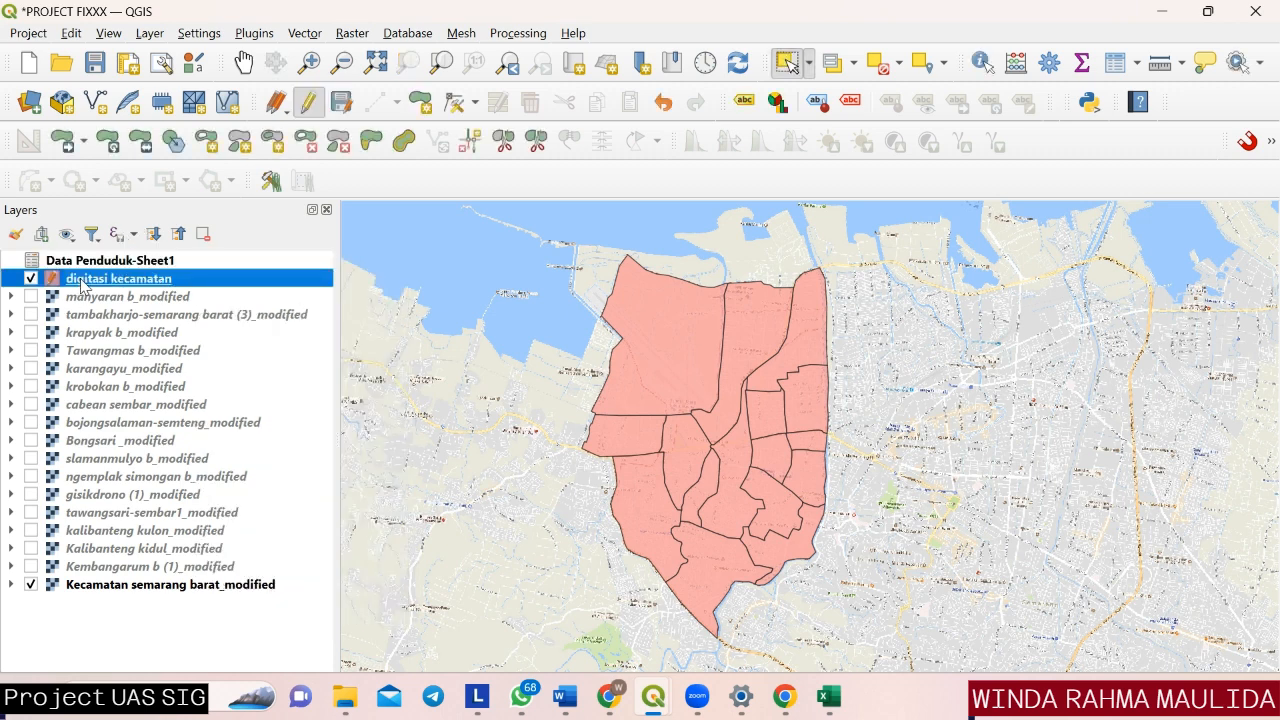
right_click(82, 285)
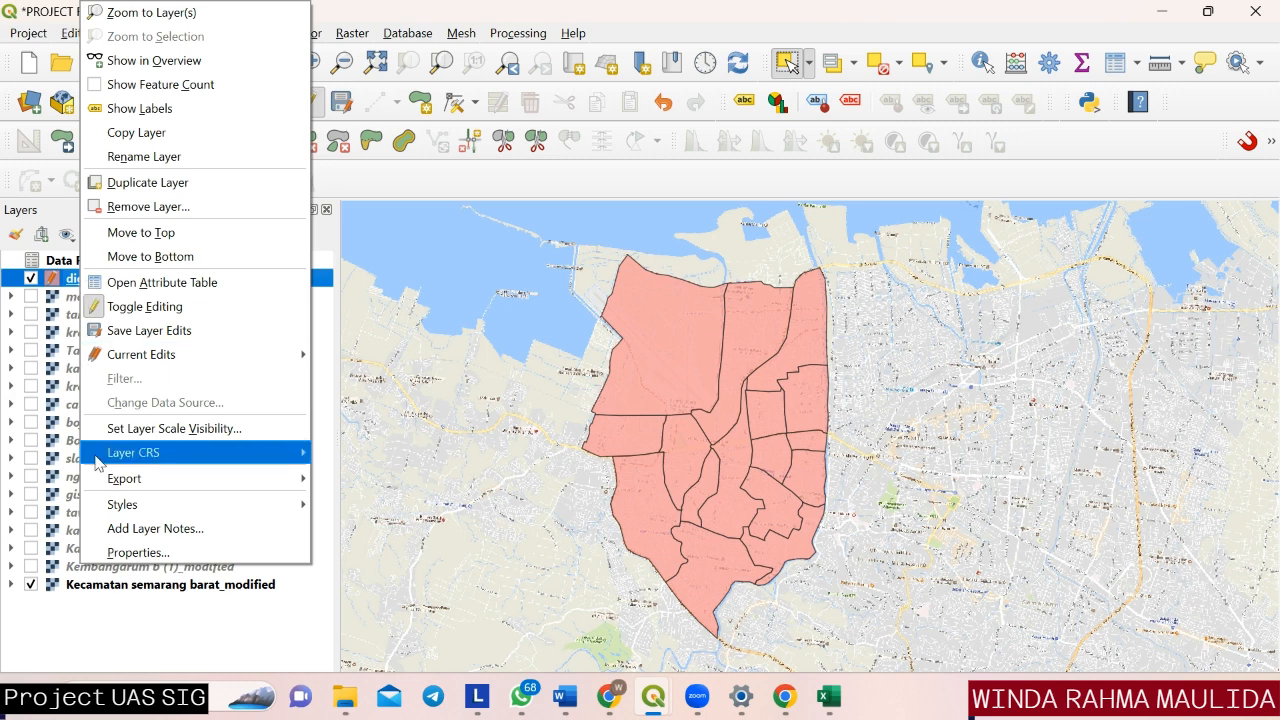
left_click(130, 553)
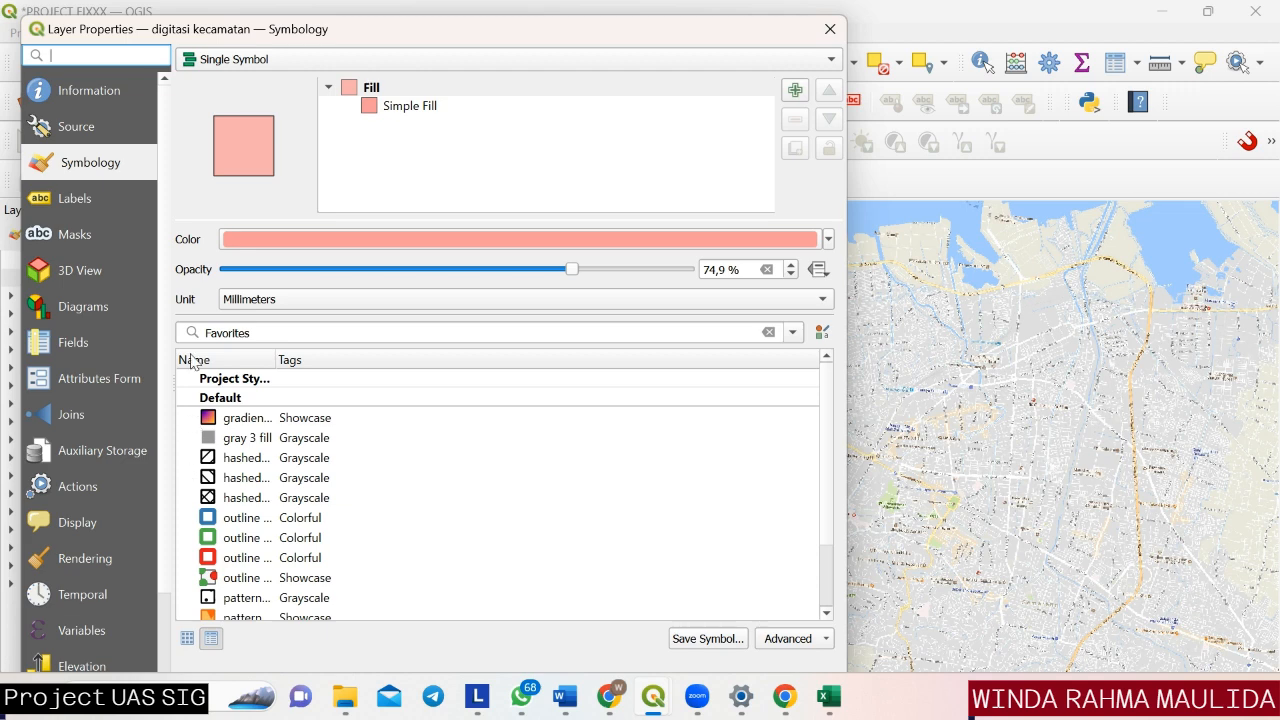
left_click(83, 423)
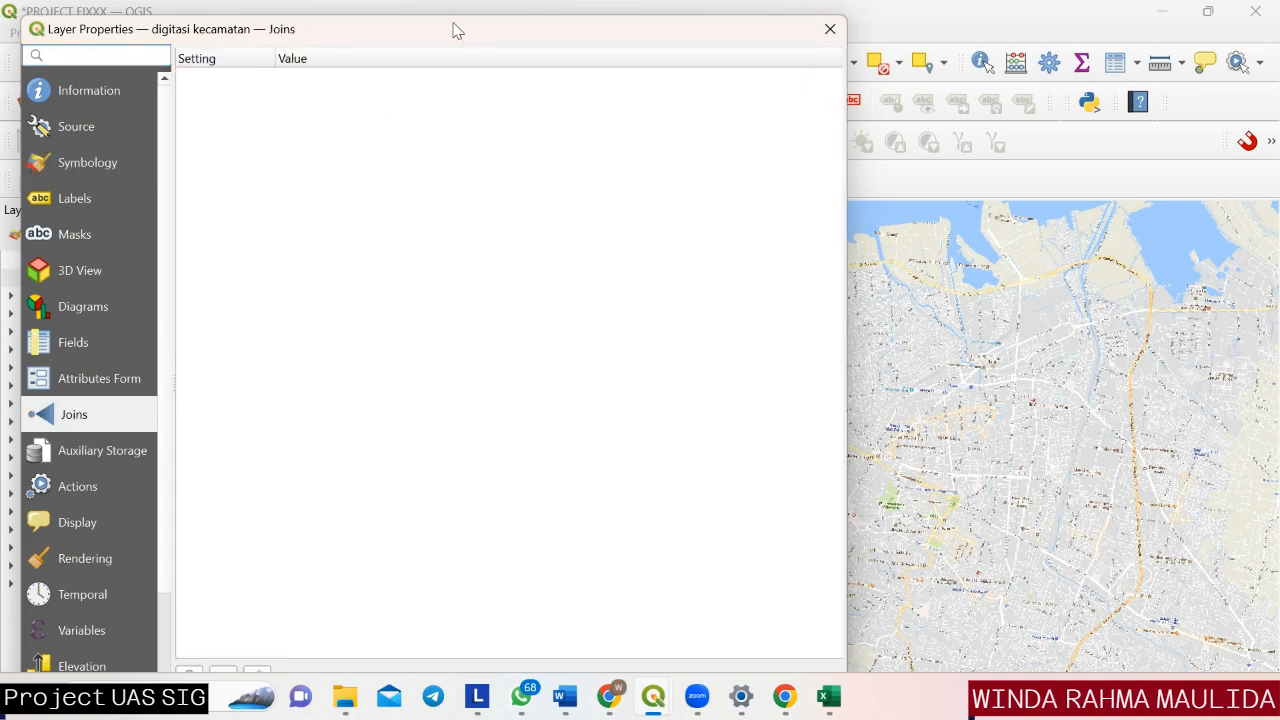
left_click_drag(452, 28, 477, 37)
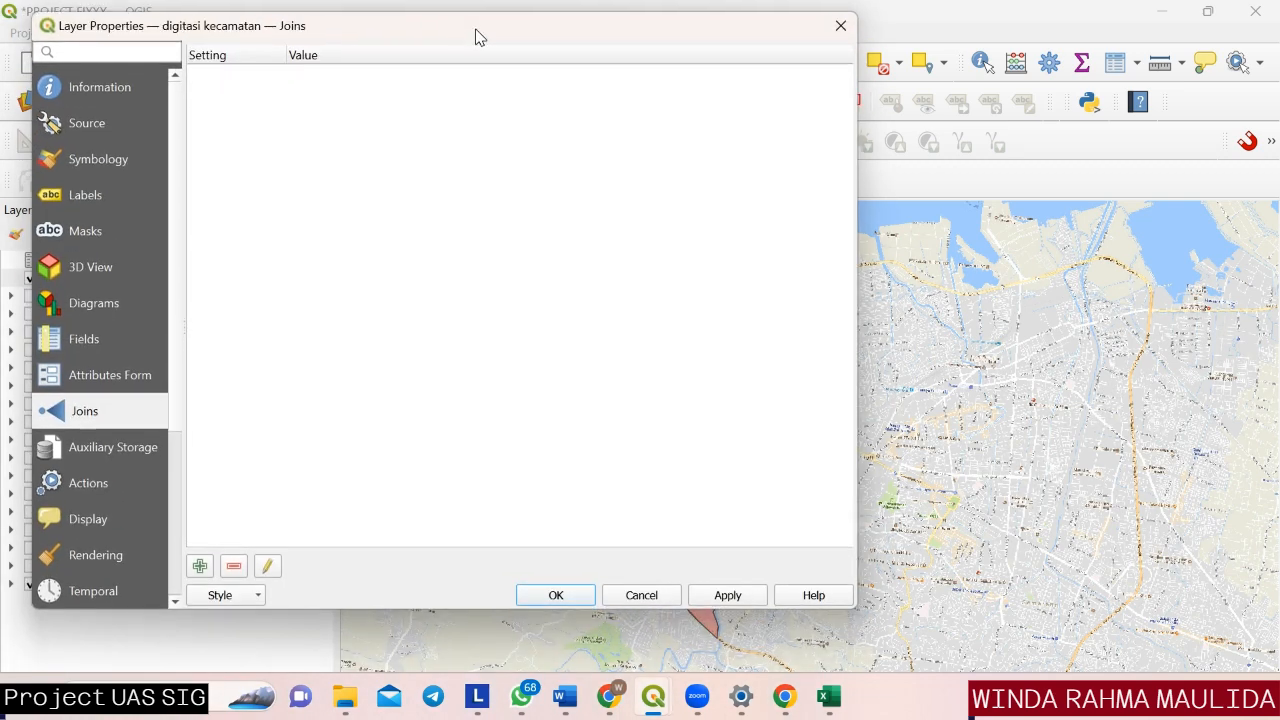
left_click(200, 566)
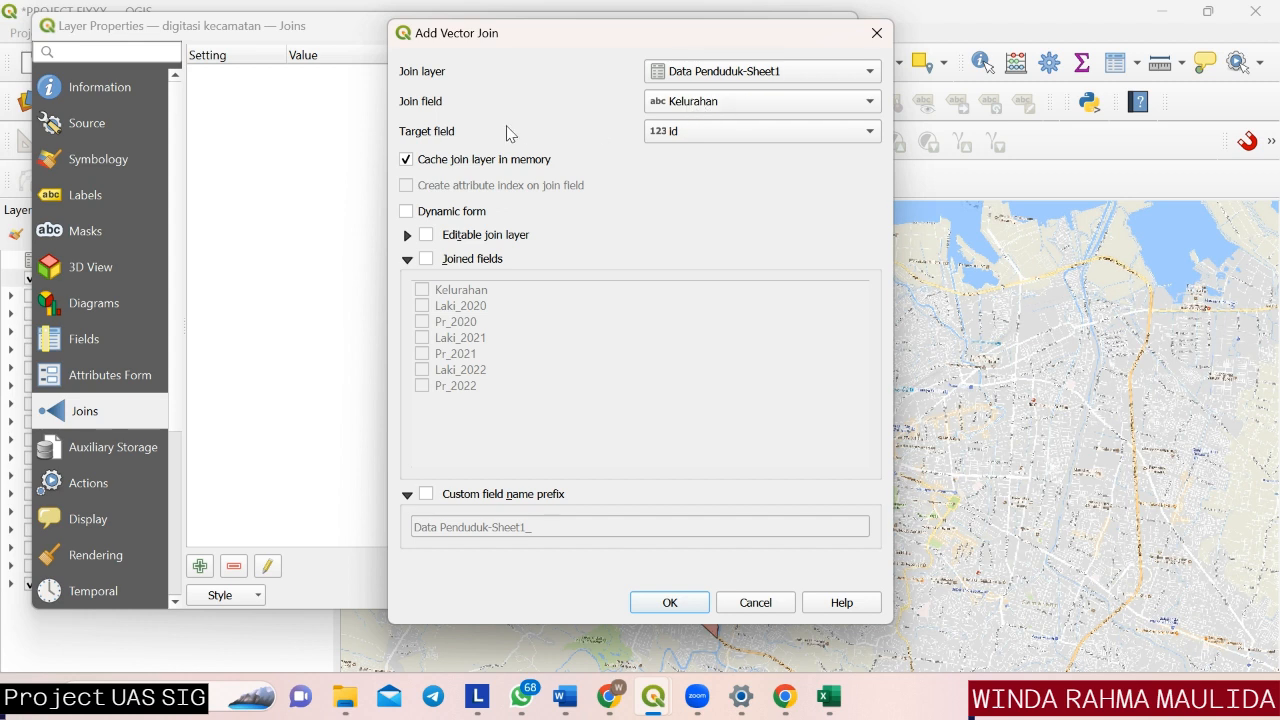
left_click(743, 134)
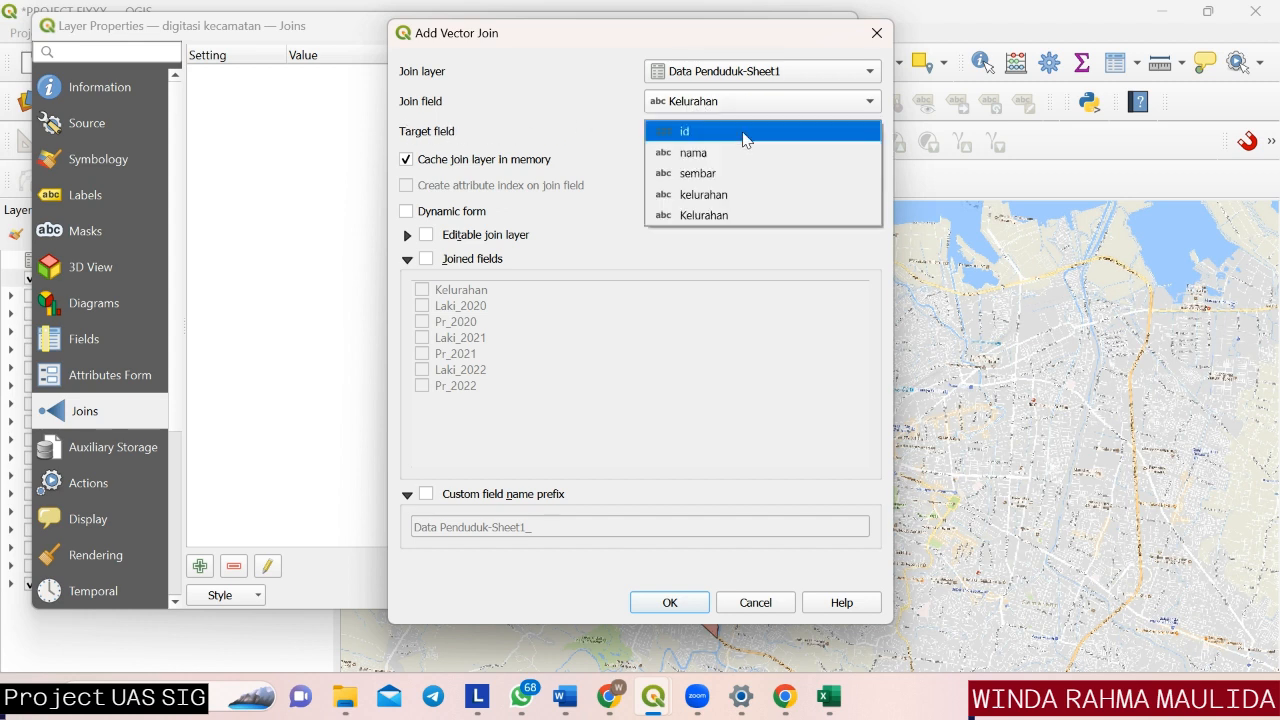
left_click(735, 195)
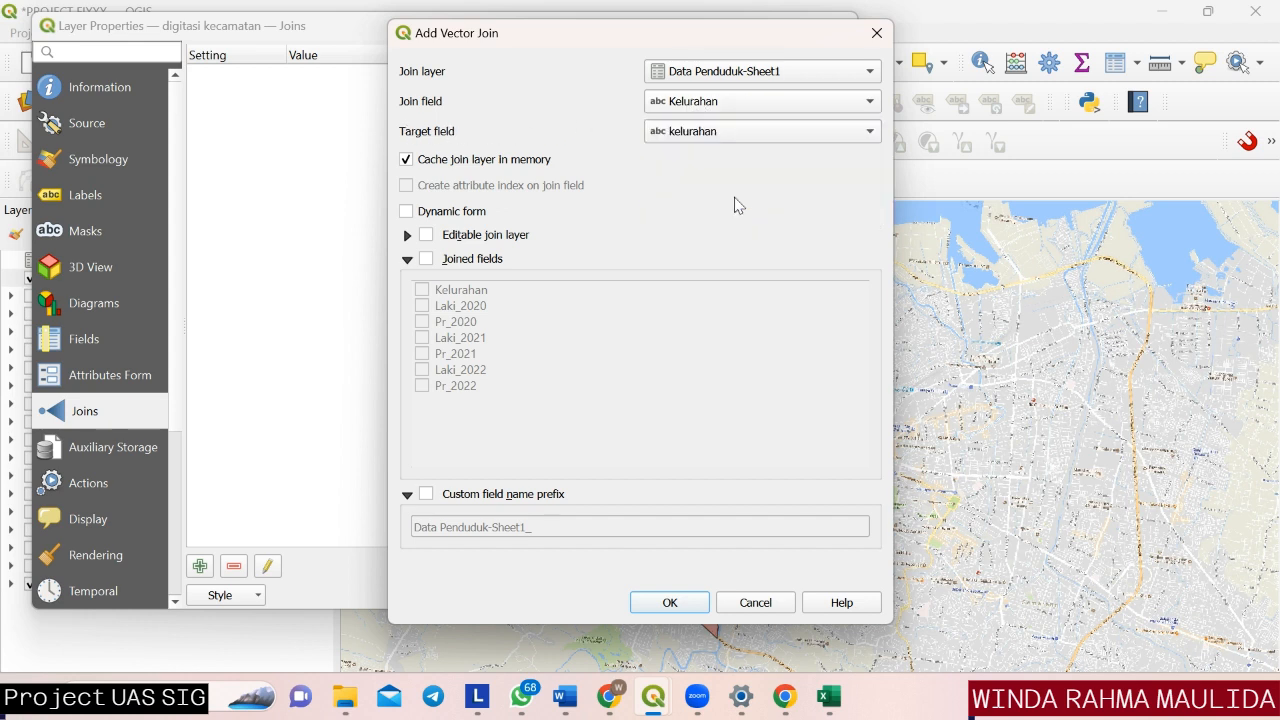
Limit the joined fields to Laki and Pr for 2020, 2021 and 2022, enable the prefix Data Penduduk-Sheet1_, and apply the join.
left_click(427, 261)
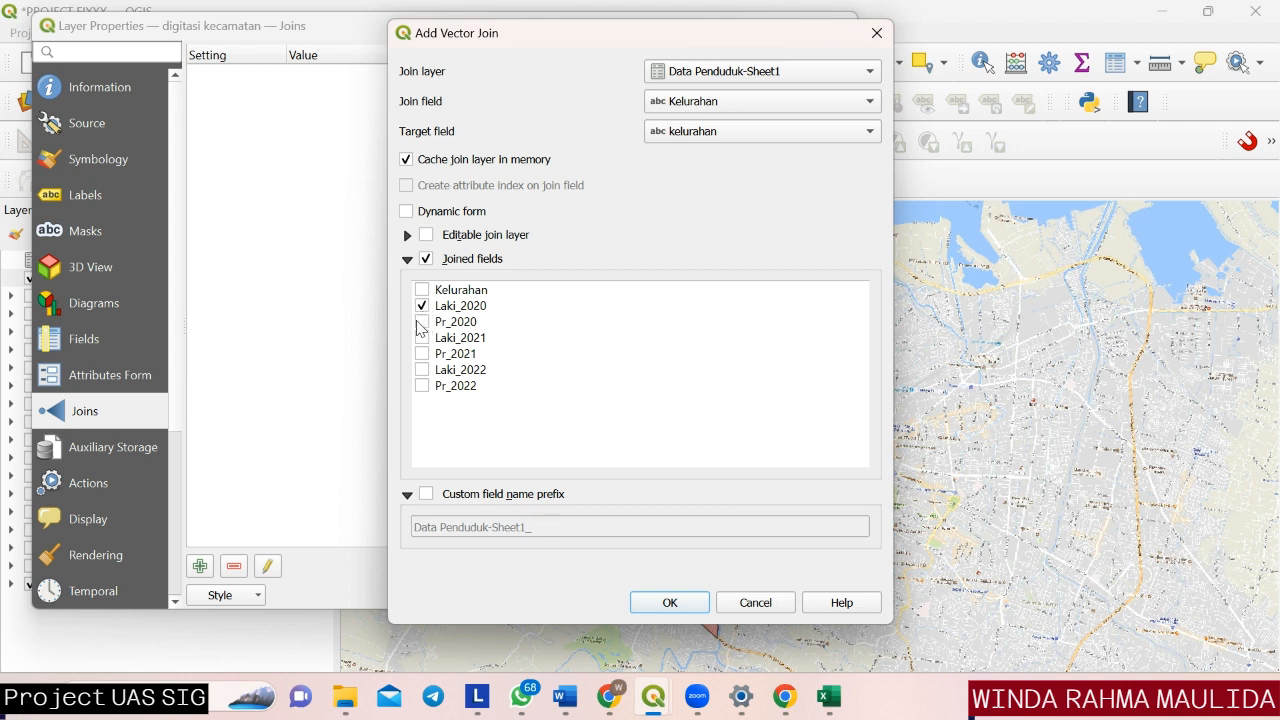
left_click(421, 322)
left_click(422, 338)
left_click(427, 497)
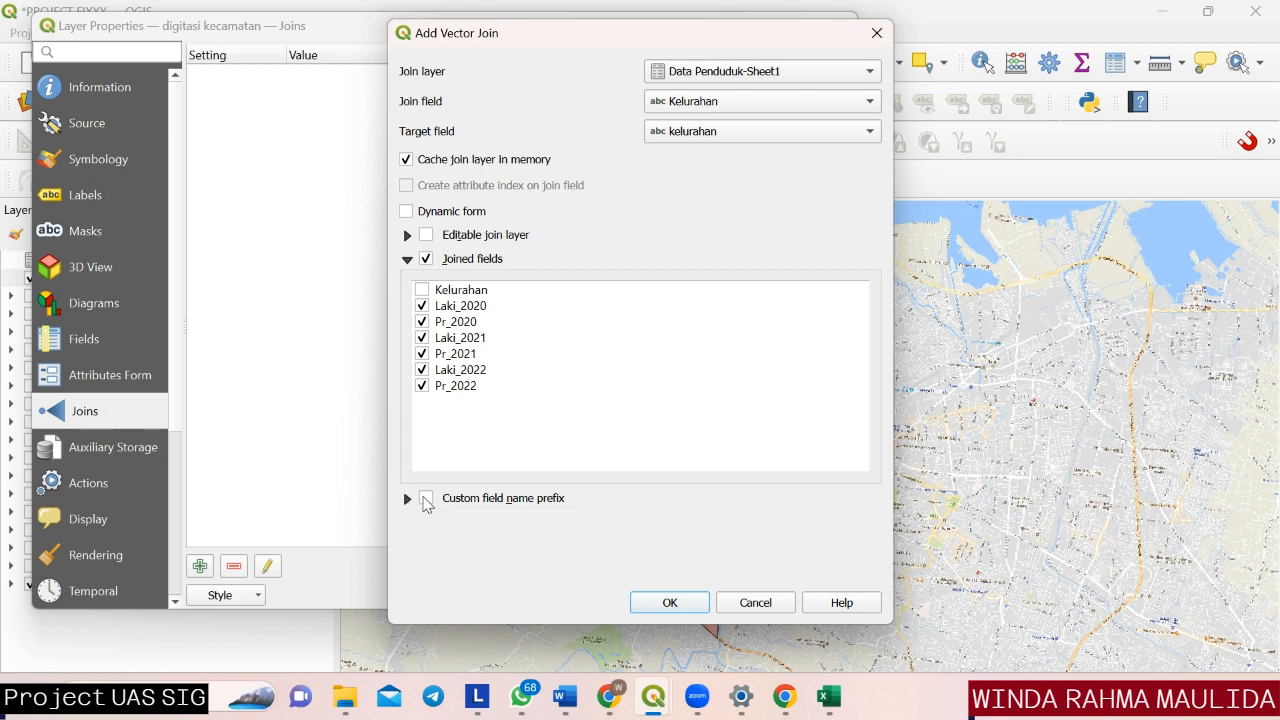
left_click(427, 498)
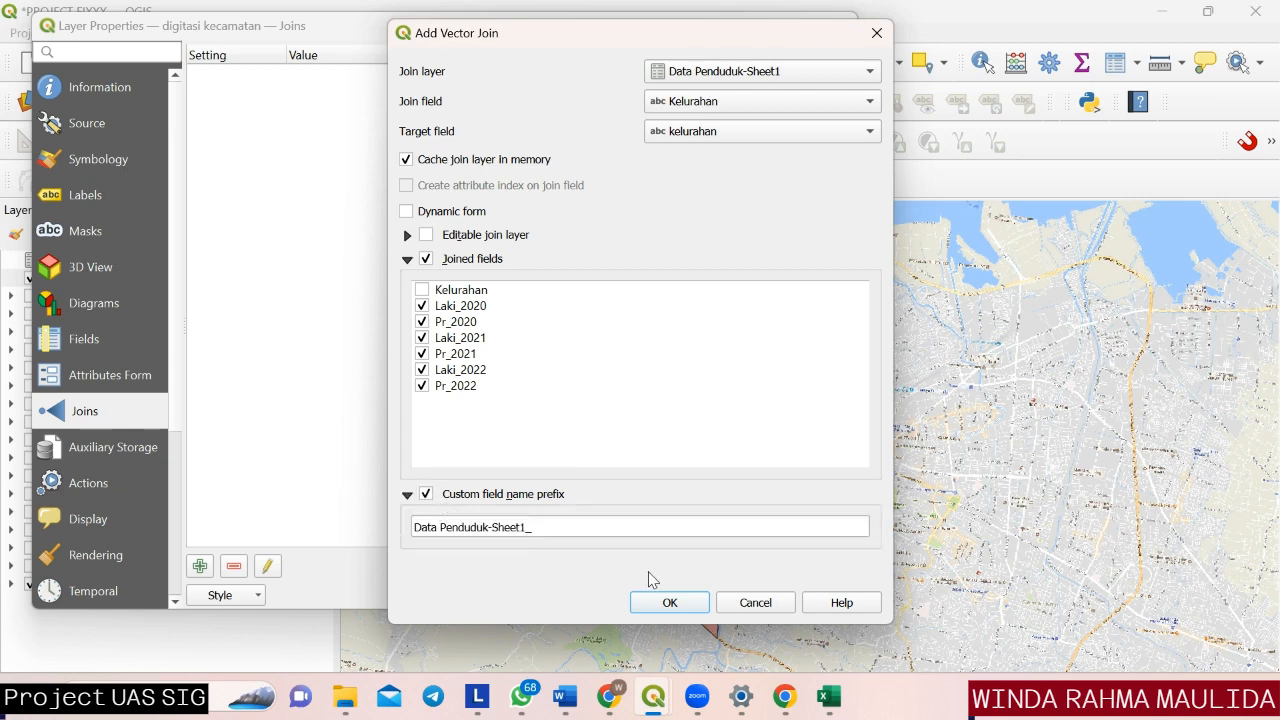
left_click(667, 604)
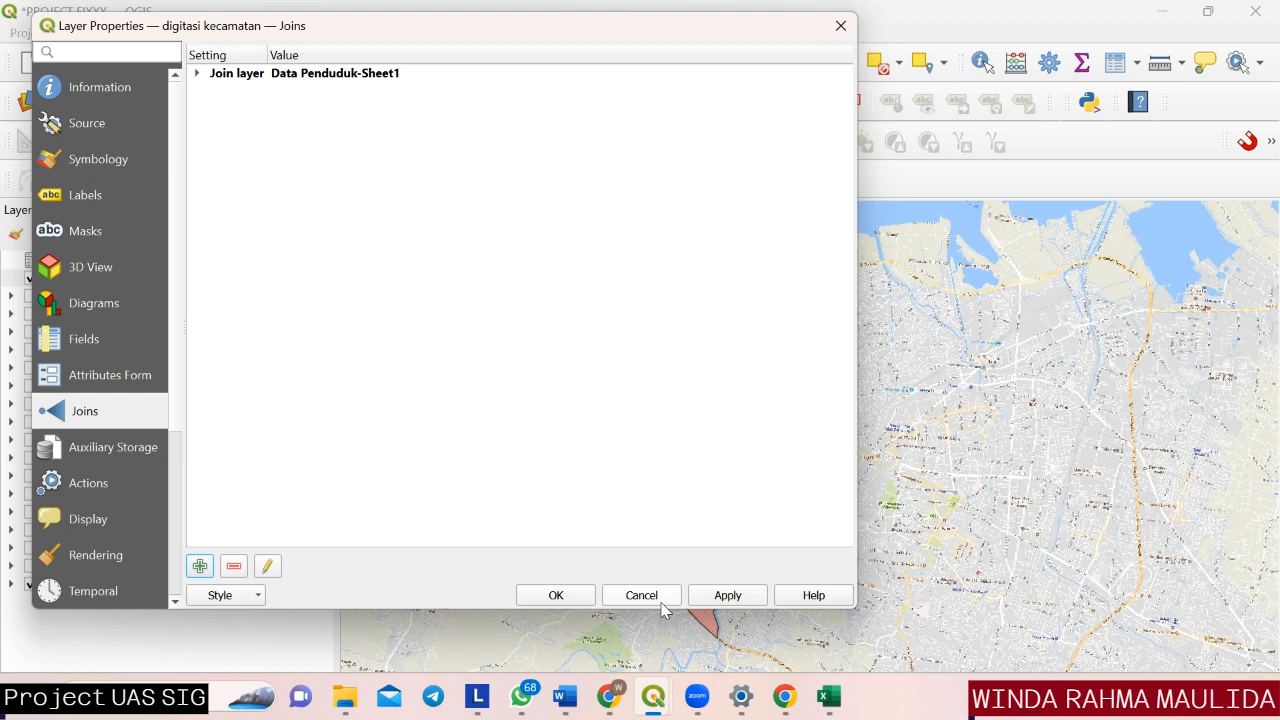
left_click(727, 598)
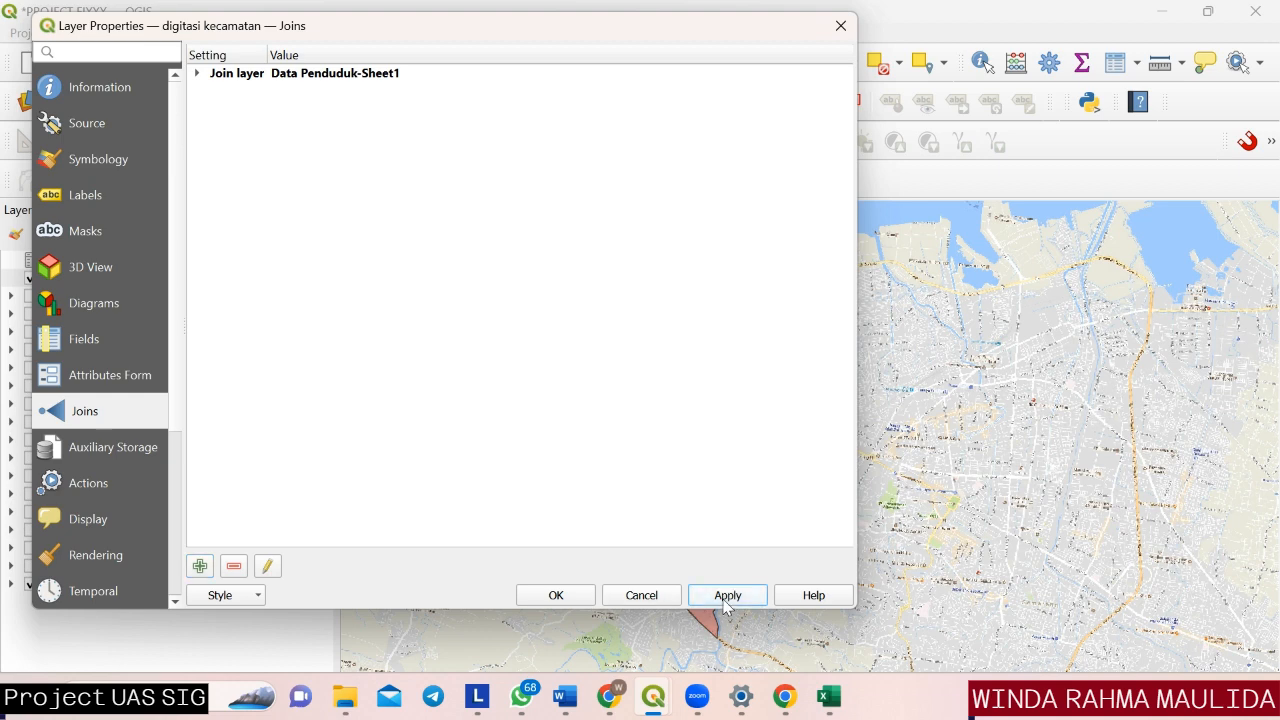
left_click(556, 596)
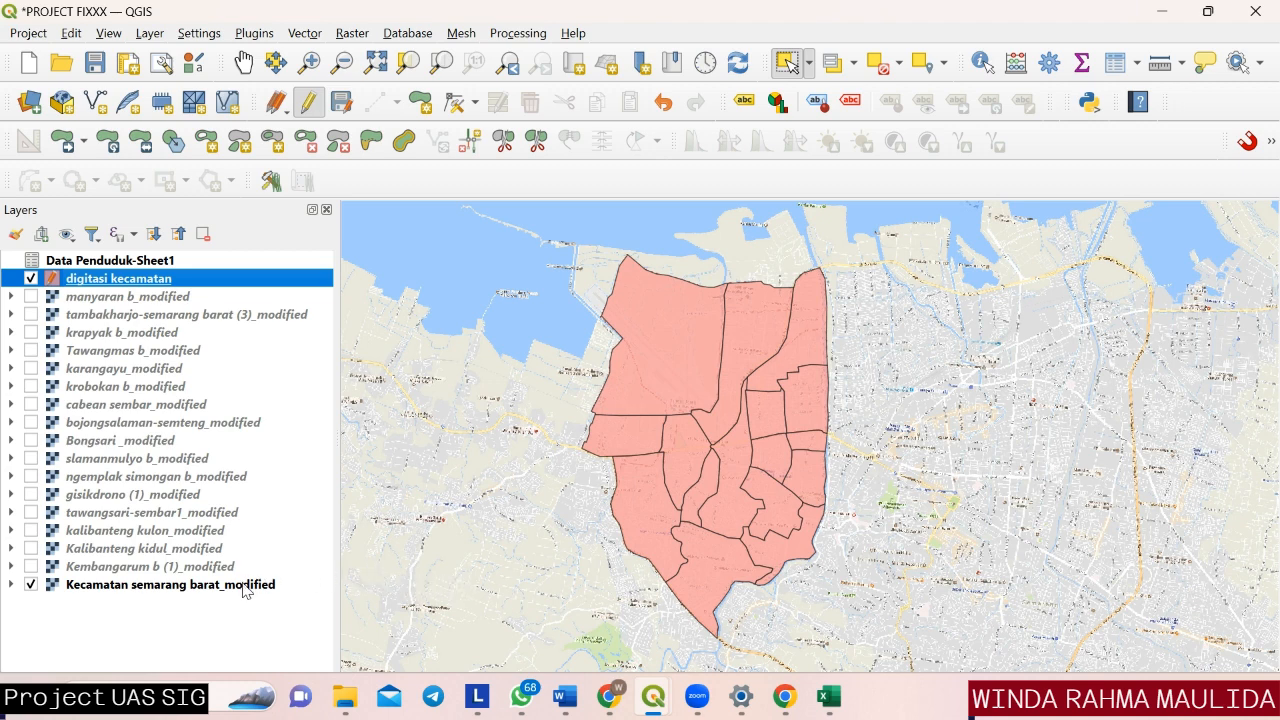
Open the attribute table of the digitasi kecamatan layer and dock it below the map.
right_click(186, 284)
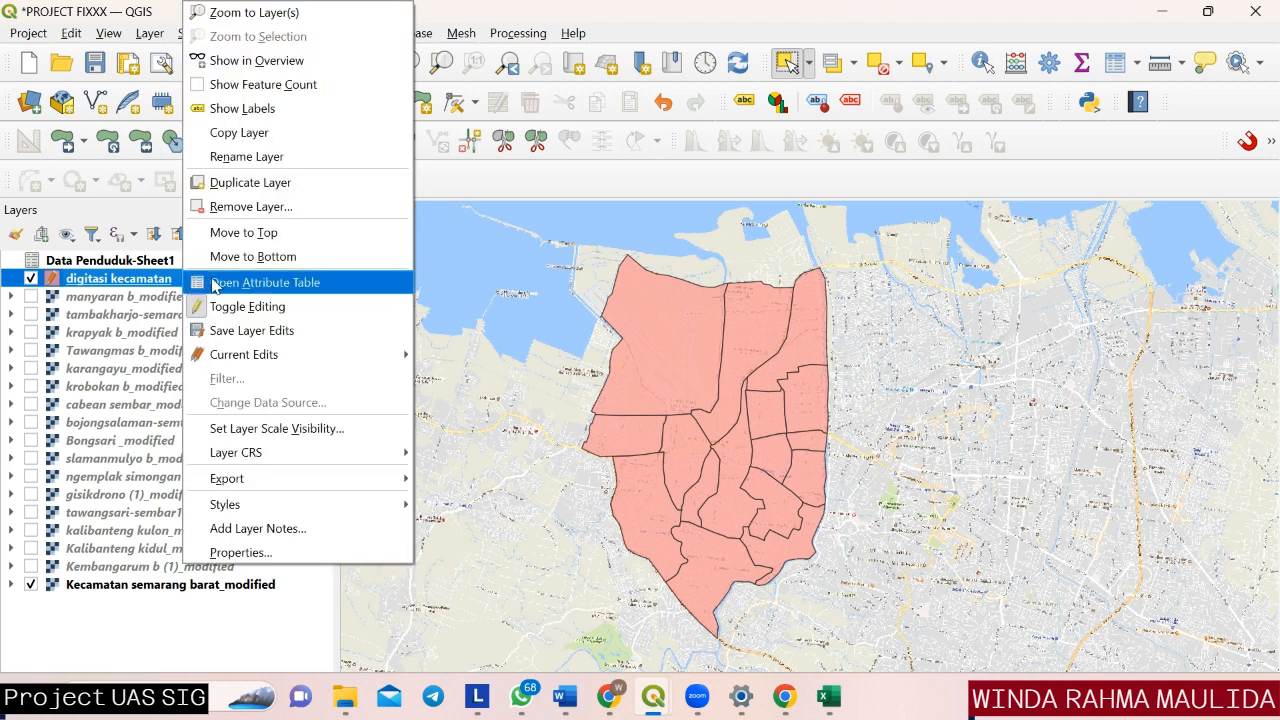
left_click(215, 286)
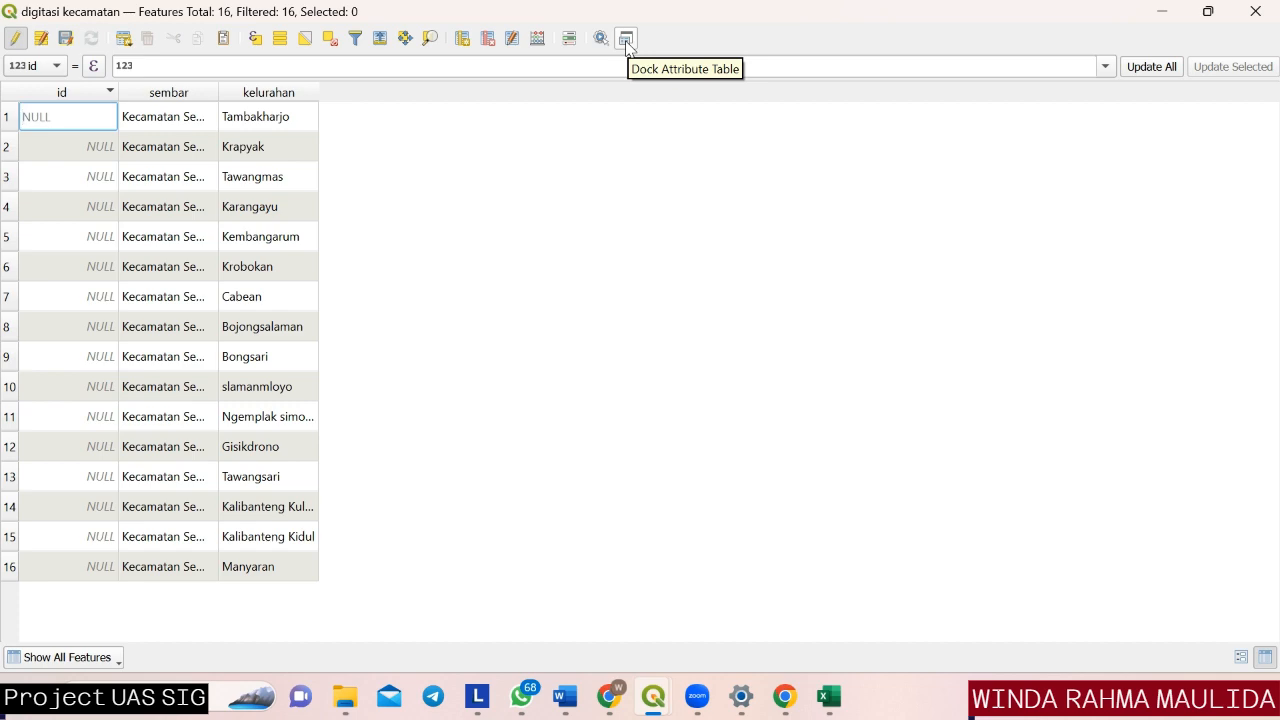
left_click(626, 42)
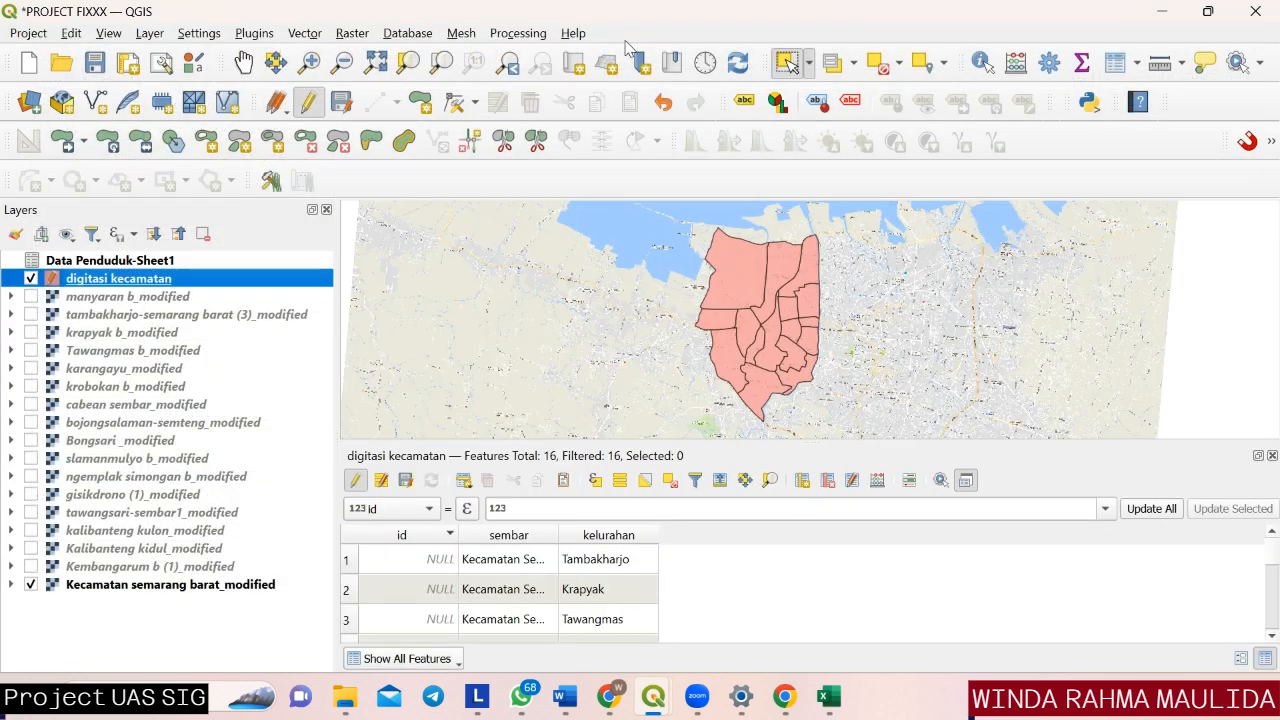
Show the joined Data Penduduk-Sheet1 Laki and Pr columns for 2020, 2021 and 2022 in the attribute table.
left_click(871, 480)
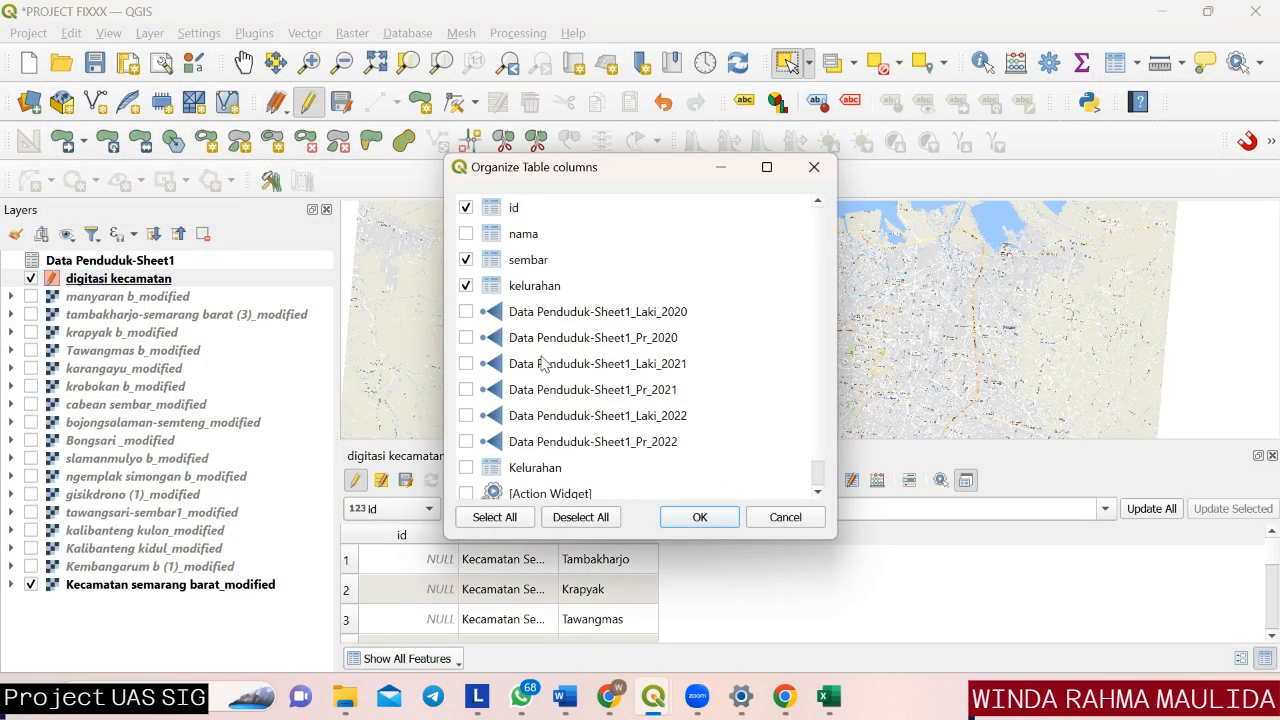
left_click(465, 313)
left_click(466, 364)
left_click(466, 390)
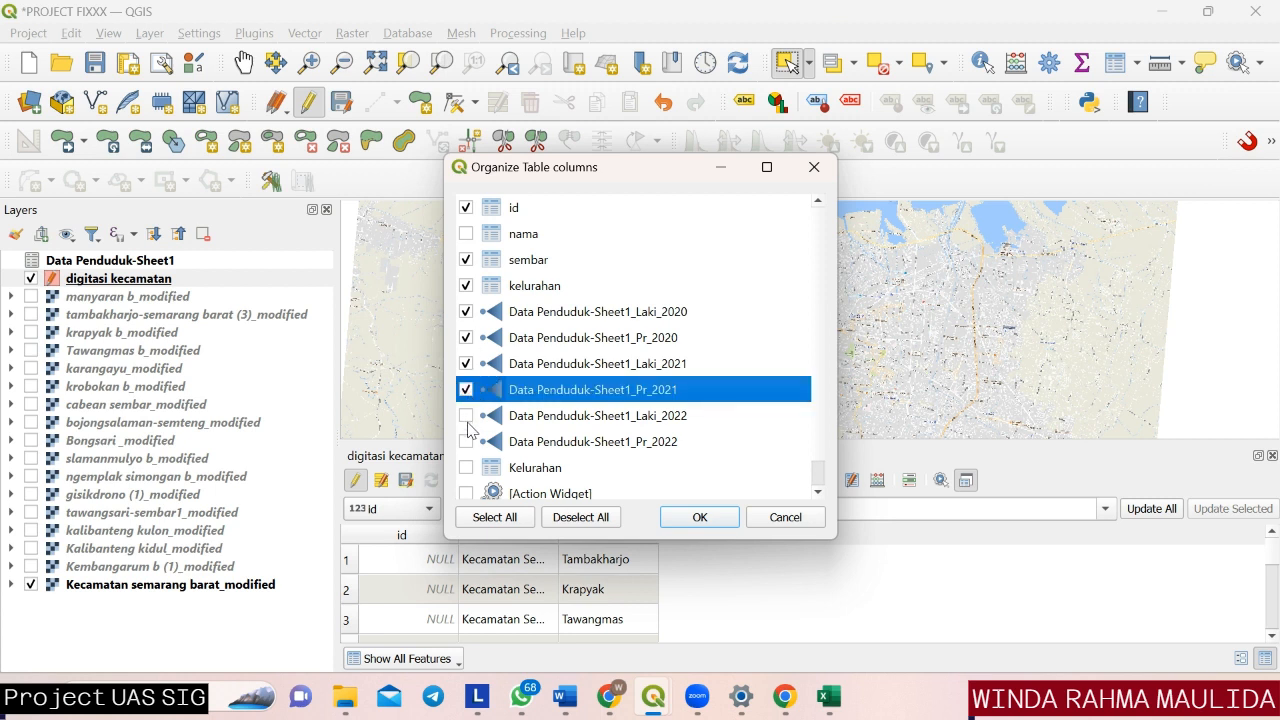
left_click(466, 416)
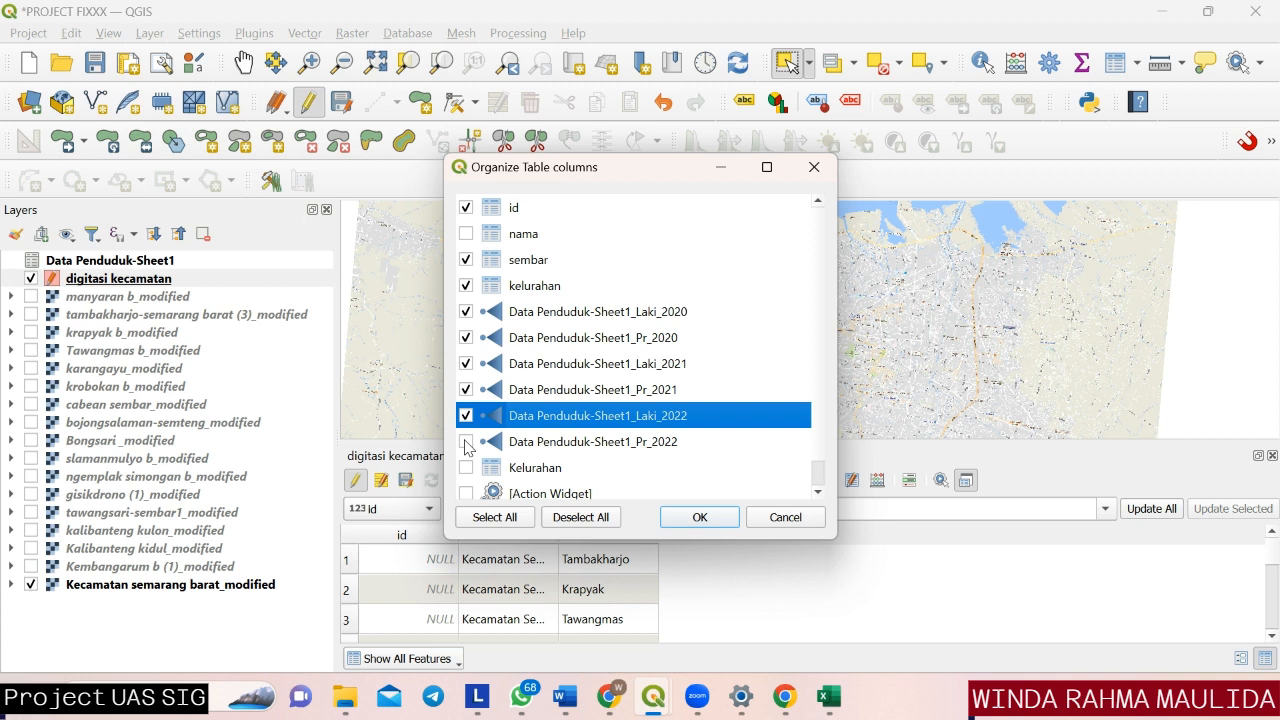
left_click_drag(646, 170, 483, 258)
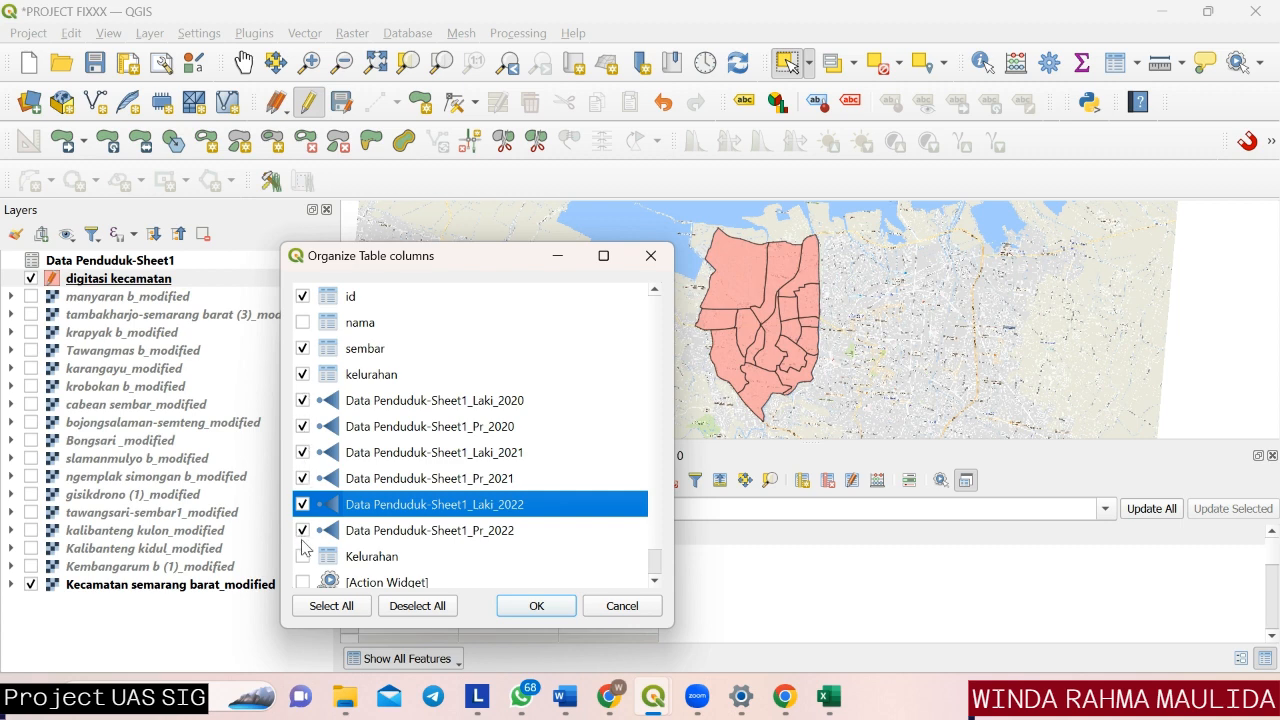
left_click(541, 606)
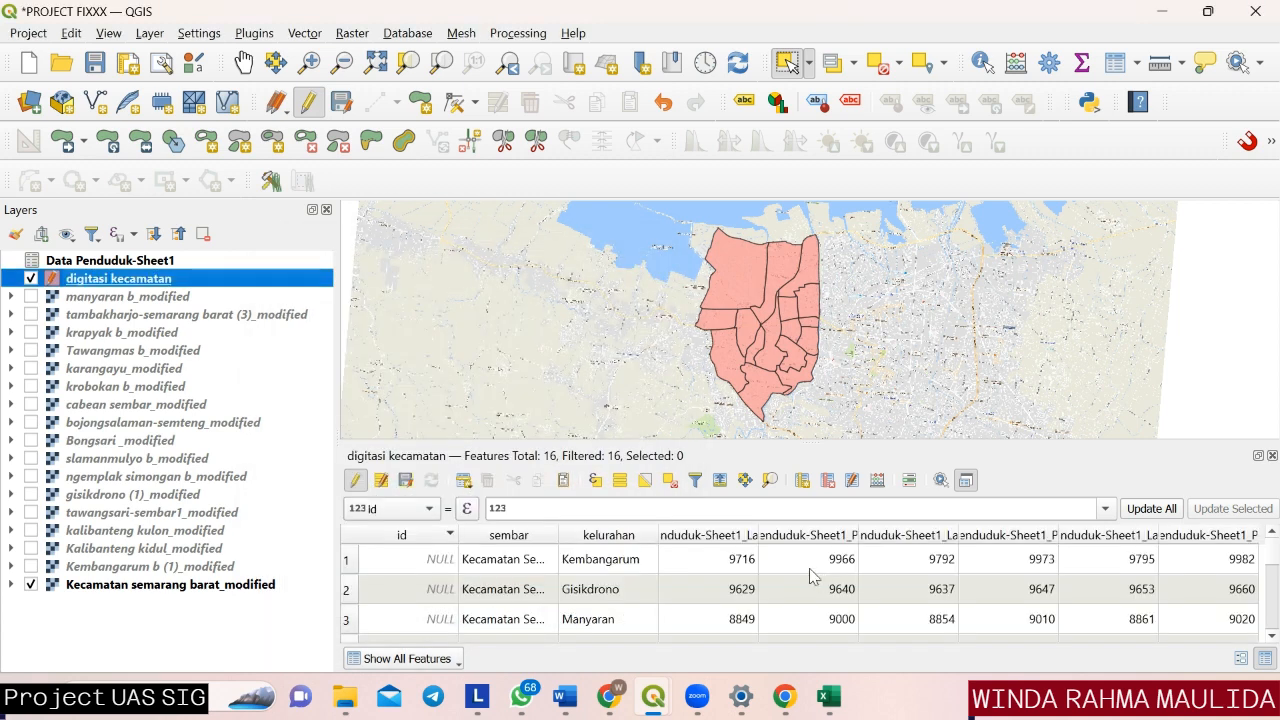
Review the joined population rows with all digitasi kecamatan features highlighted, close the table, and clear the selection.
scroll(810, 576, "down", 1)
scroll(810, 576, "up", 1)
scroll(677, 560, "down", 1)
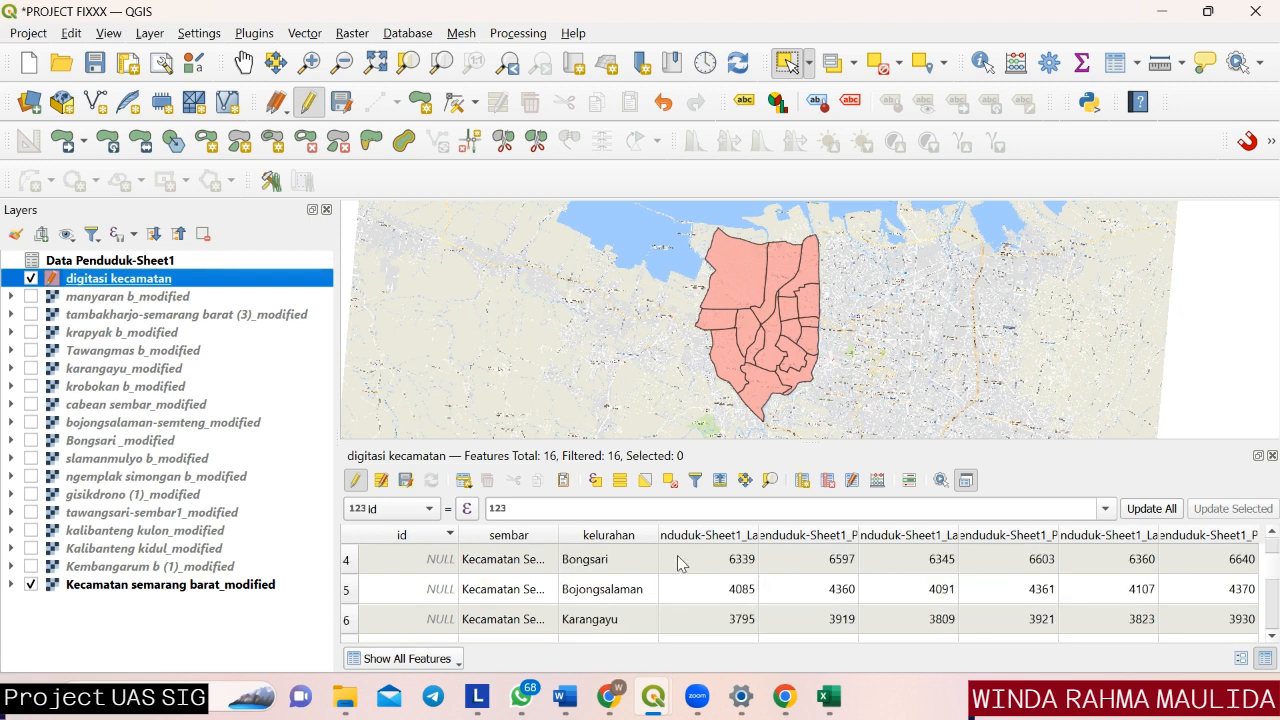
scroll(690, 552, "up", 1)
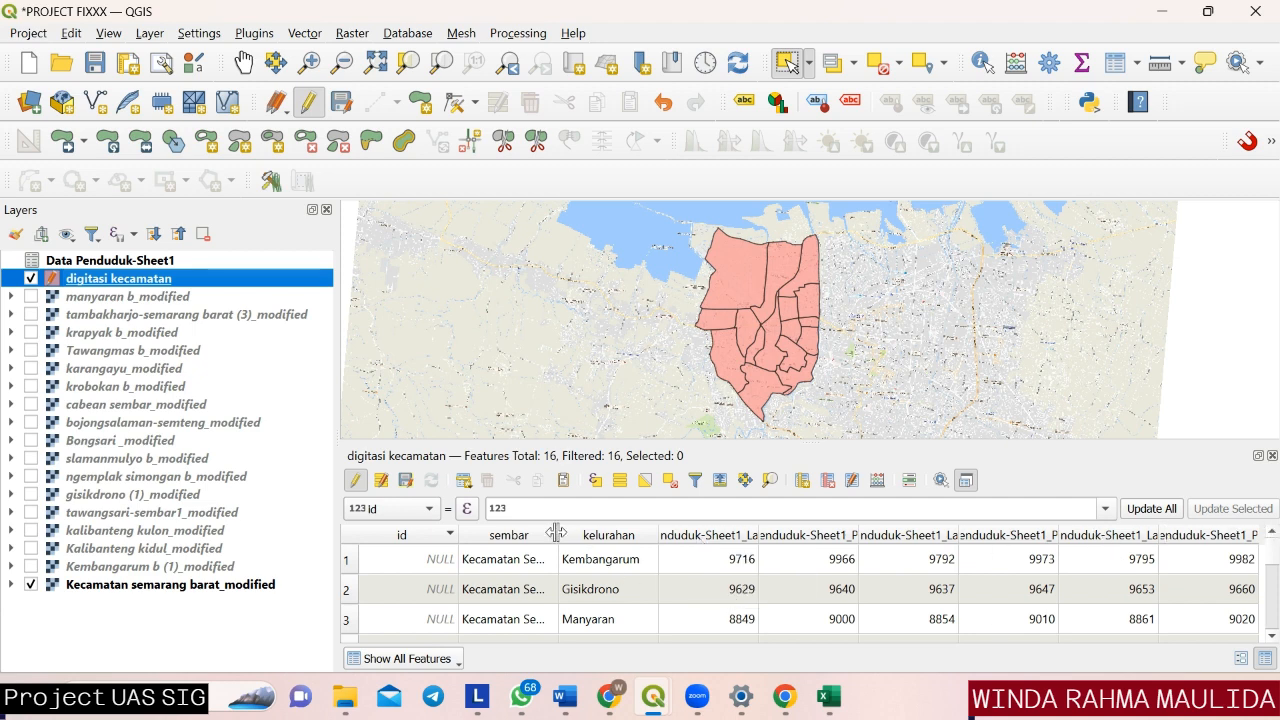
left_click(619, 485)
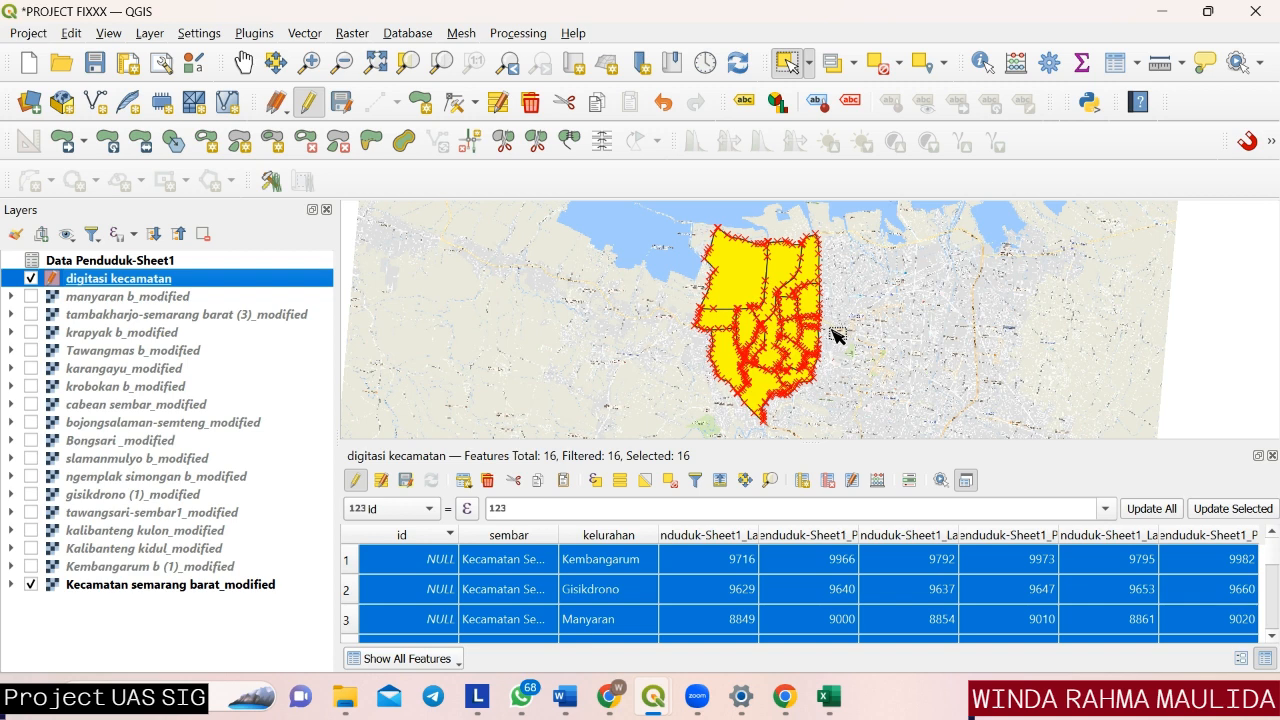
left_click(1272, 456)
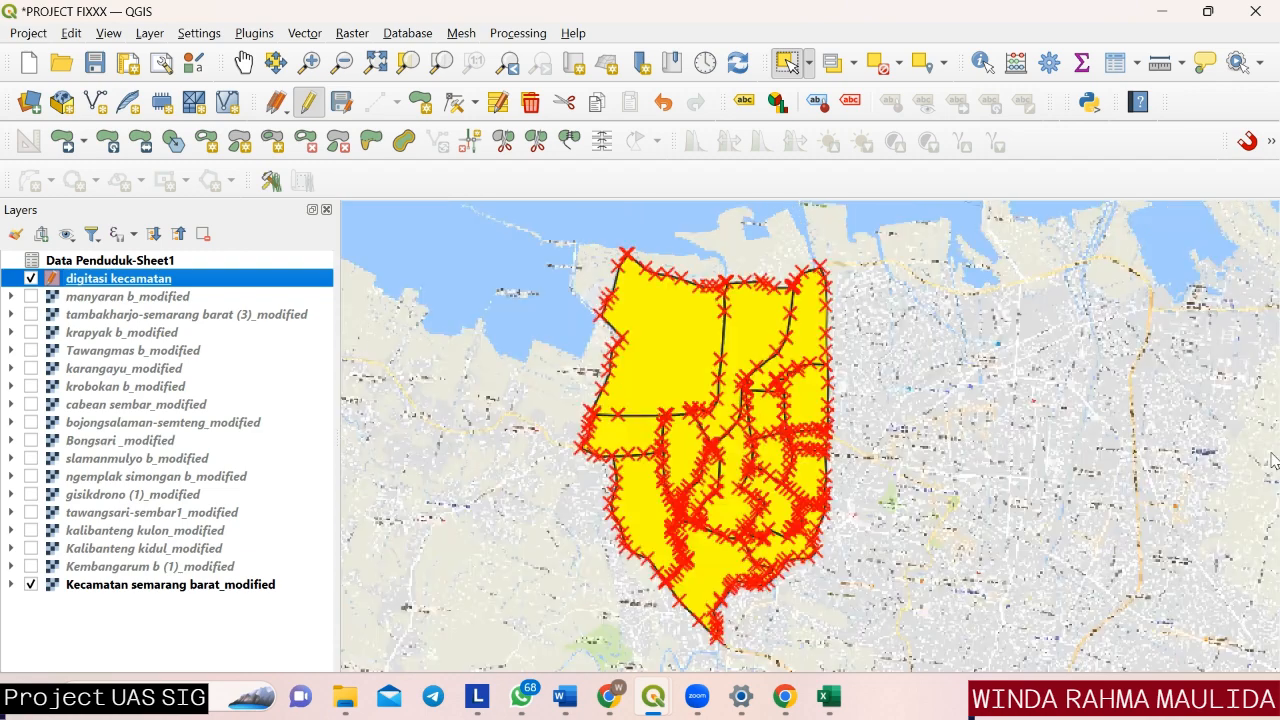
left_click(880, 62)
Open the attribute table of the Data Penduduk-Sheet1 layer.
left_click(187, 262)
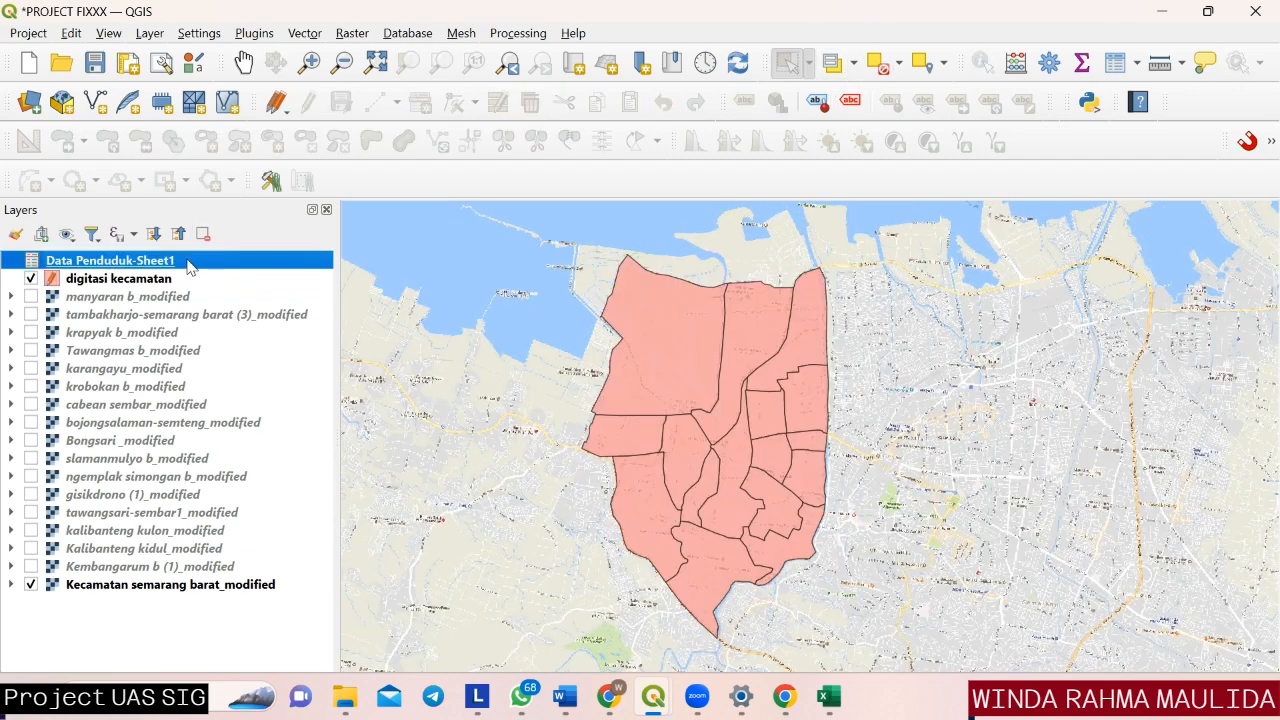
right_click(187, 262)
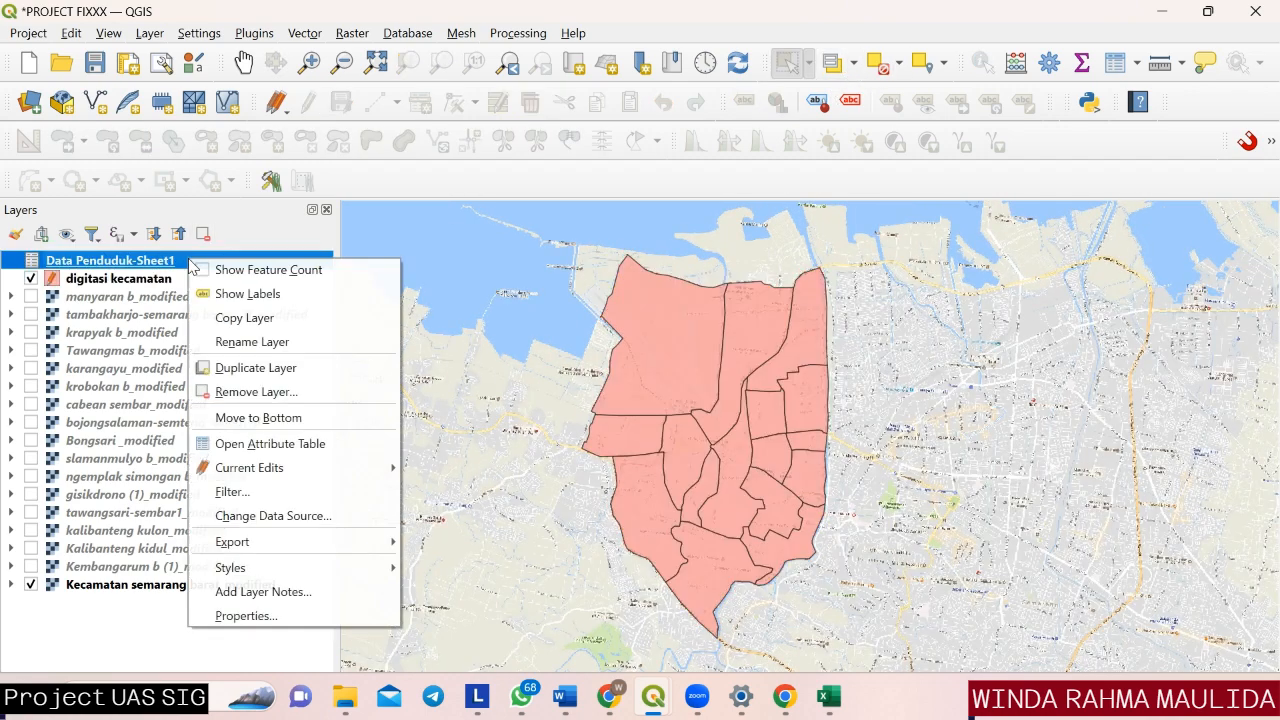
left_click(240, 447)
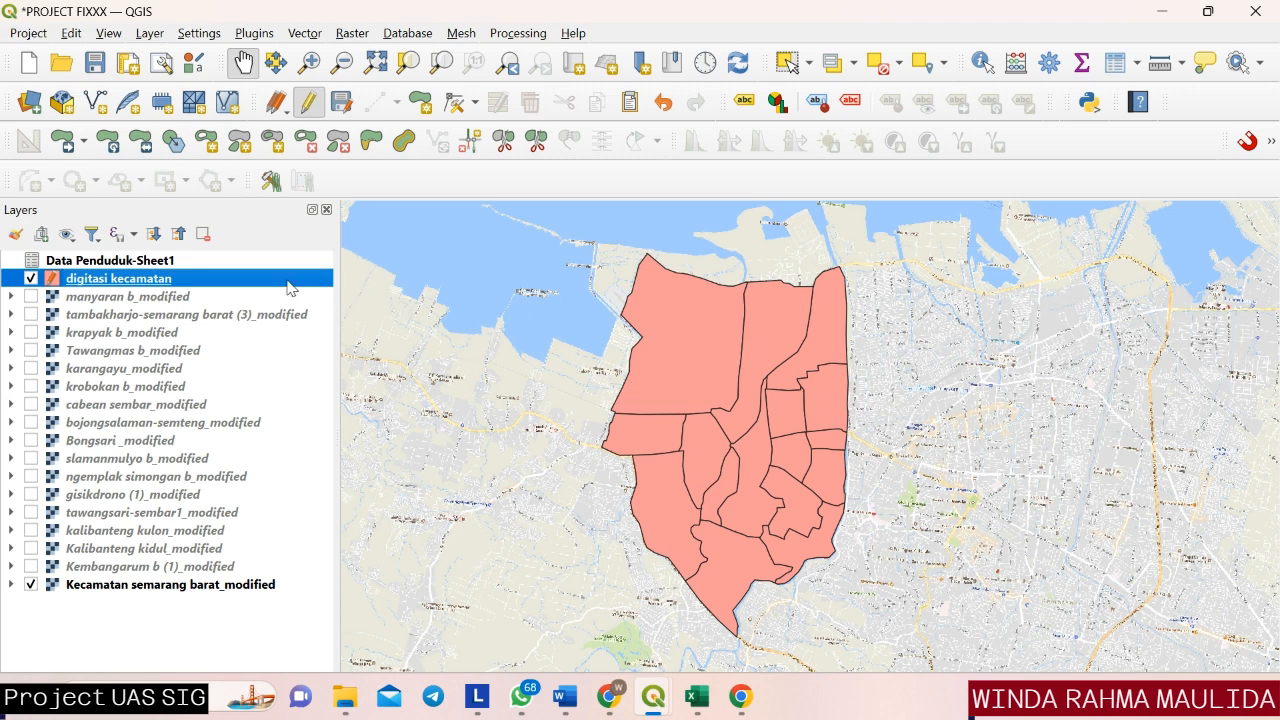
Examine the single-symbol fill colour settings in the digitasi kecamatan layer's symbology properties and close them.
right_click(291, 288)
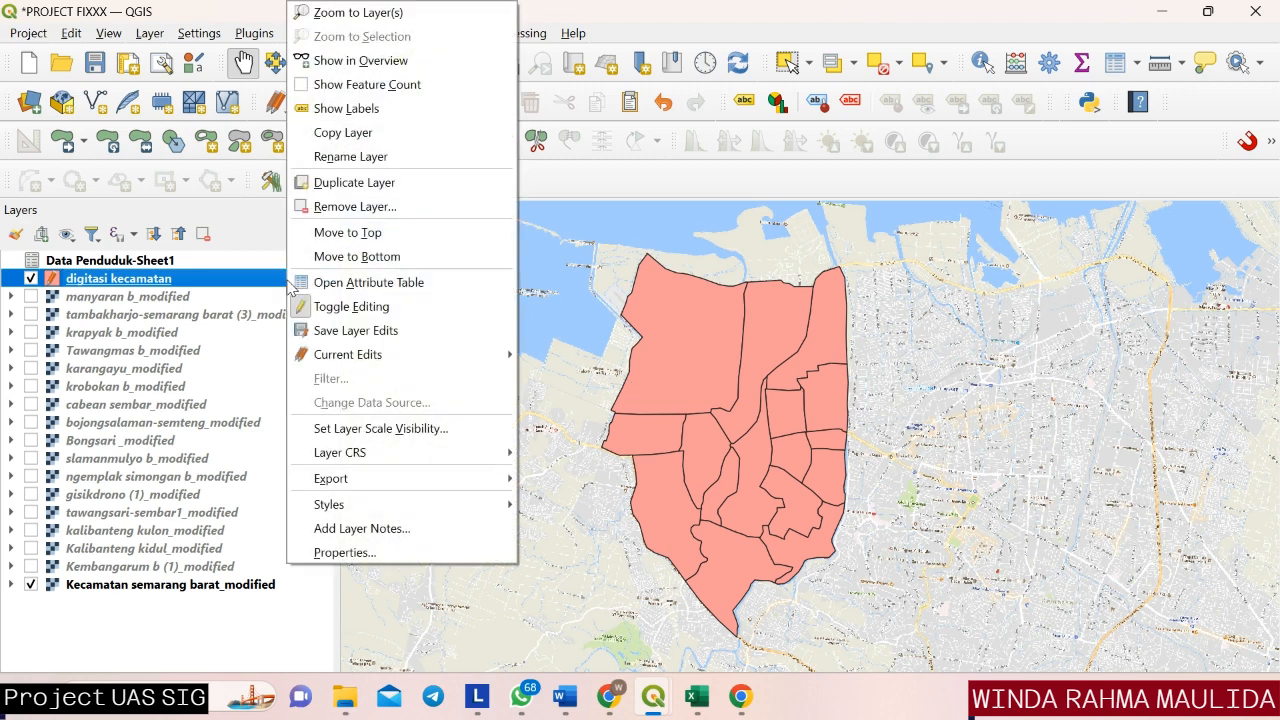
left_click(339, 553)
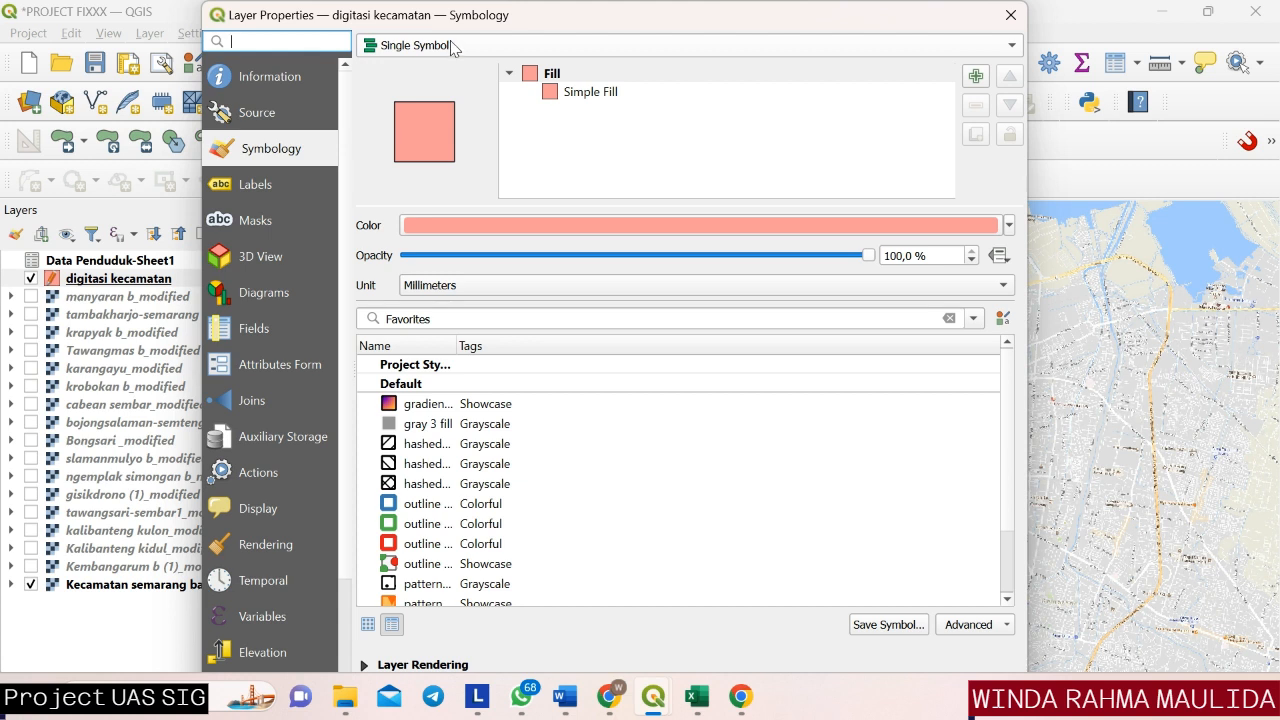
left_click(1009, 225)
left_click(410, 491)
left_click_drag(701, 7, 665, 56)
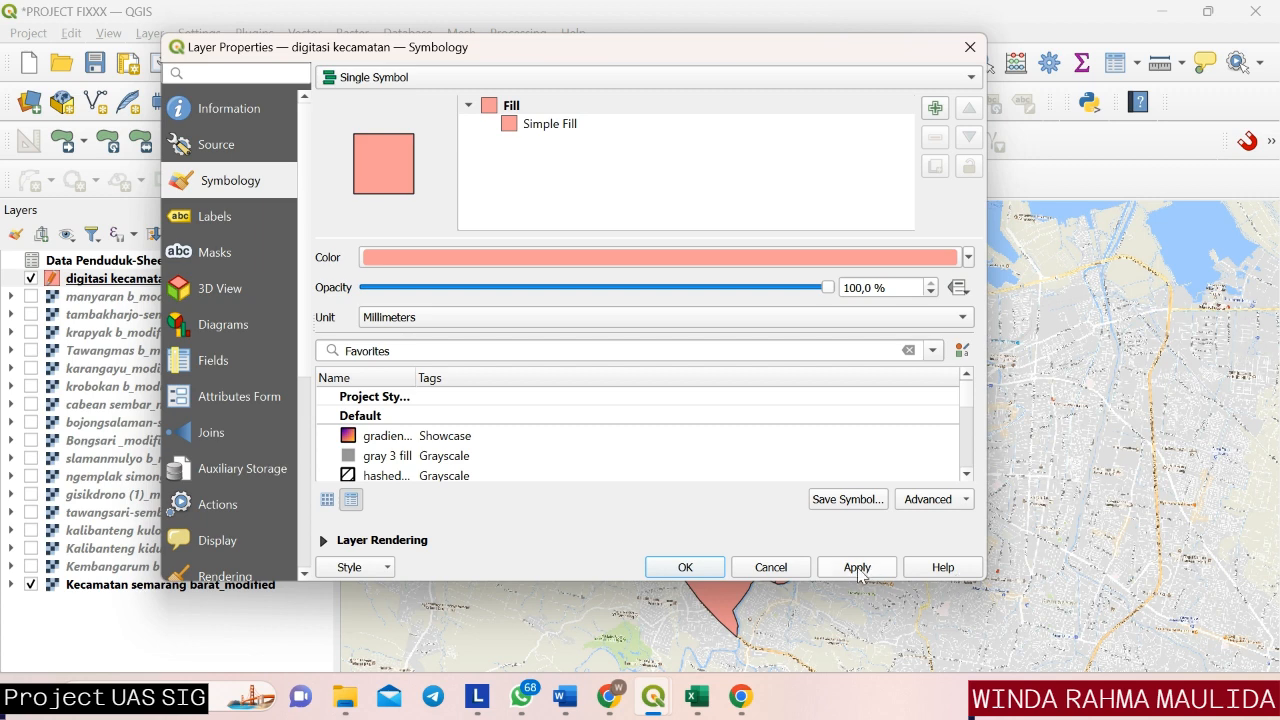
left_click(685, 567)
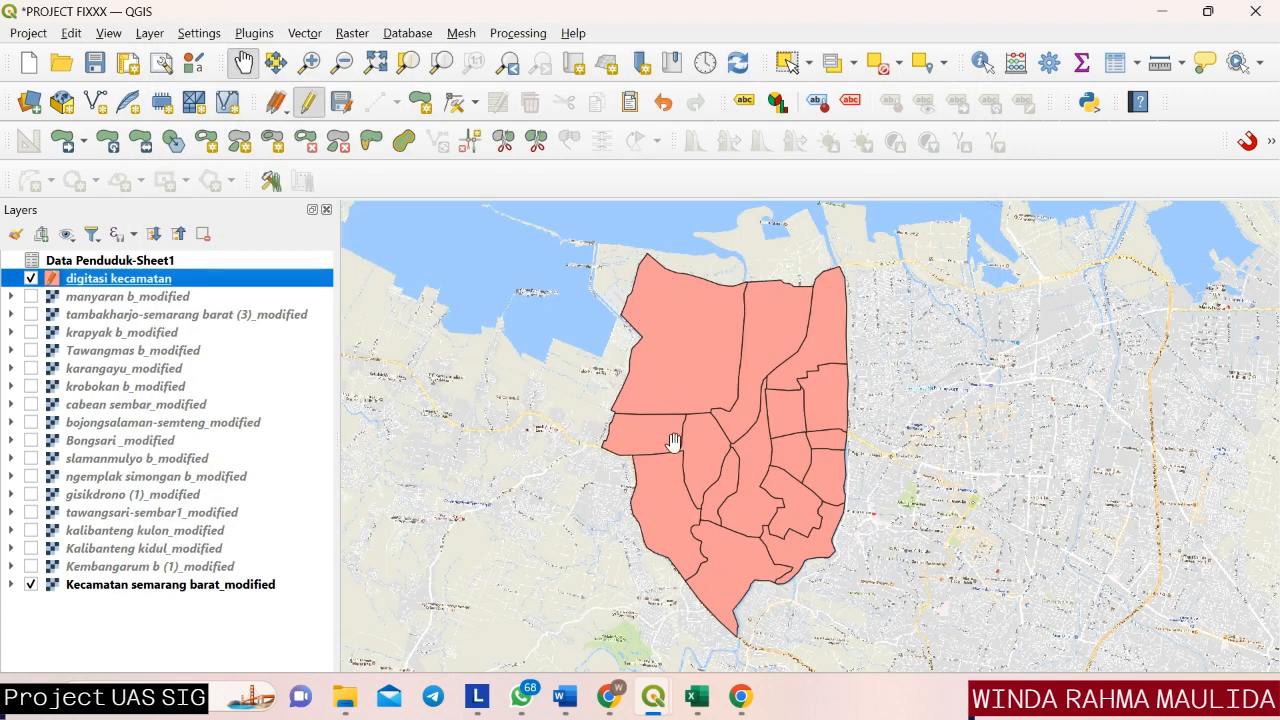
Switch the digitasi kecamatan layer's symbology to Categorized with kelurahan as the value field.
right_click(274, 286)
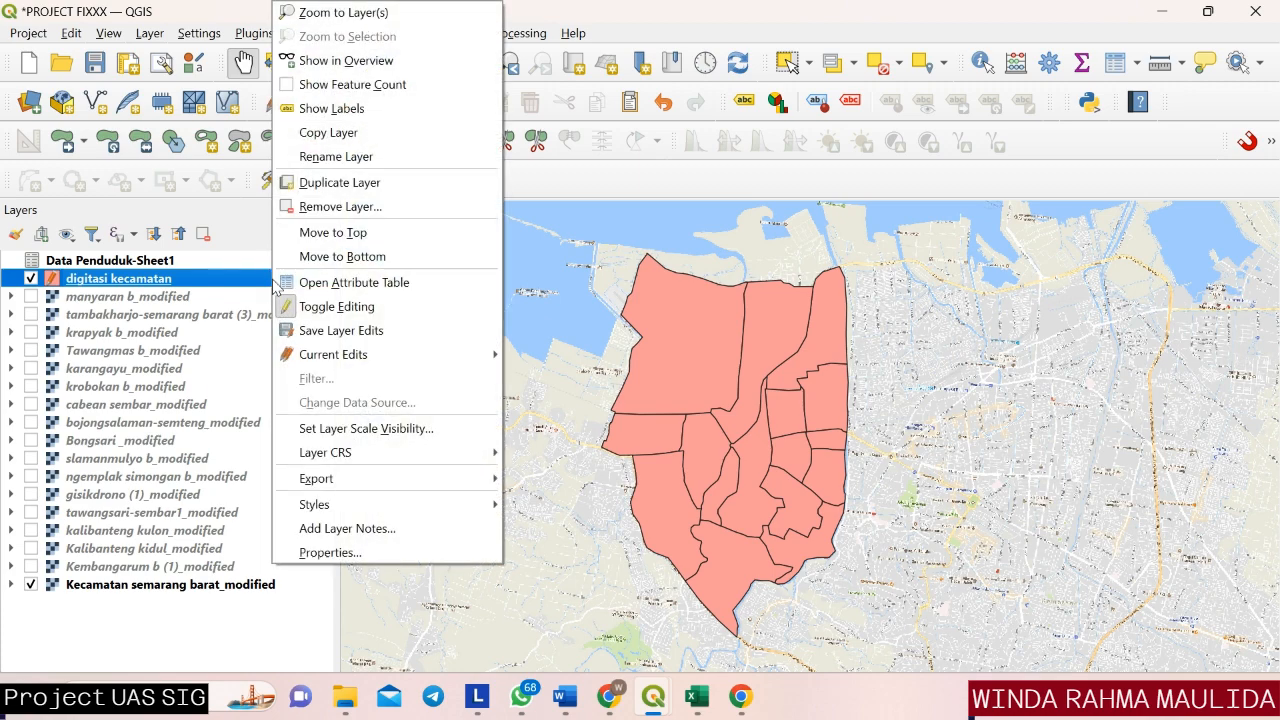
left_click(320, 555)
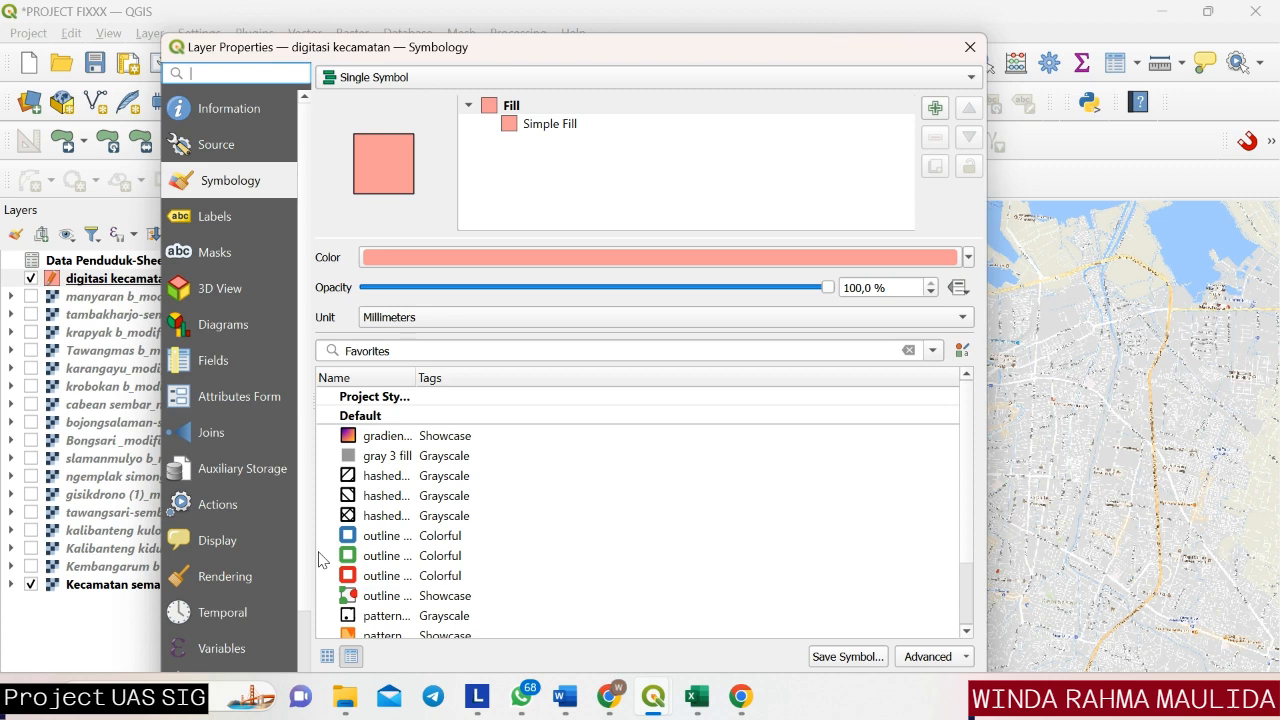
left_click(480, 80)
left_click(466, 101)
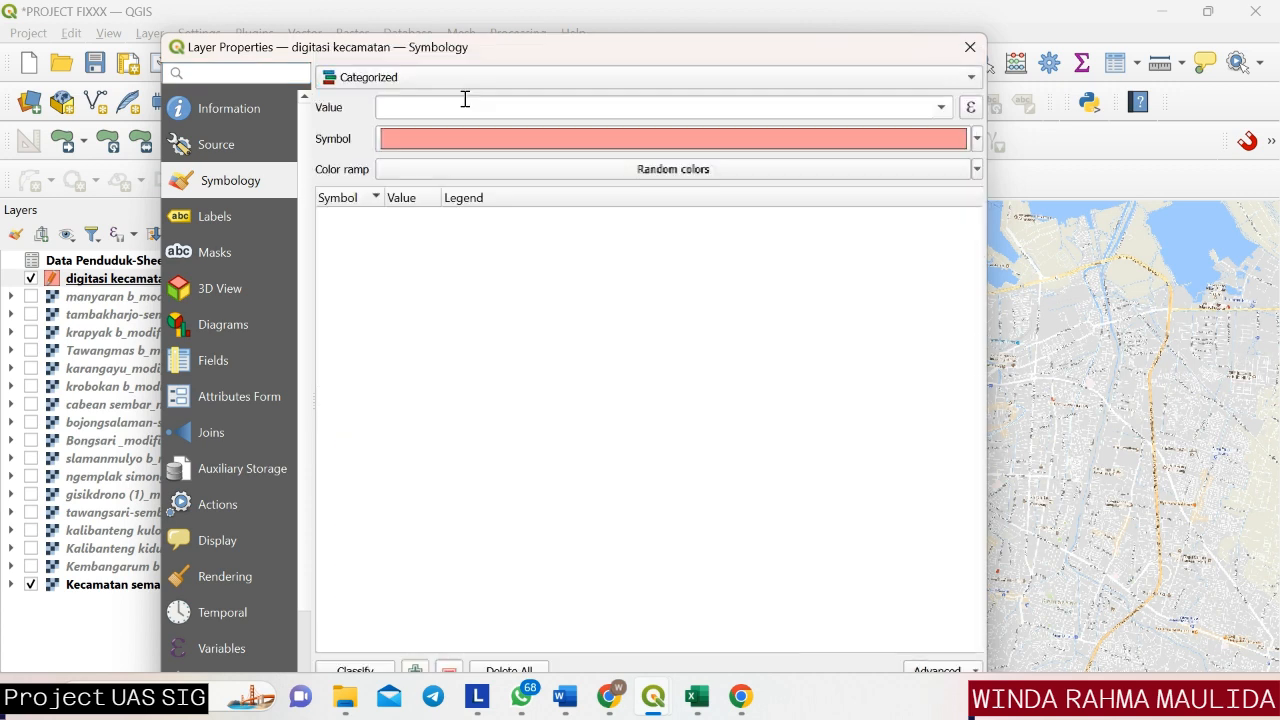
left_click(941, 107)
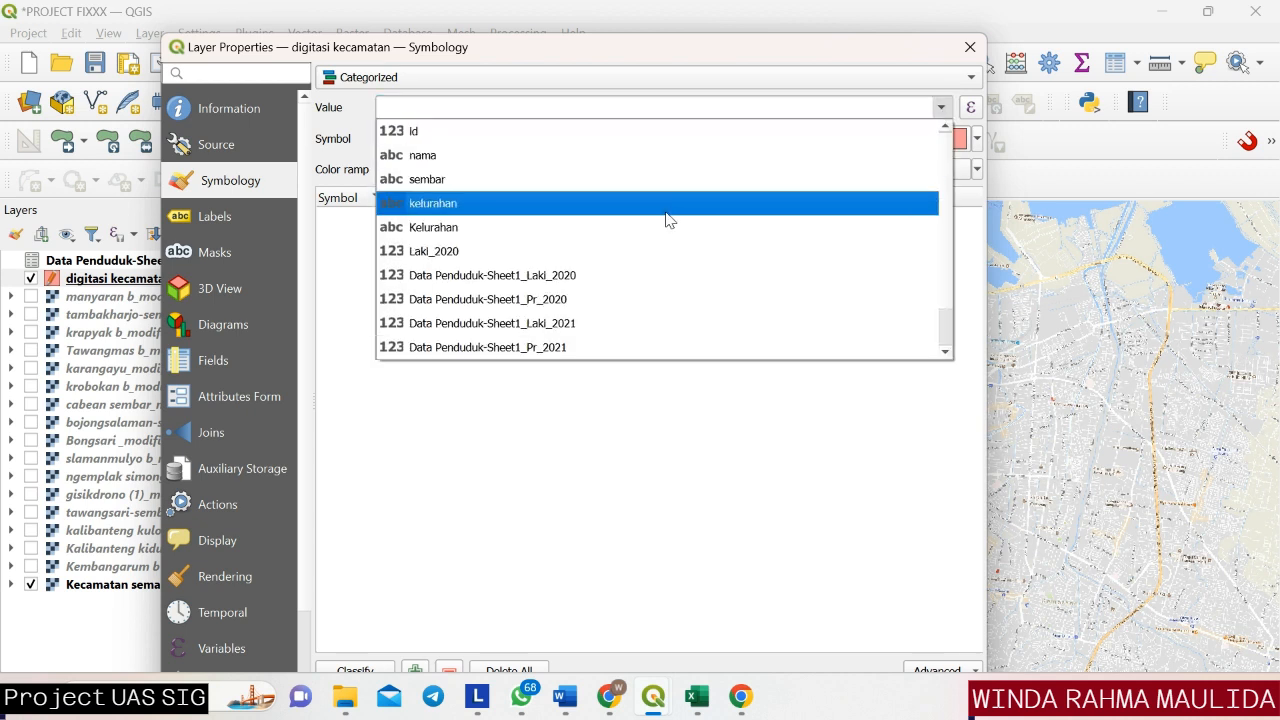
left_click(667, 214)
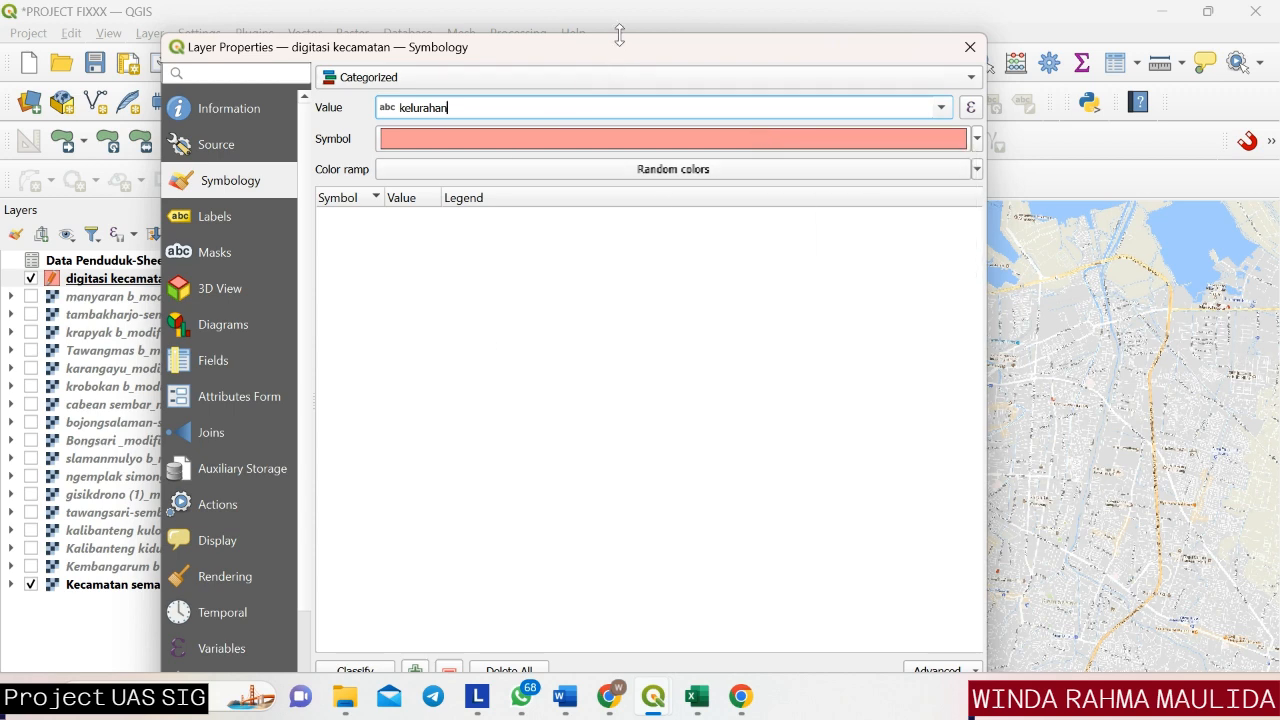
Classify the kelurahan values with random colors and apply the categories to the layer.
left_click_drag(619, 35, 641, 2)
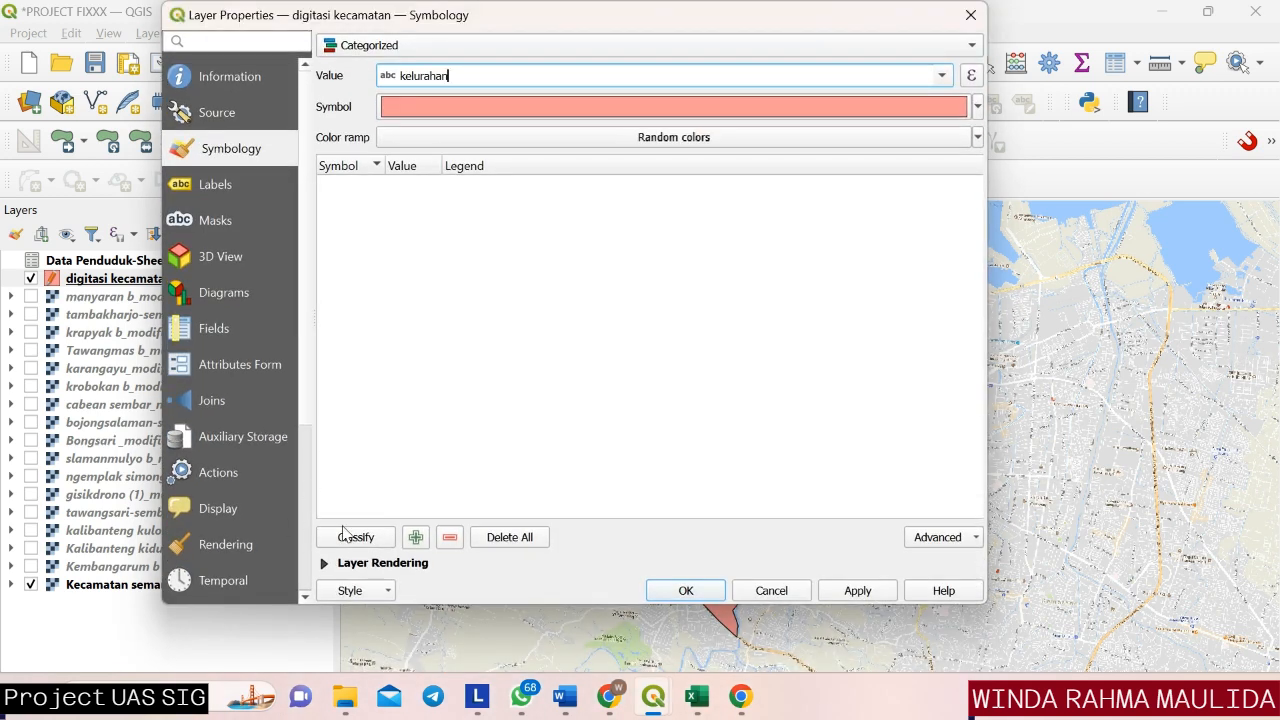
left_click(355, 540)
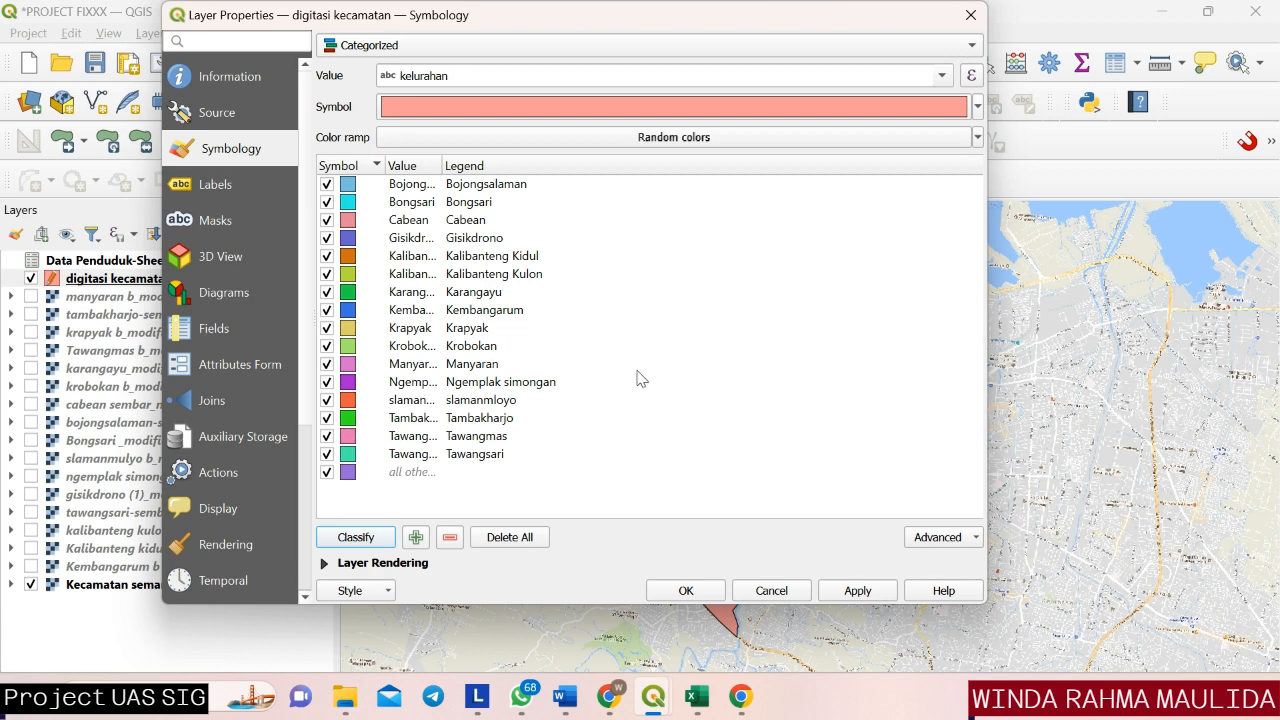
left_click(848, 598)
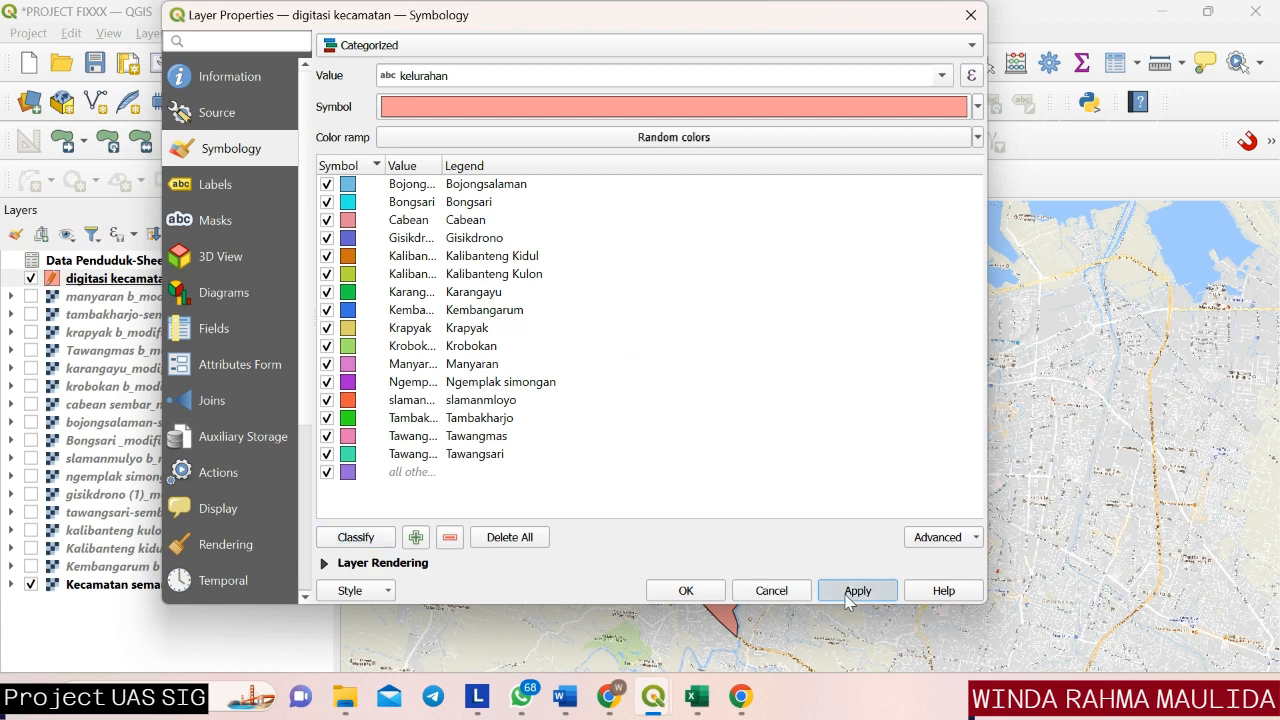
left_click(686, 591)
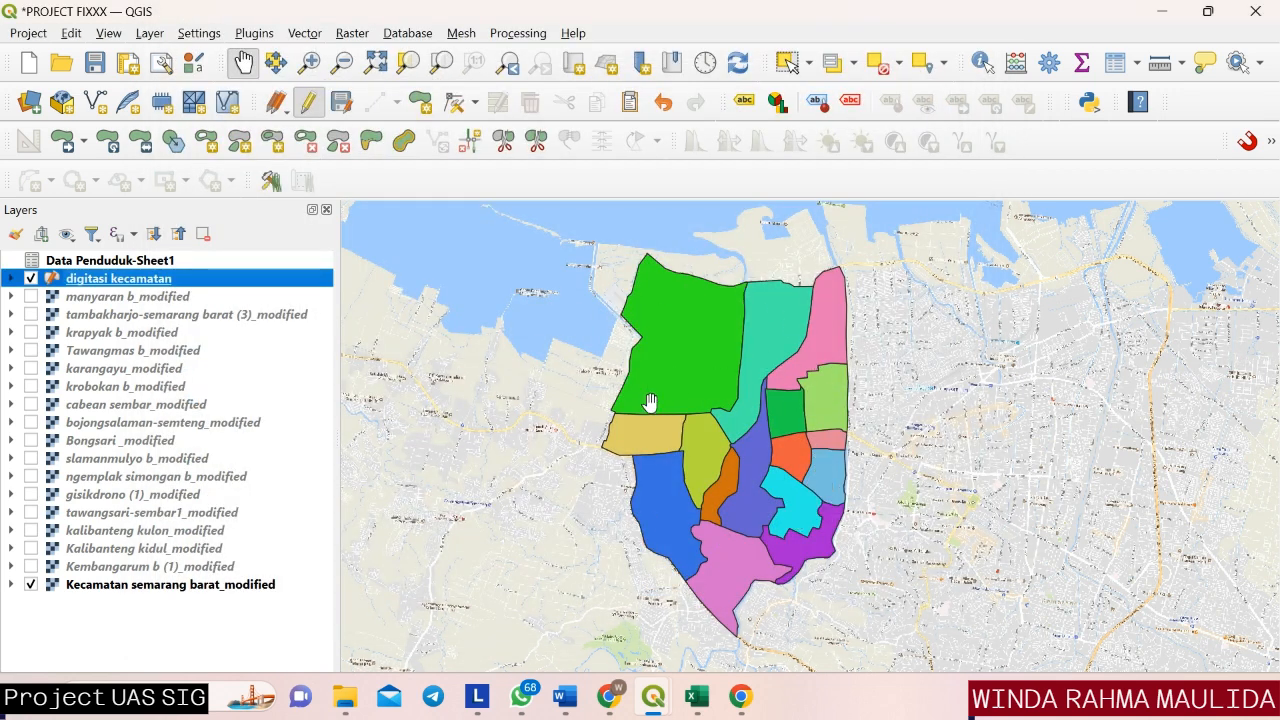
Switch the digitasi kecamatan layer's symbology to Graduated with Laki_2020 as the value field.
right_click(259, 280)
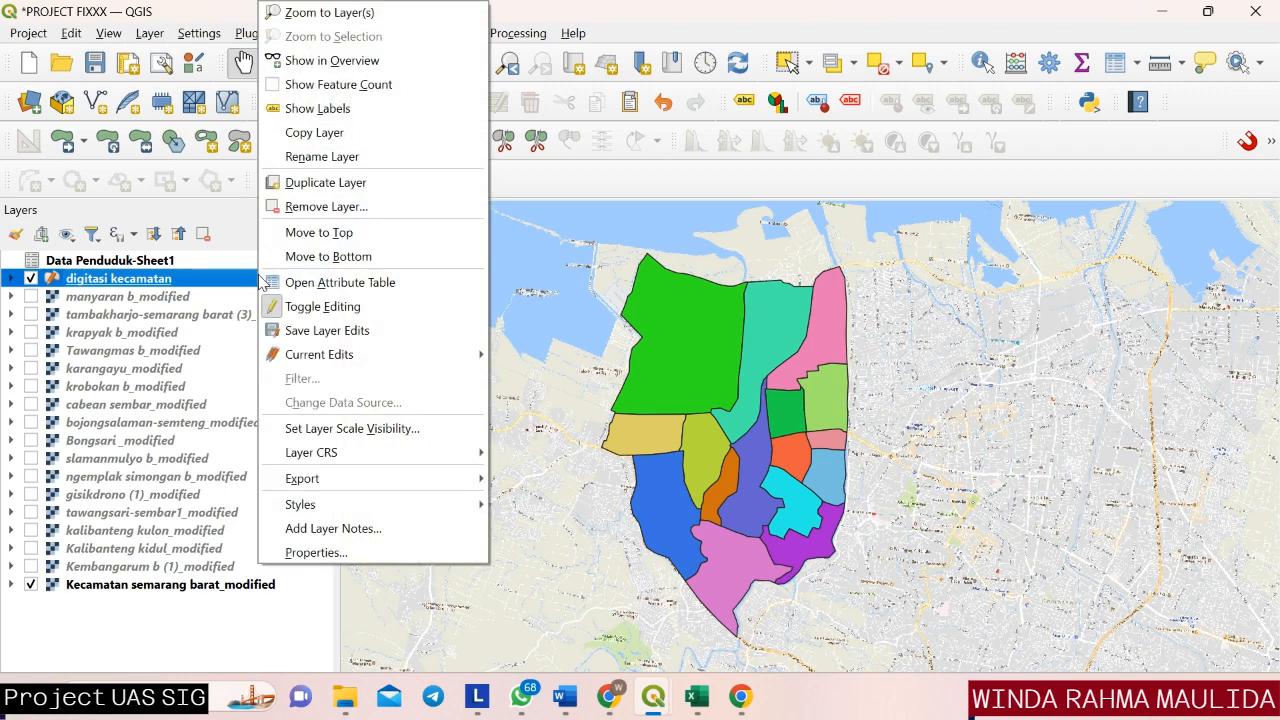
left_click(287, 553)
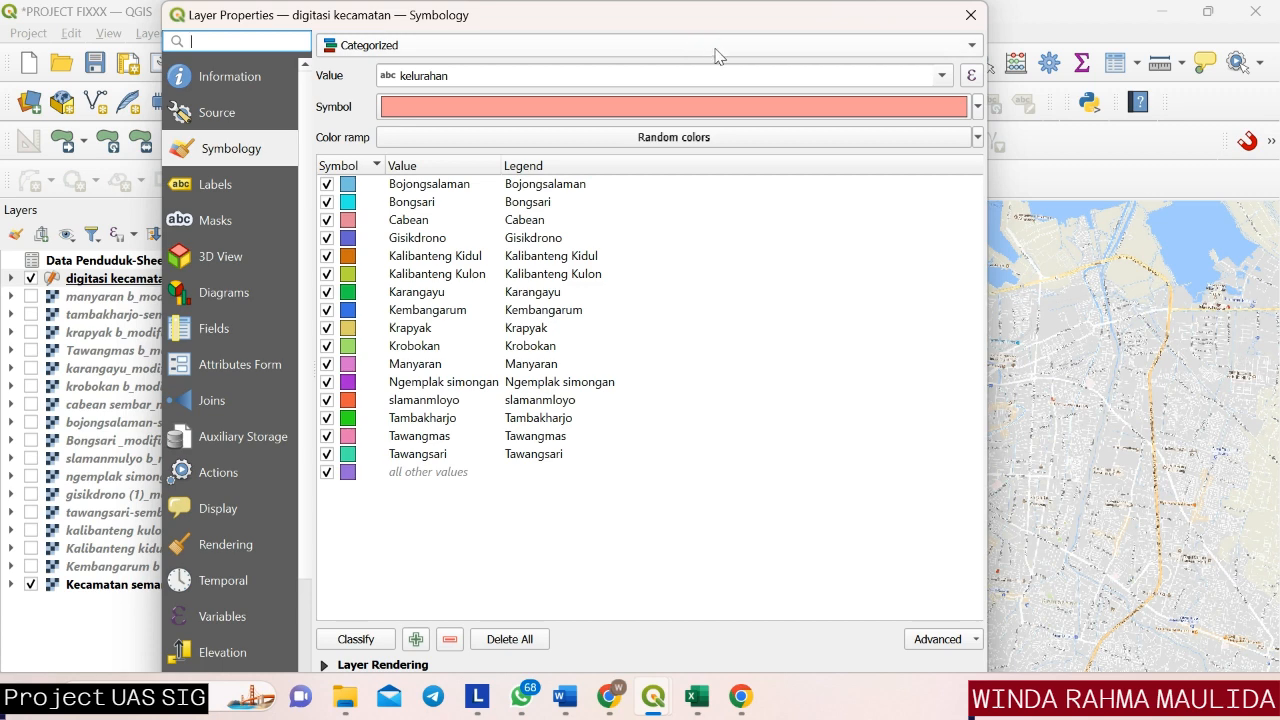
left_click(715, 48)
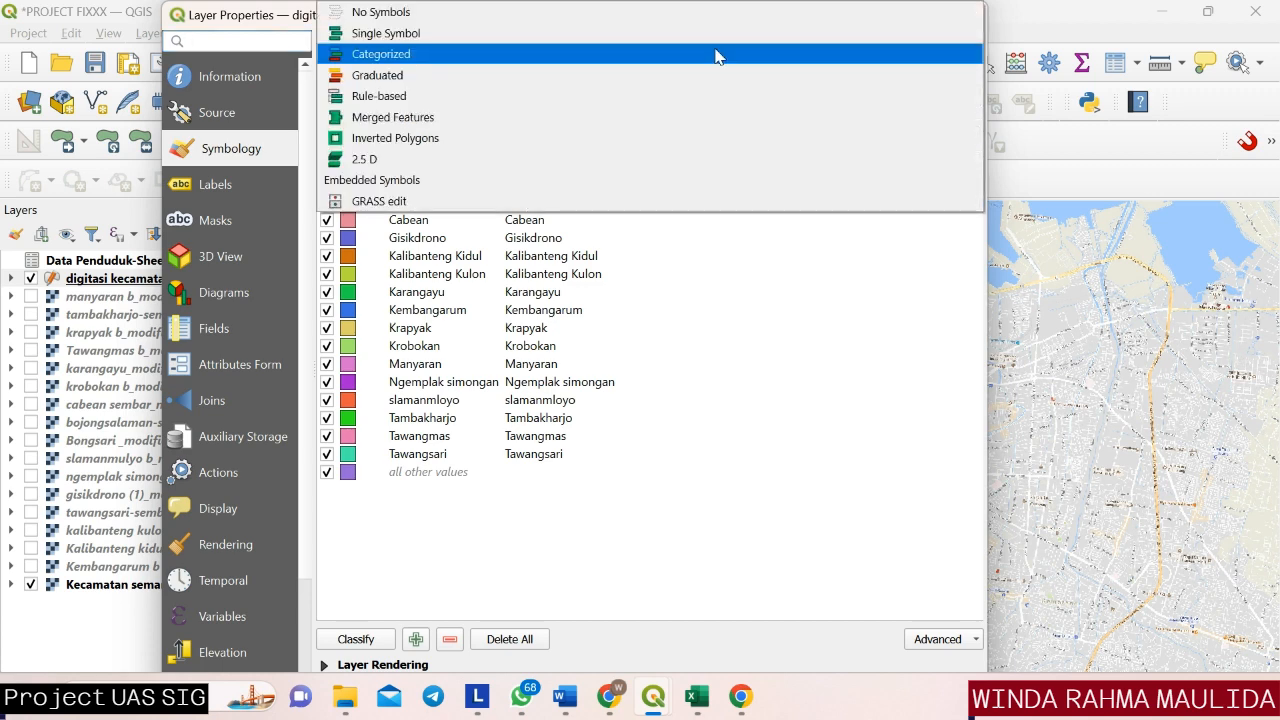
left_click(642, 78)
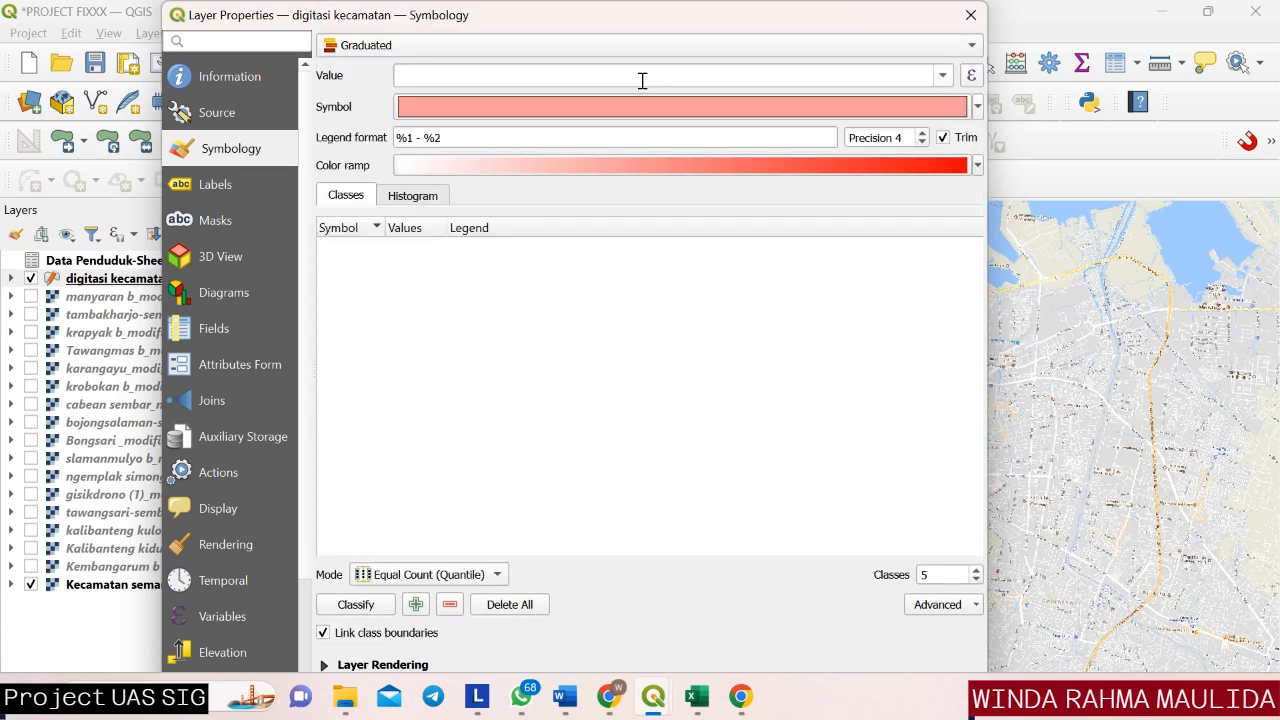
left_click(942, 75)
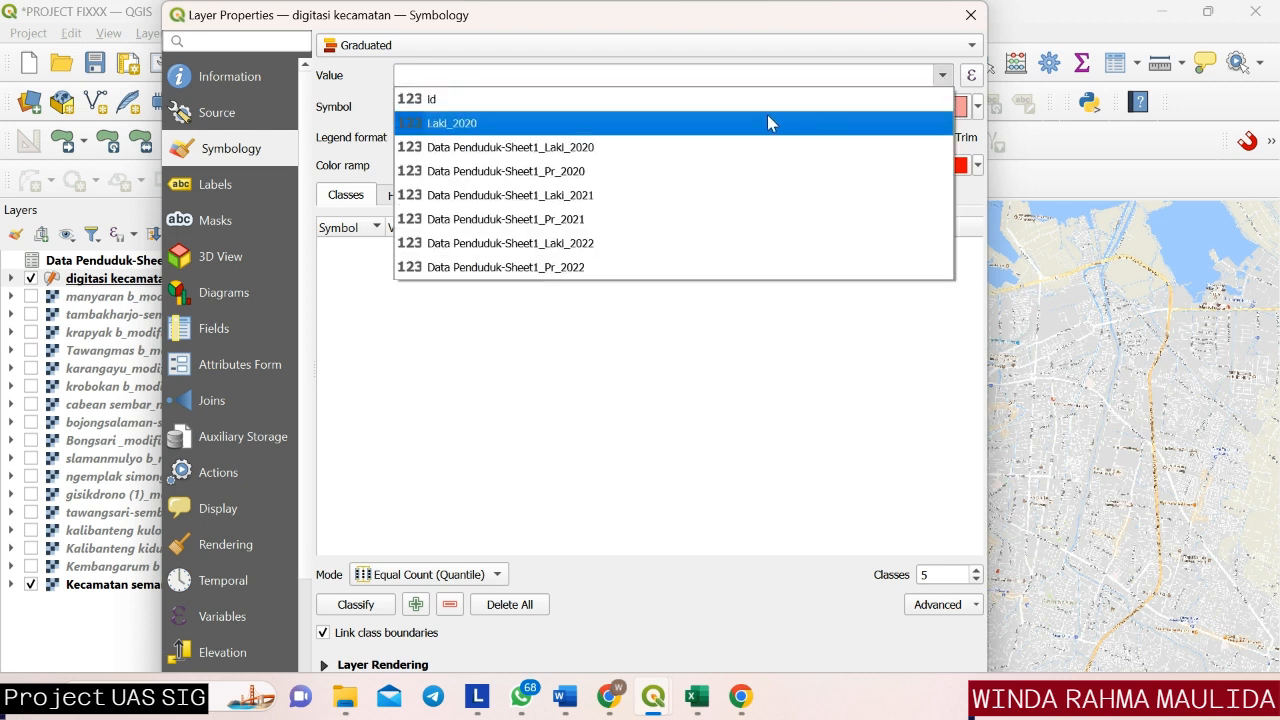
left_click(767, 122)
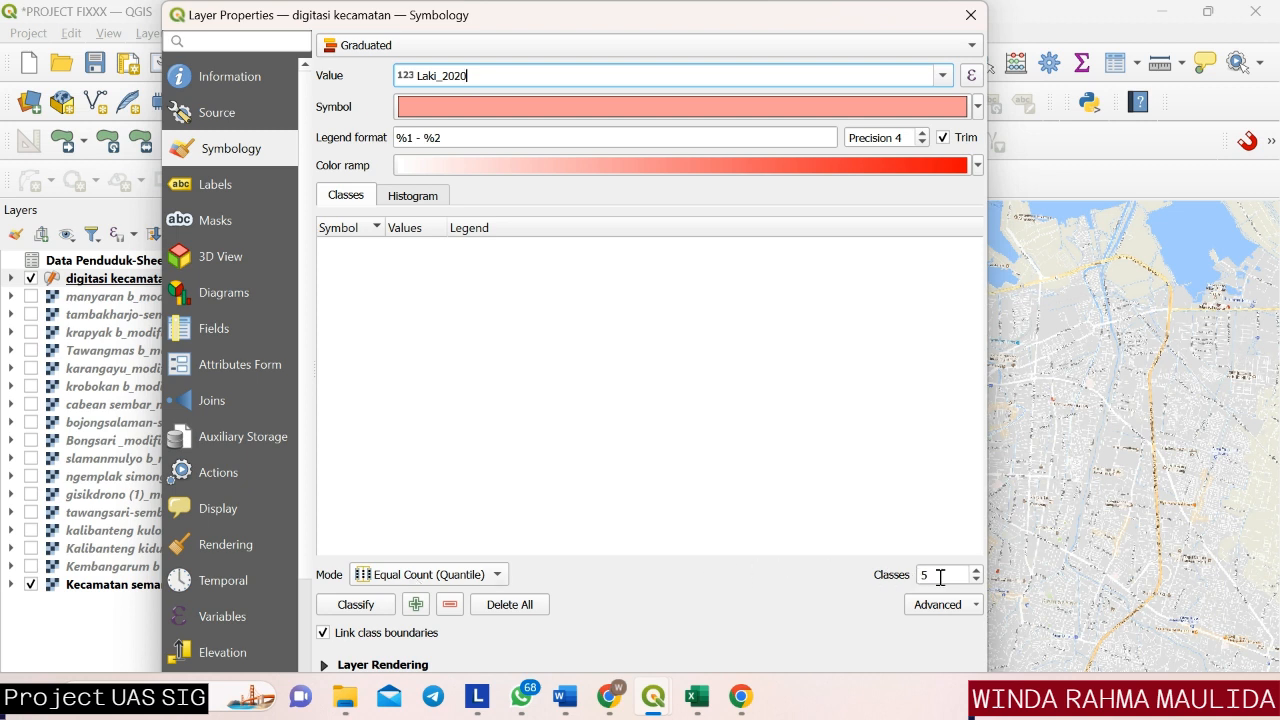
Classify the Laki_2020 values into 3 classes with the Greys color ramp and apply the style to the digitasi kecamatan layer.
left_click(977, 581)
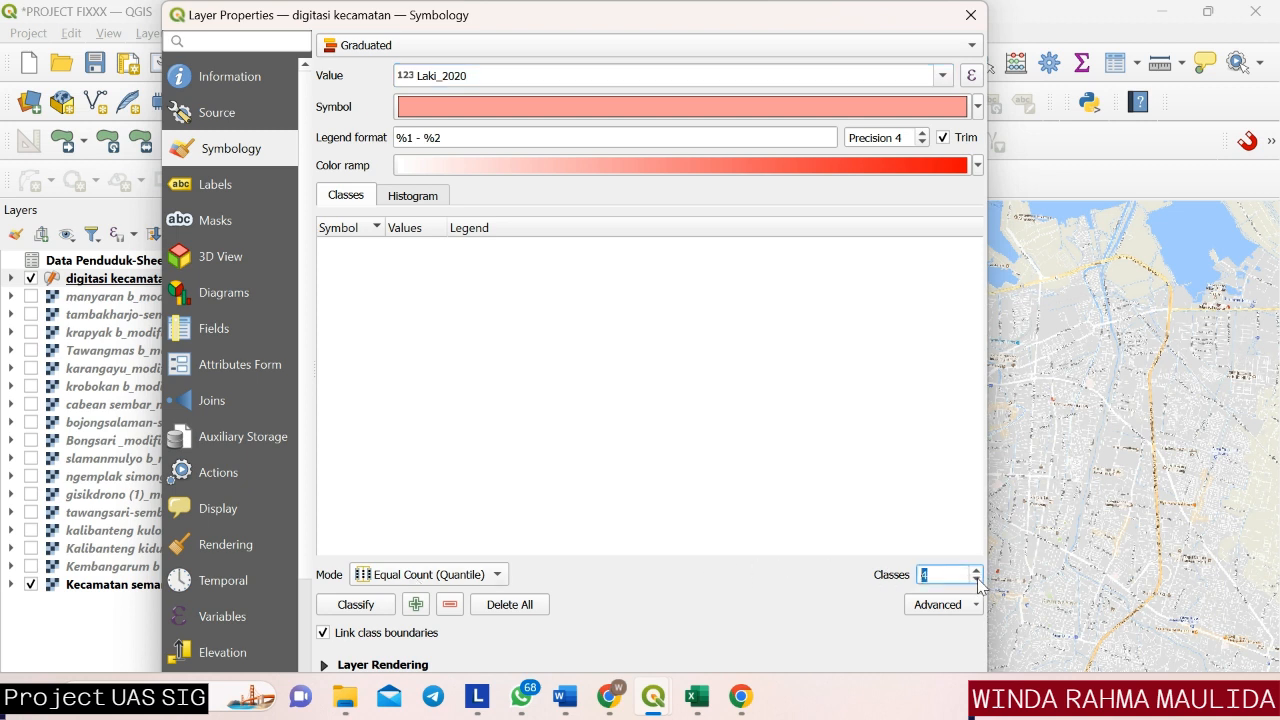
left_click(977, 581)
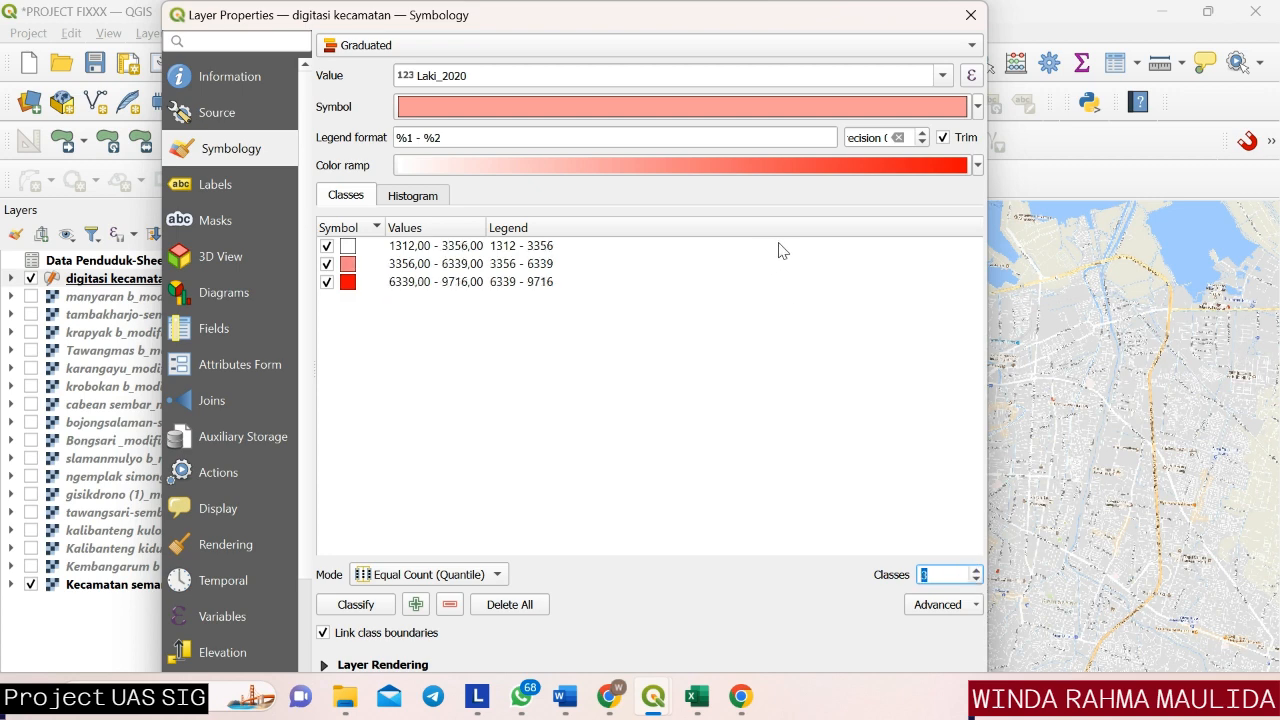
left_click(978, 166)
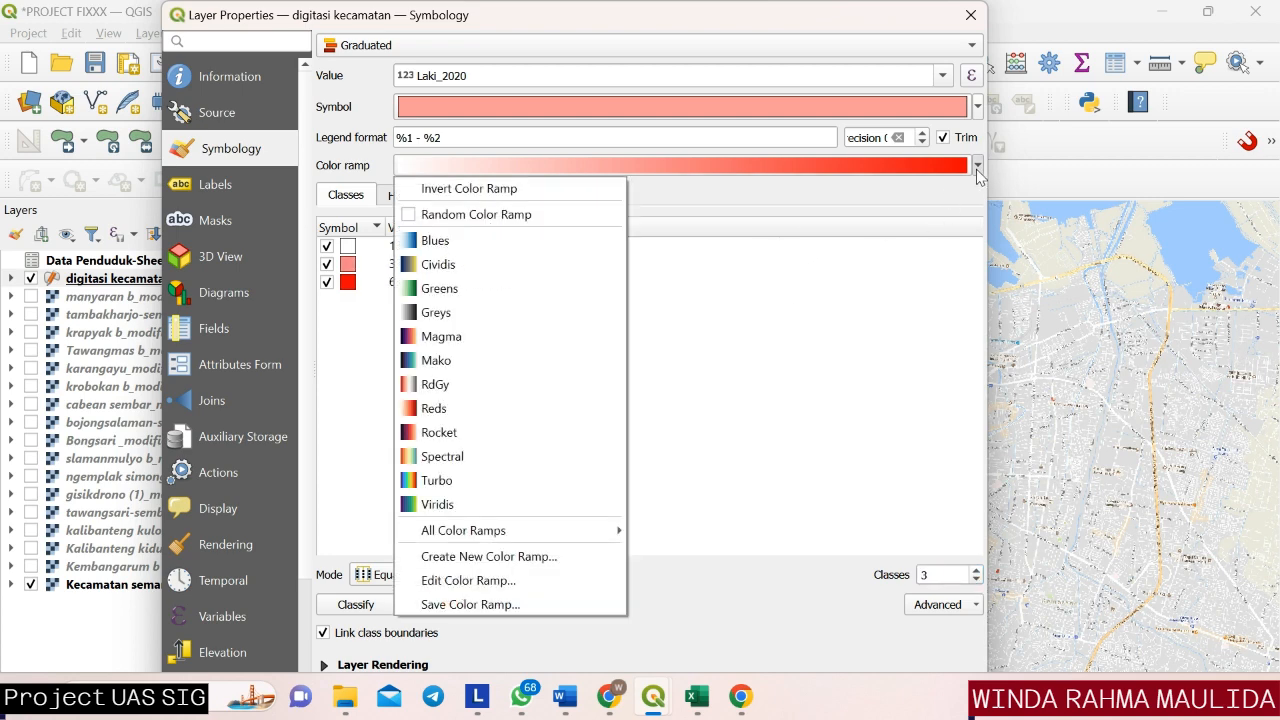
left_click(461, 316)
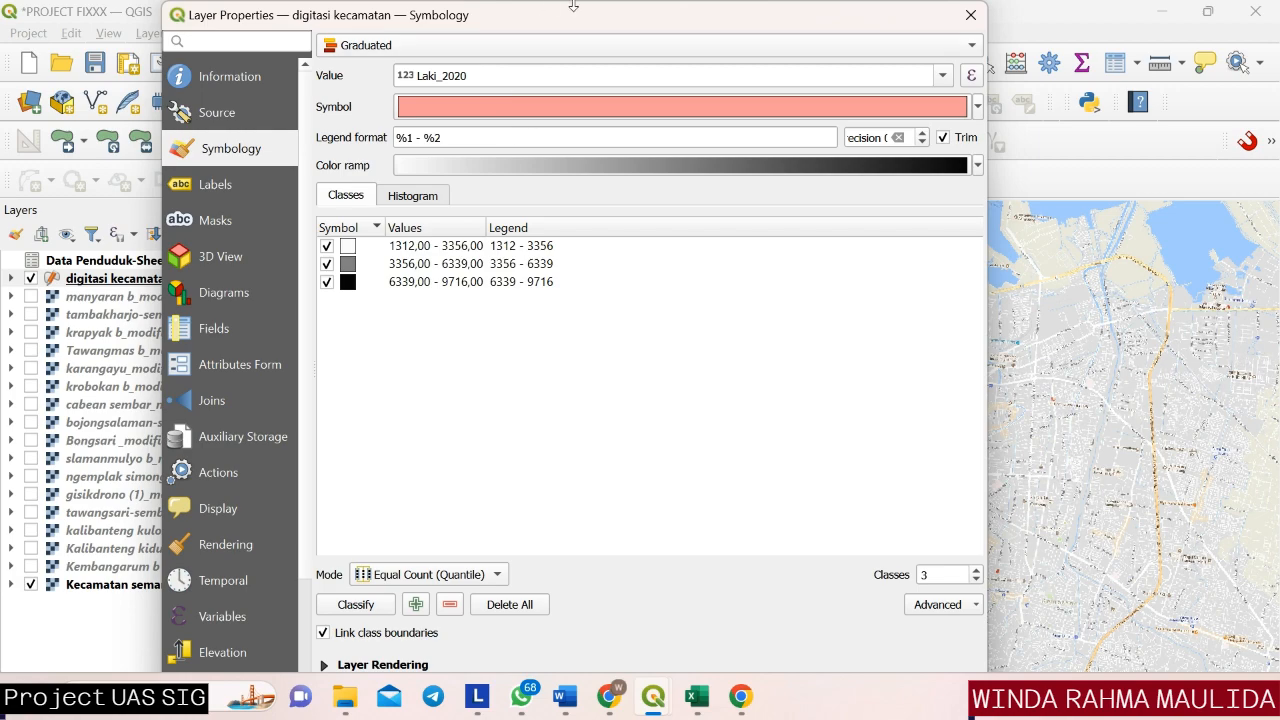
left_click_drag(573, 6, 478, 21)
left_click(712, 440)
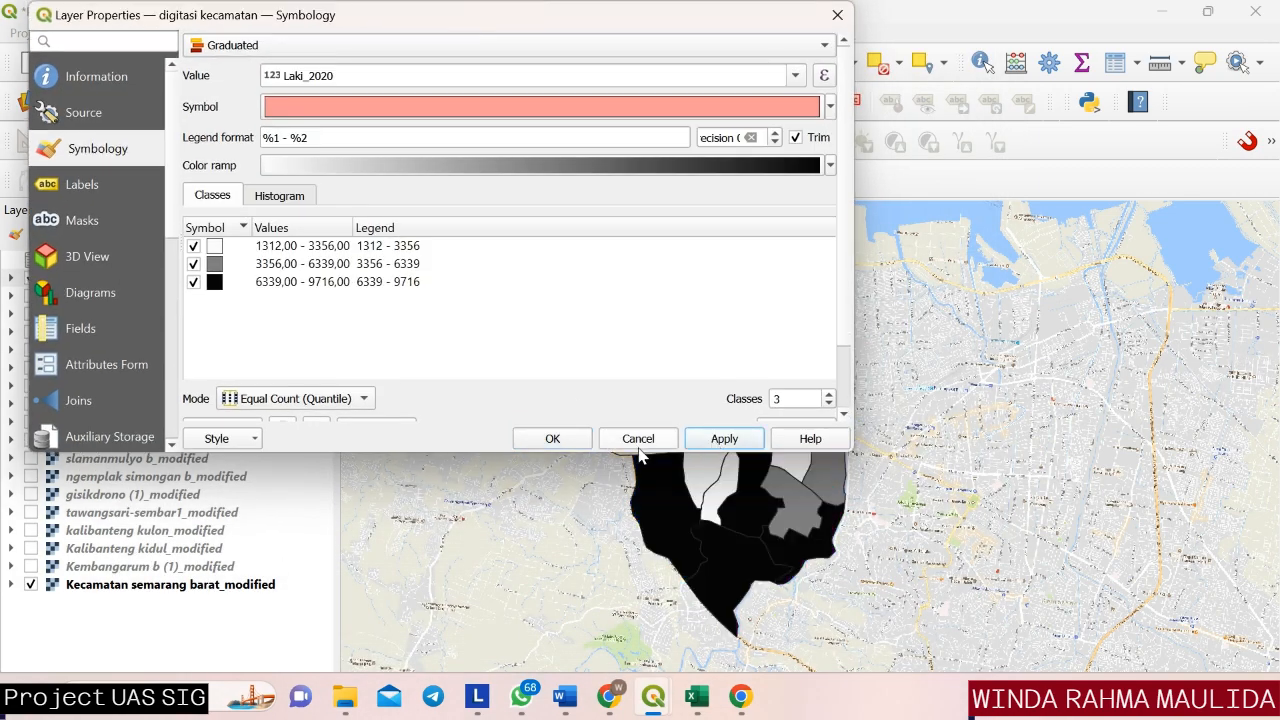
left_click(553, 440)
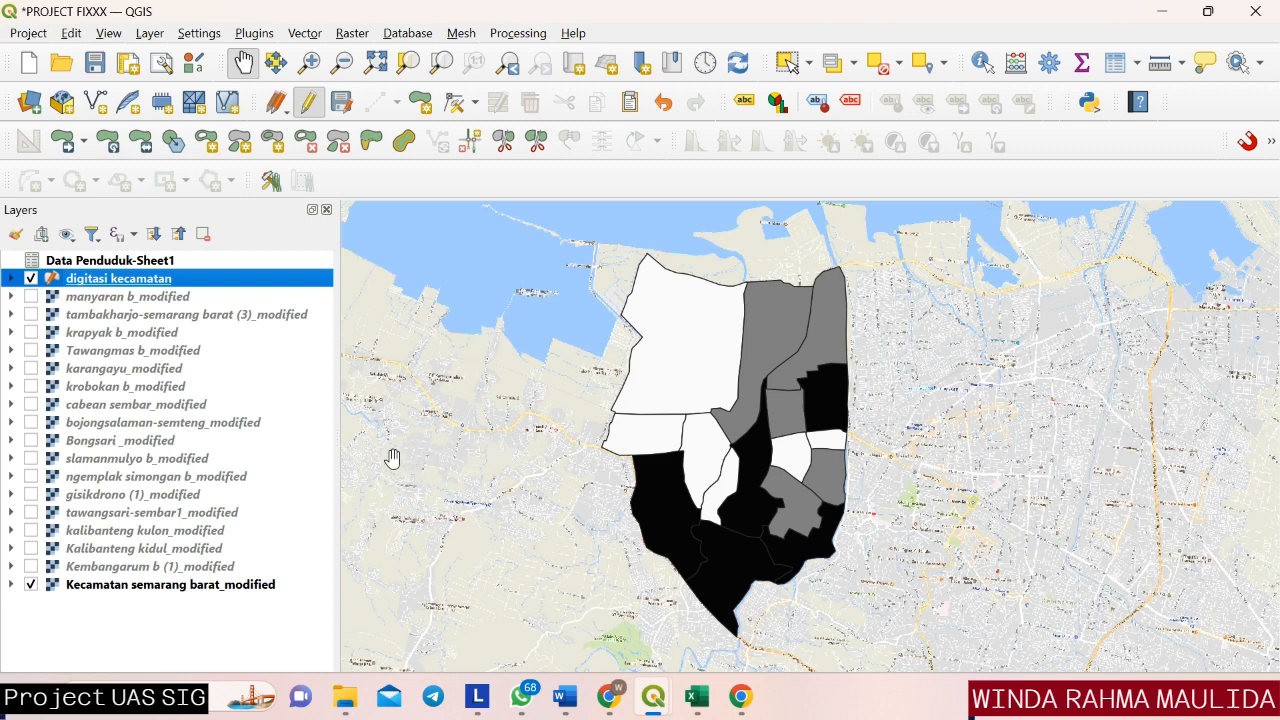
Start a new virtual integer field named pnddk 2020 with the field calculator in the Data Penduduk-Sheet1 attribute table.
left_click(232, 262)
right_click(233, 264)
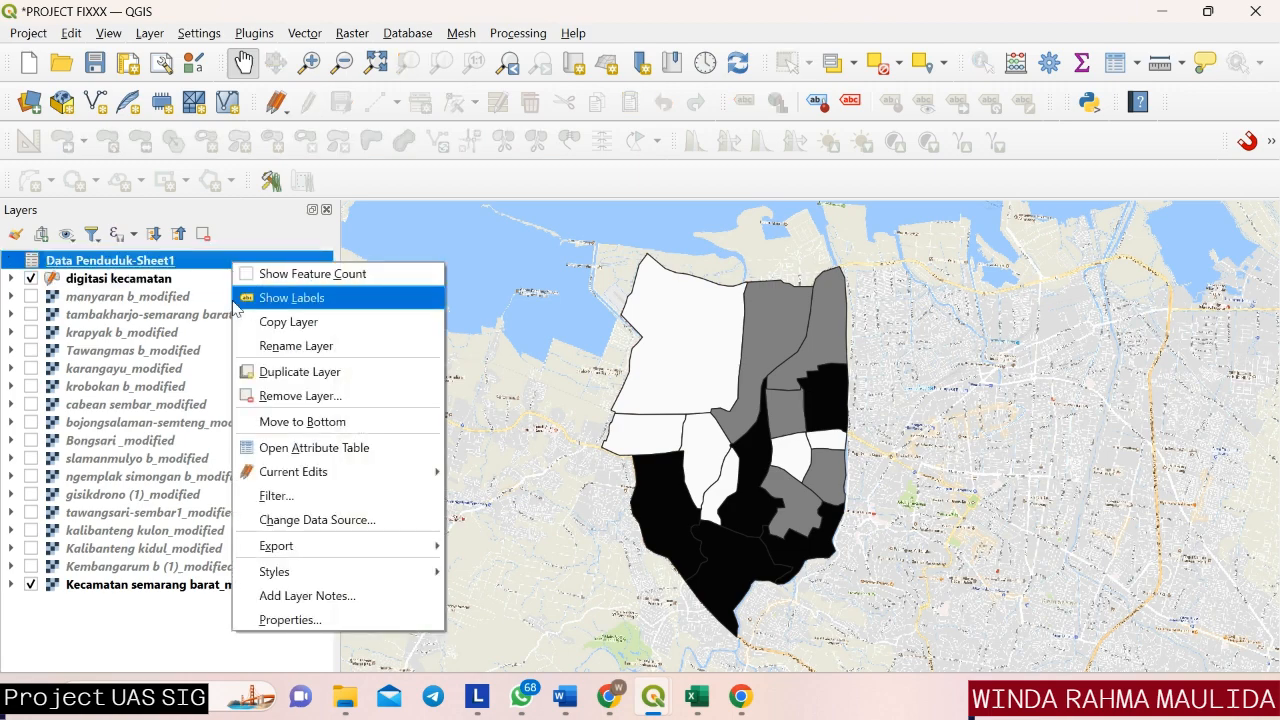
left_click(268, 452)
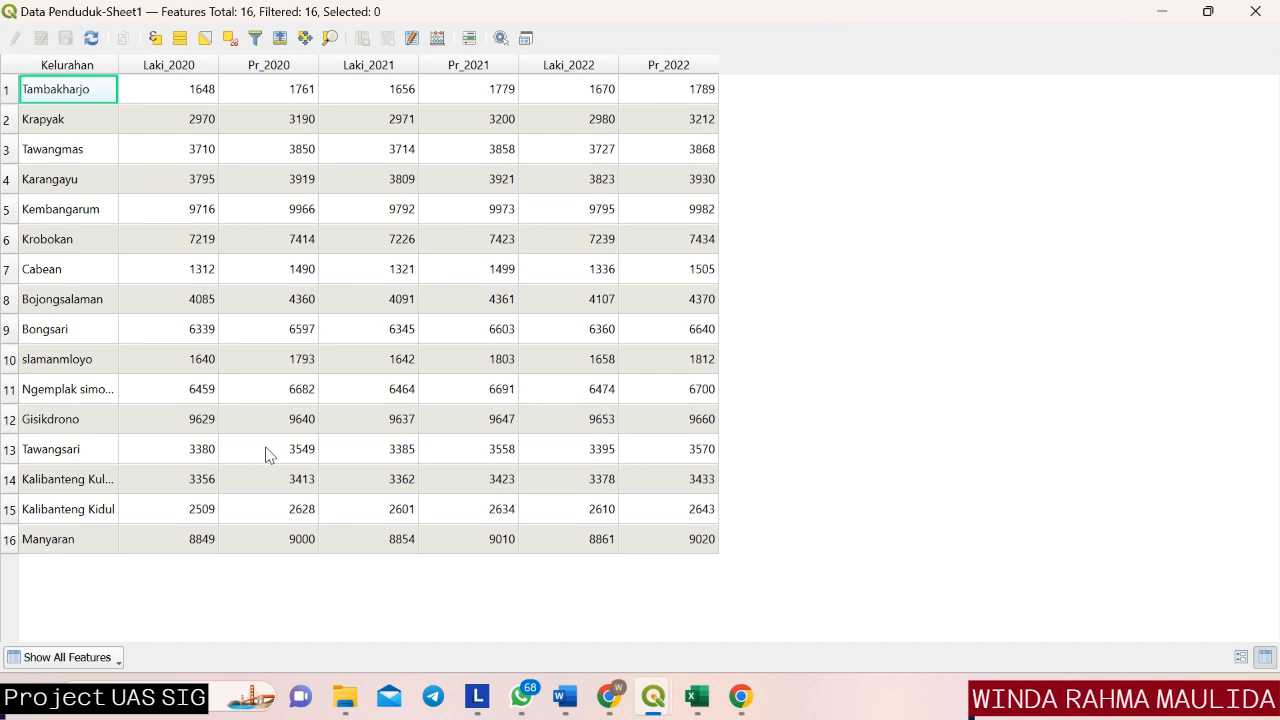
left_click(437, 39)
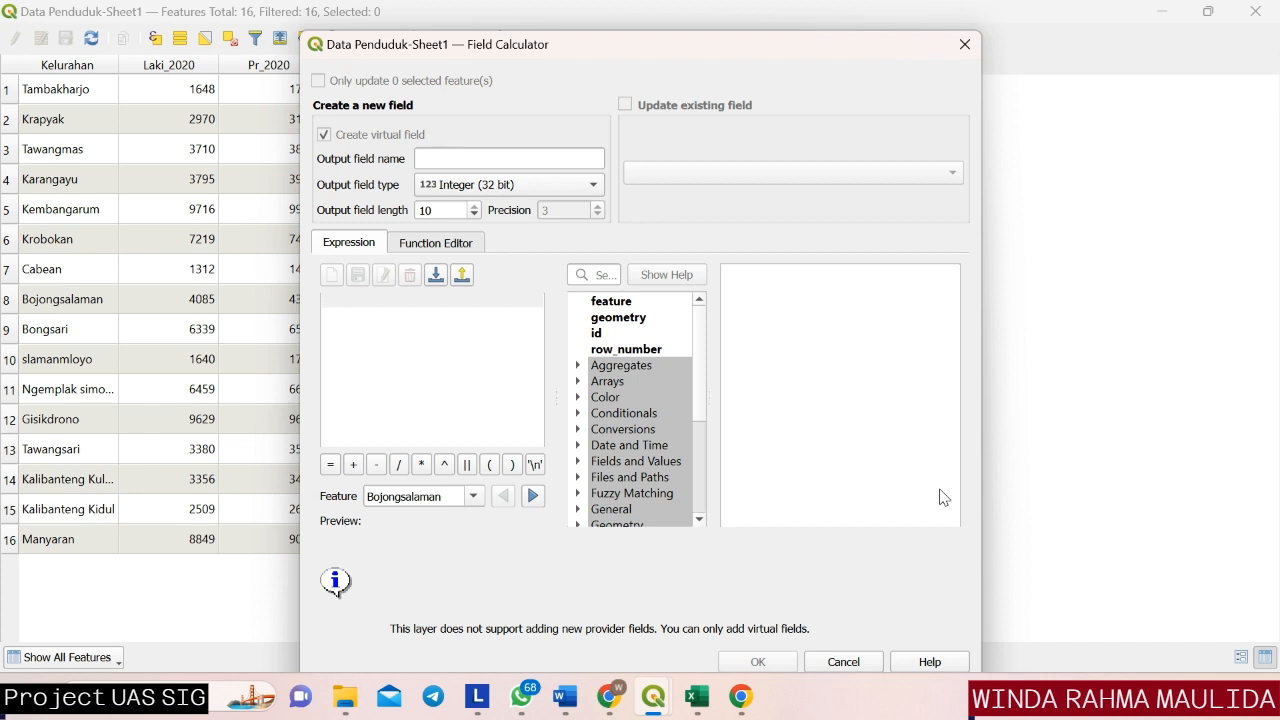
left_click(462, 158)
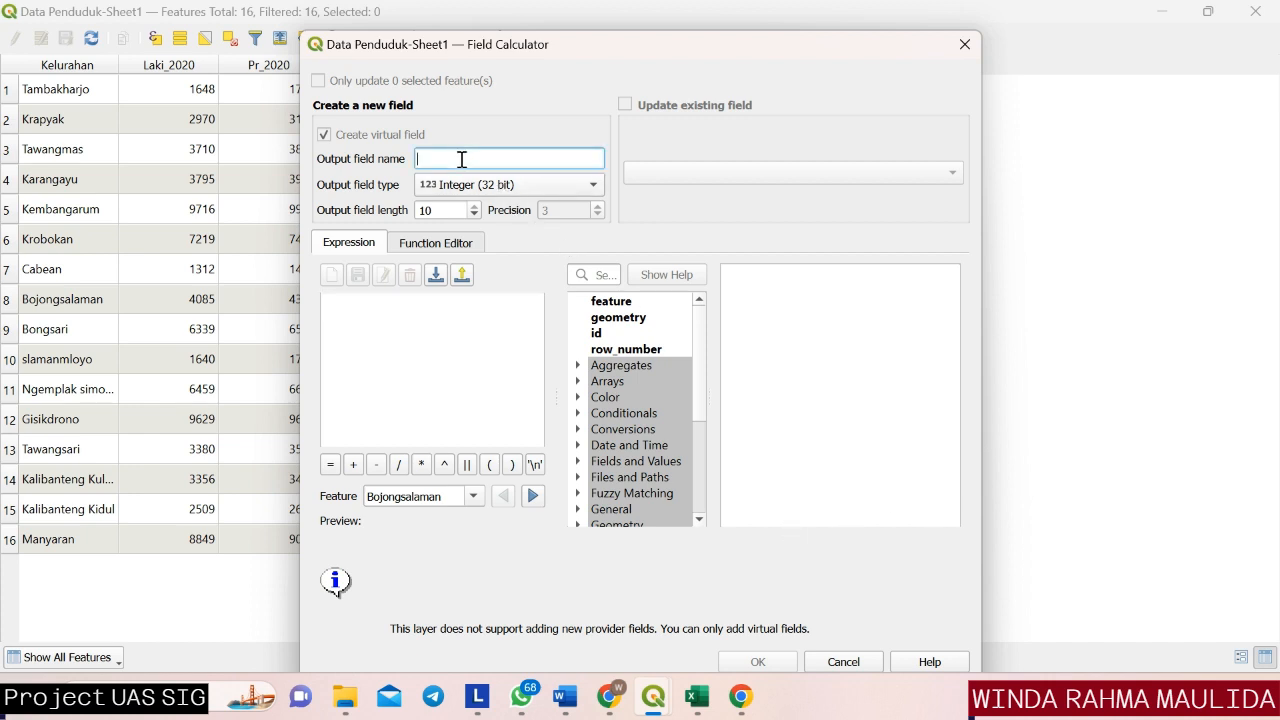
type("pnddk 2020")
Create the new field from the expression "Laki_2020" + "Pr_2020" and close the attribute table.
left_click(578, 463)
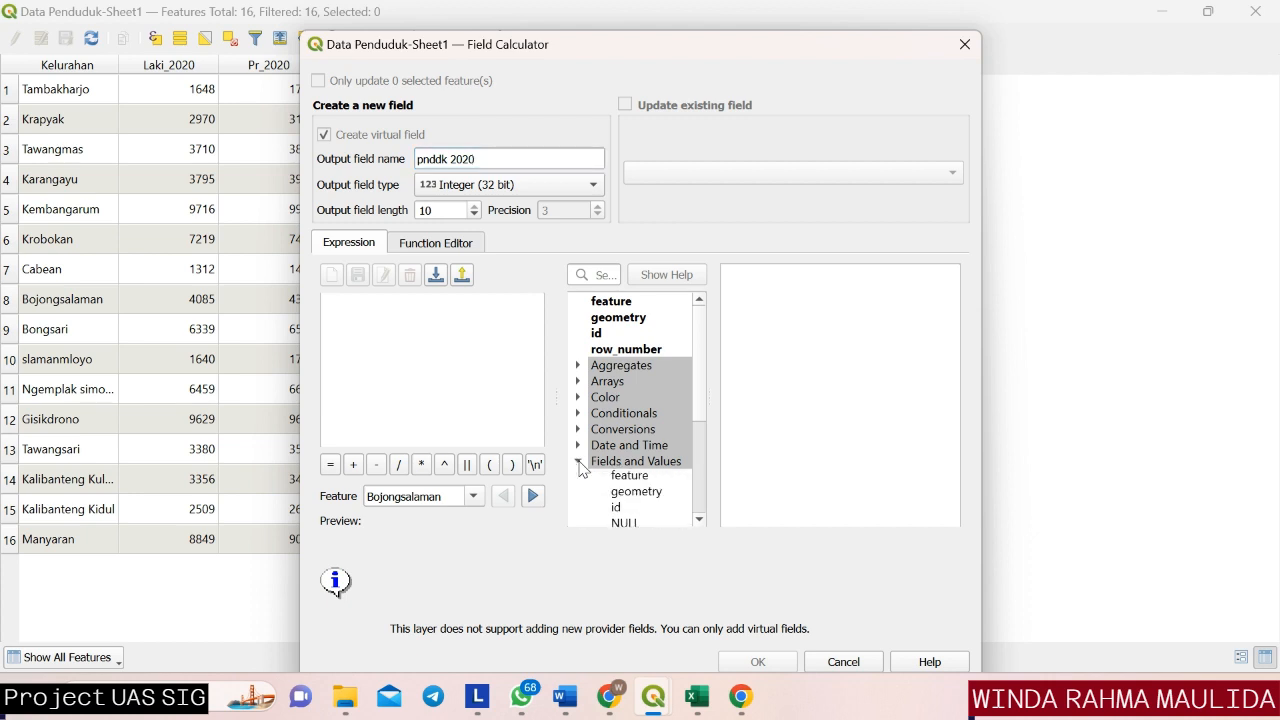
scroll(698, 371, "down", 4)
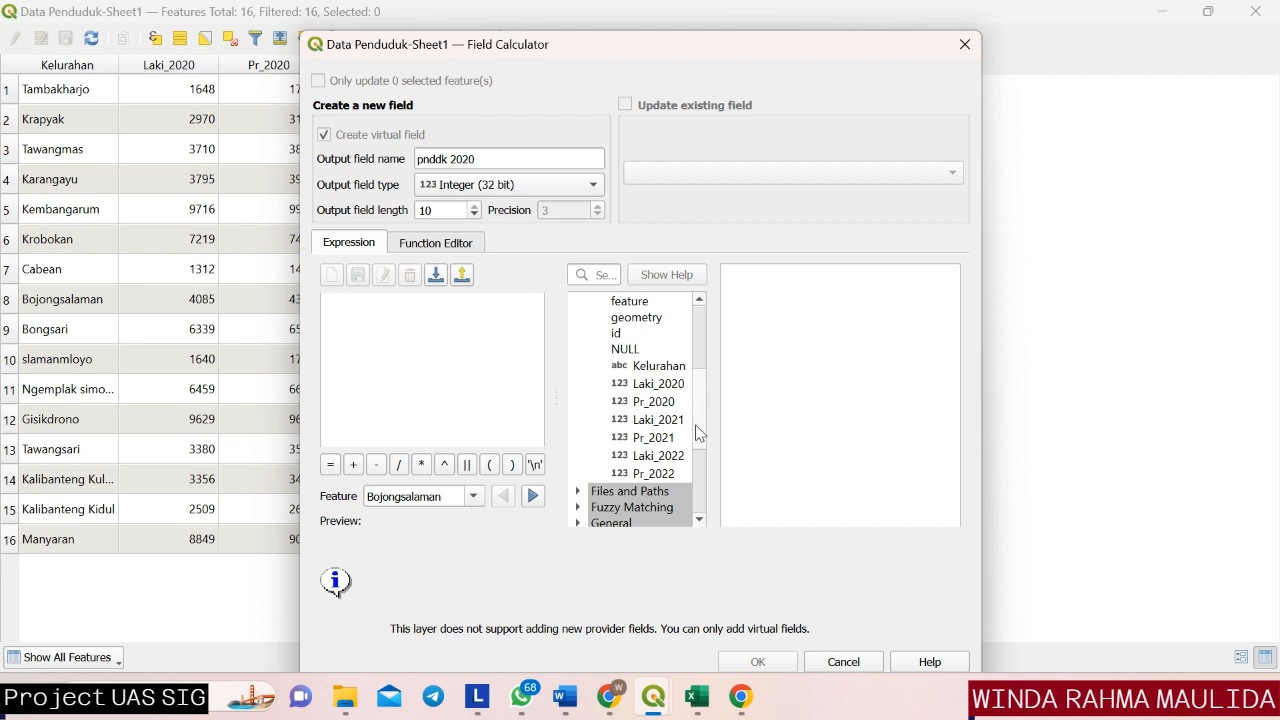
left_click(655, 388)
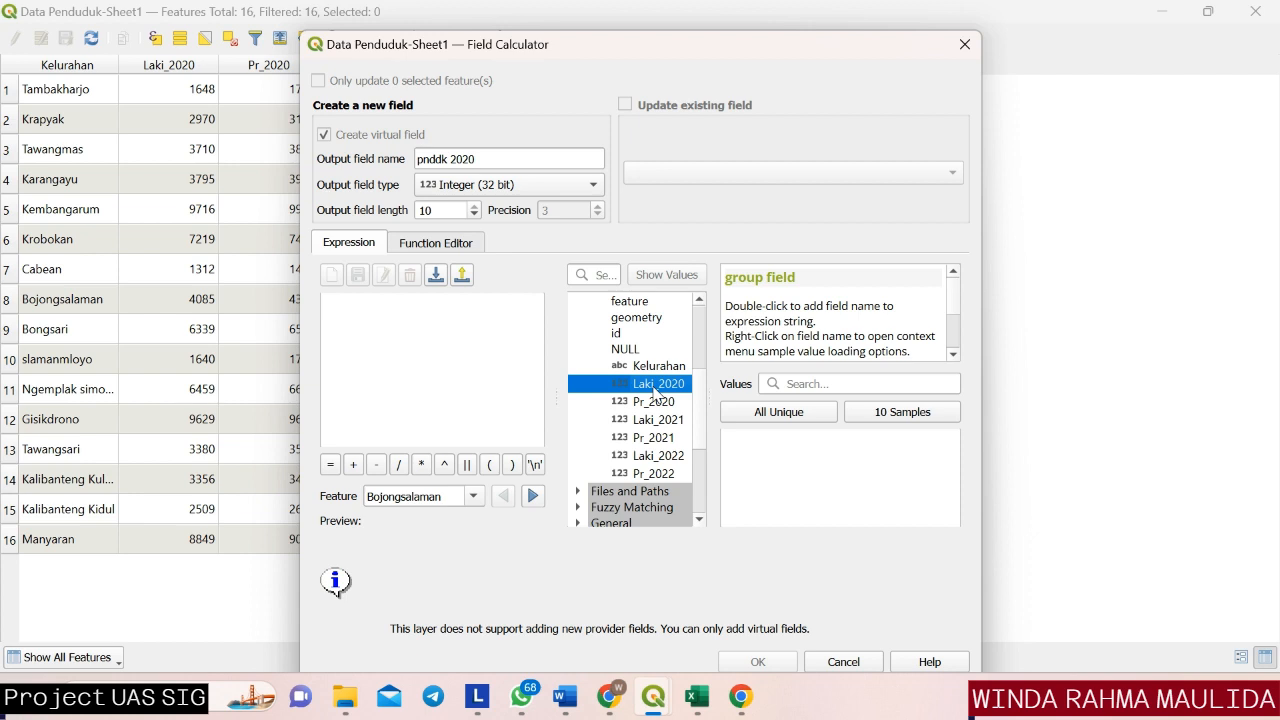
double_click(654, 388)
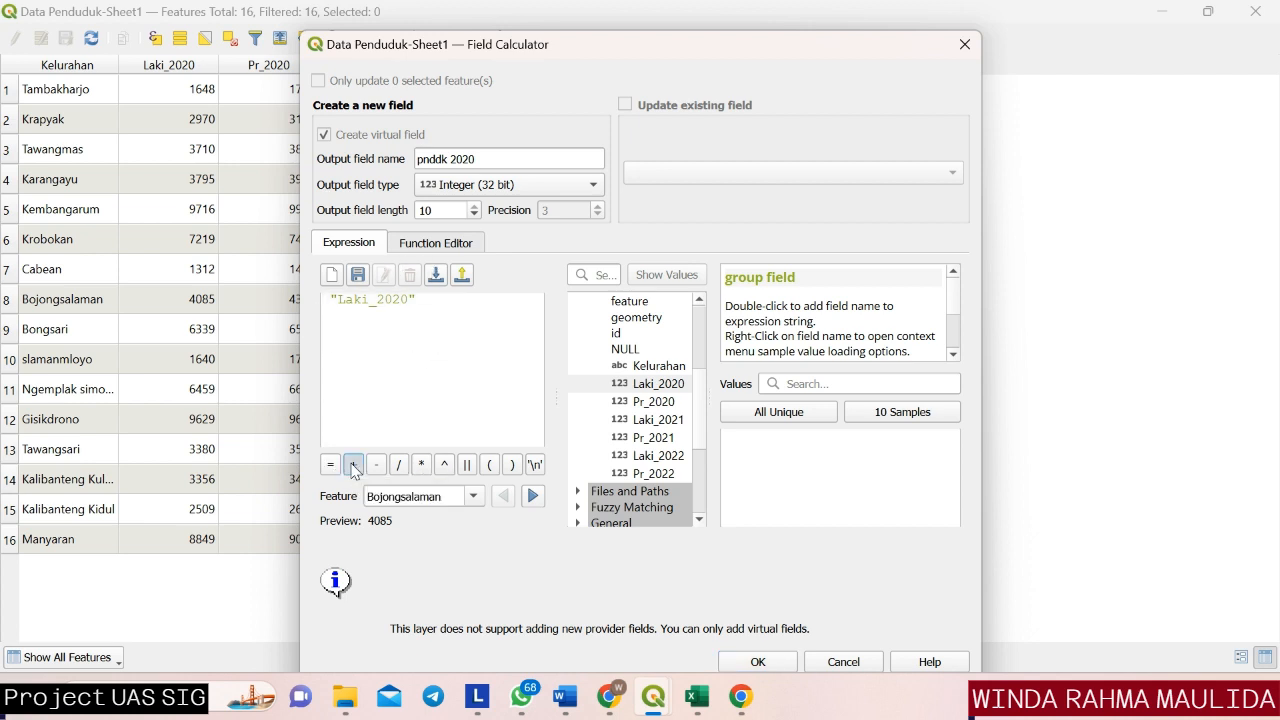
left_click(353, 467)
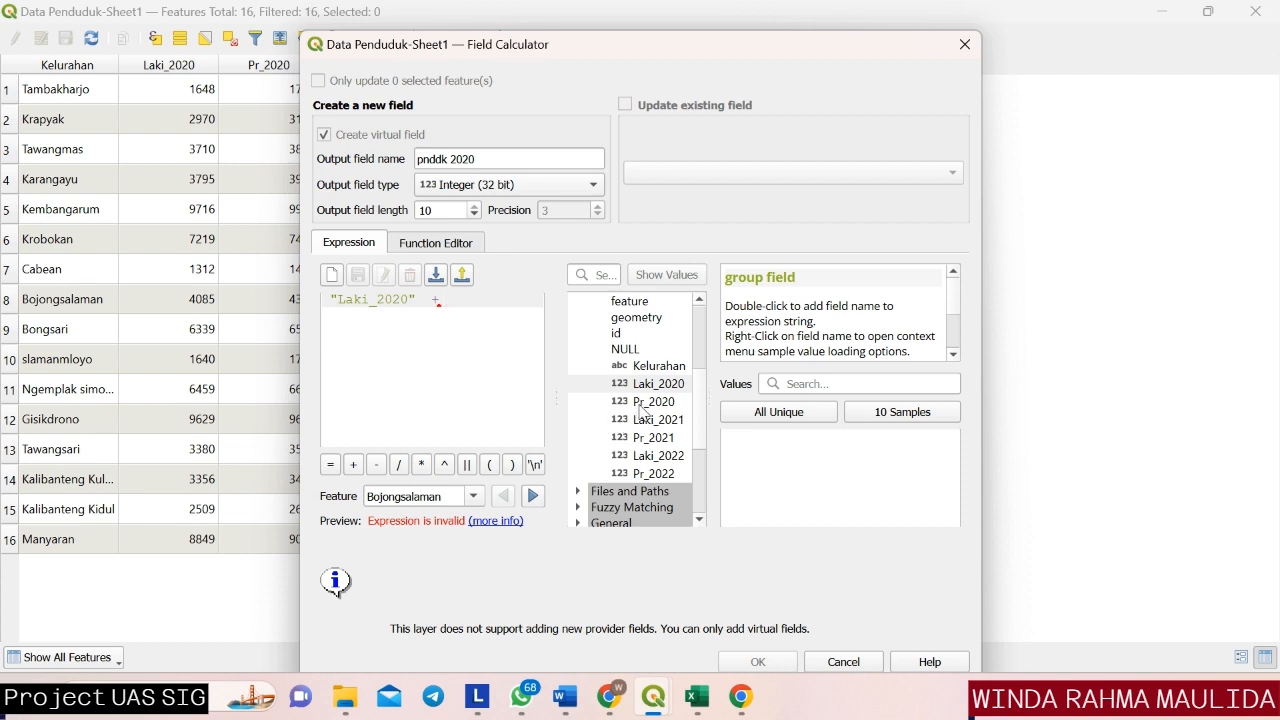
double_click(641, 404)
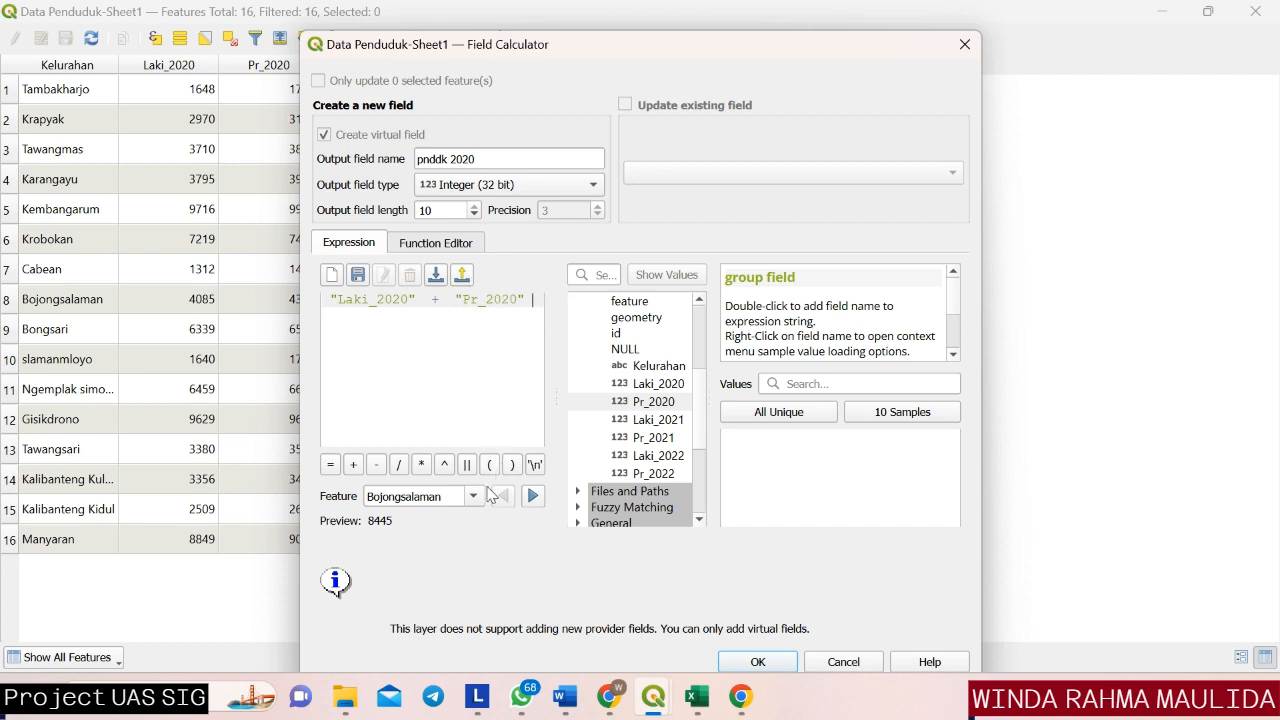
left_click(747, 663)
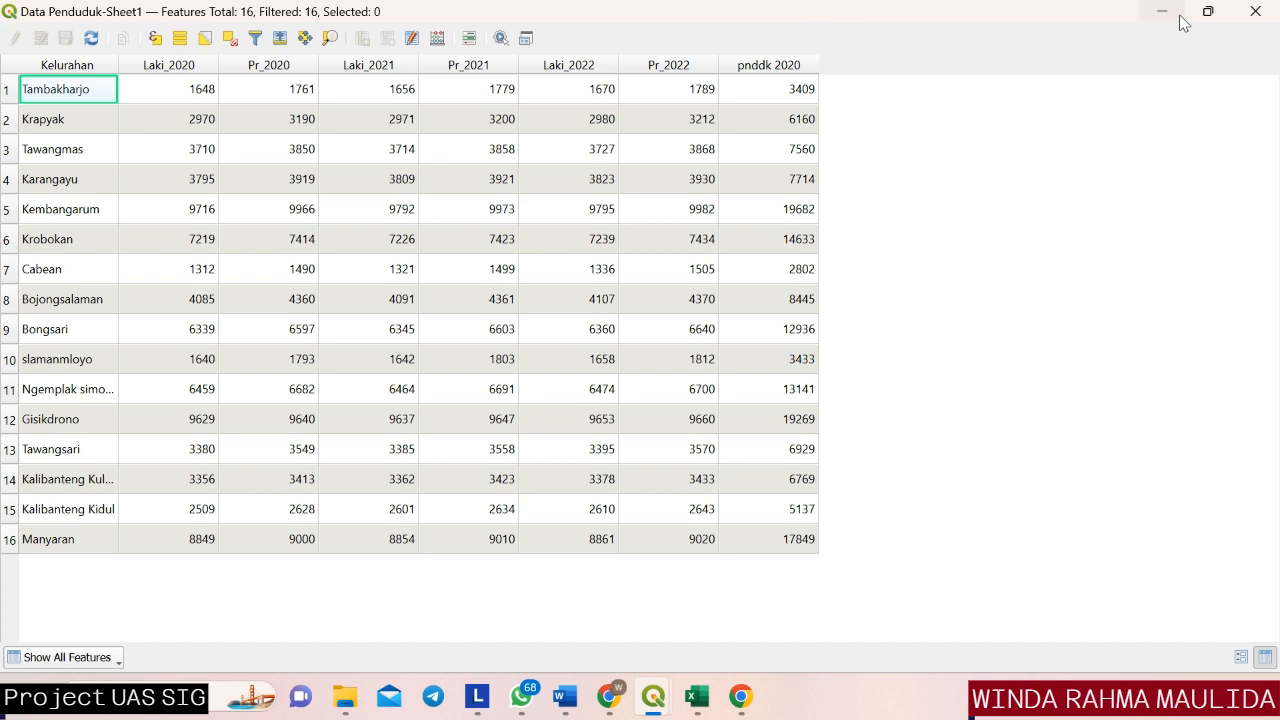
left_click(1255, 11)
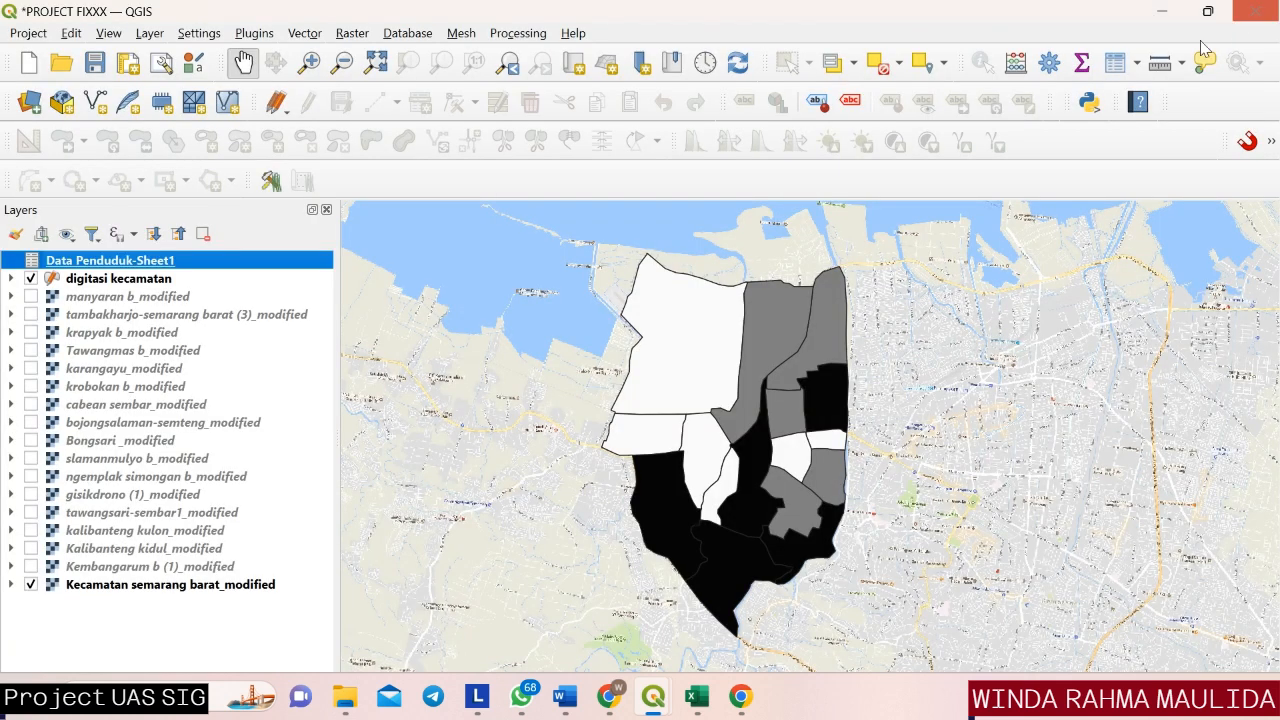
Change the digitasi kecamatan layer's graduated symbology to the pnddk 2020 value field with Equal Interval mode.
left_click(247, 278)
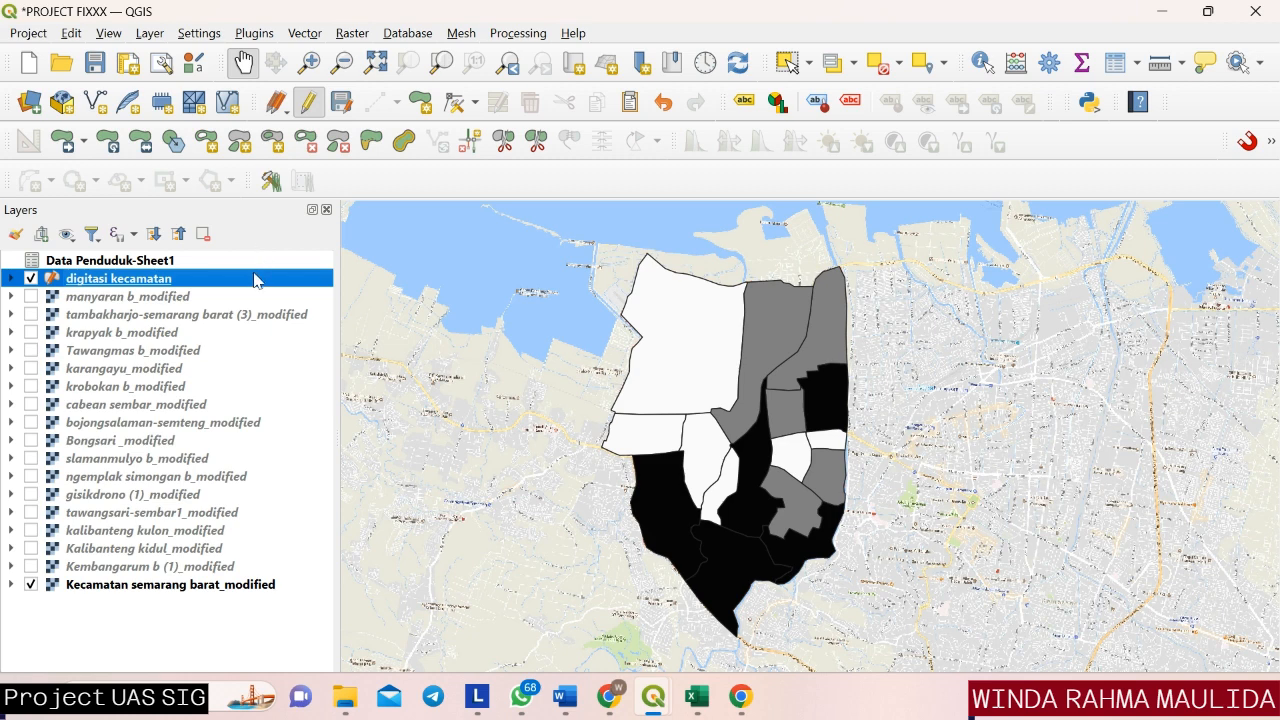
right_click(256, 279)
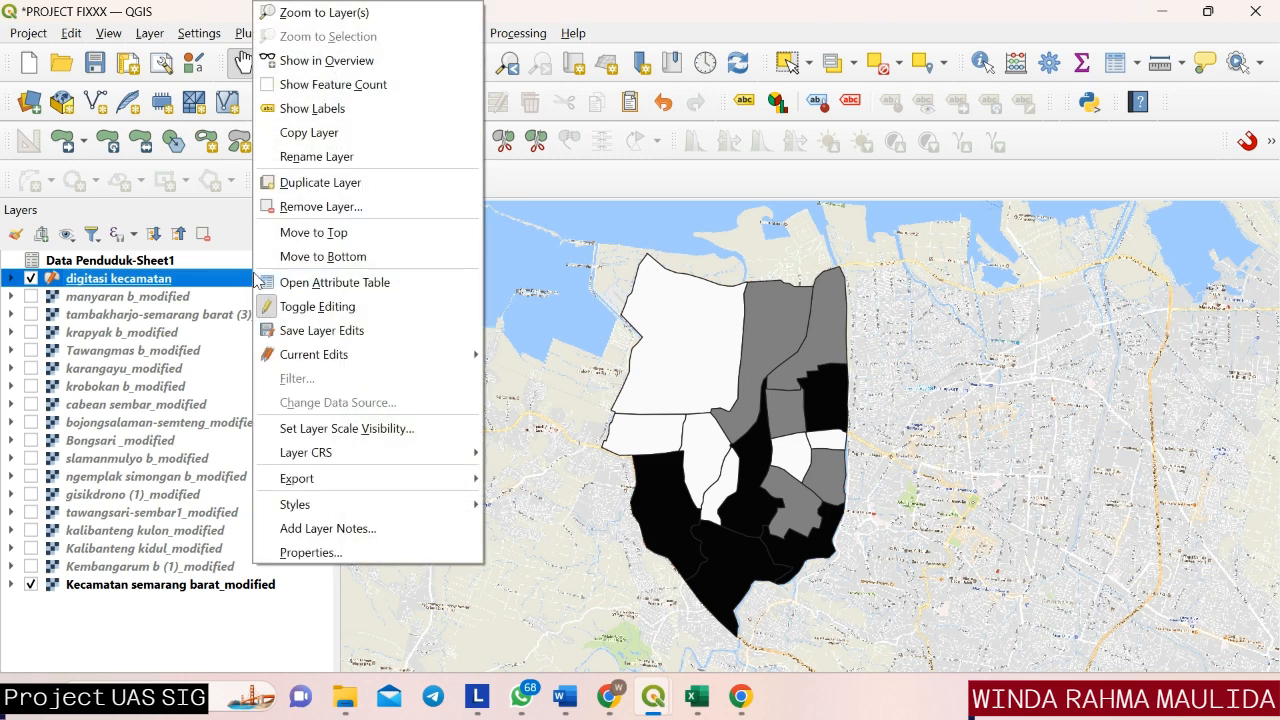
left_click(312, 552)
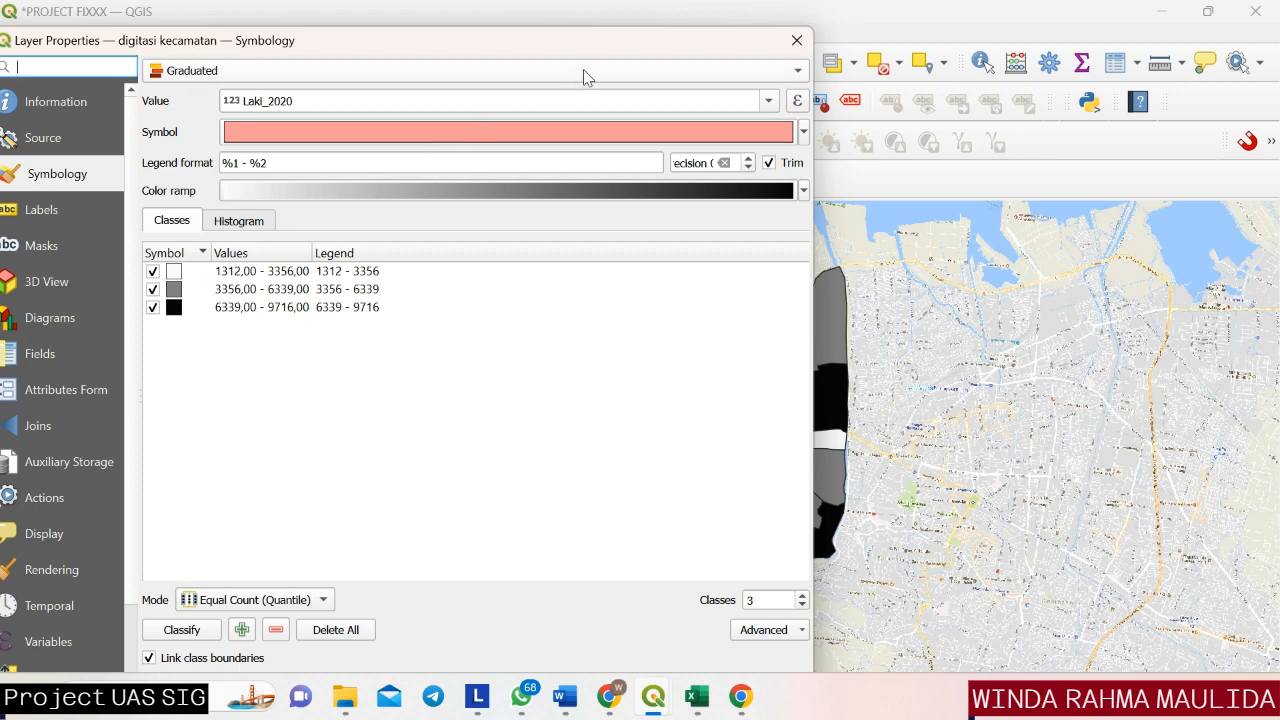
left_click(770, 103)
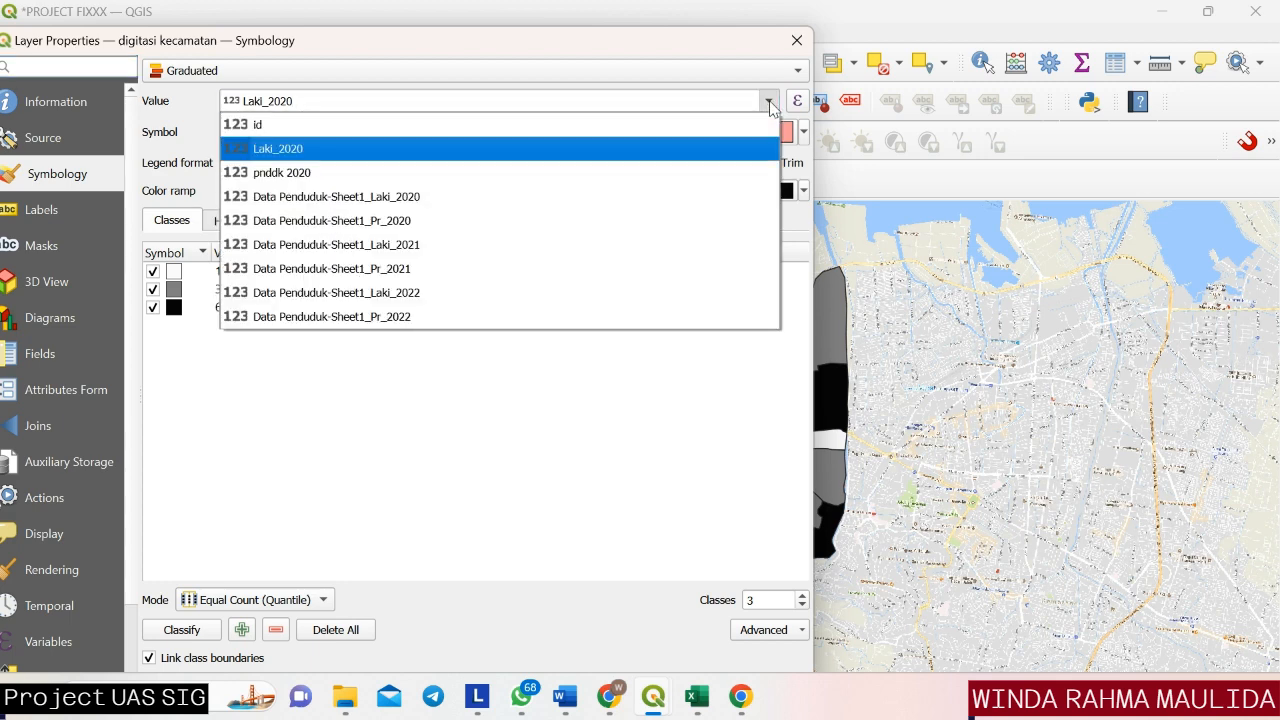
left_click(726, 170)
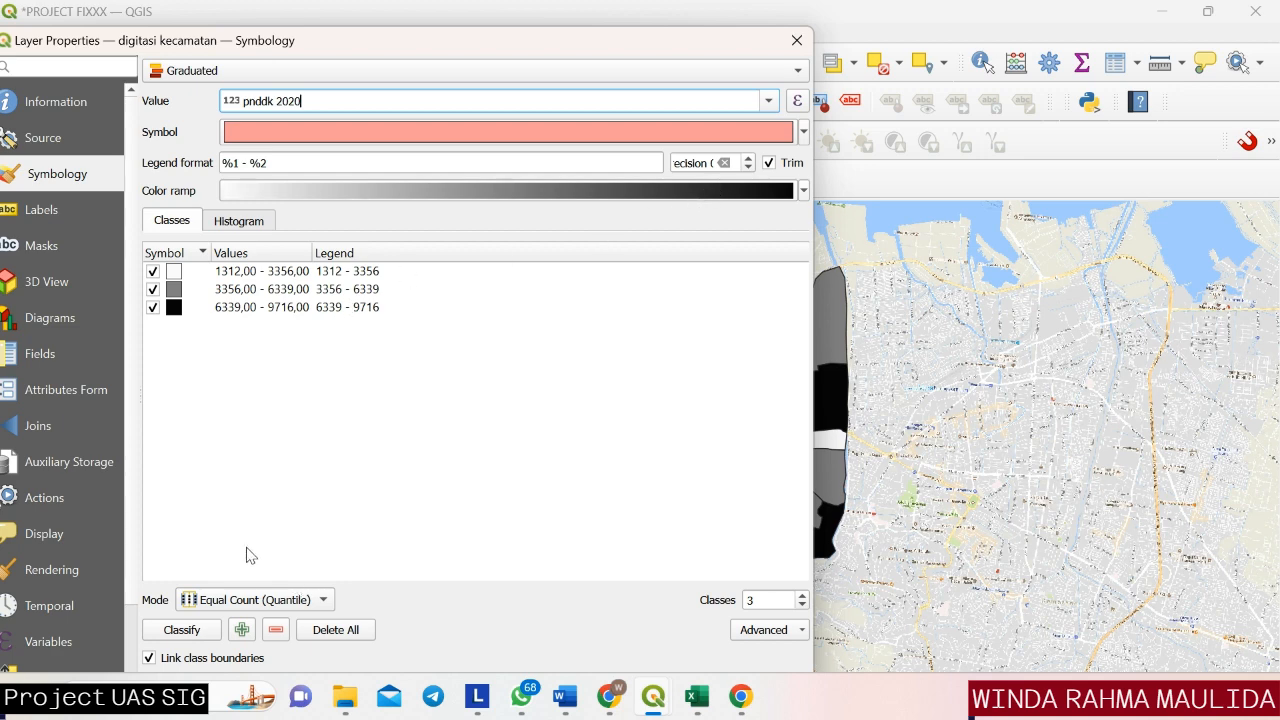
left_click(294, 600)
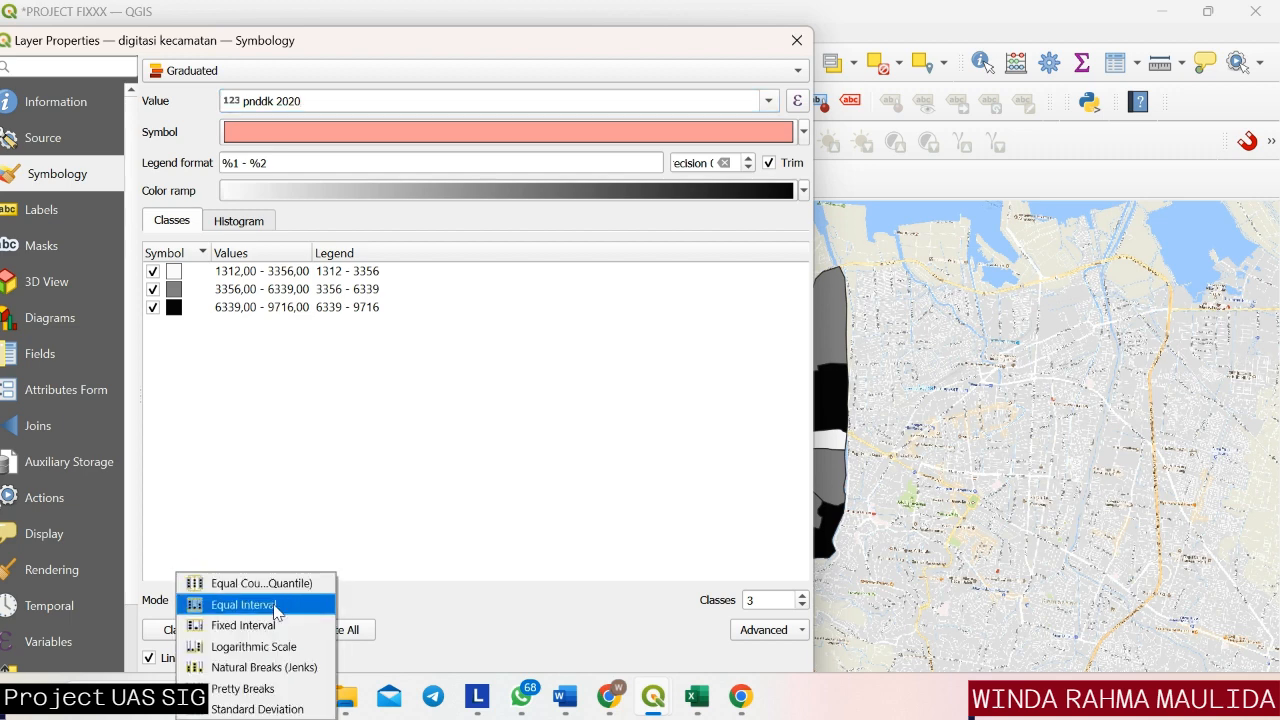
left_click(277, 607)
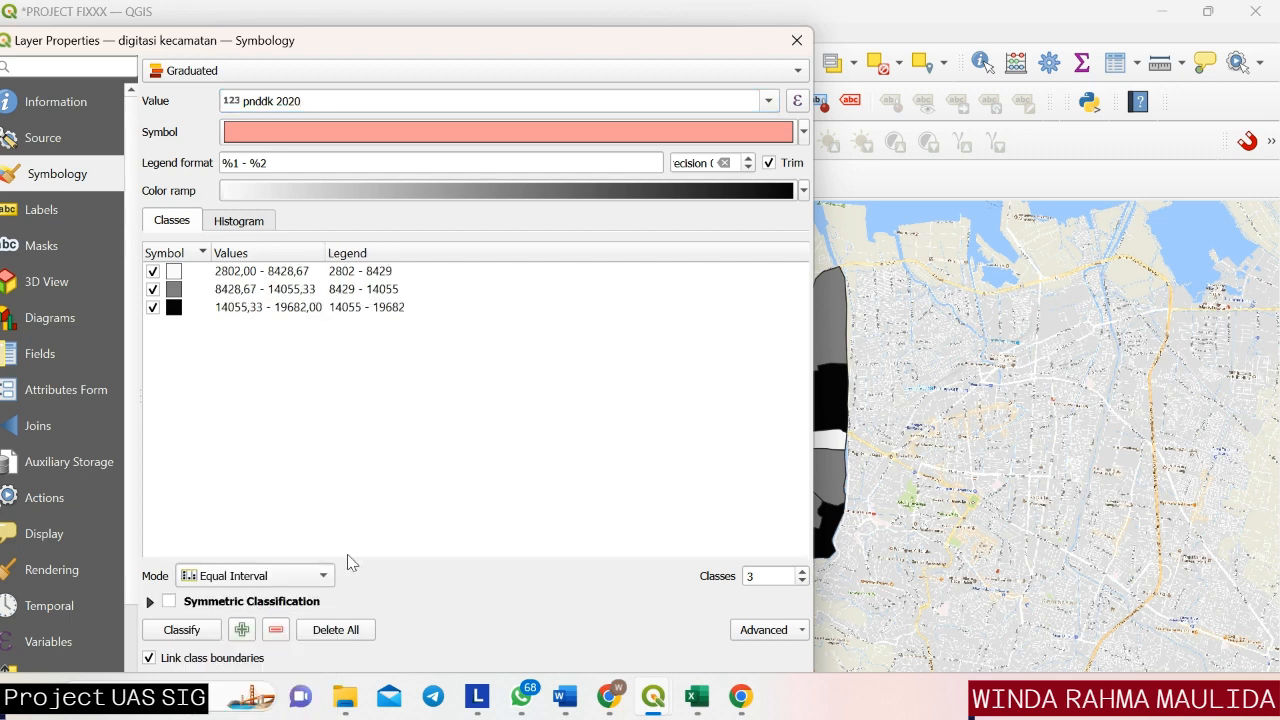
Set the Greys color ramp with 5 classes for the graduated symbology and apply it to the layer.
left_click(804, 191)
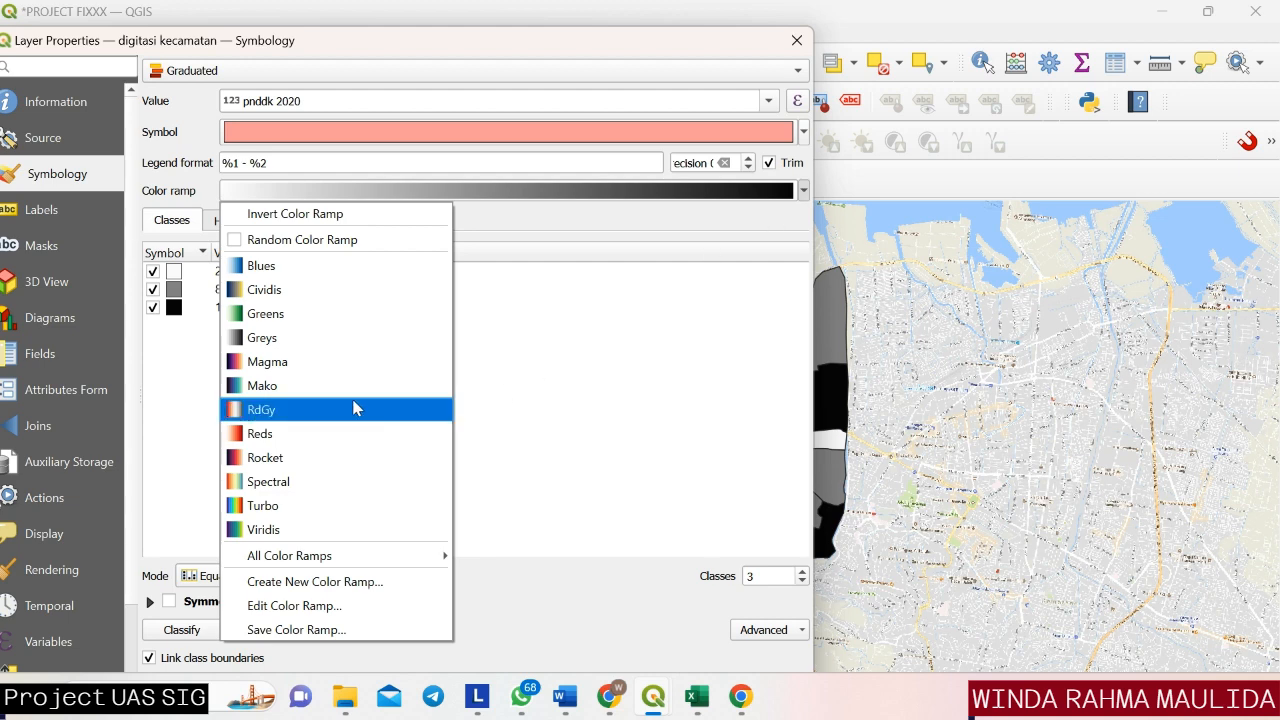
left_click(302, 338)
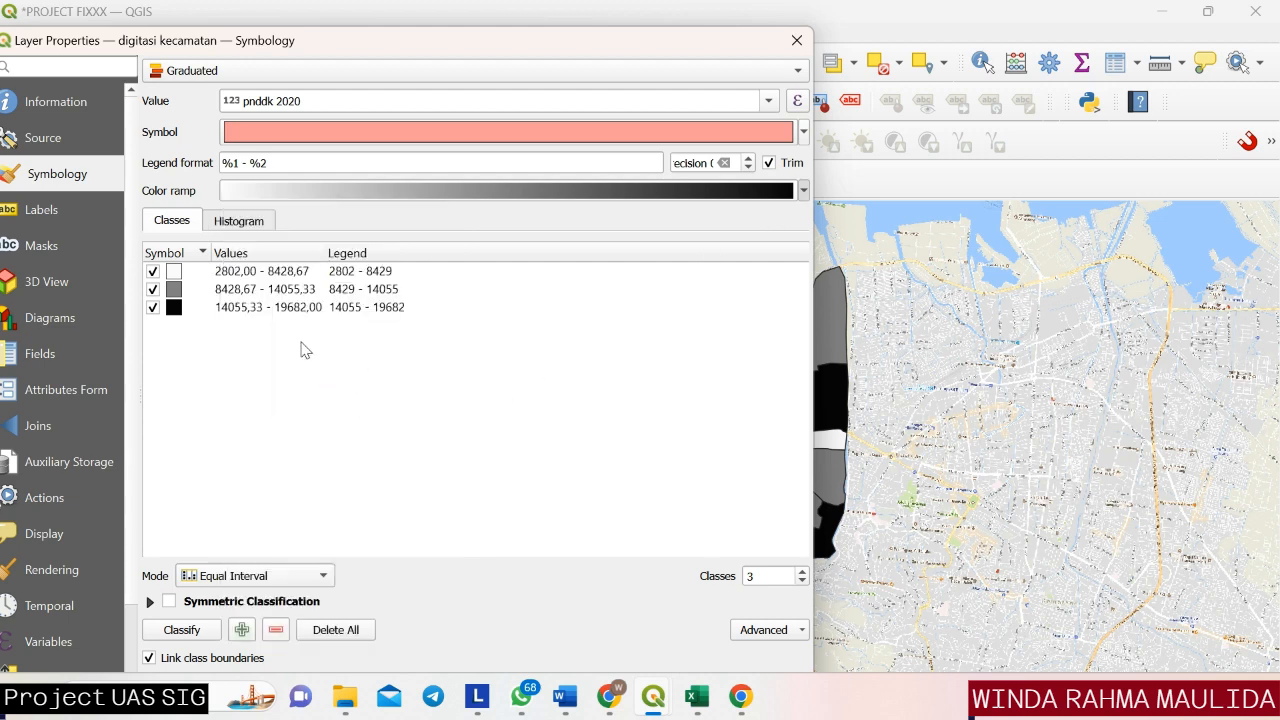
left_click(802, 571)
left_click(802, 571)
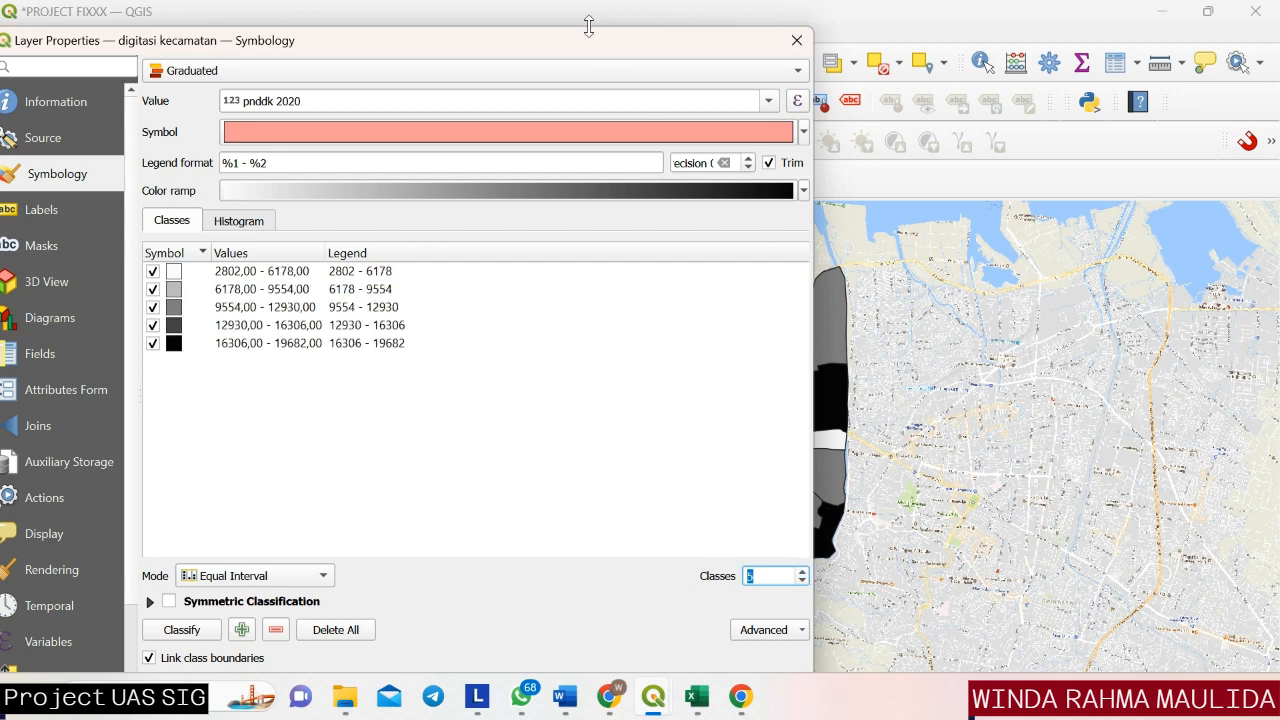
left_click_drag(589, 29, 561, 39)
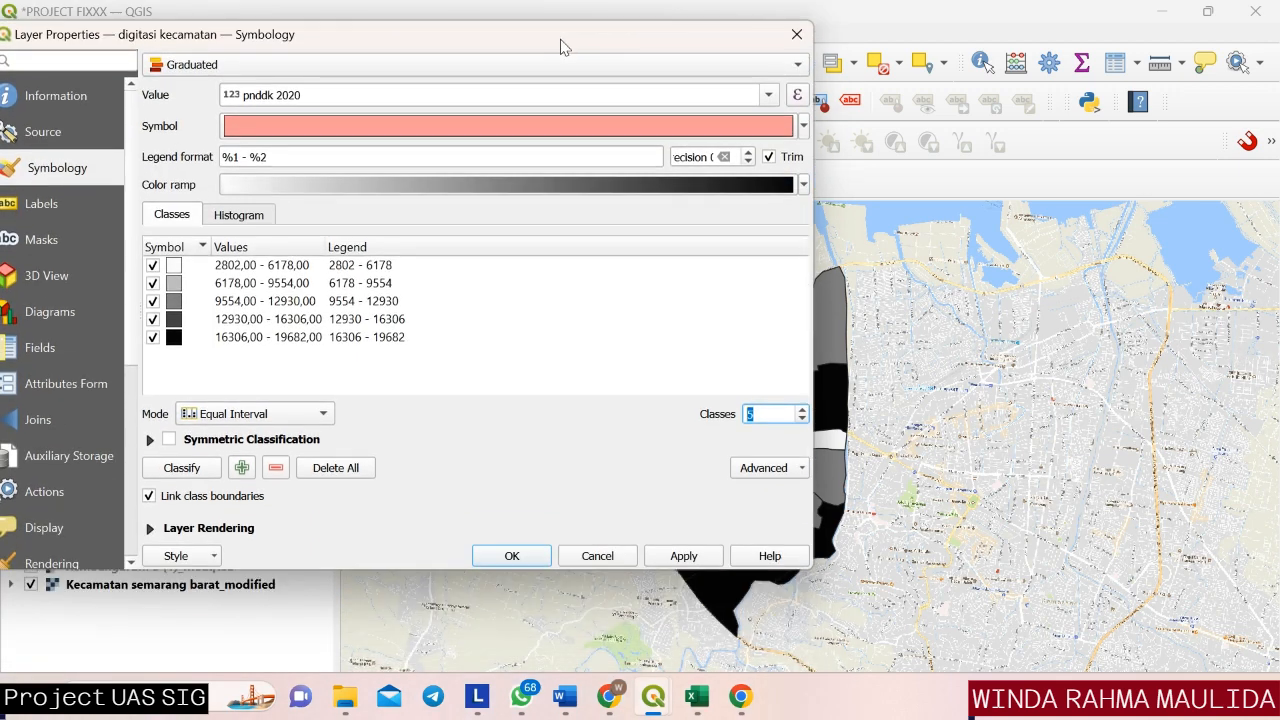
left_click(668, 558)
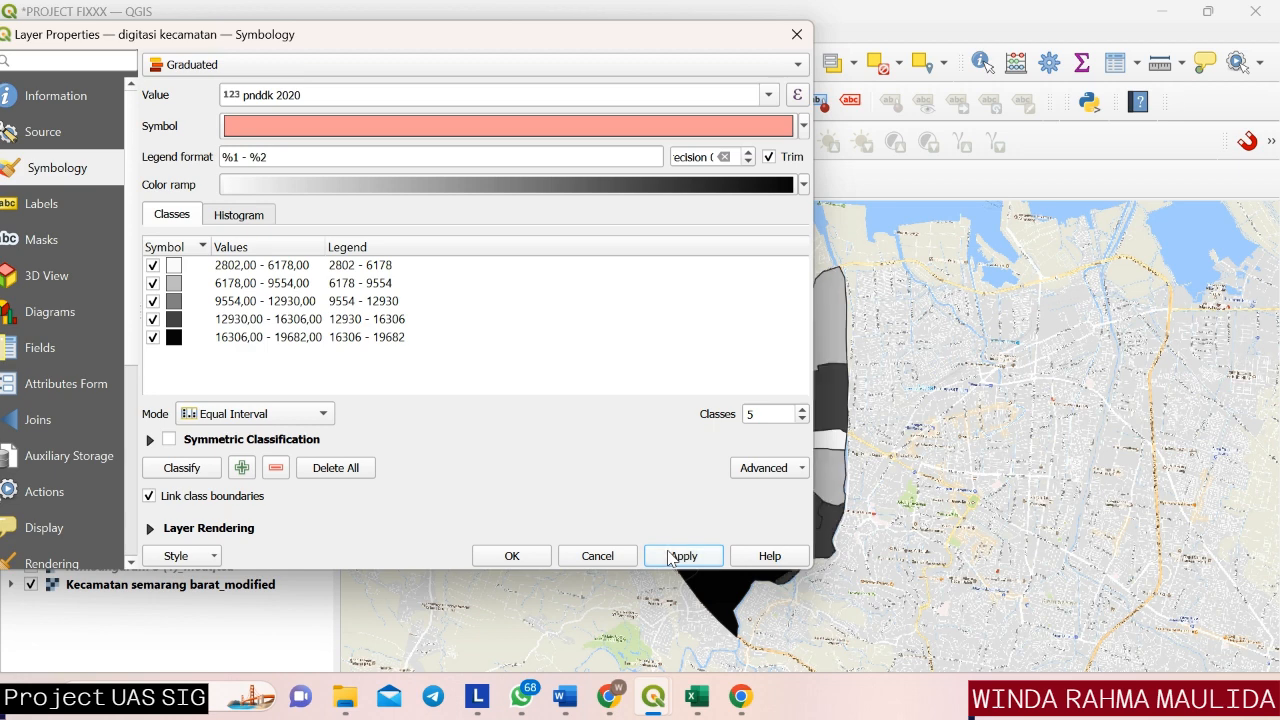
left_click(511, 557)
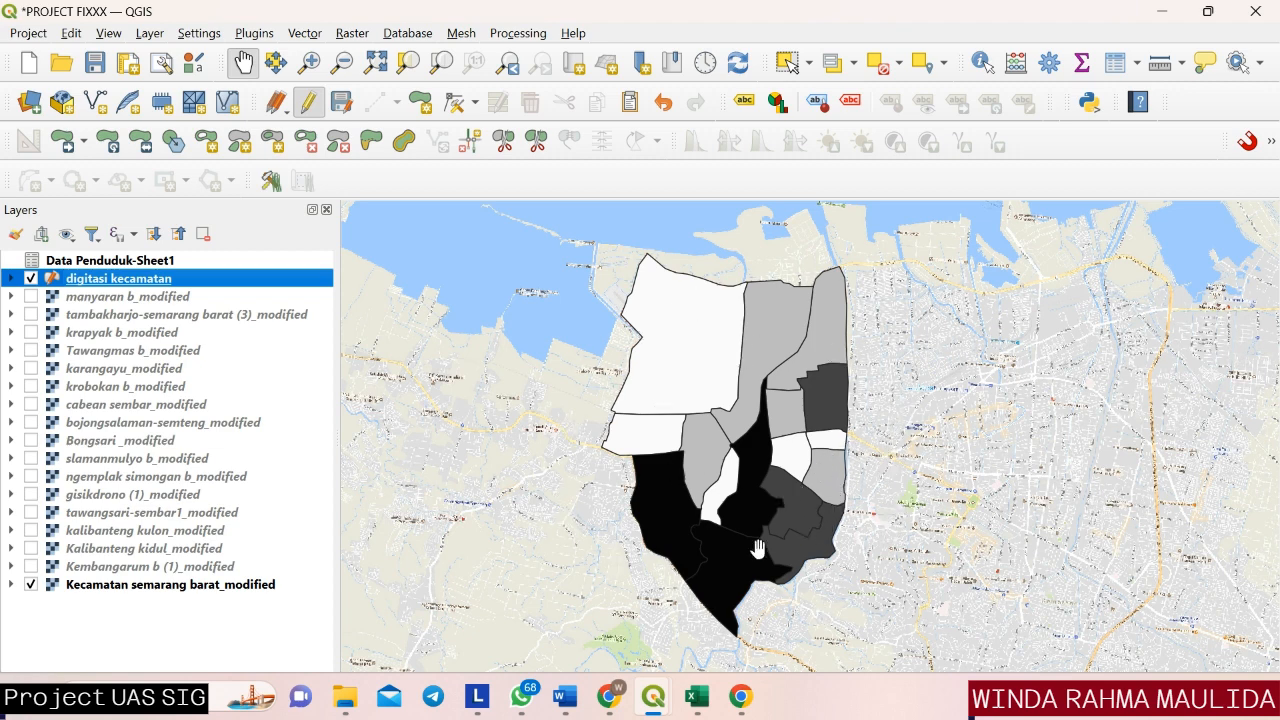
Enable single labels on the digitasi kecamatan layer using the kelurahan field as the label value.
right_click(293, 280)
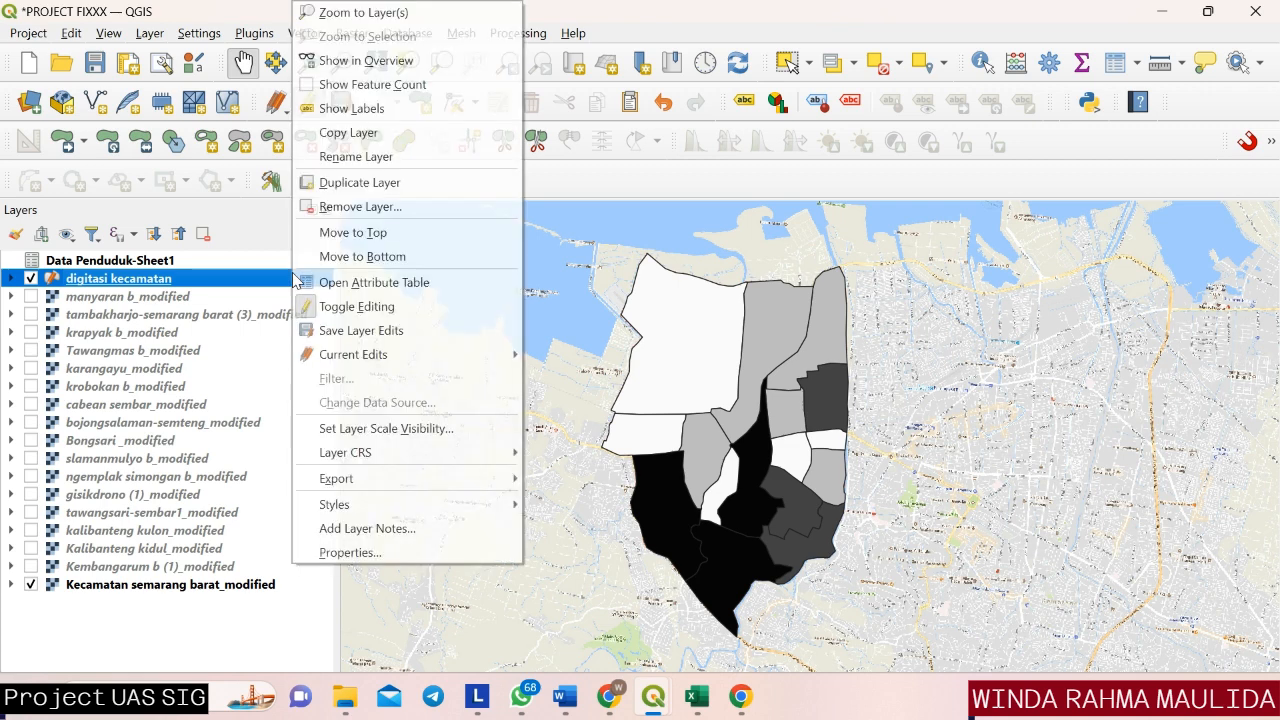
left_click(345, 553)
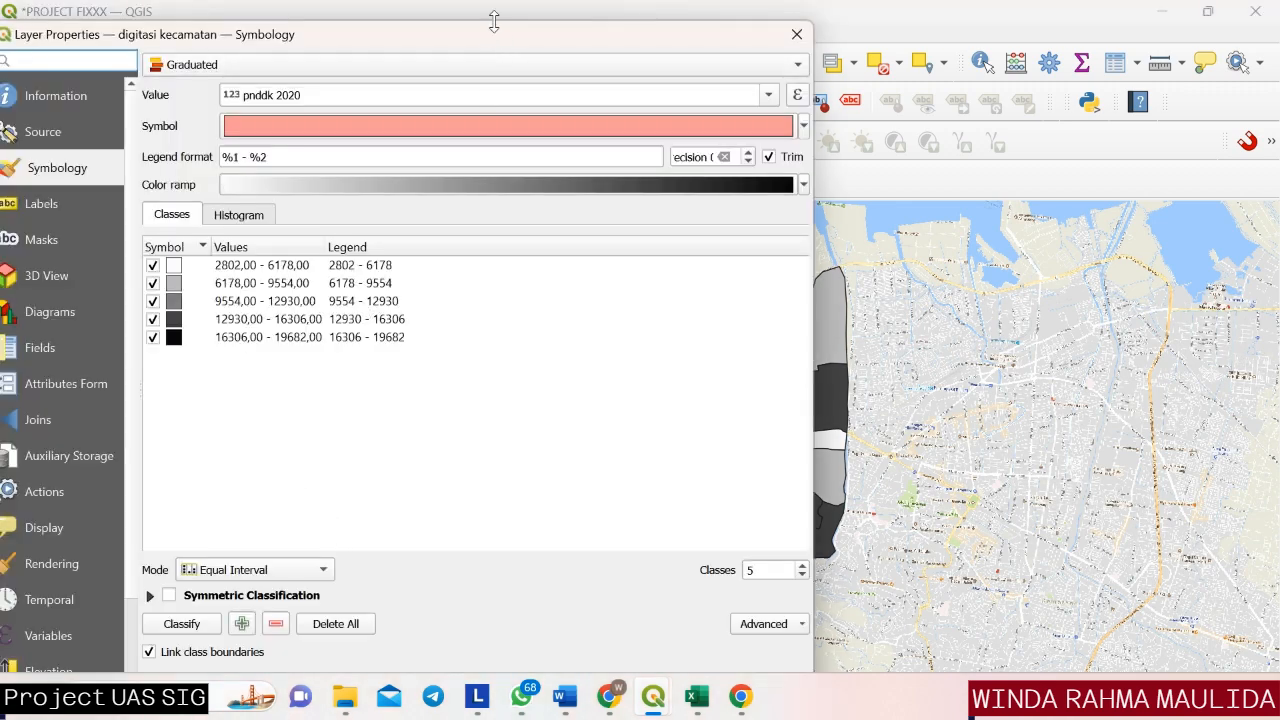
left_click_drag(500, 34, 698, 20)
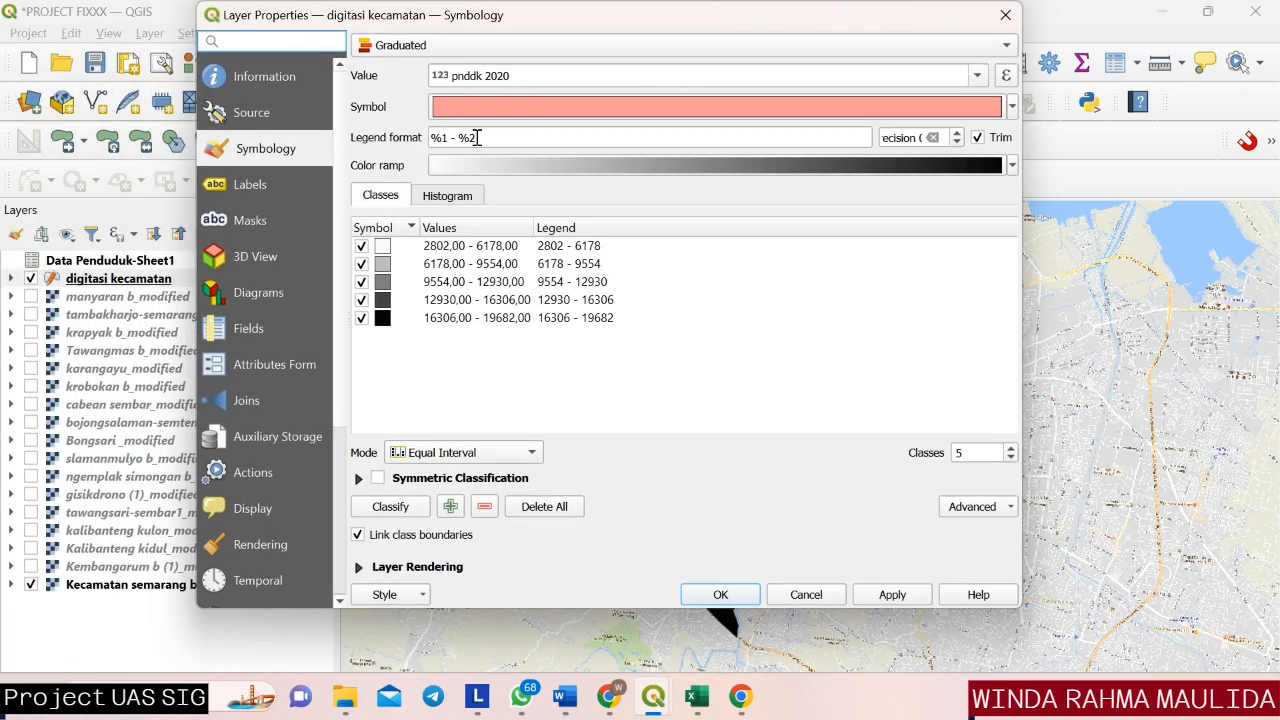
left_click(252, 188)
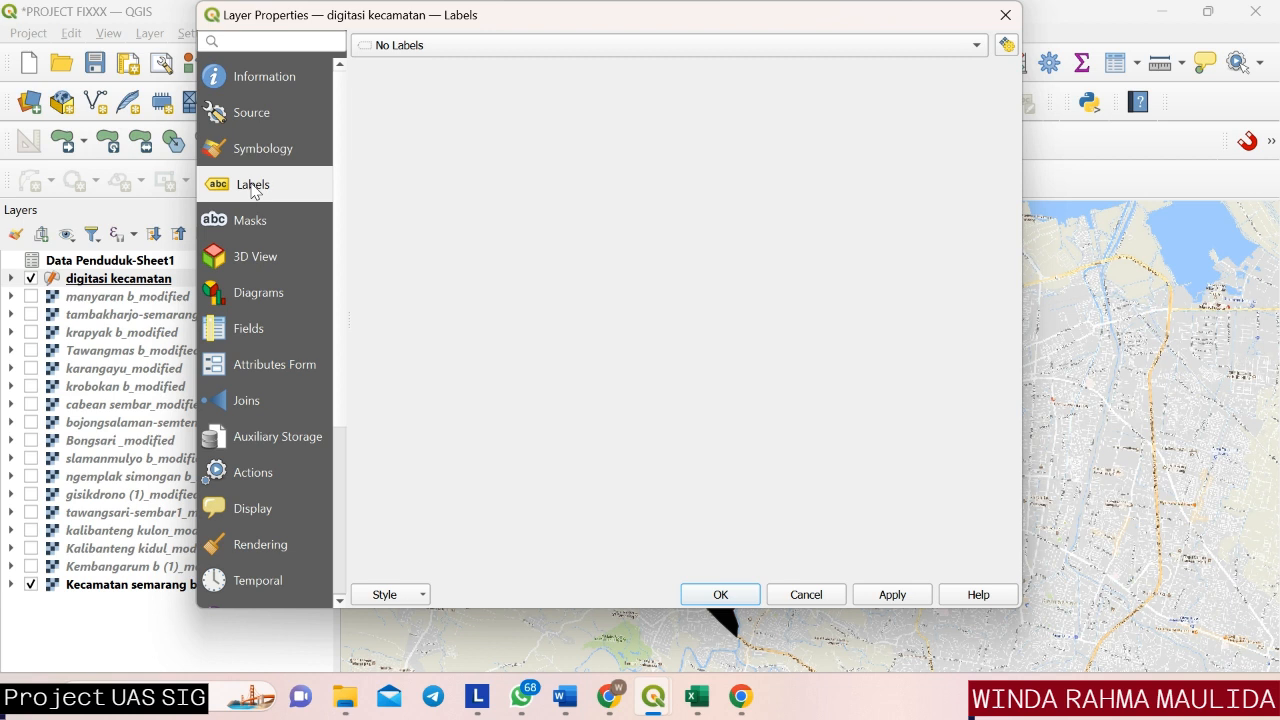
left_click(979, 52)
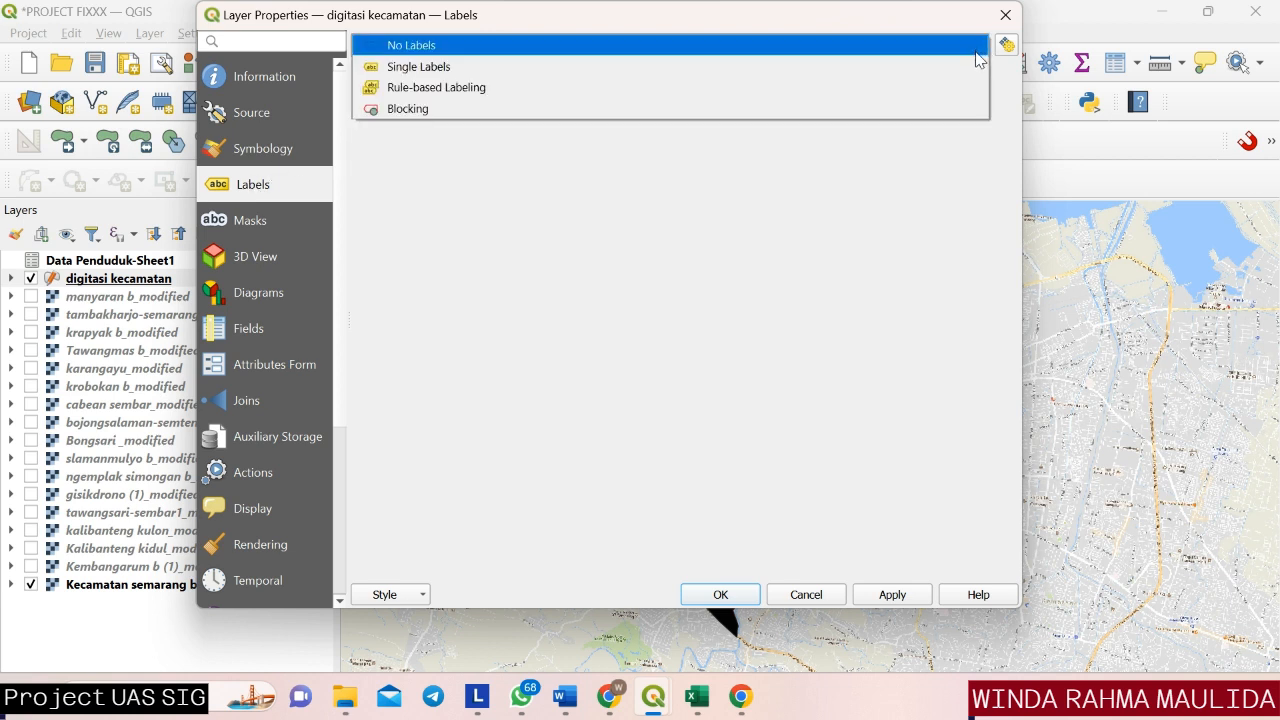
left_click(911, 74)
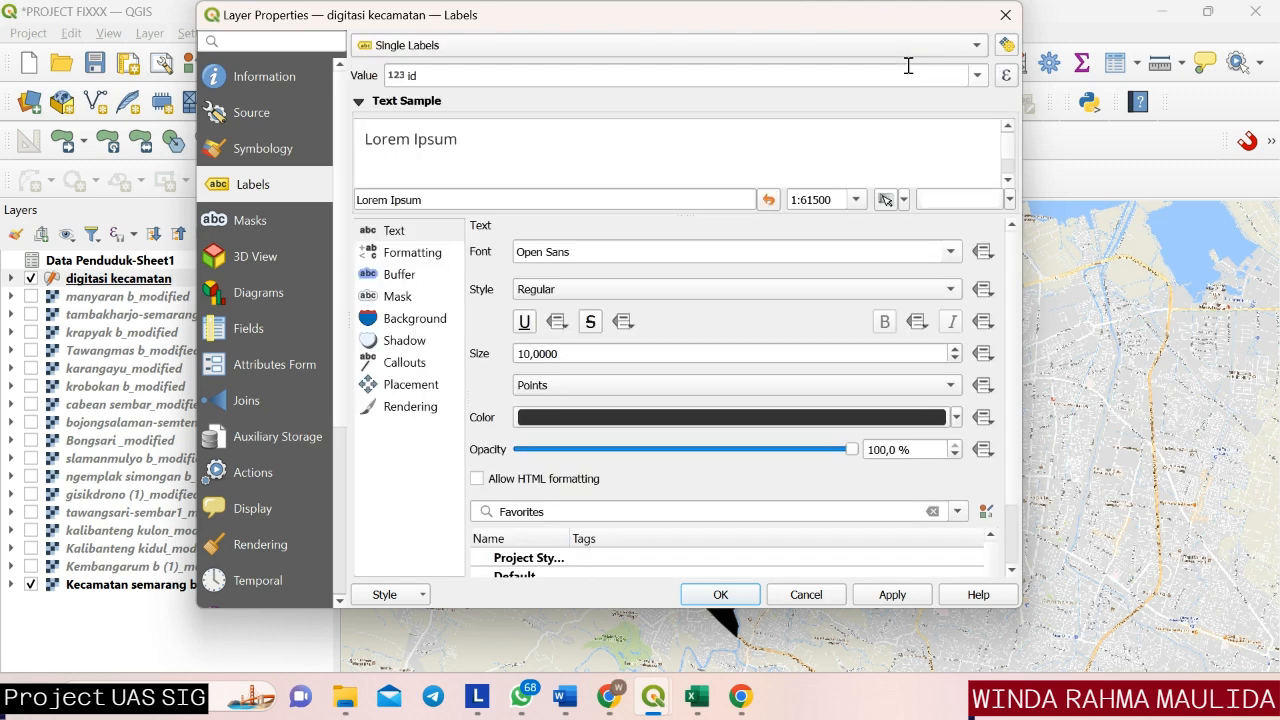
left_click(980, 77)
left_click(714, 180)
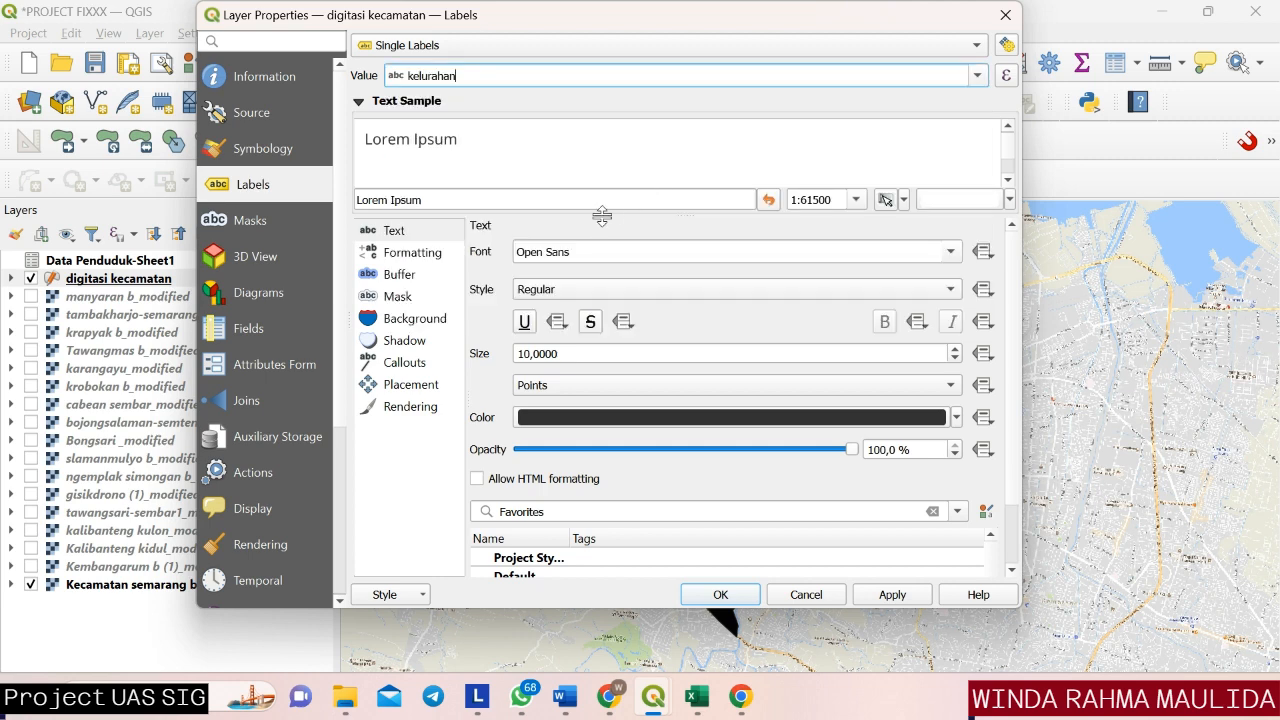
Set the label font of the digitasi kecamatan layer to Arial.
left_click(949, 258)
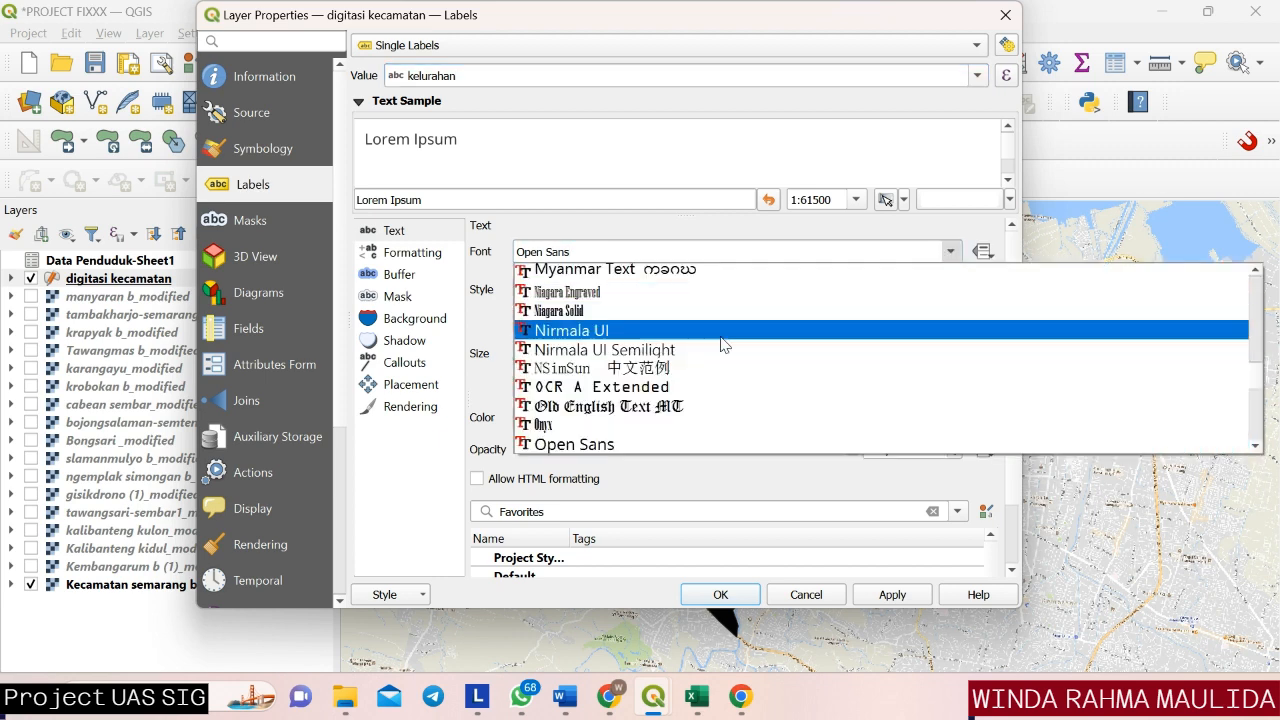
scroll(675, 340, "down", 4)
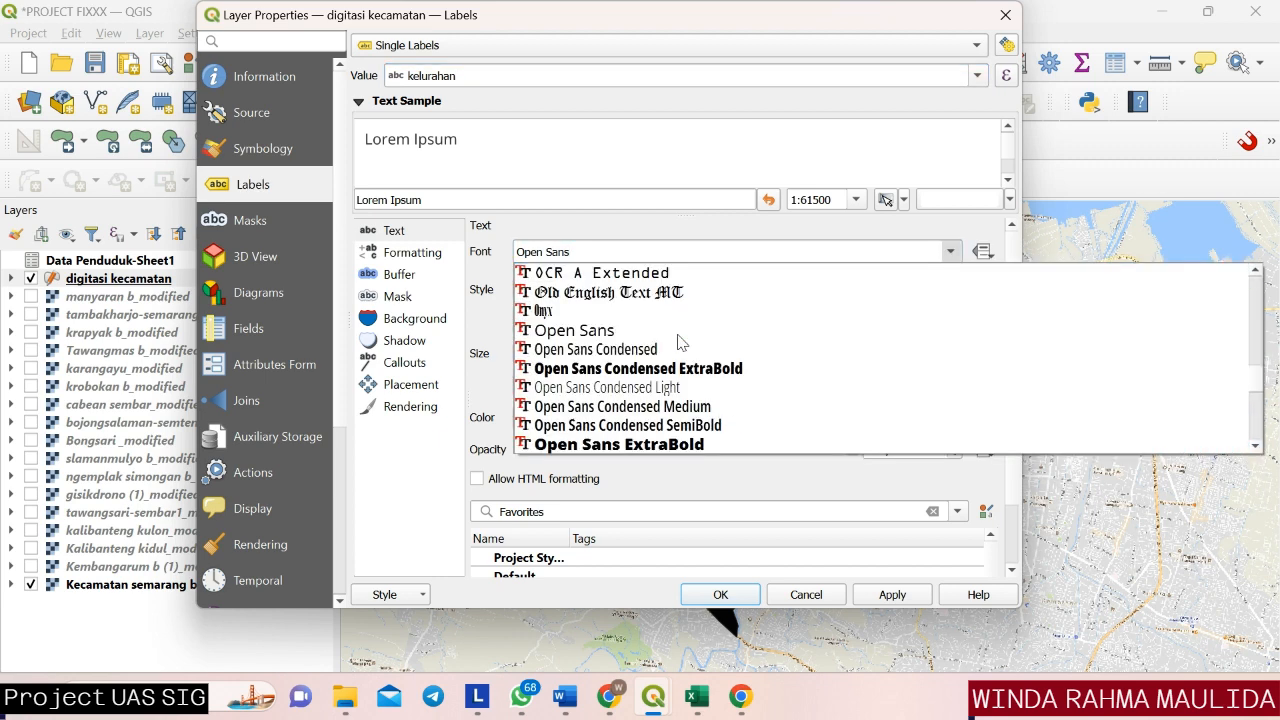
scroll(677, 342, "down", 6)
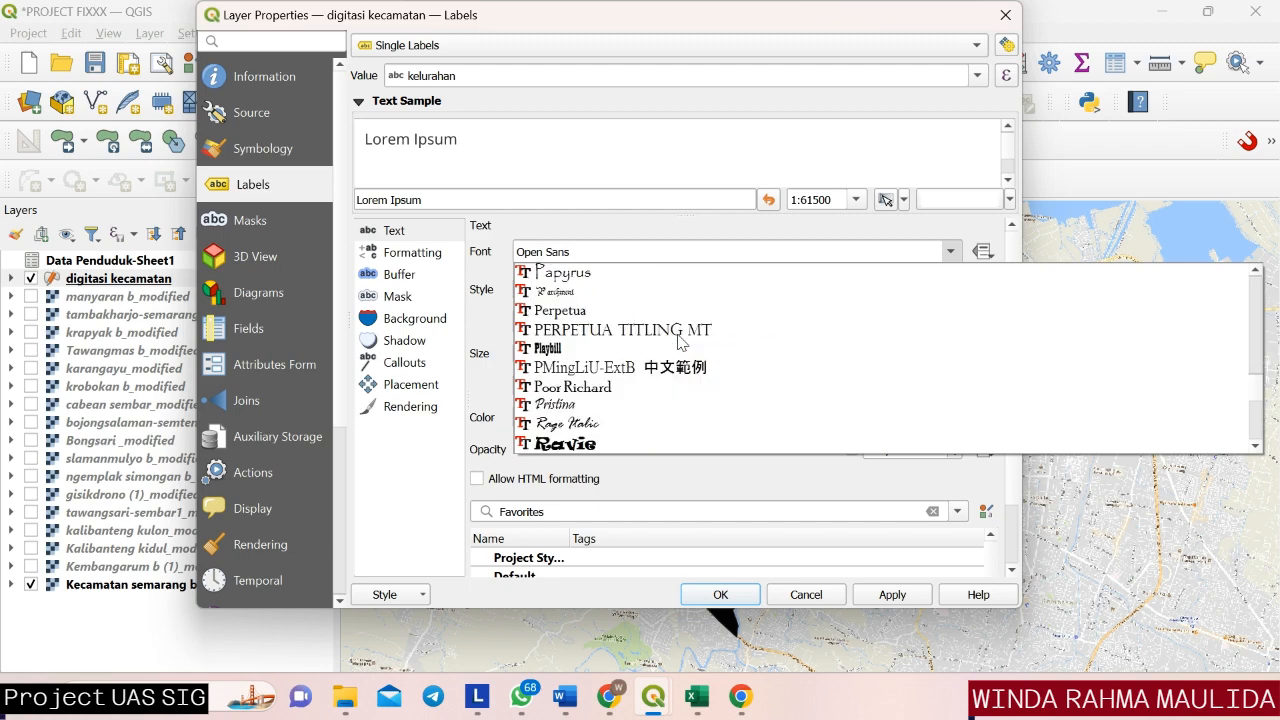
scroll(677, 342, "down", 2)
scroll(680, 342, "up", 12)
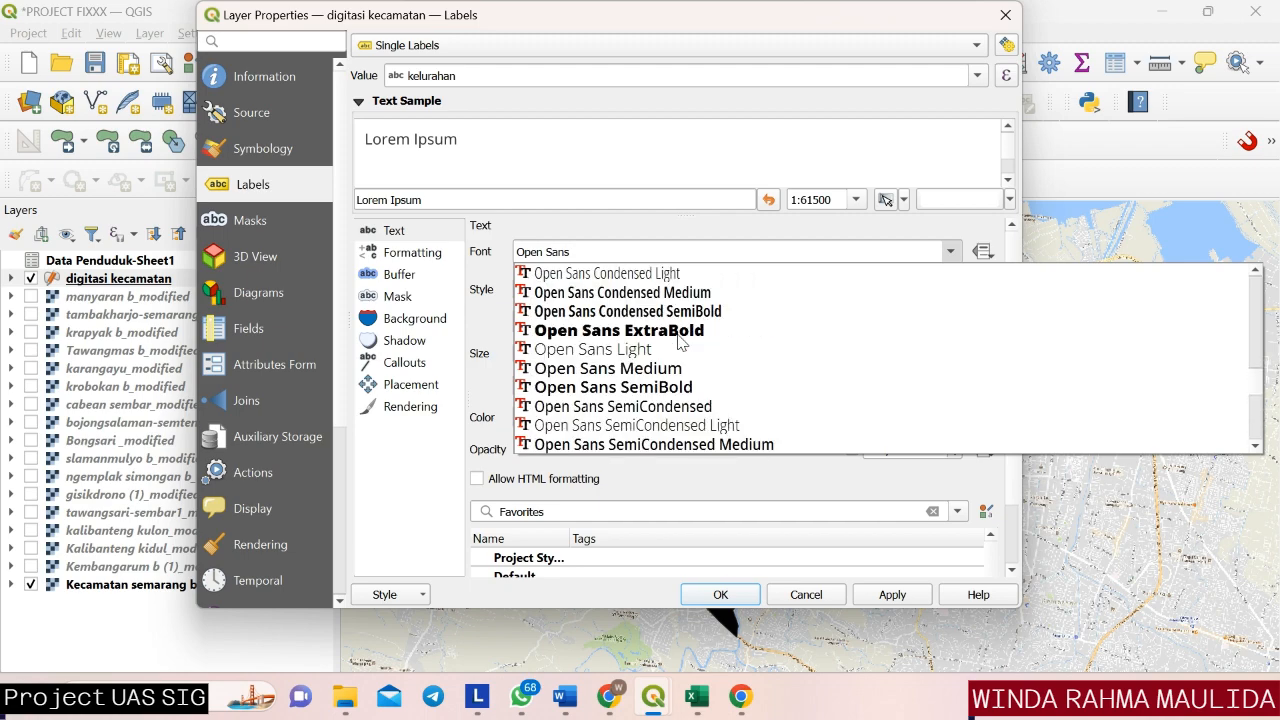
scroll(682, 341, "up", 20)
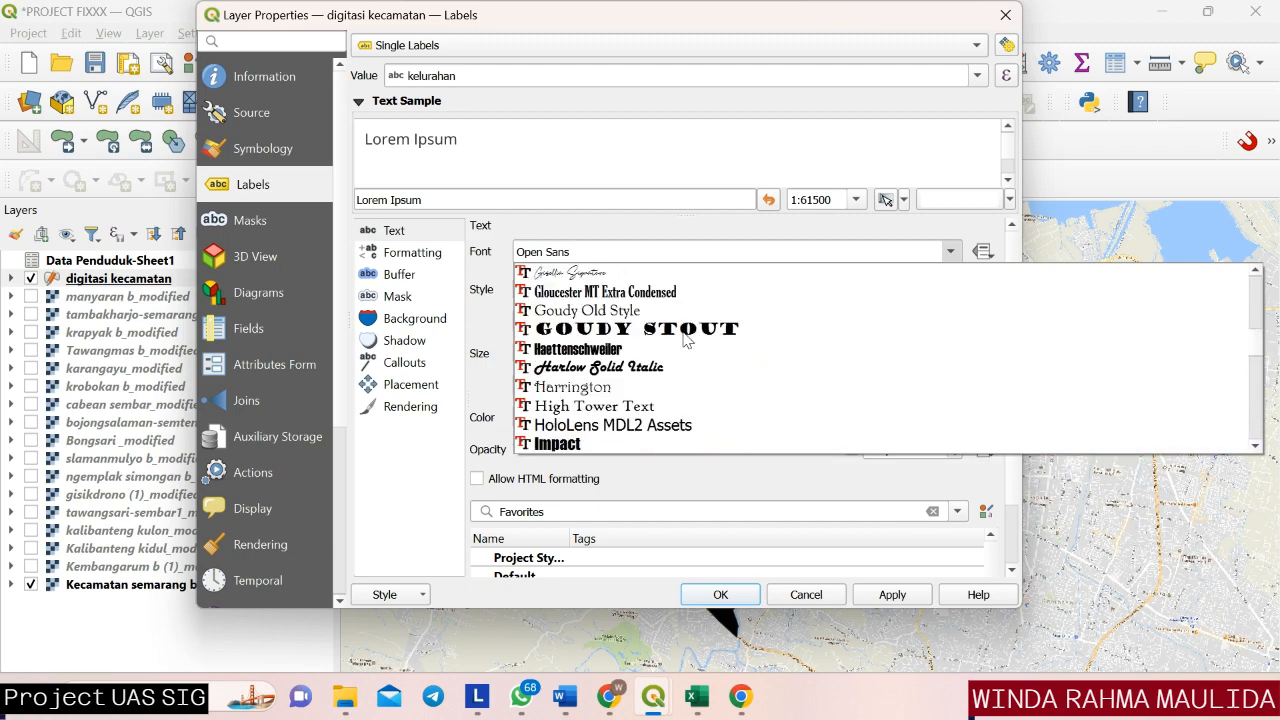
scroll(685, 341, "up", 20)
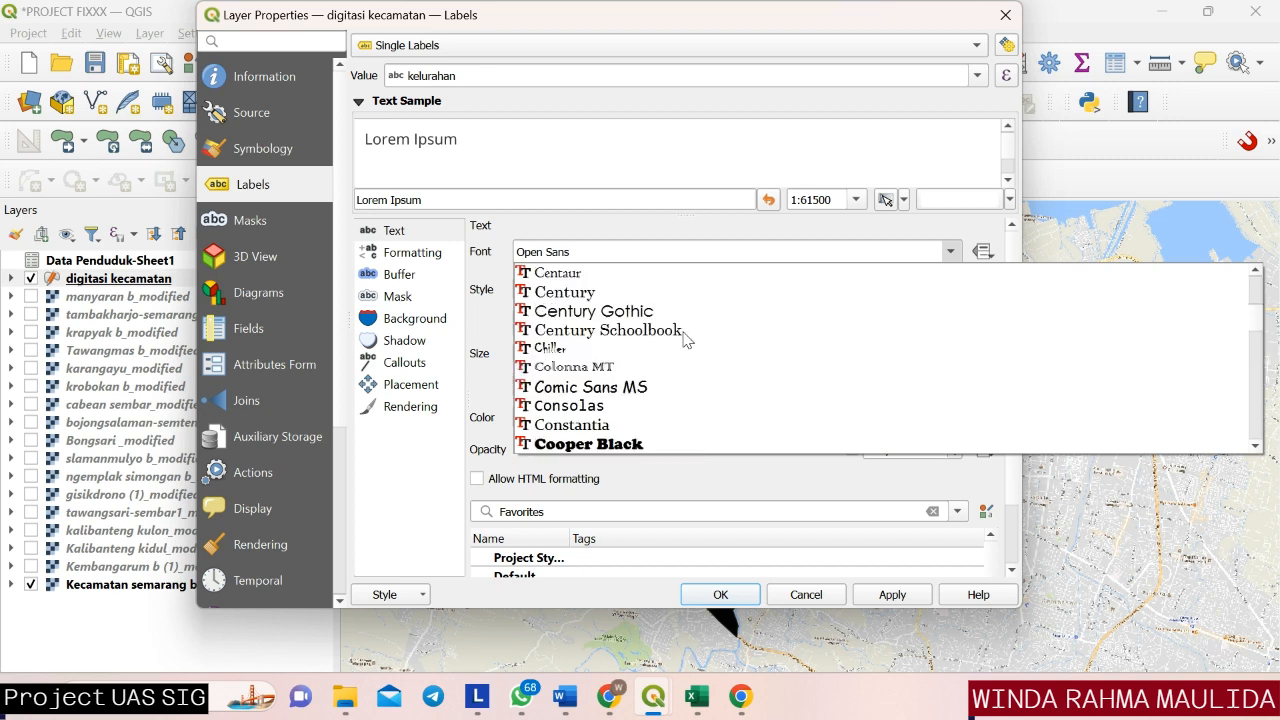
scroll(685, 341, "up", 8)
scroll(686, 335, "up", 1)
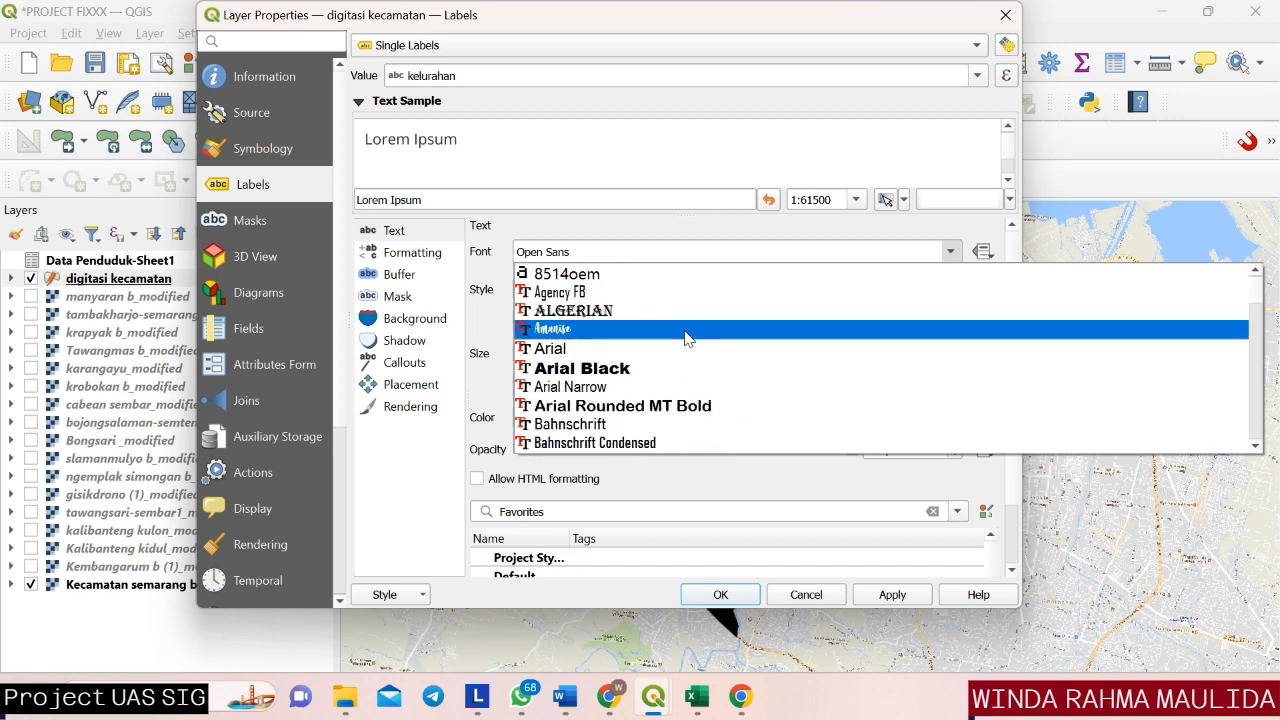
left_click(686, 346)
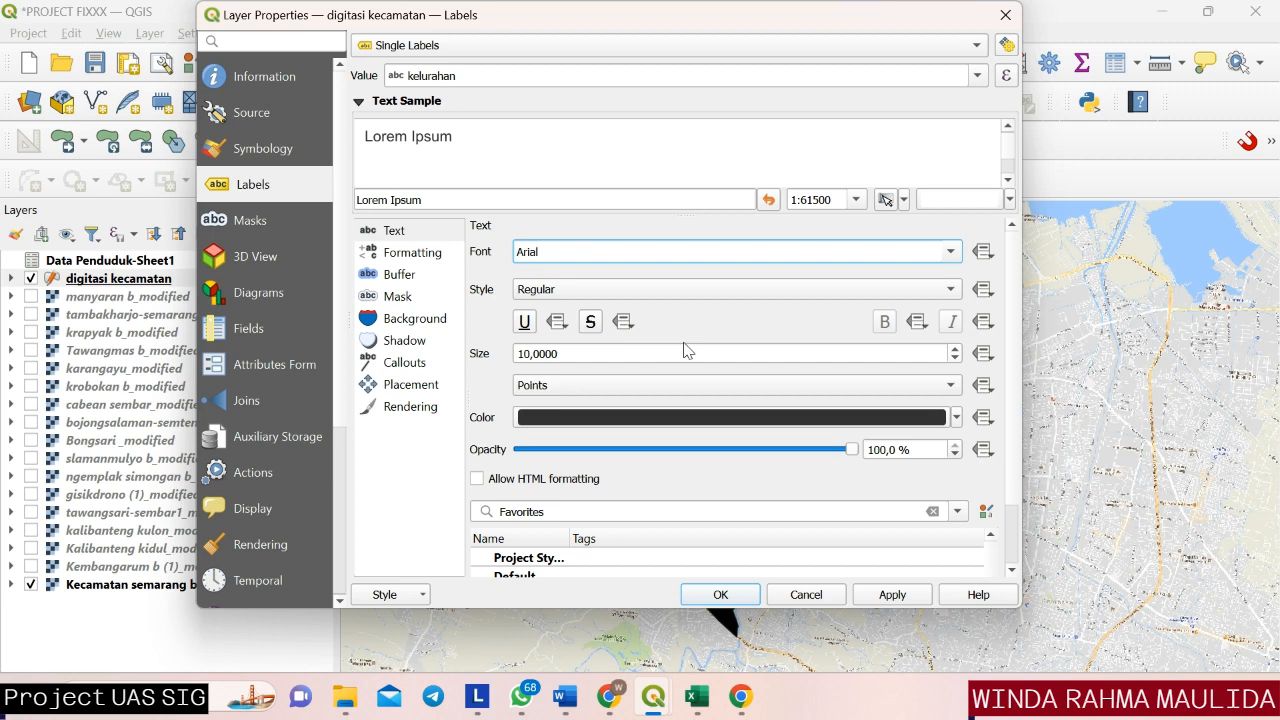
Set the label text color to the recently used red and apply the label settings to the layer.
left_click(956, 417)
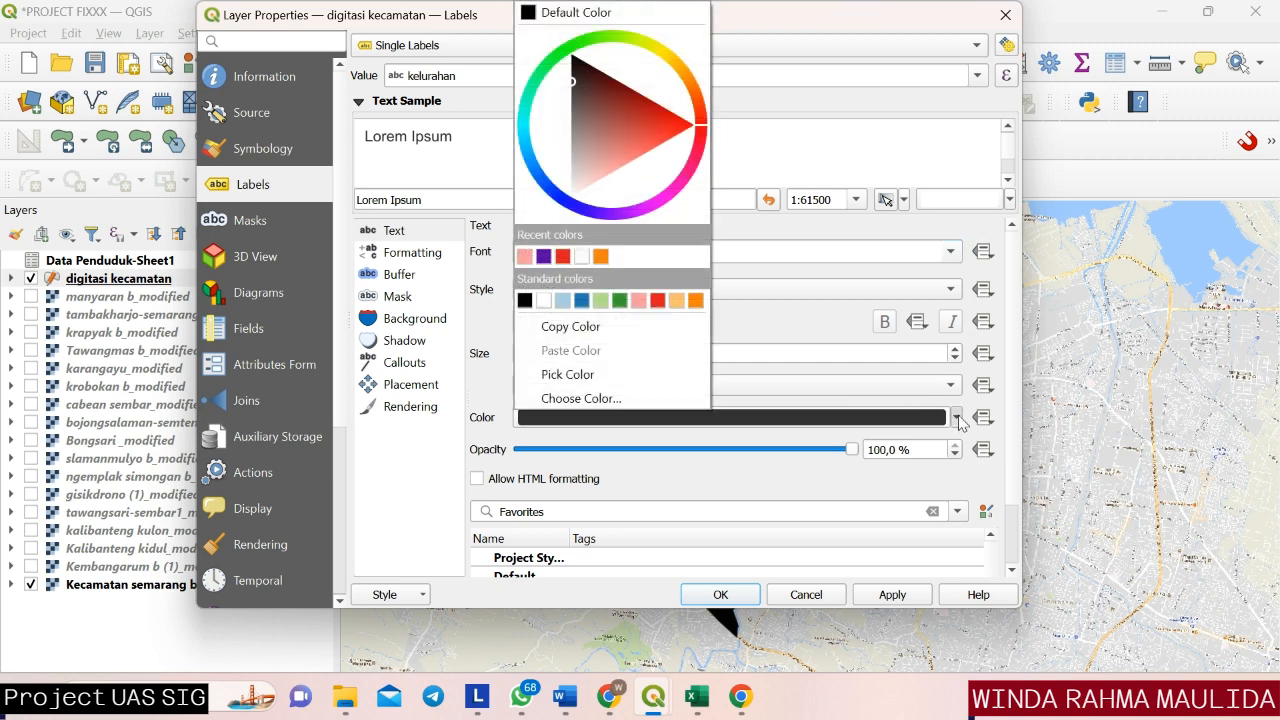
left_click(563, 256)
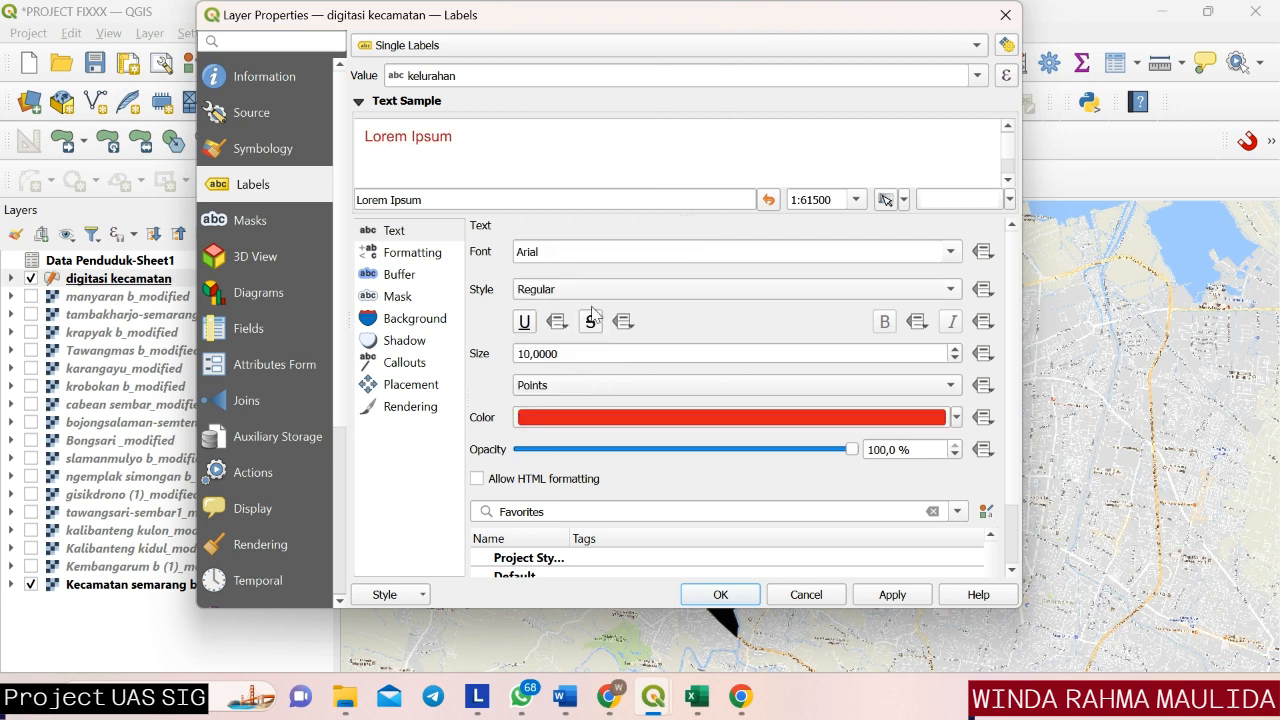
left_click(898, 597)
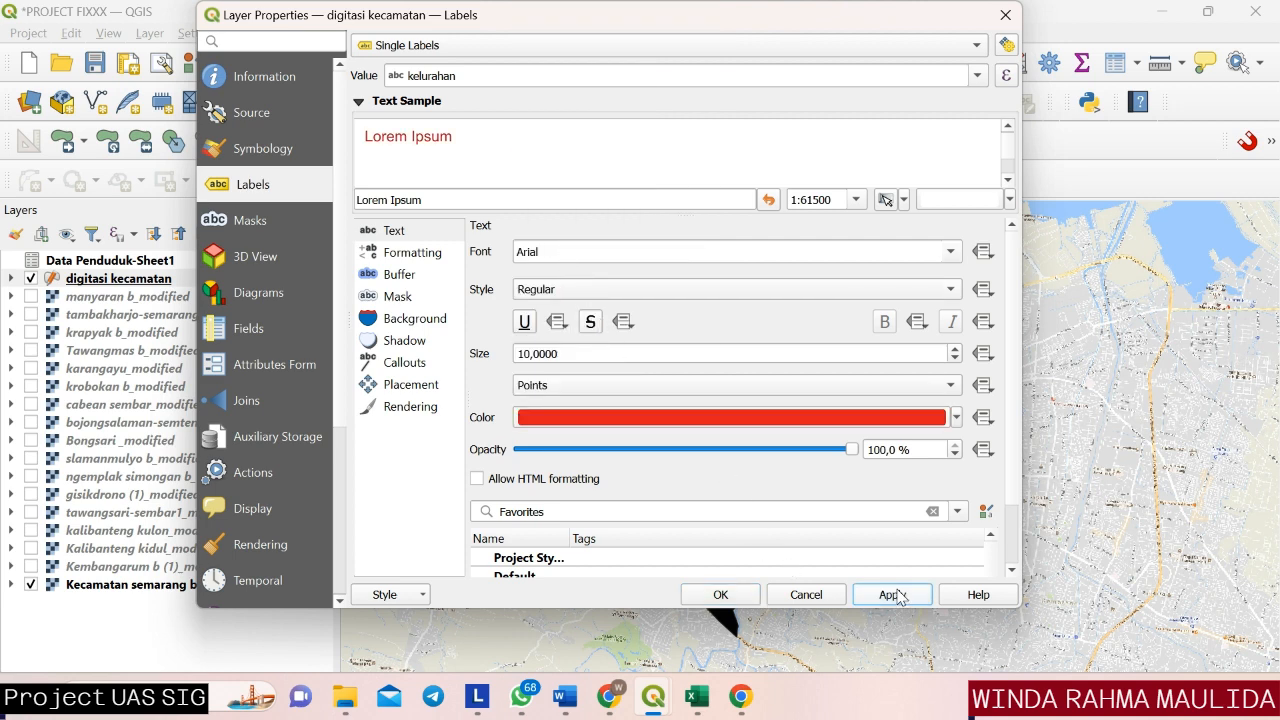
left_click(718, 595)
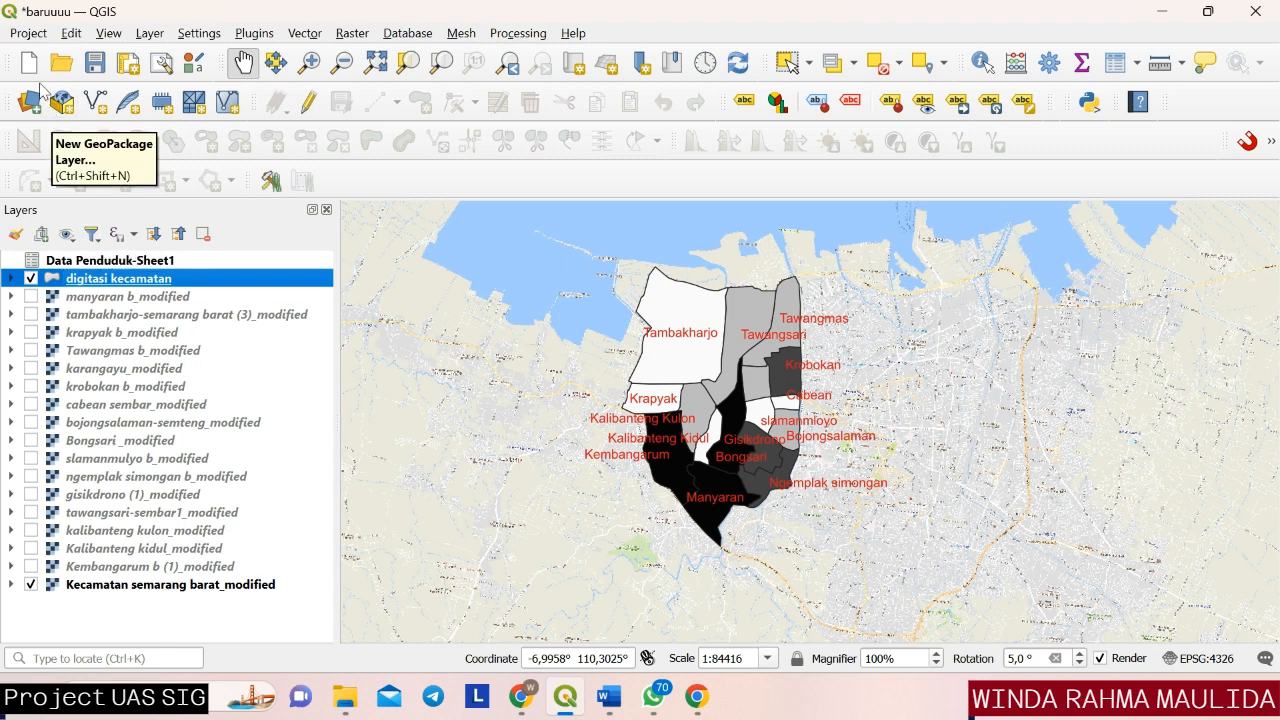
Create a new print layout titled Kecamatan Semarang Barat.
left_click(24, 34)
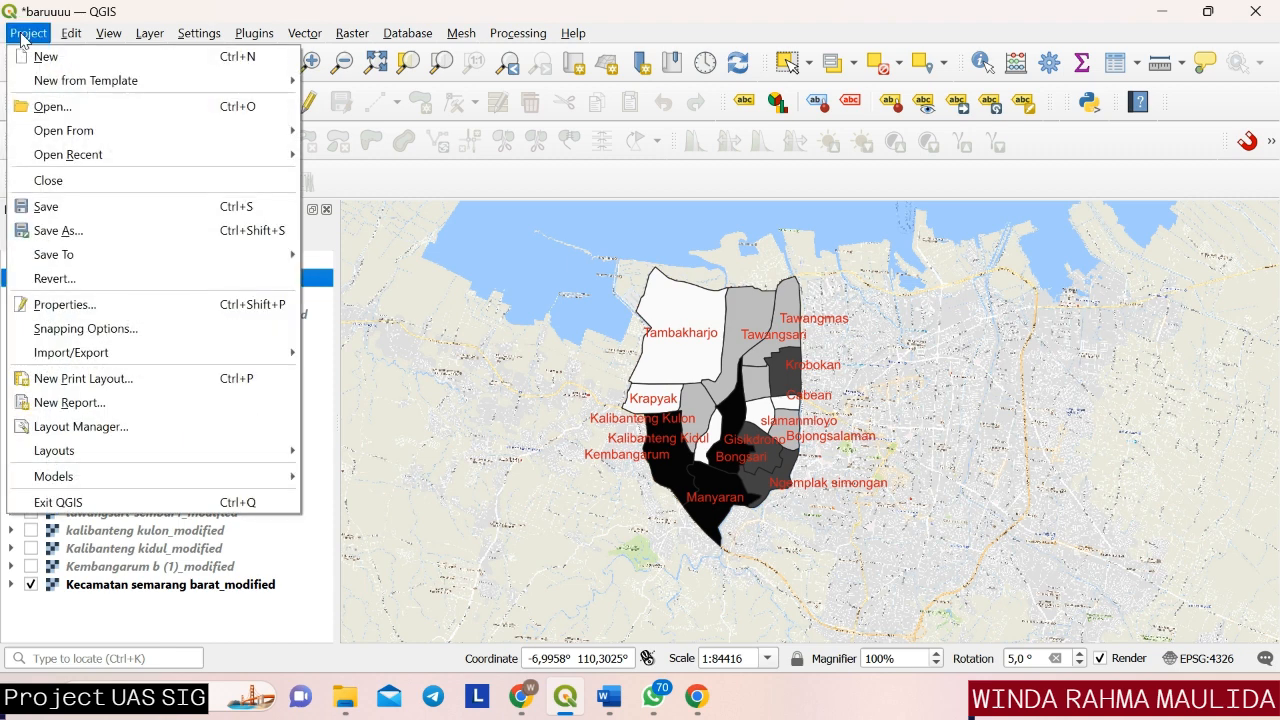
left_click(55, 376)
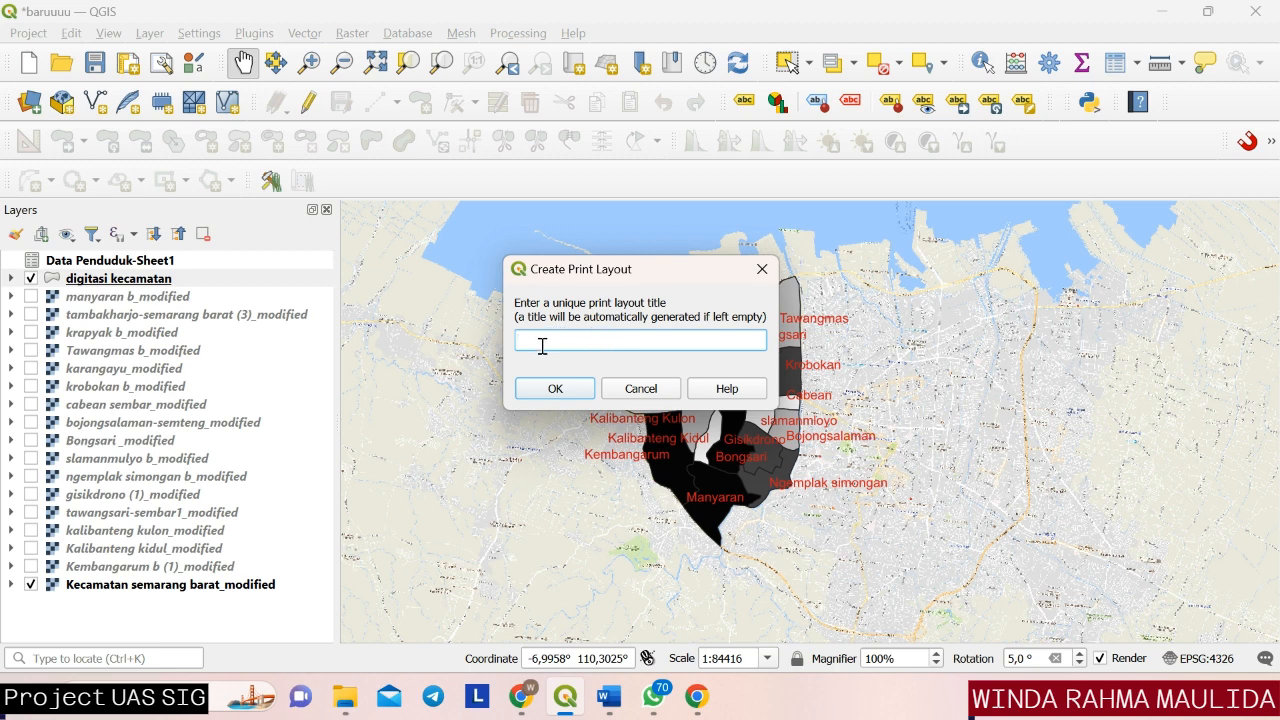
type("Kecama")
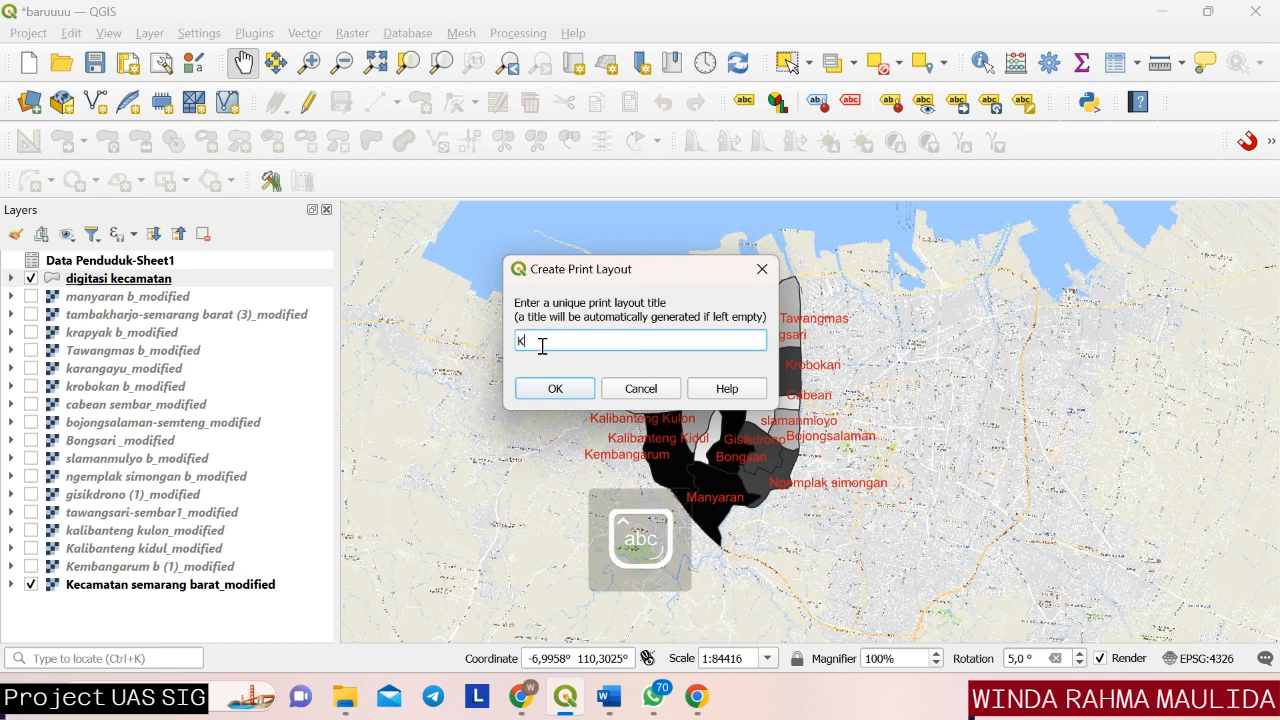
type("tan Semarang Barat")
left_click(555, 390)
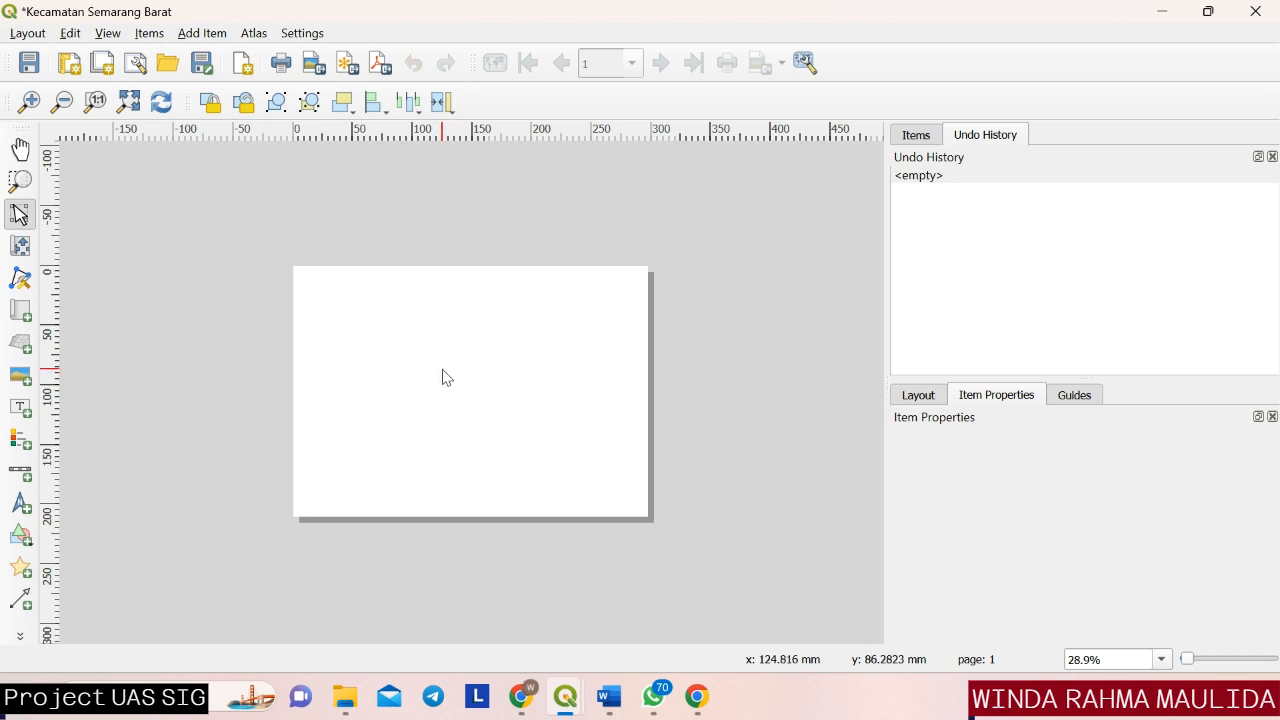
Set the layout's page size to A3 in the page properties.
right_click(491, 377)
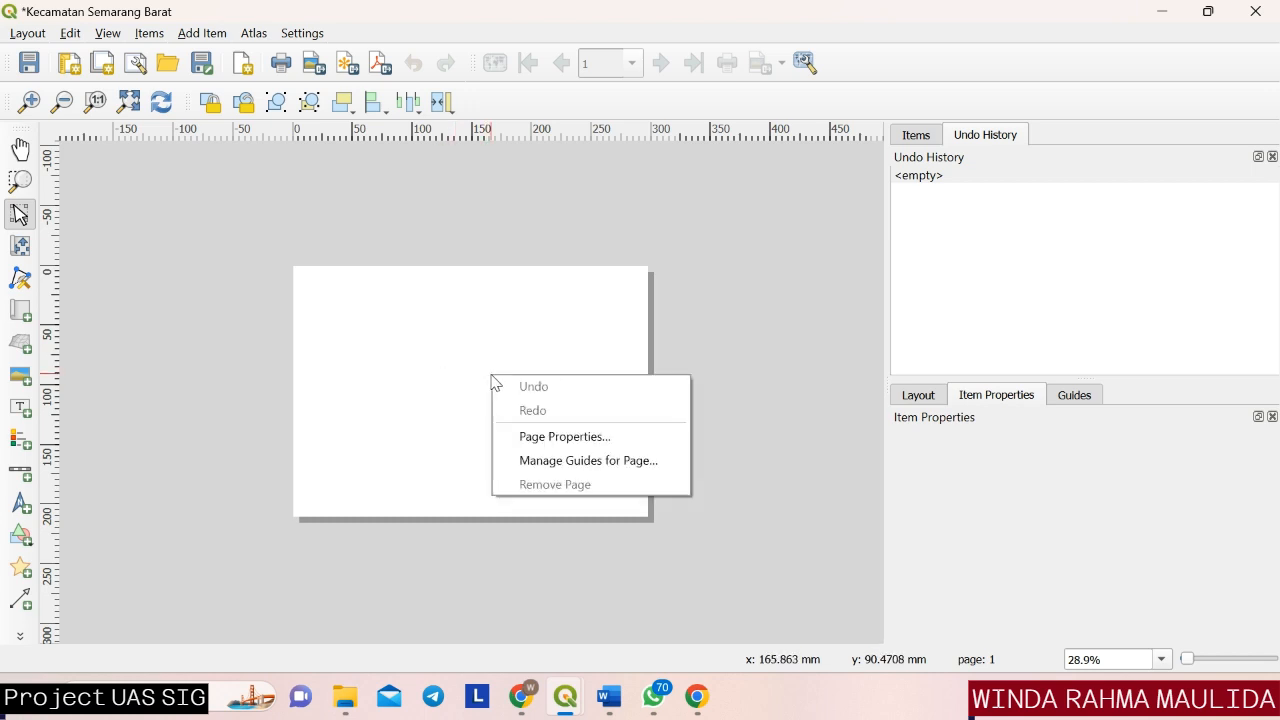
left_click(523, 443)
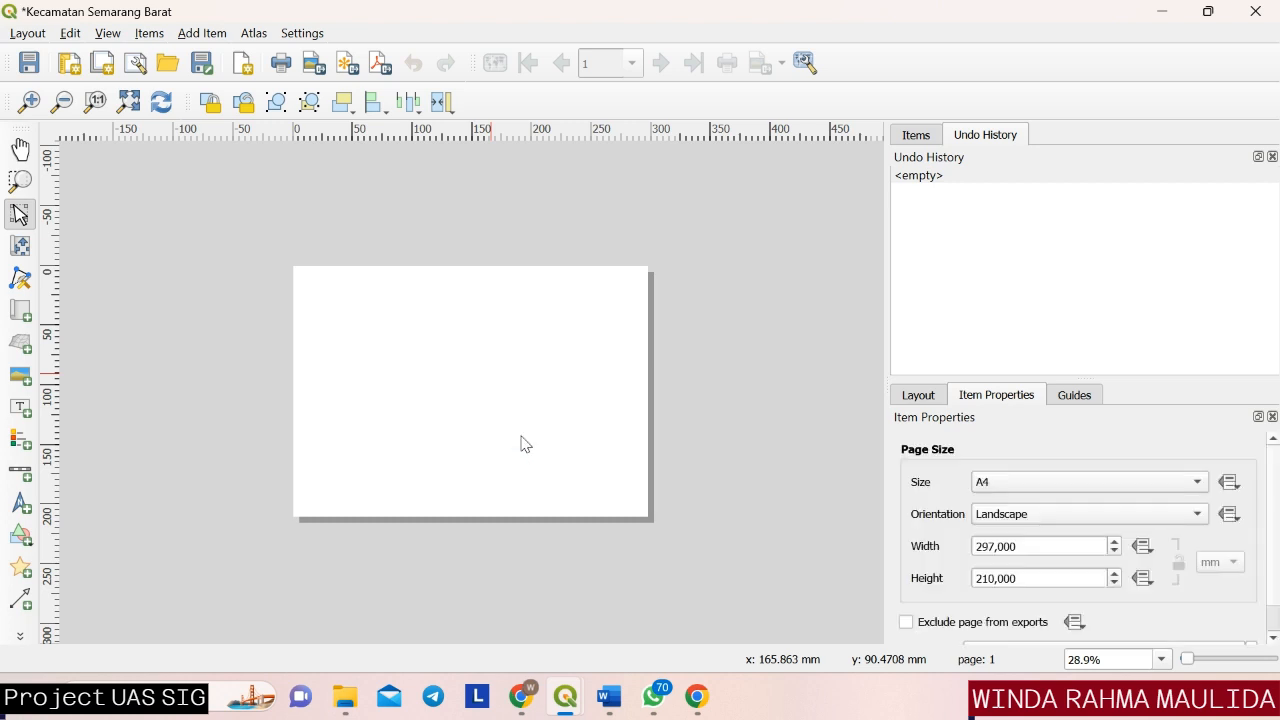
left_click(1198, 484)
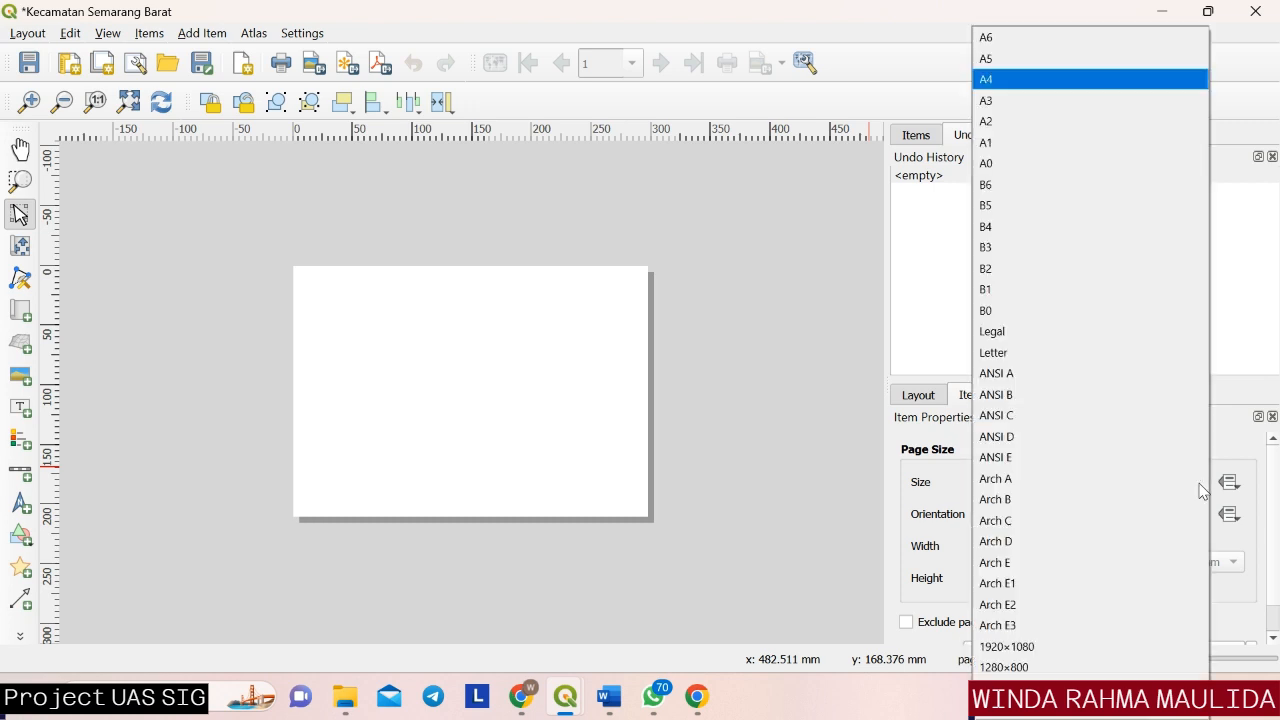
left_click(1075, 100)
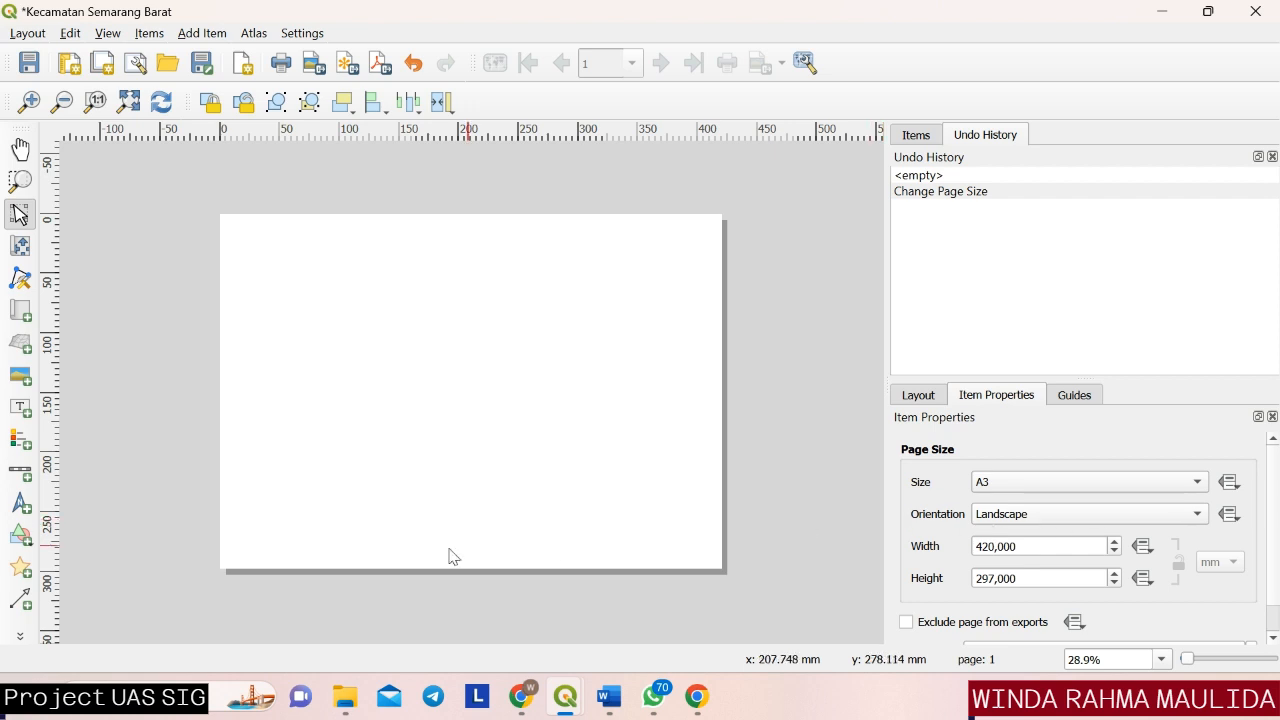
Draw a nearly square rectangle about 205 mm wide on the left part of the A3 page.
left_click(20, 540)
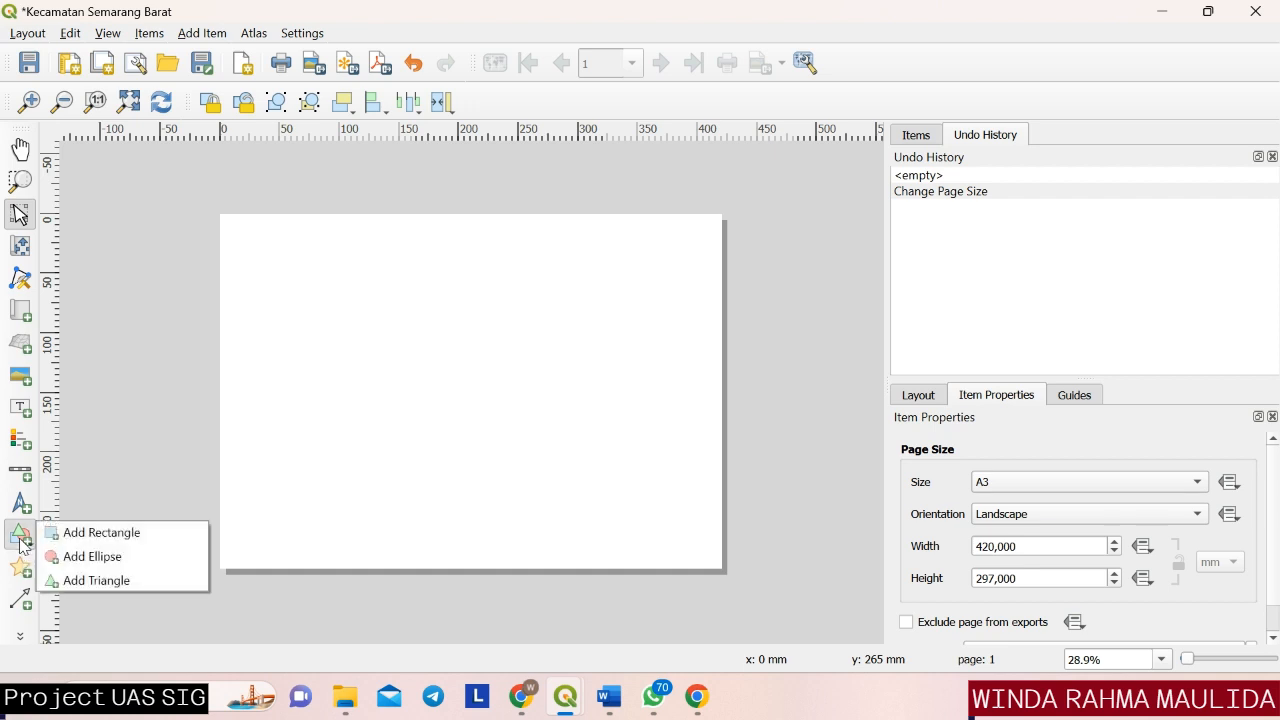
left_click(74, 534)
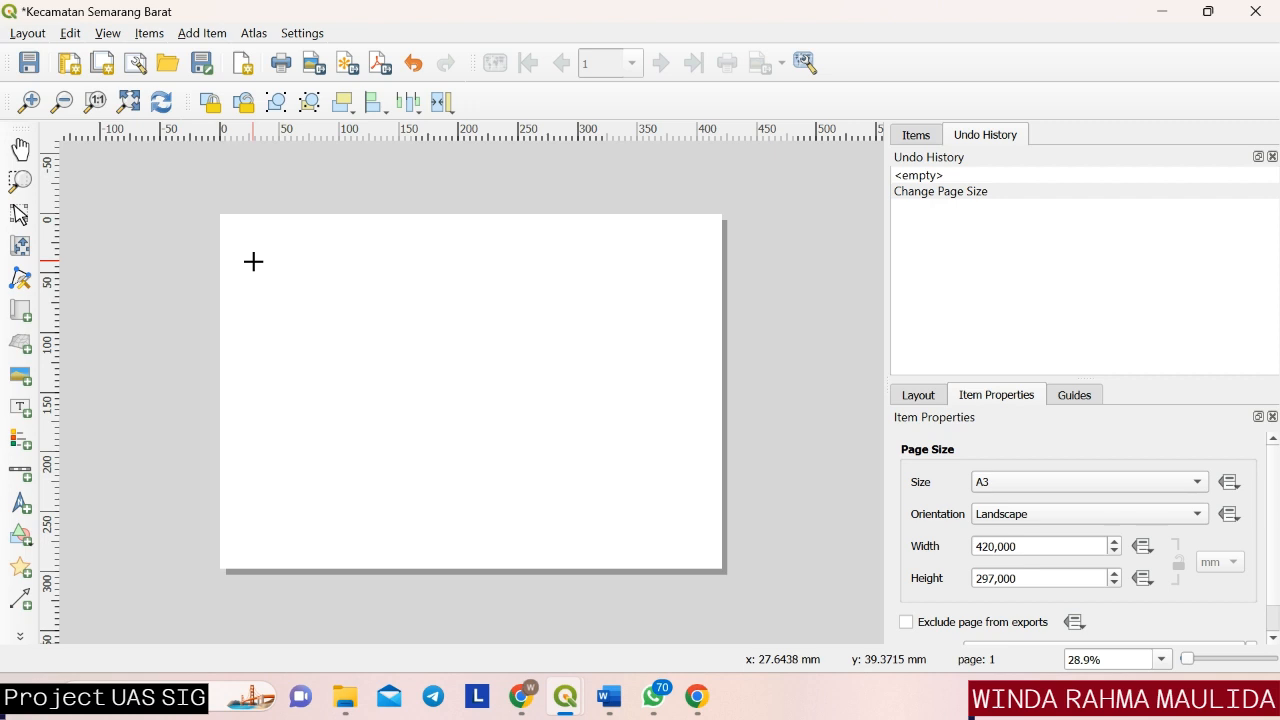
left_click_drag(253, 261, 500, 504)
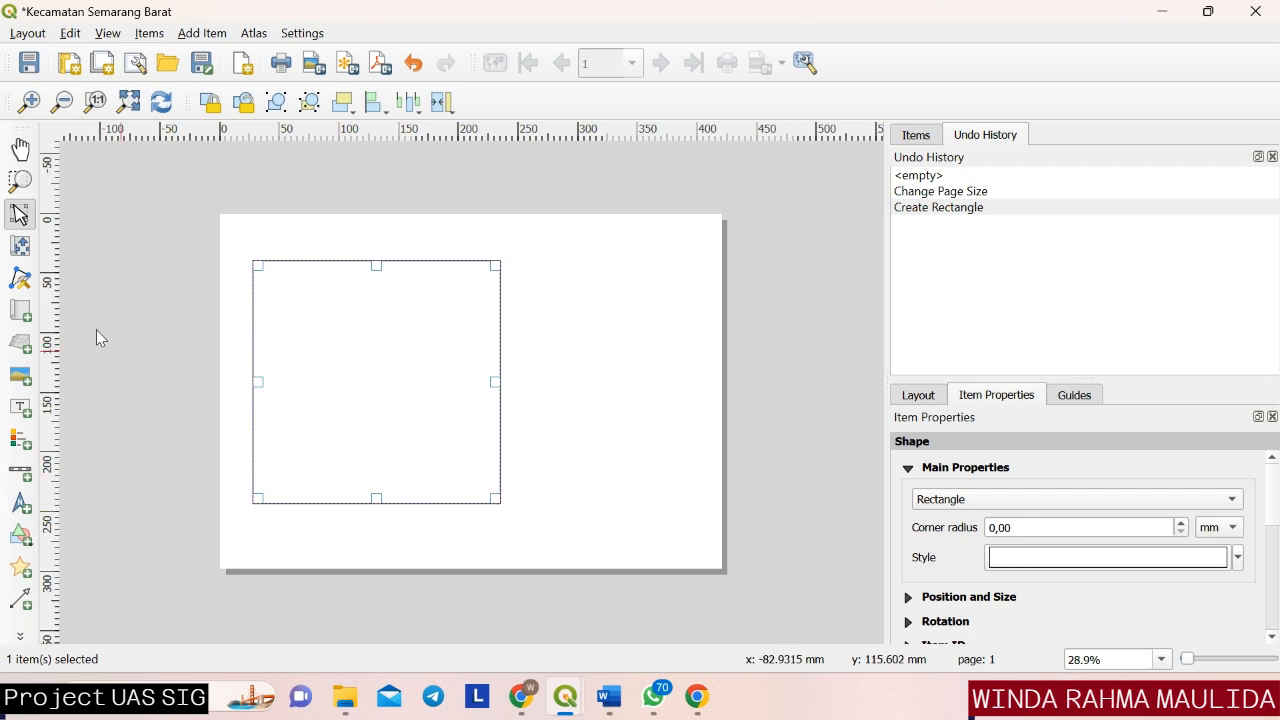
Activate the Add Map tool, then hide the Kecamatan semarang barat_modified layer in the main project window and return to the print layout.
left_click(15, 312)
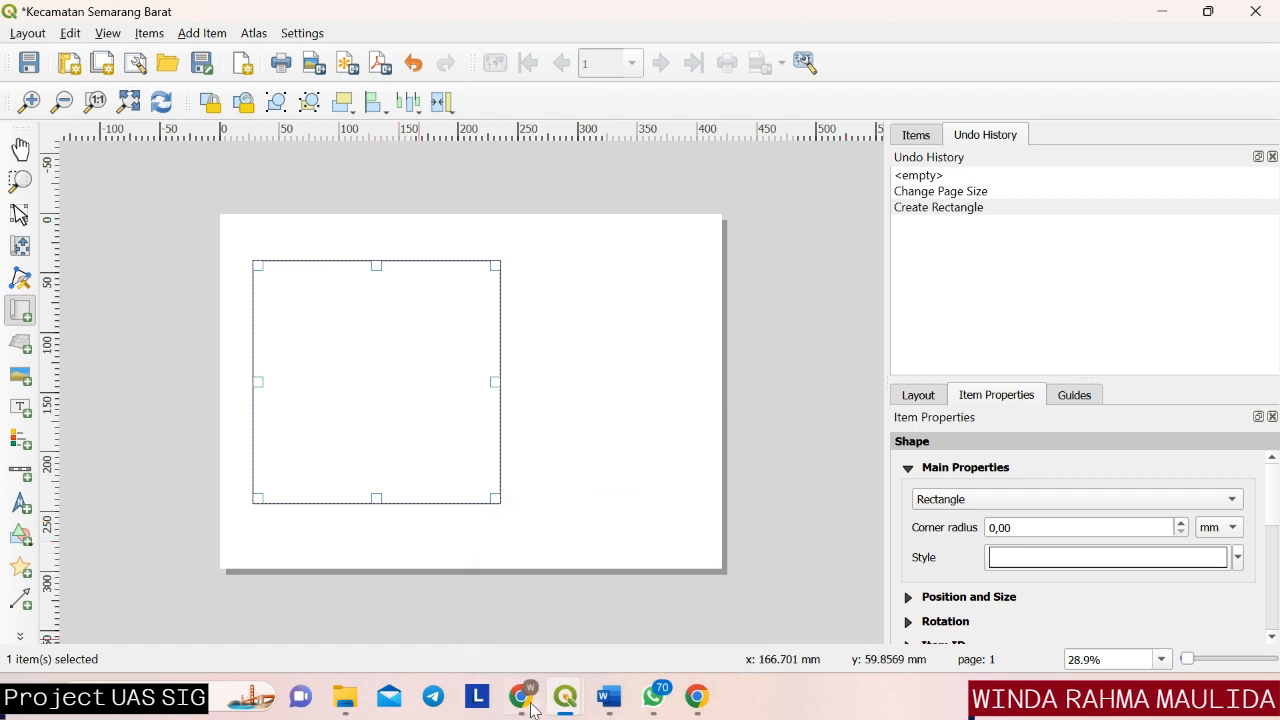
mouse_move(560, 705)
left_click(525, 630)
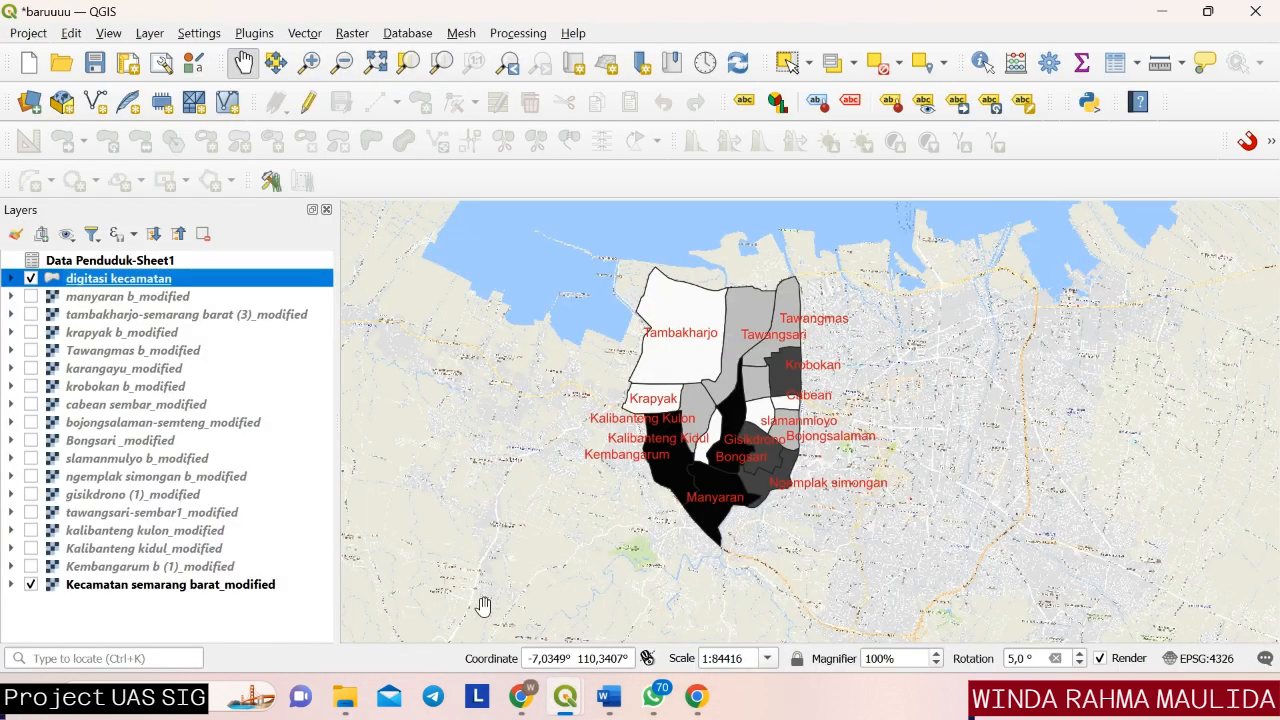
left_click(30, 586)
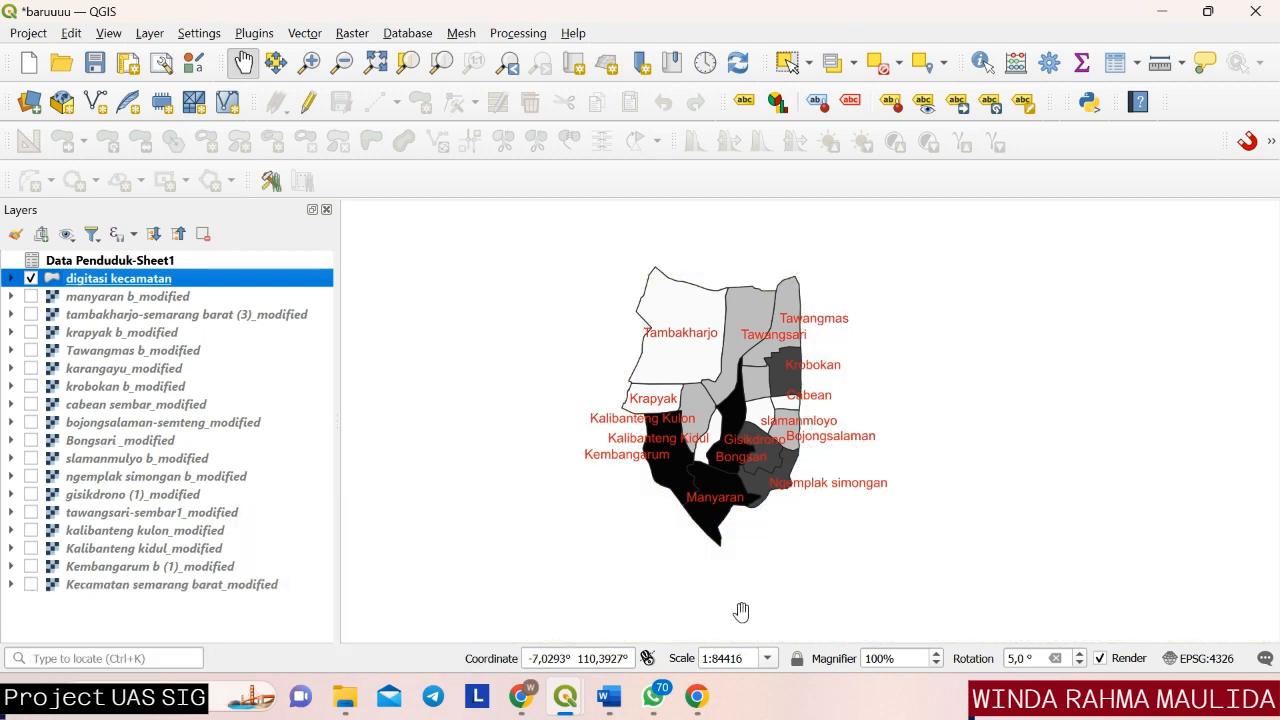
mouse_move(563, 703)
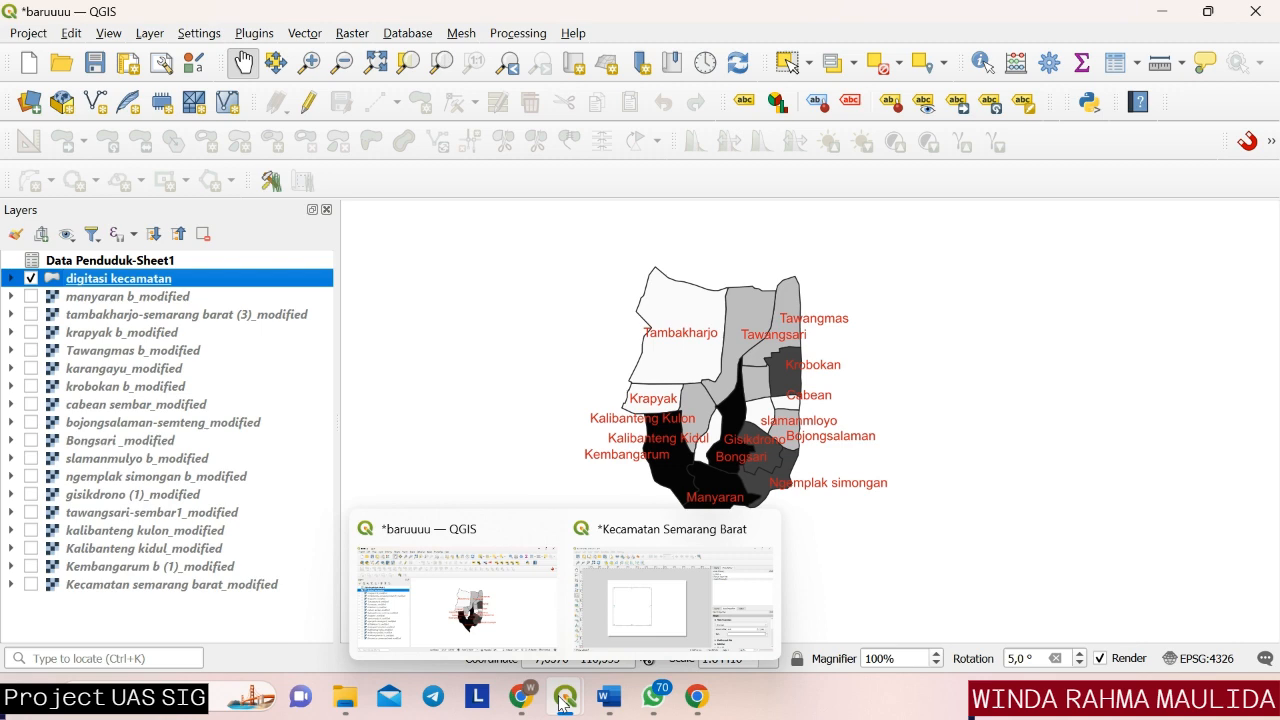
left_click(612, 636)
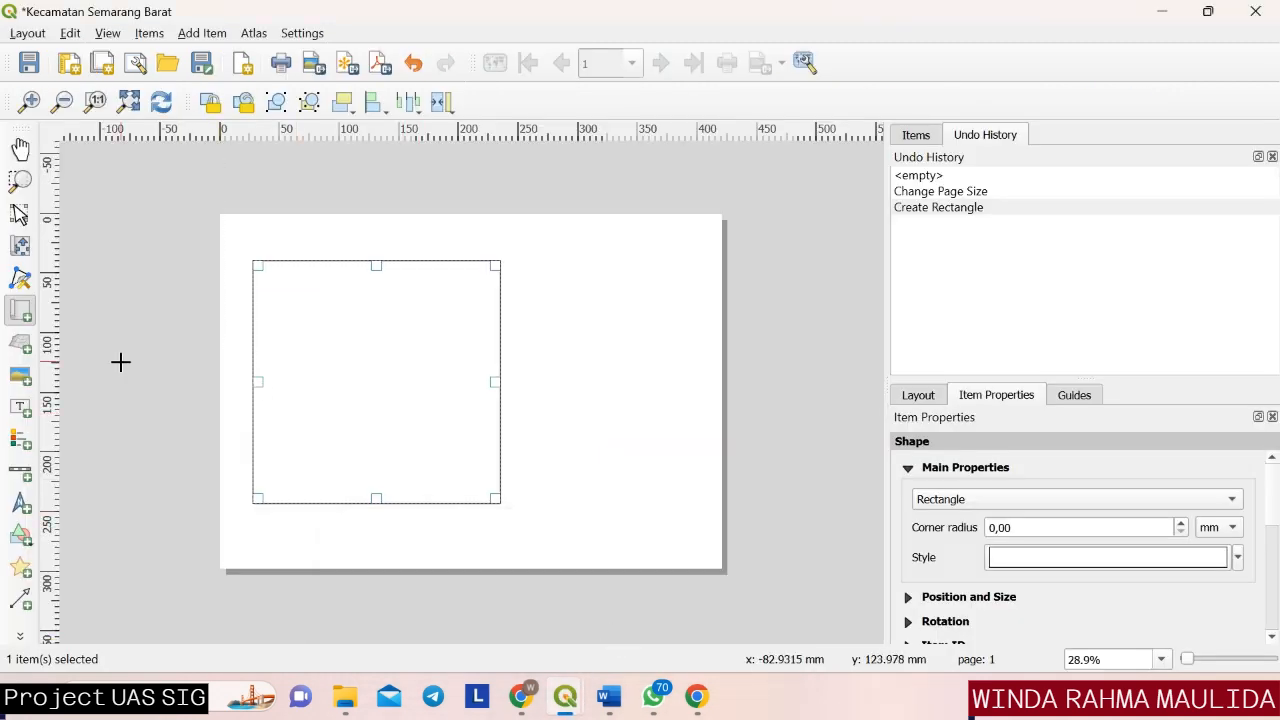
Add a map about 175 mm wide inside the rectangle, then enlarge its content and centre it in the frame.
left_click(21, 318)
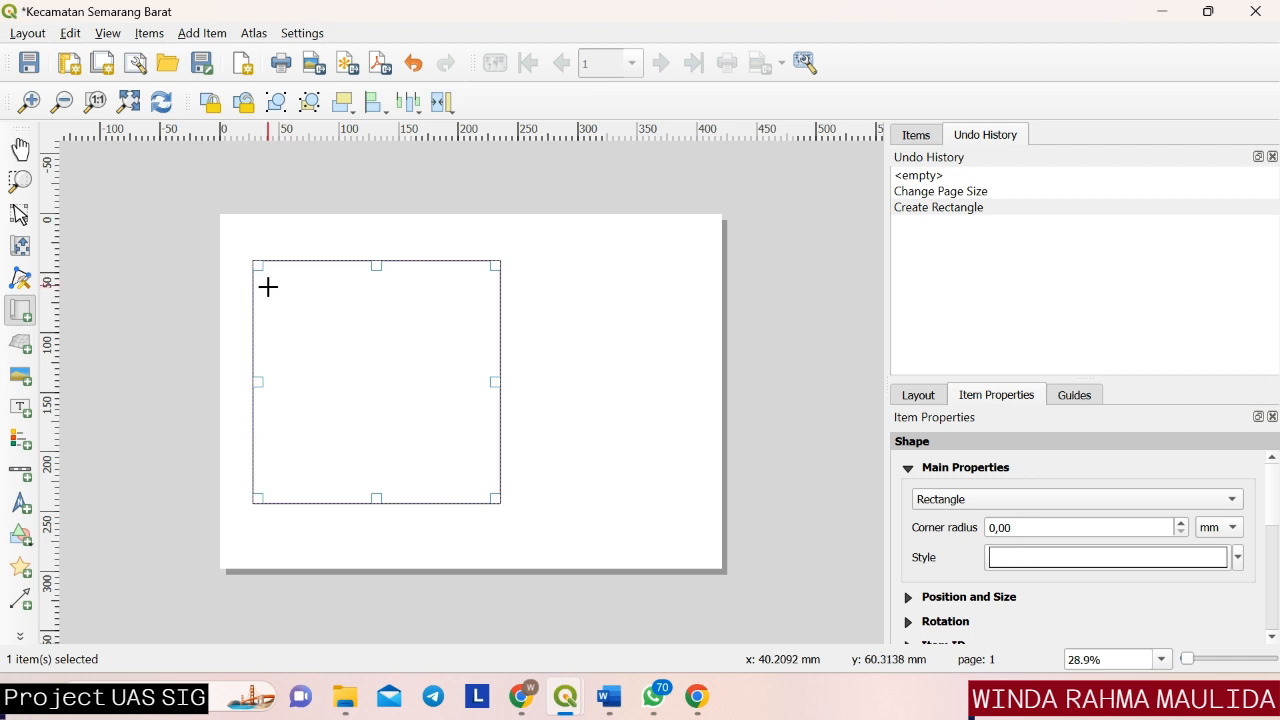
left_click_drag(268, 287, 478, 483)
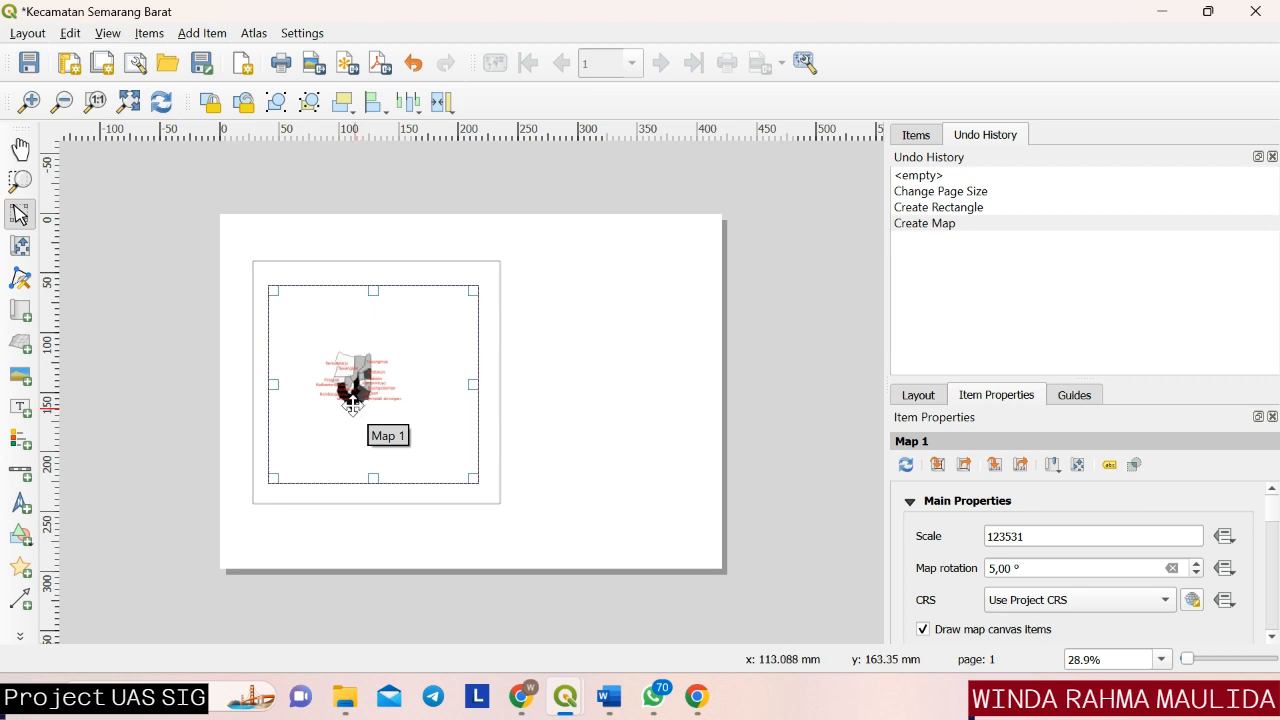
left_click(20, 245)
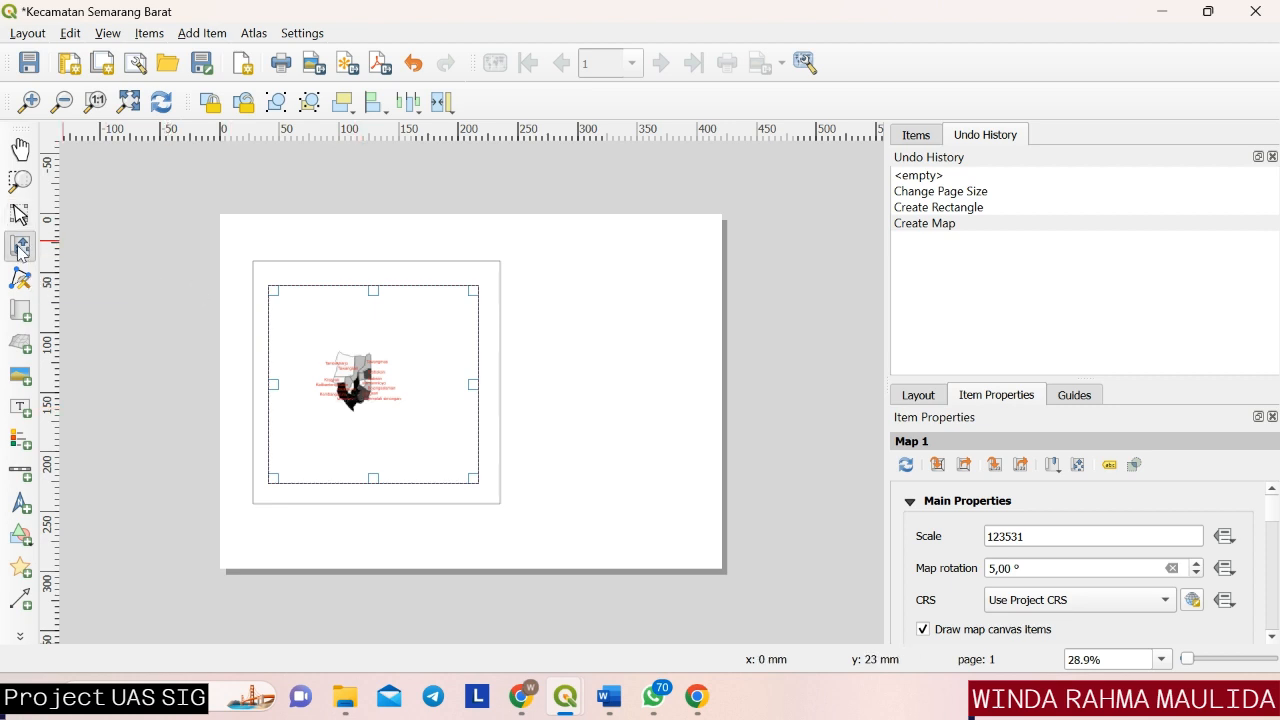
left_click(29, 104)
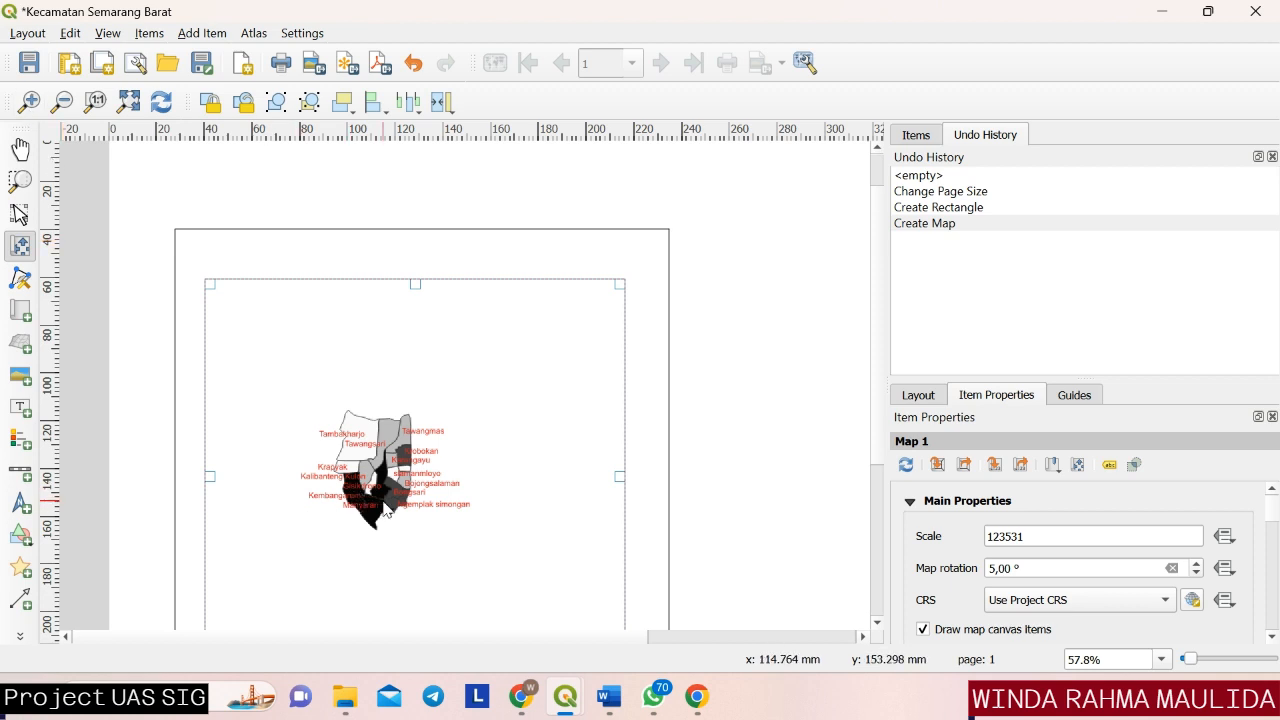
scroll(384, 510, "up", 1)
scroll(381, 497, "up", 1)
scroll(381, 499, "down", 1)
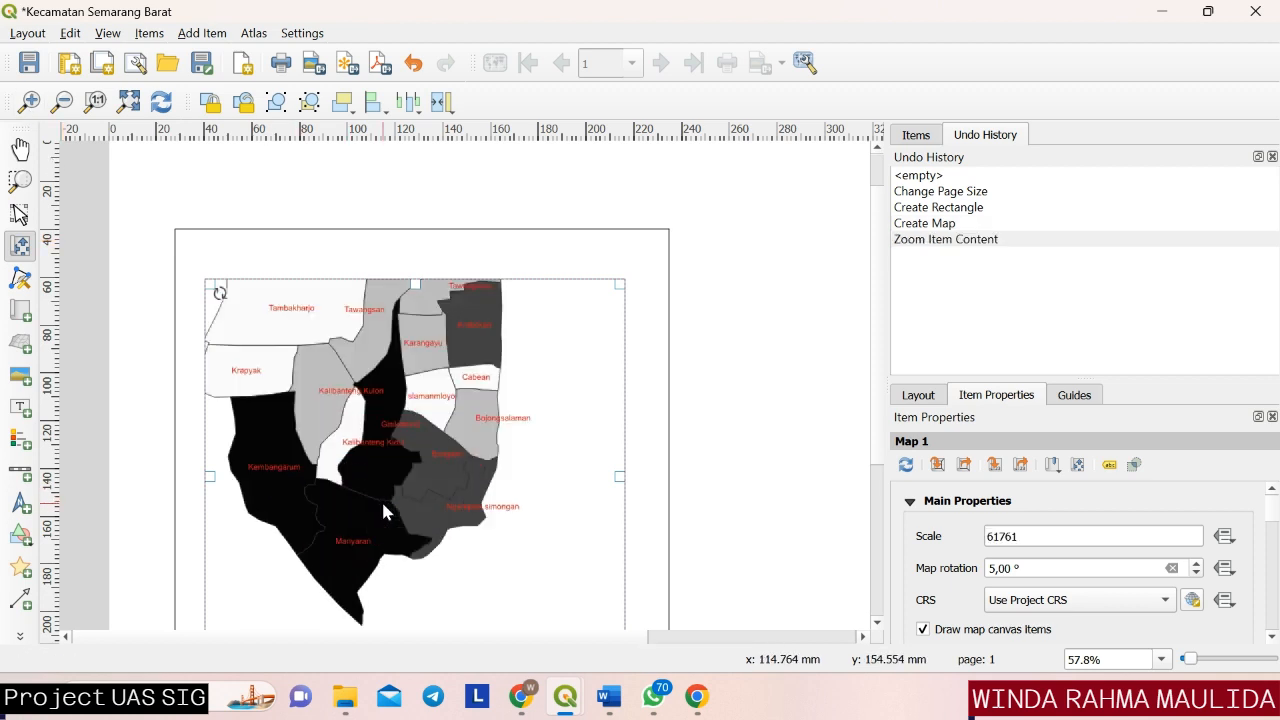
left_click_drag(346, 500, 405, 491)
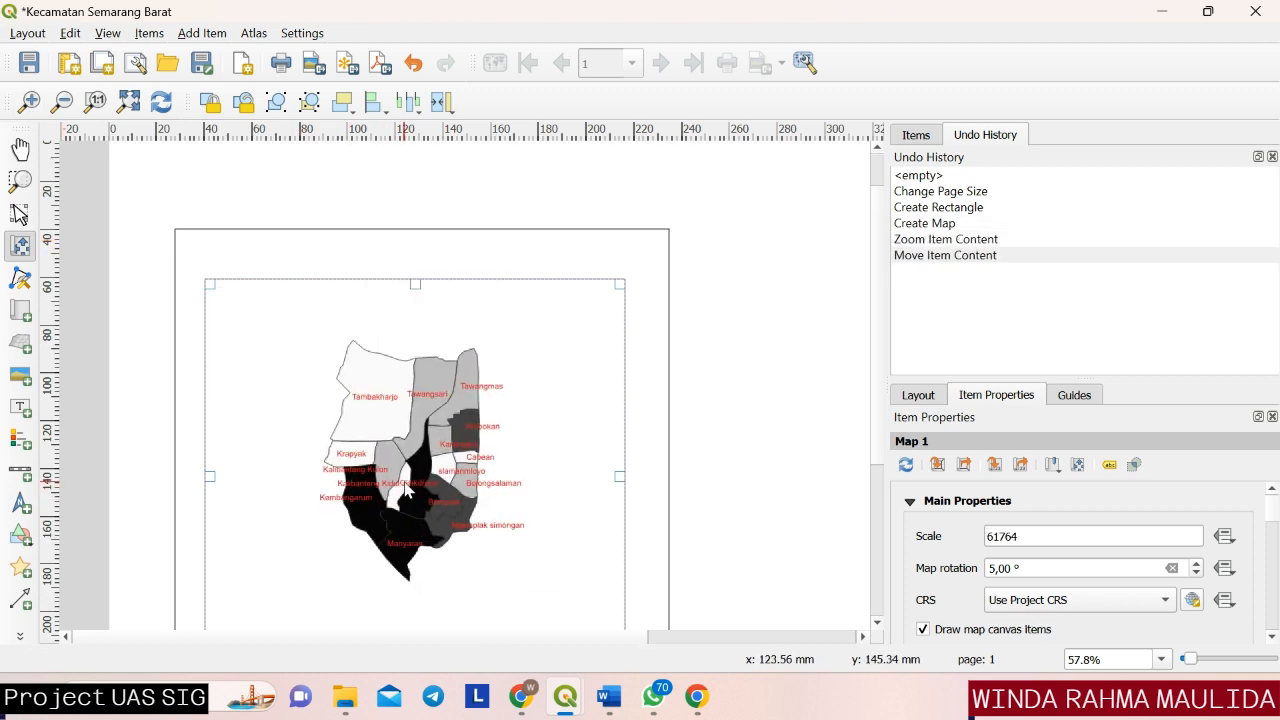
scroll(405, 490, "up", 1)
scroll(405, 488, "down", 1)
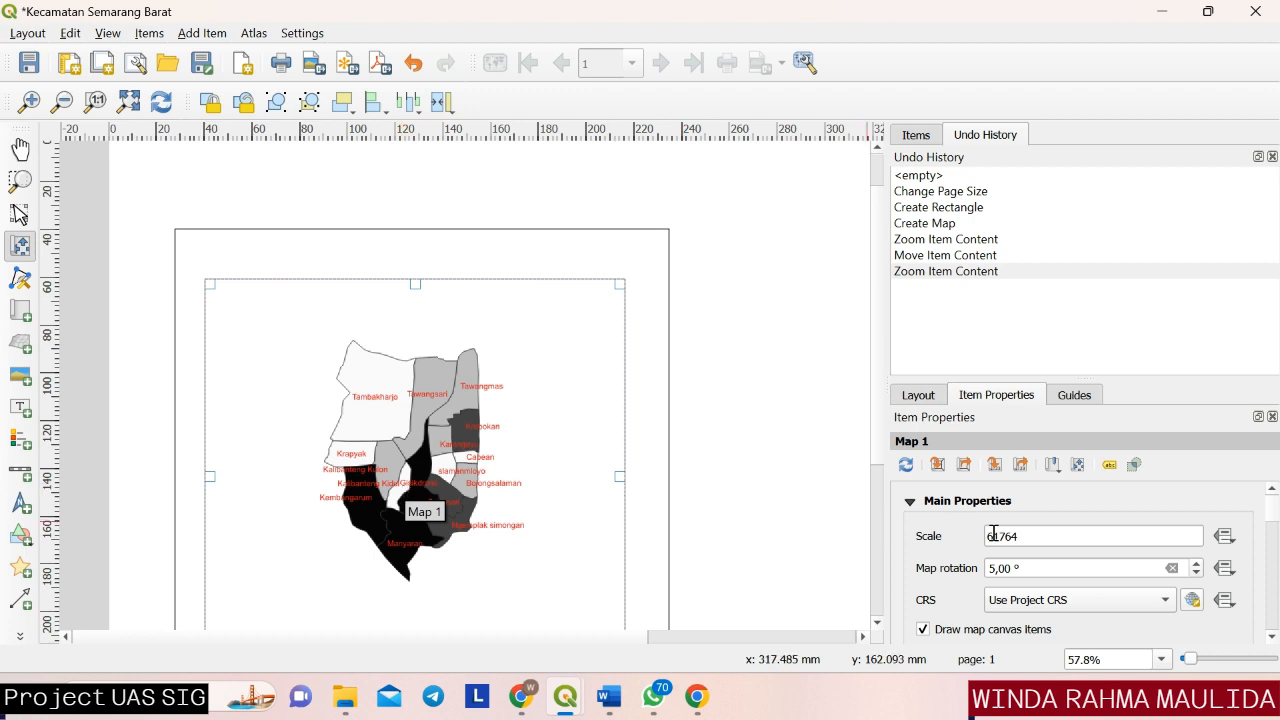
Set the map's scale to 50063 and its rotation to 0°.
left_click(1031, 540)
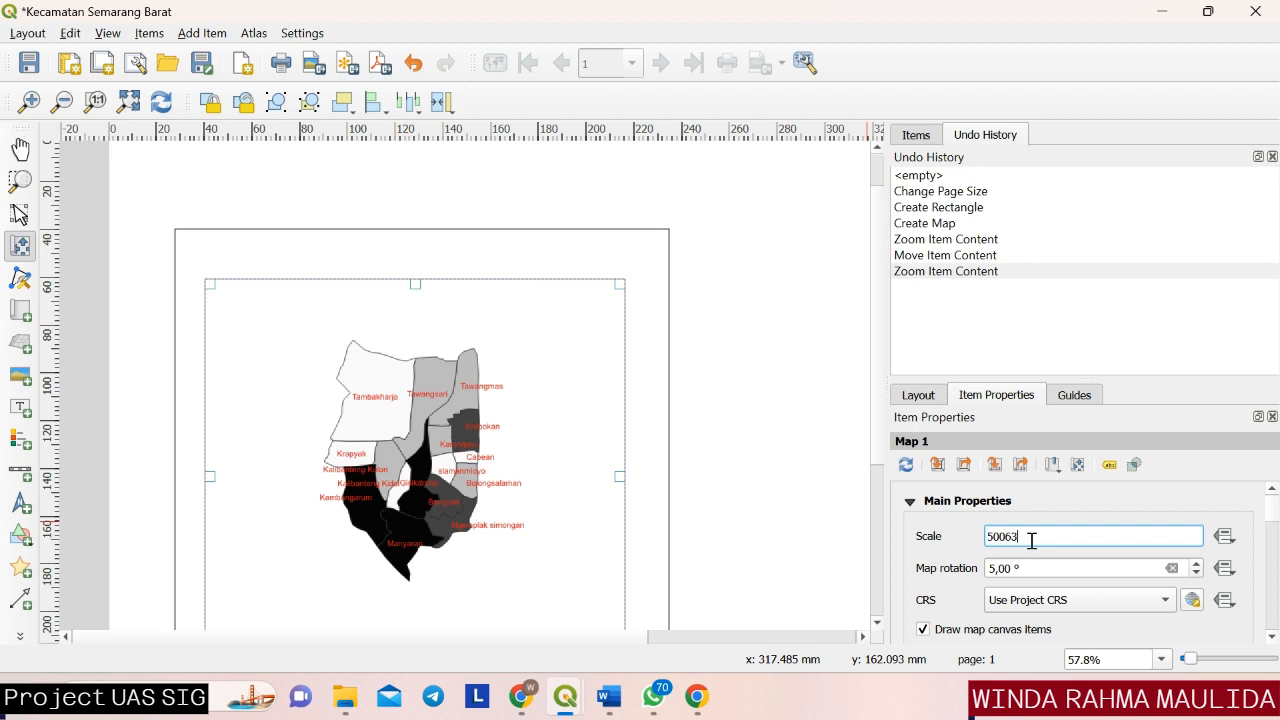
left_click(840, 555)
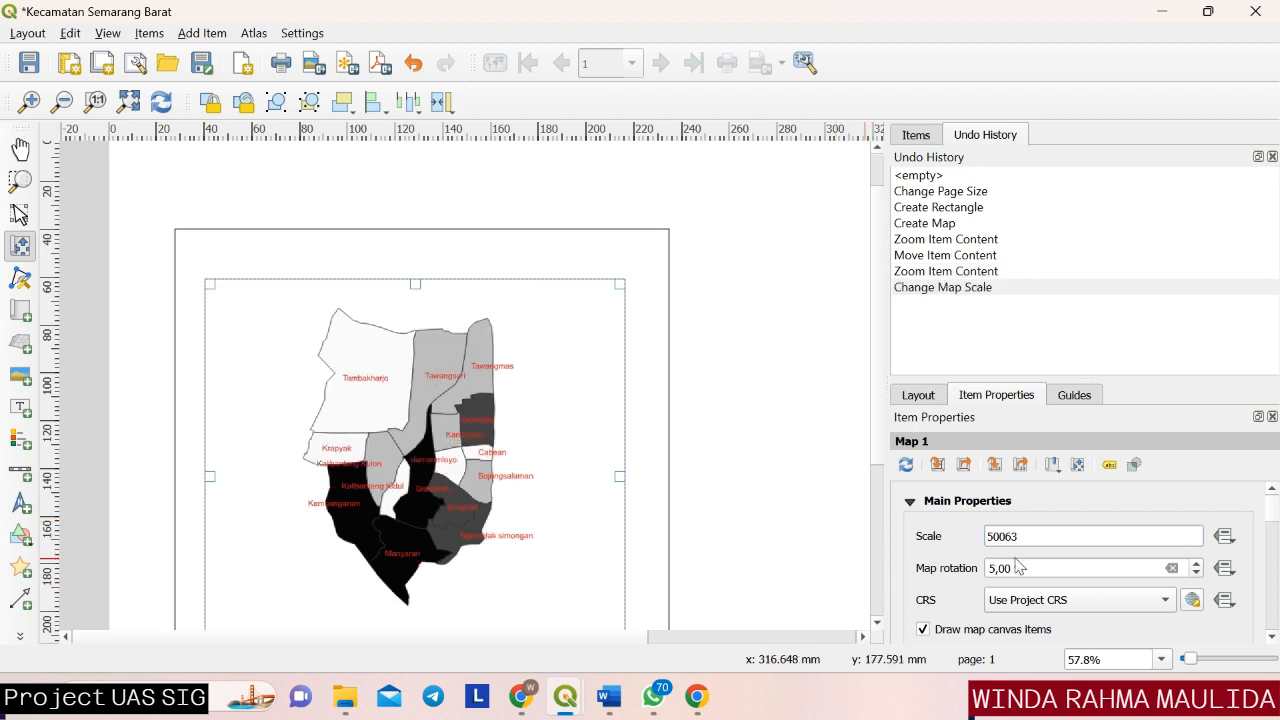
left_click(1196, 573)
left_click(1196, 573)
left_click(1196, 573)
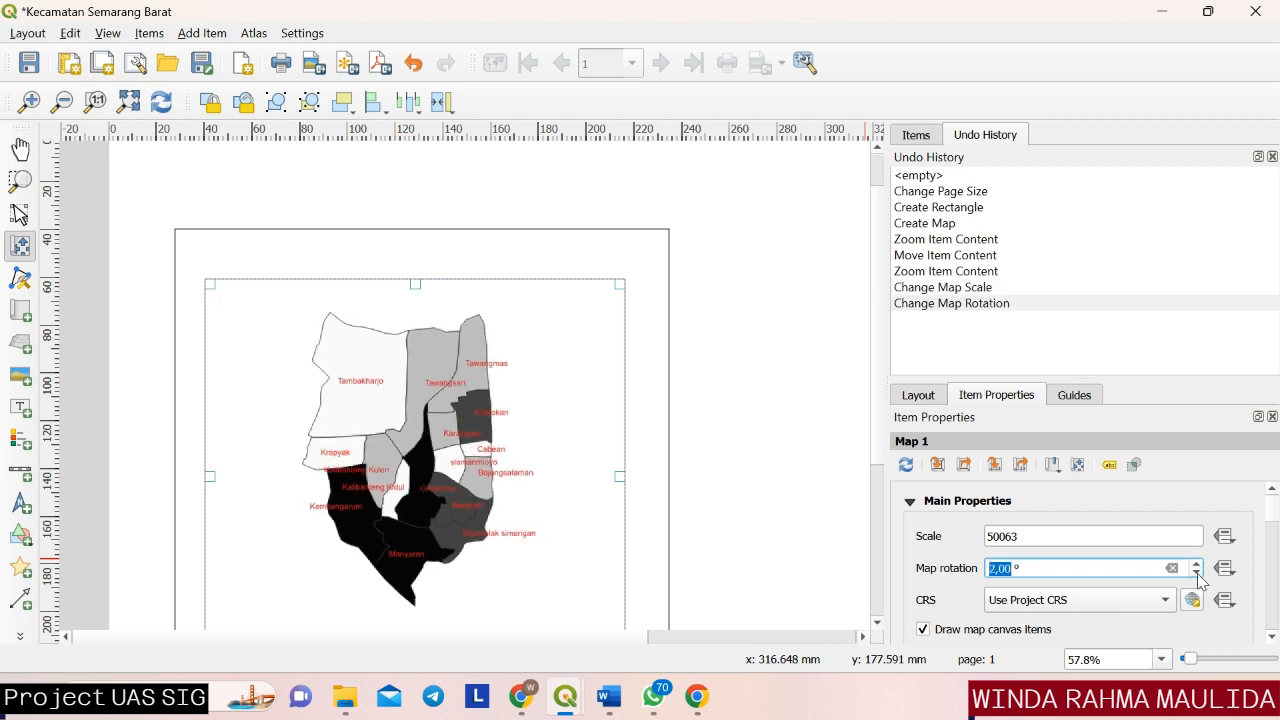
left_click(1196, 573)
left_click(1196, 573)
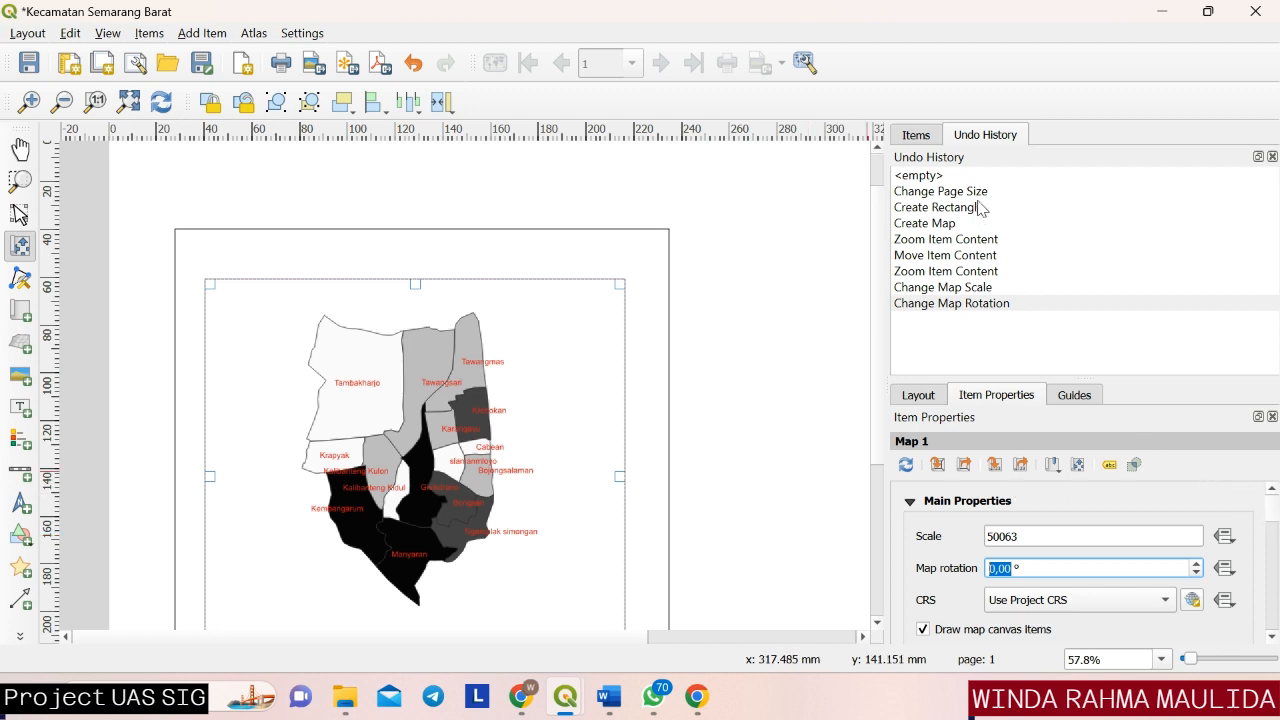
Enlarge the item properties area, add a new grid to the map and open the grid's settings for modification.
left_click_drag(1146, 374, 1137, 223)
left_click(920, 135)
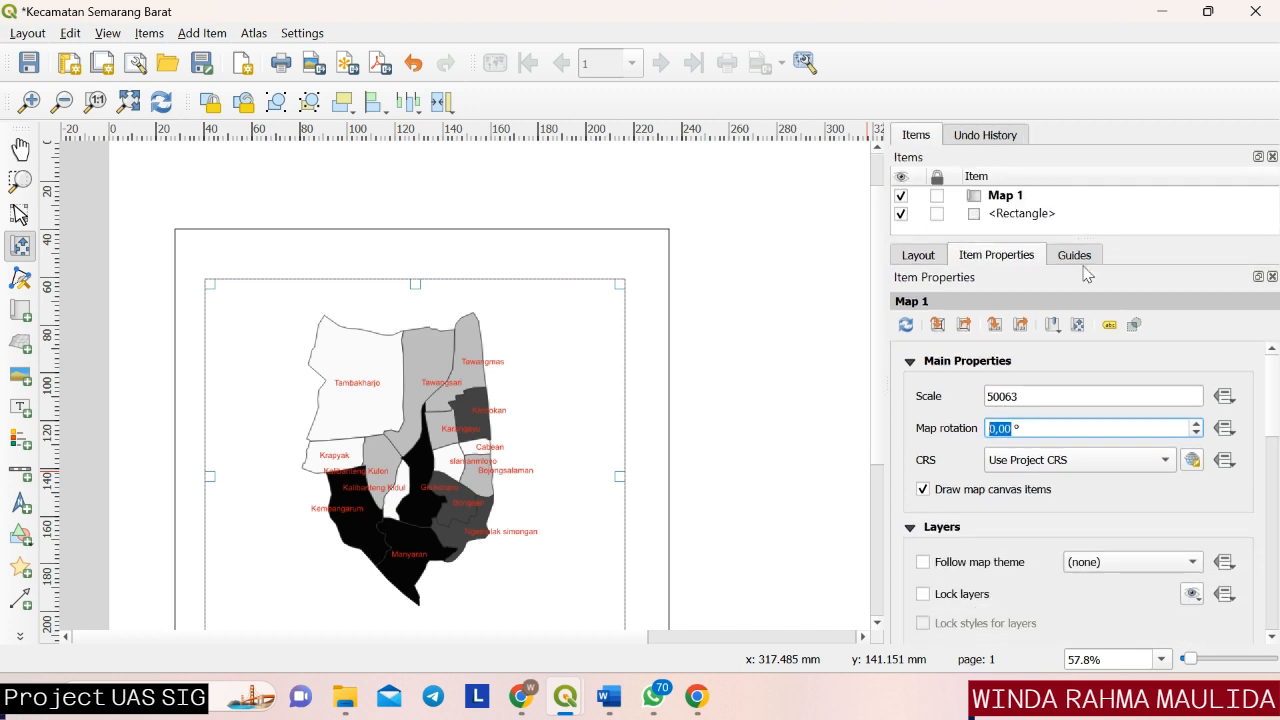
scroll(1268, 451, "down", 3)
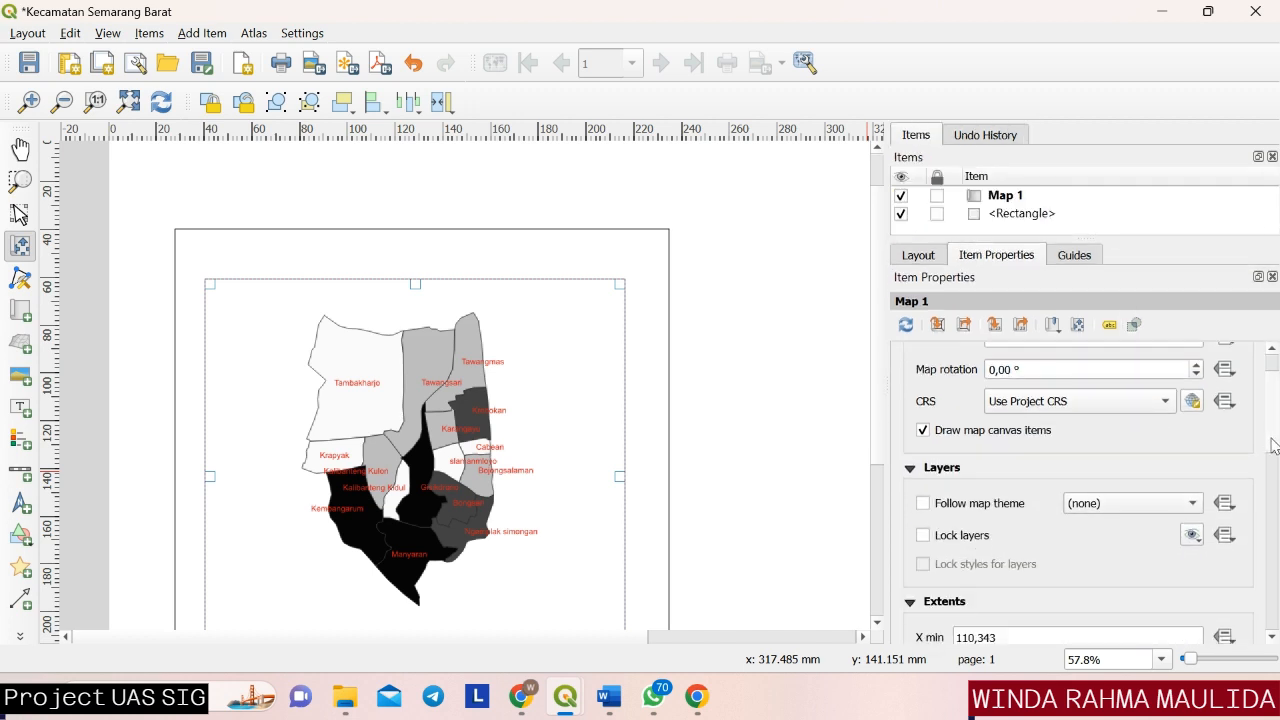
scroll(1268, 478, "down", 6)
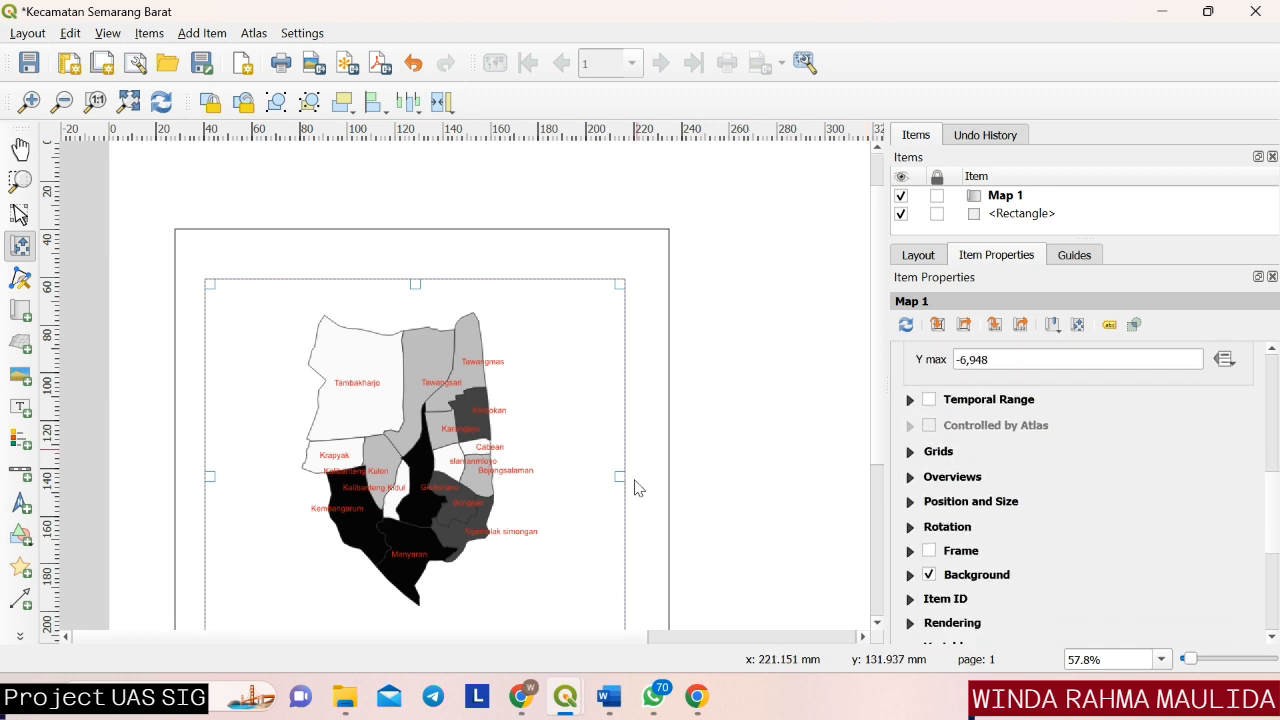
left_click(940, 454)
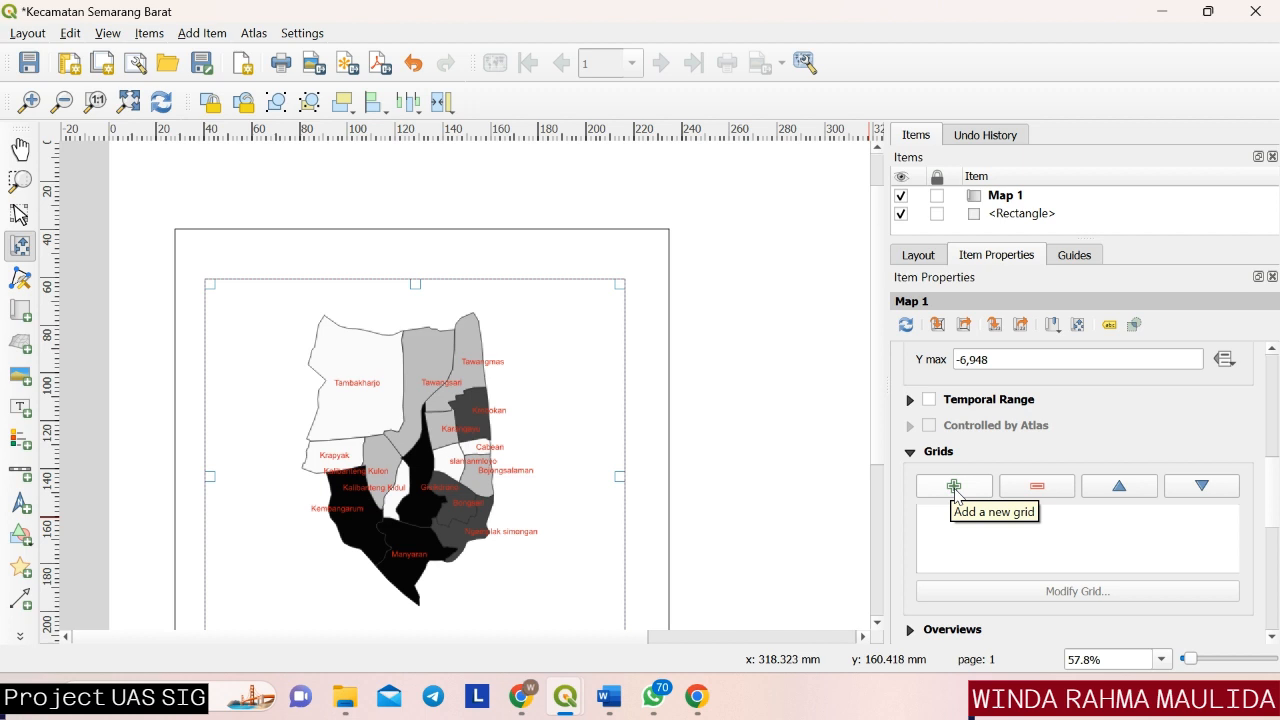
left_click(954, 487)
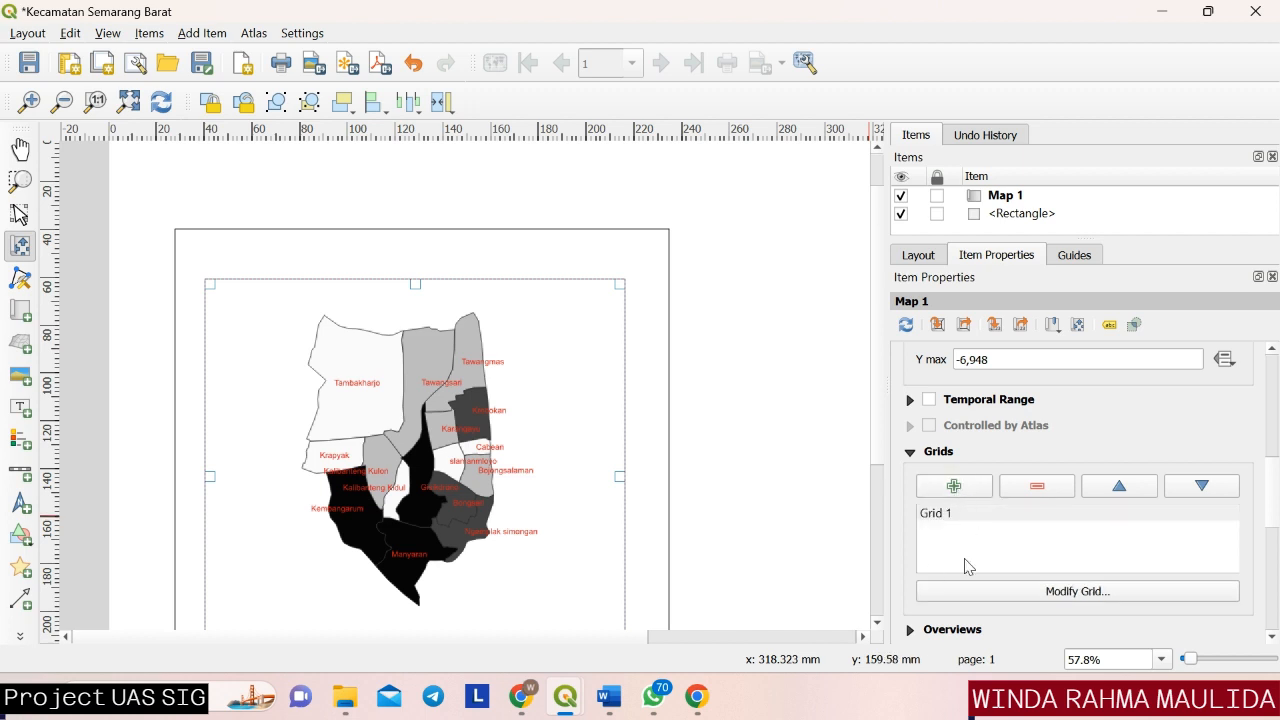
left_click(977, 516)
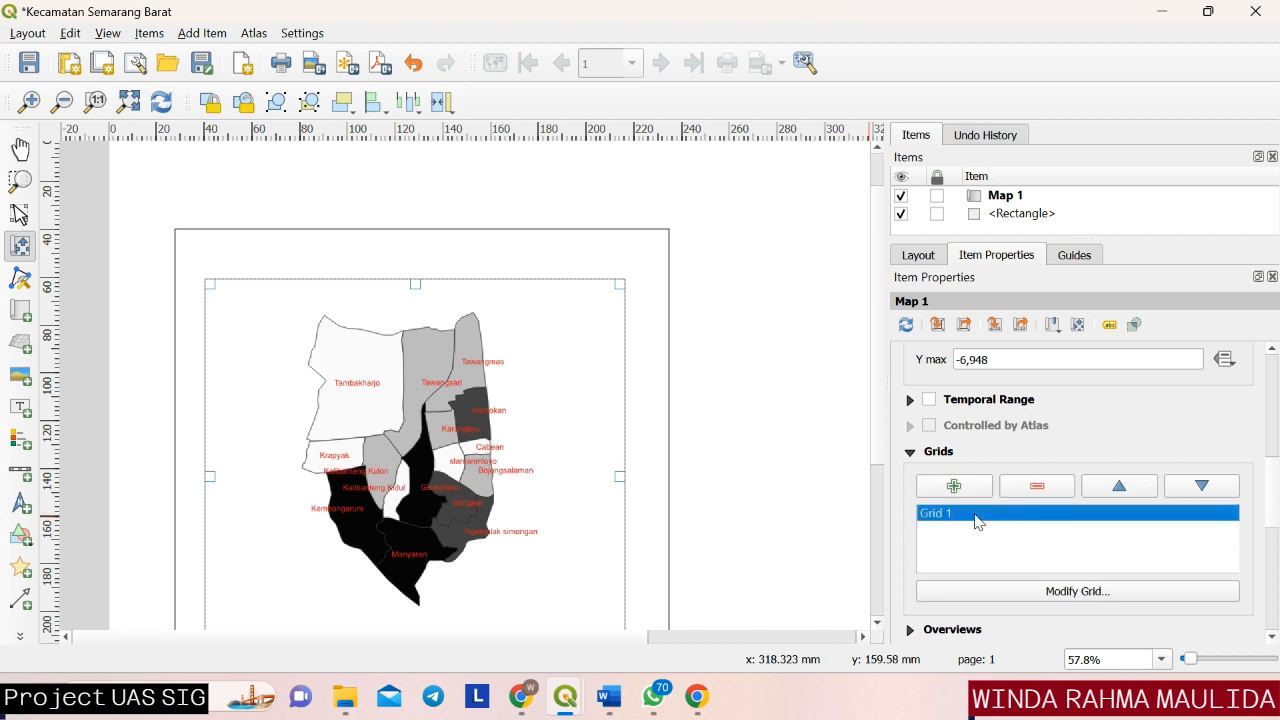
left_click(1050, 594)
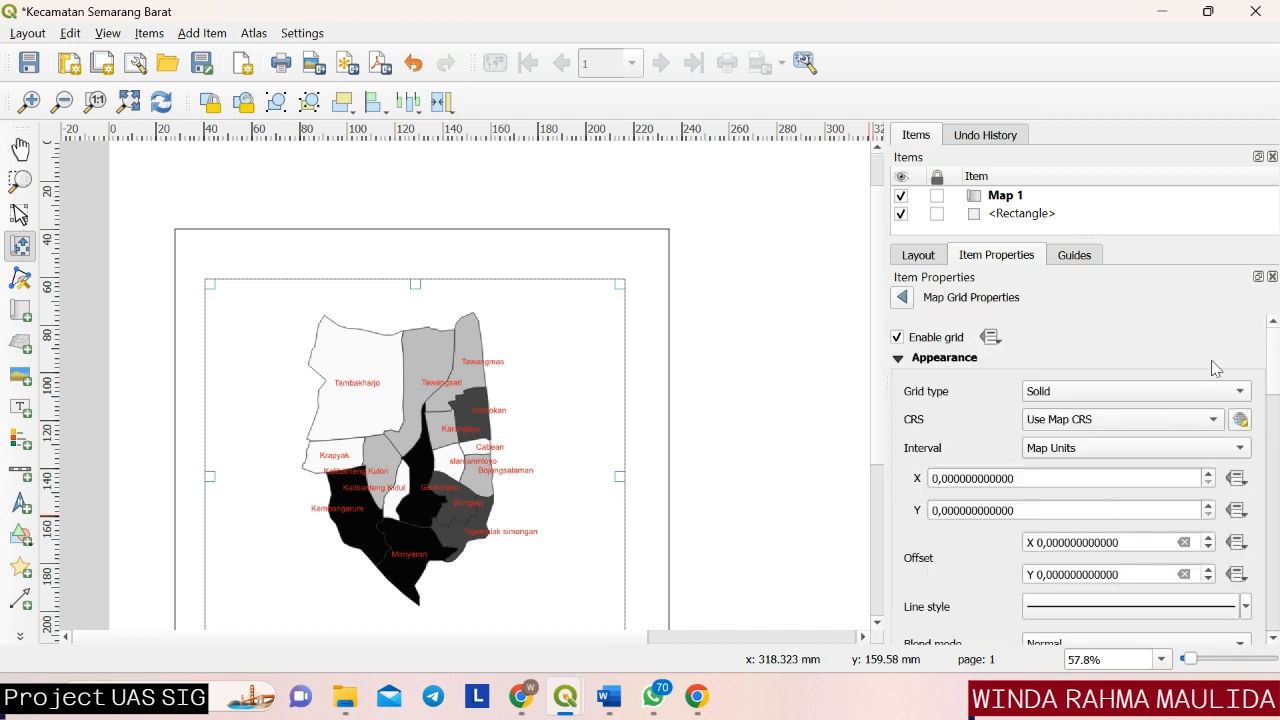
Set the grid interval unit to Centimeters with X and Y spacings of 5.
left_click_drag(1275, 357, 1276, 358)
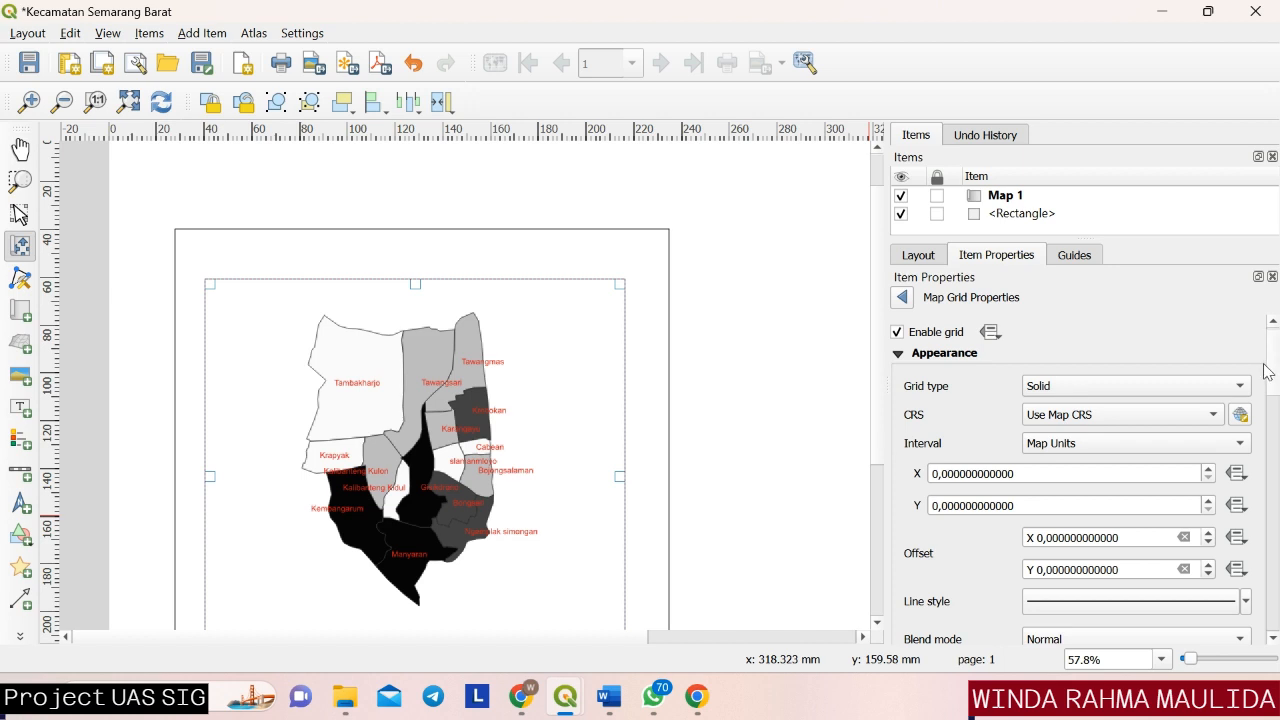
left_click(1205, 443)
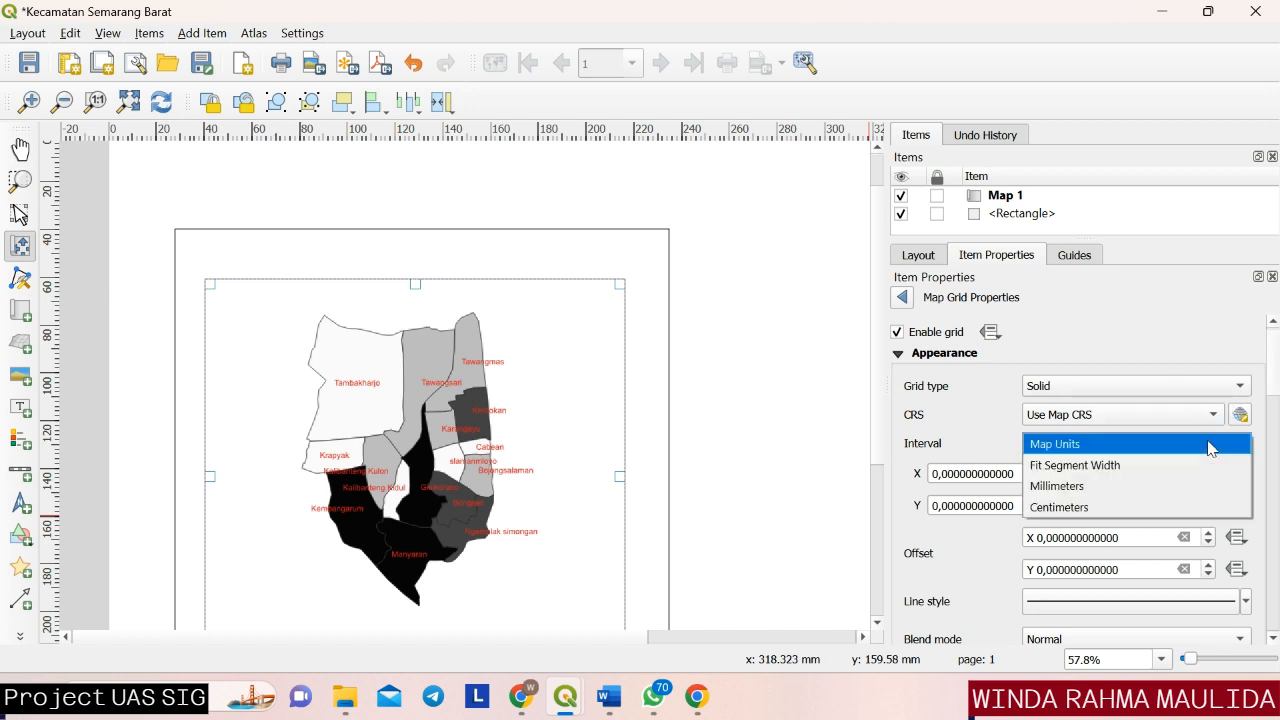
left_click(1153, 509)
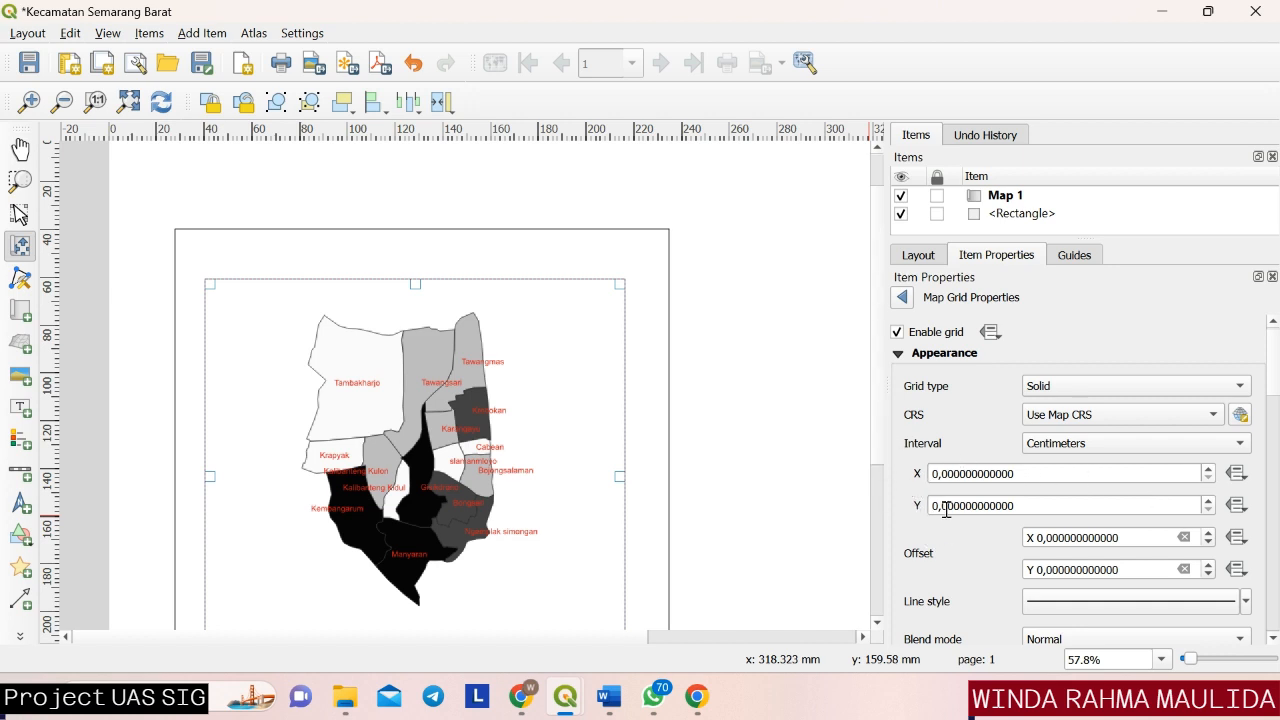
left_click(1208, 468)
left_click(1208, 468)
left_click(1208, 468)
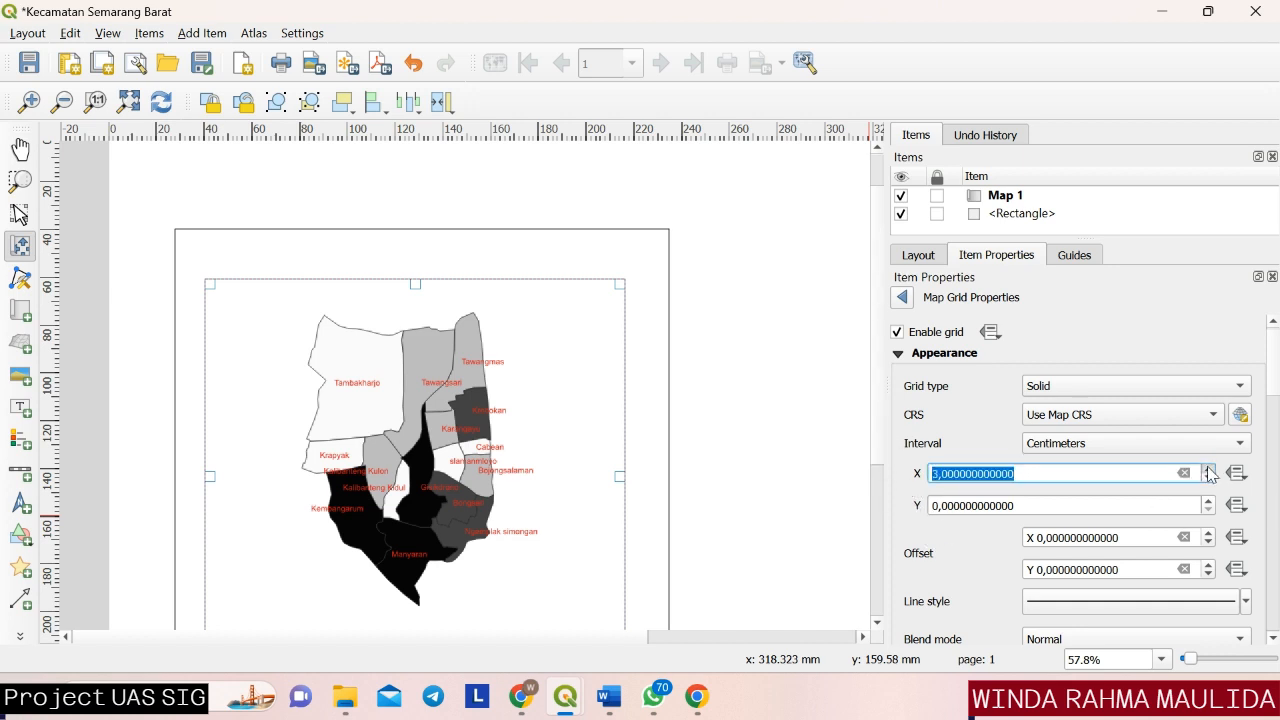
left_click(1208, 468)
left_click(1208, 500)
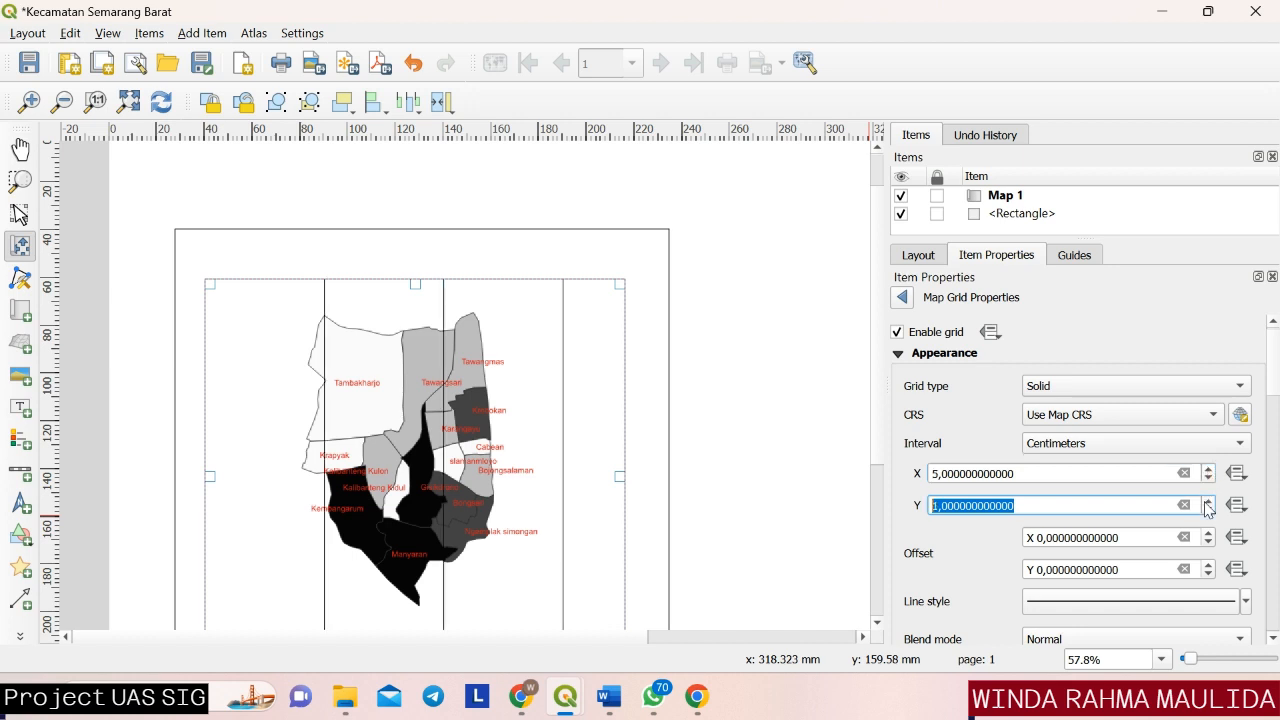
left_click(1208, 503)
left_click(1208, 503)
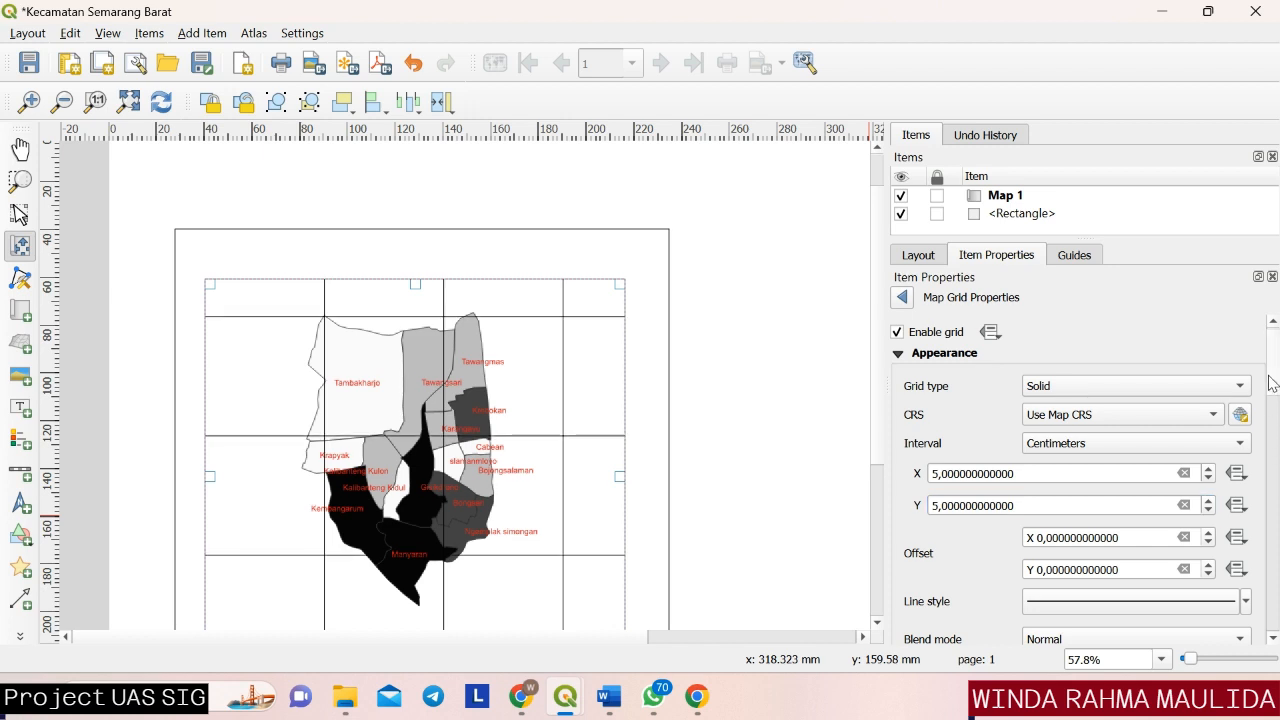
Set the map grid's frame style to Zebra.
scroll(1270, 400, "down", 4)
scroll(1272, 430, "down", 1)
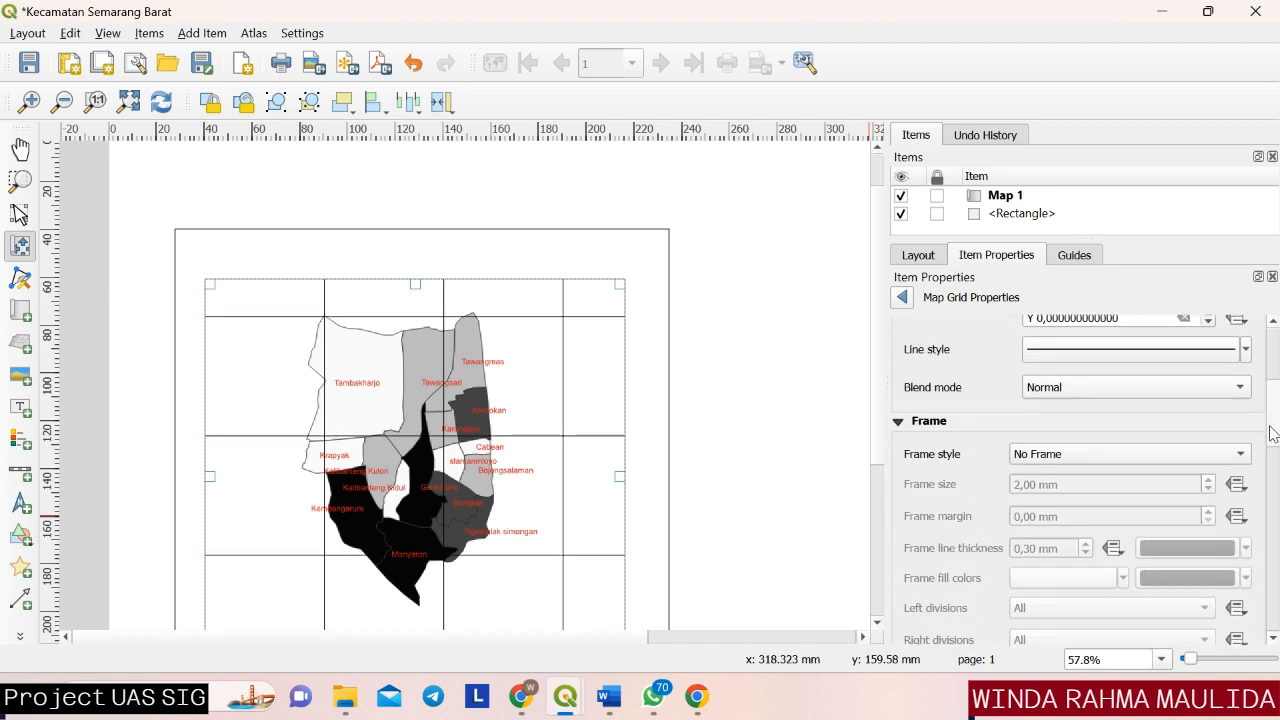
scroll(1274, 418, "up", 5)
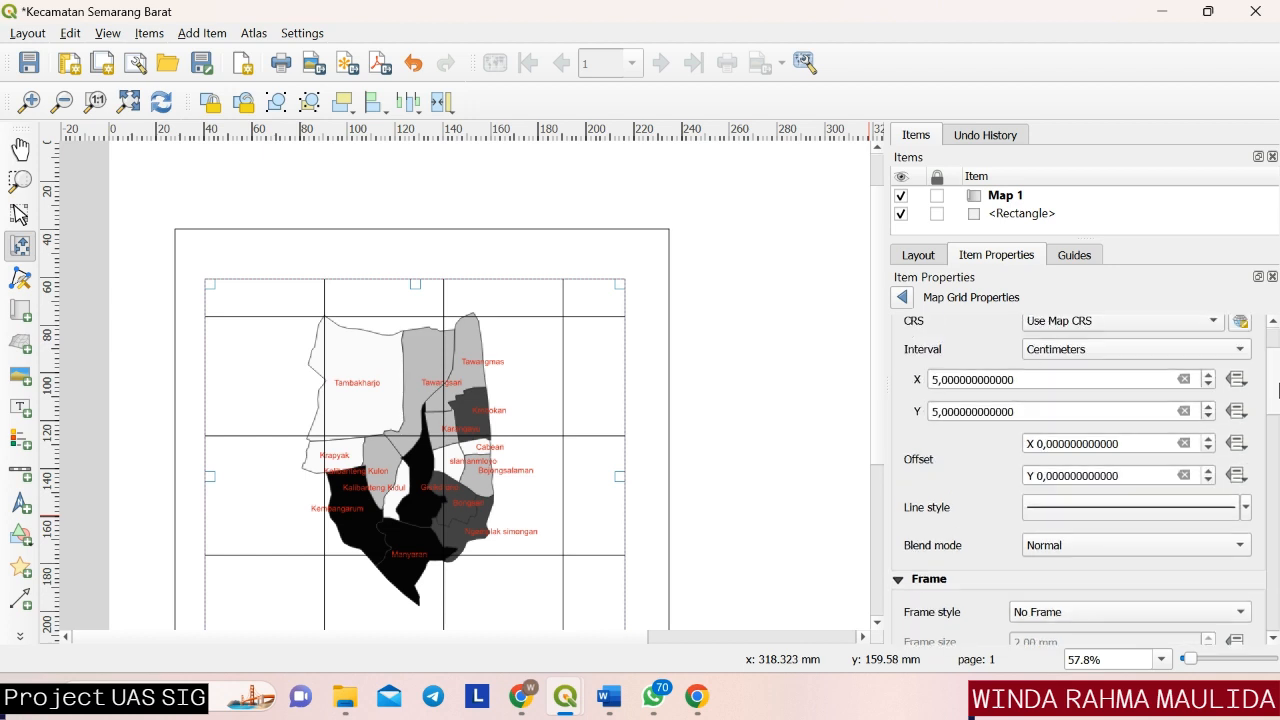
scroll(1177, 456, "down", 5)
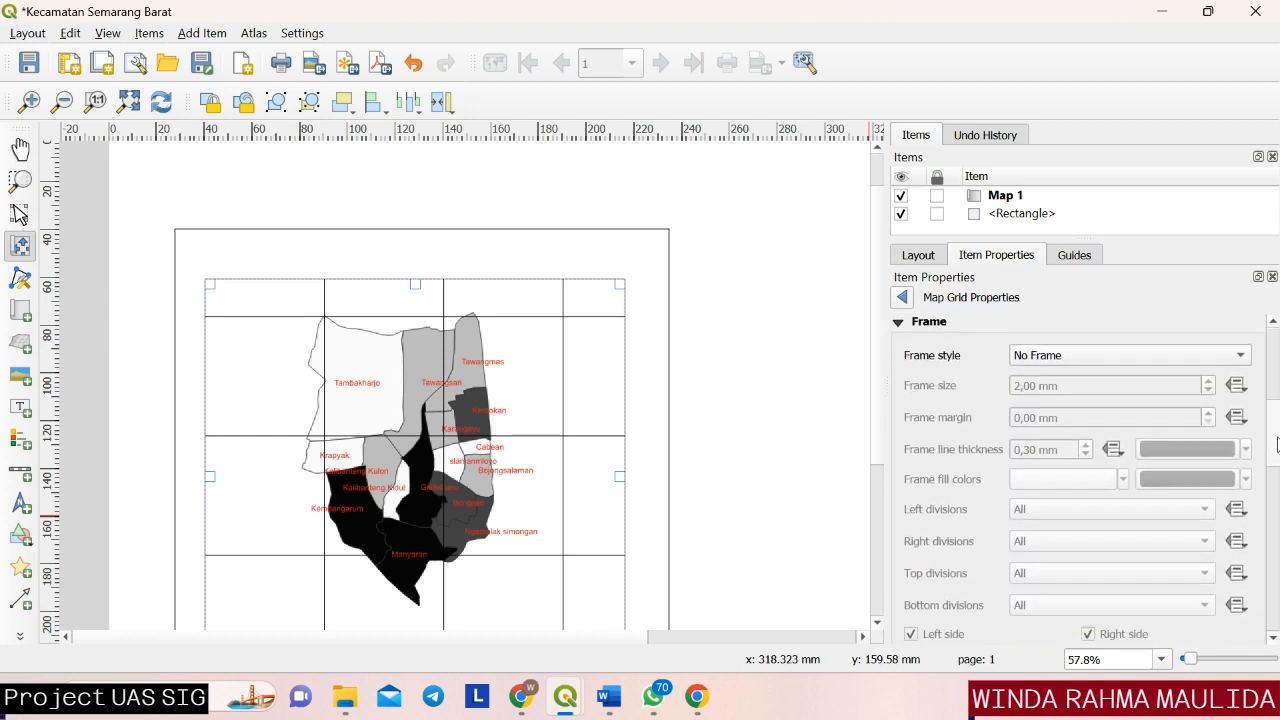
scroll(1177, 456, "up", 1)
left_click(1168, 428)
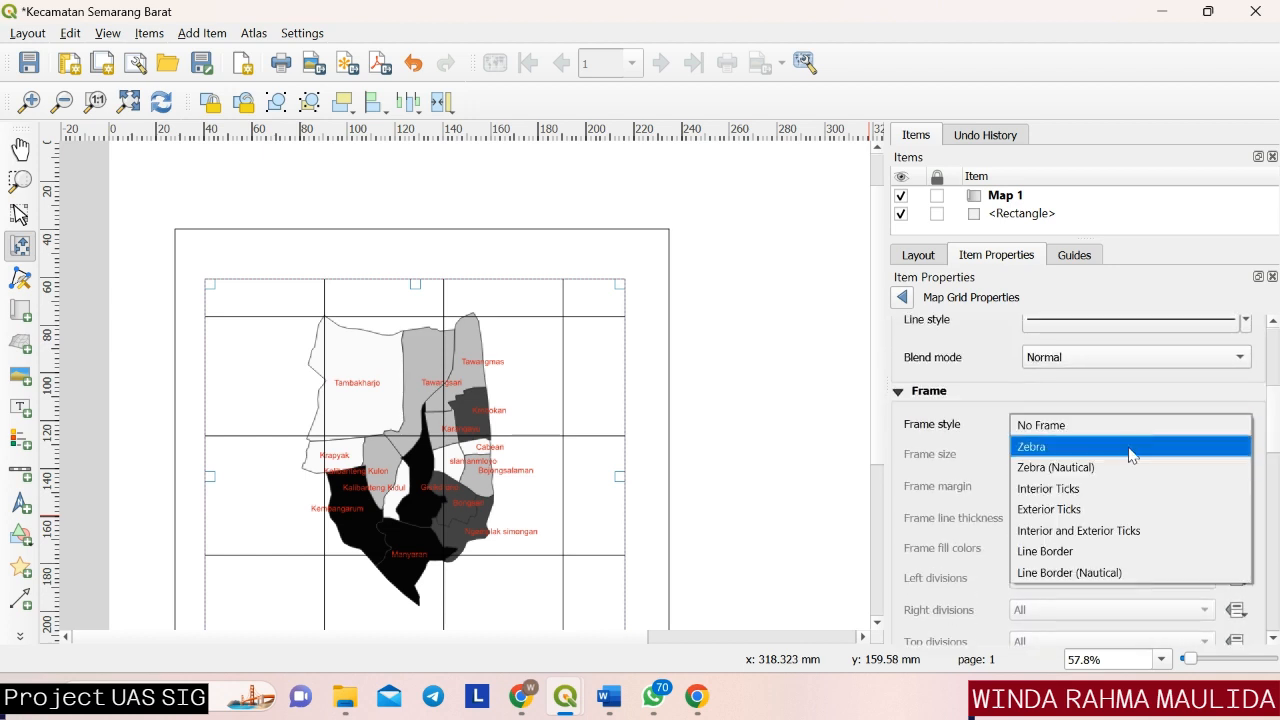
left_click(1129, 448)
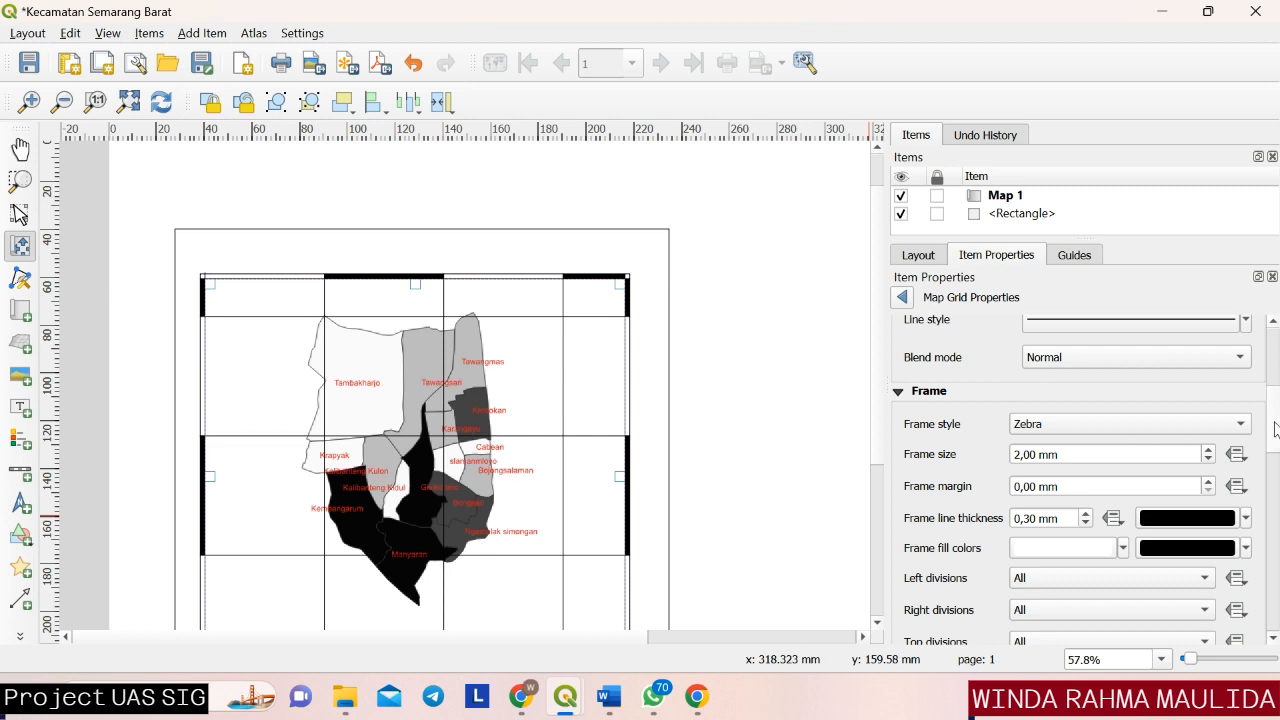
Enable drawing of coordinates around the map grid.
left_click_drag(1275, 428, 1275, 529)
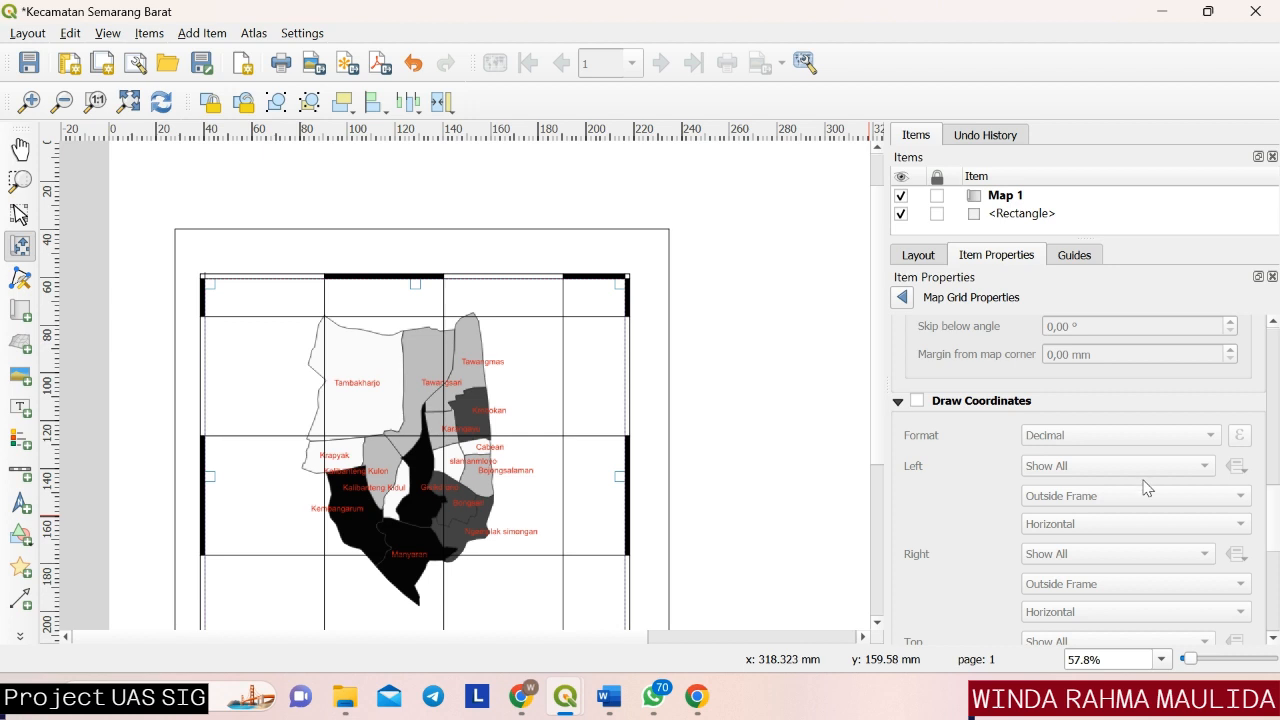
left_click(917, 402)
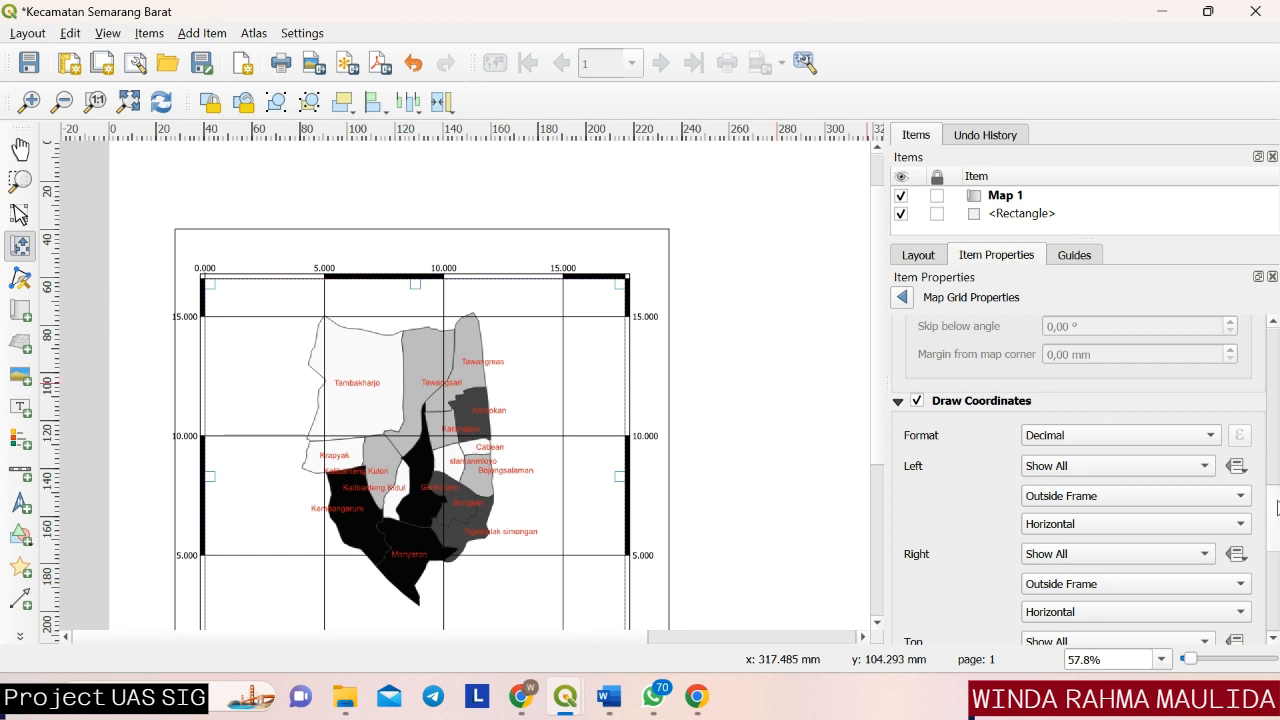
scroll(1277, 508, "down", 2)
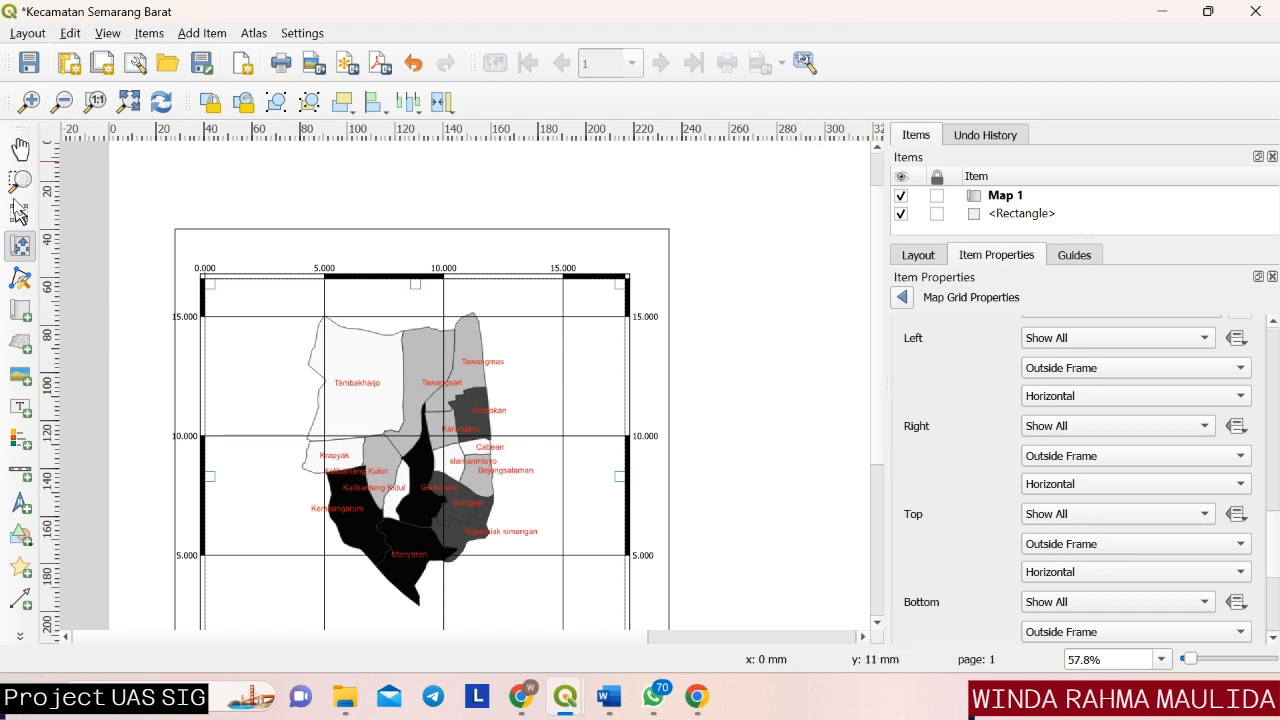
Place a label about 120 mm wide and 30 mm high to the right of the map, level with the rectangle's upper edge.
left_click(19, 214)
scroll(270, 330, "down", 1)
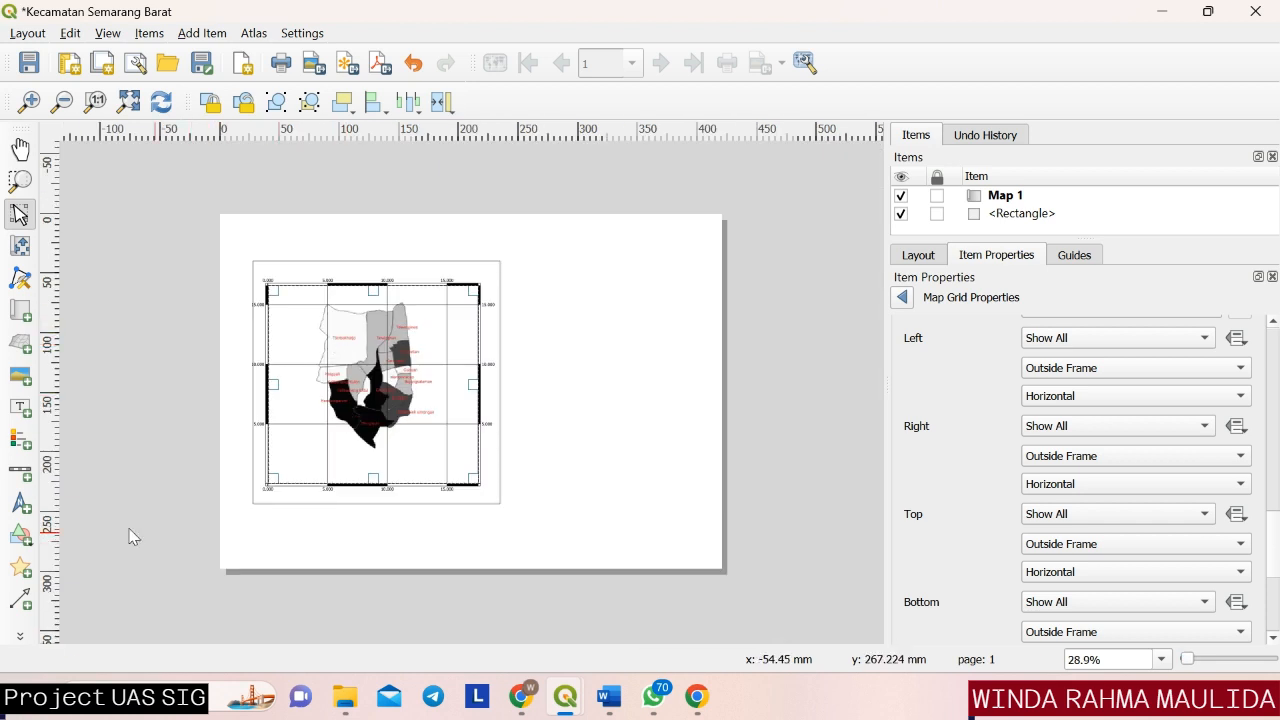
left_click(19, 408)
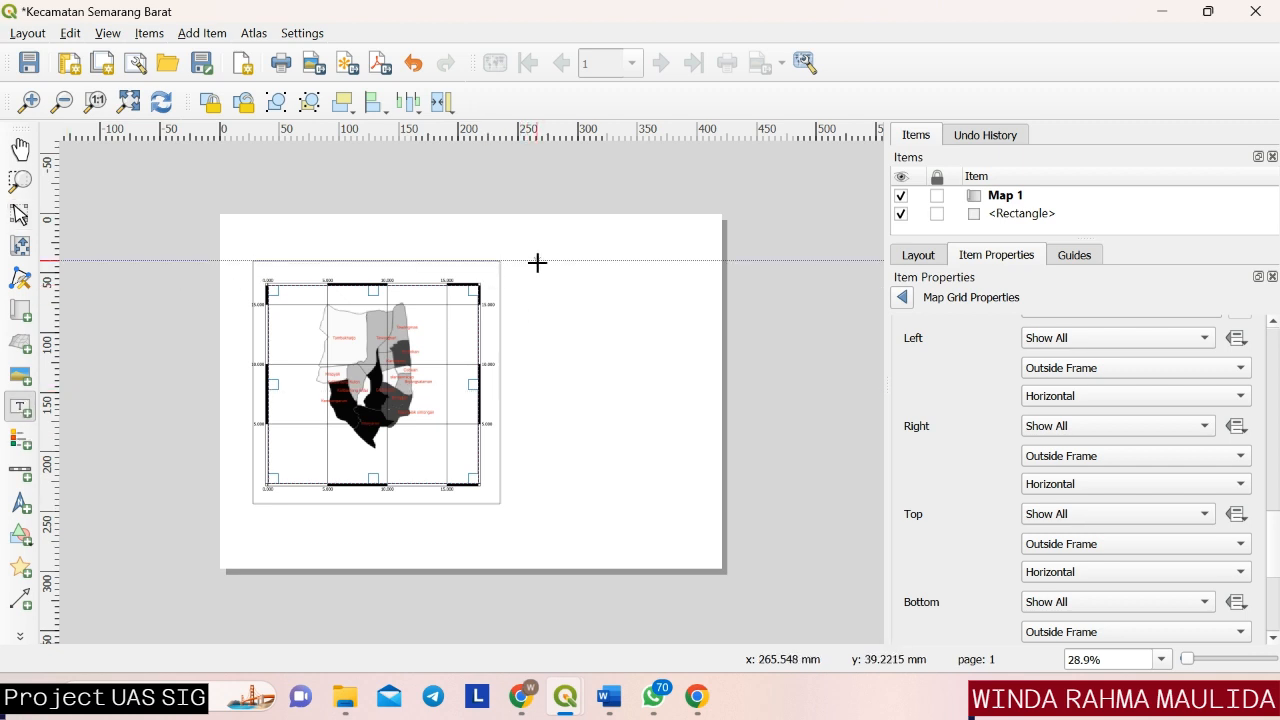
left_click_drag(537, 261, 681, 298)
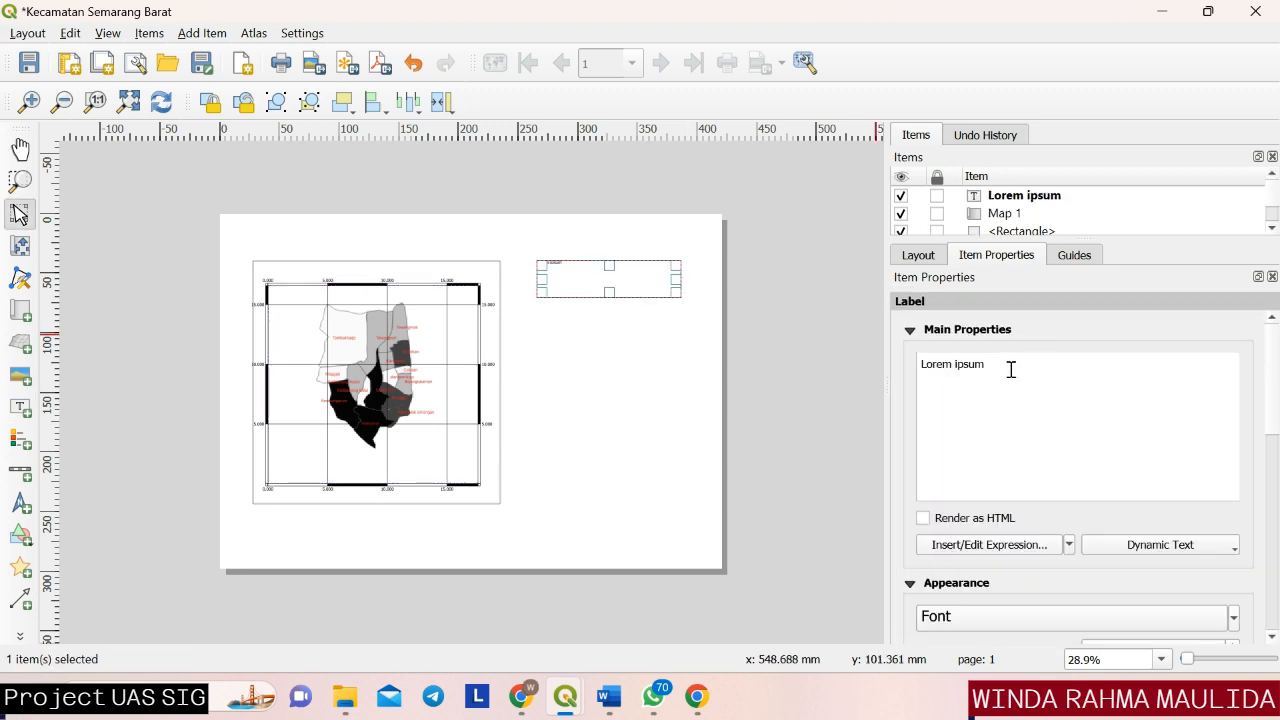
Replace the label's placeholder text with "Peta Persebaran Penduduk Kecamatan Semarang Barat Tahun 2020".
double_click(965, 366)
left_click_drag(1008, 363, 915, 362)
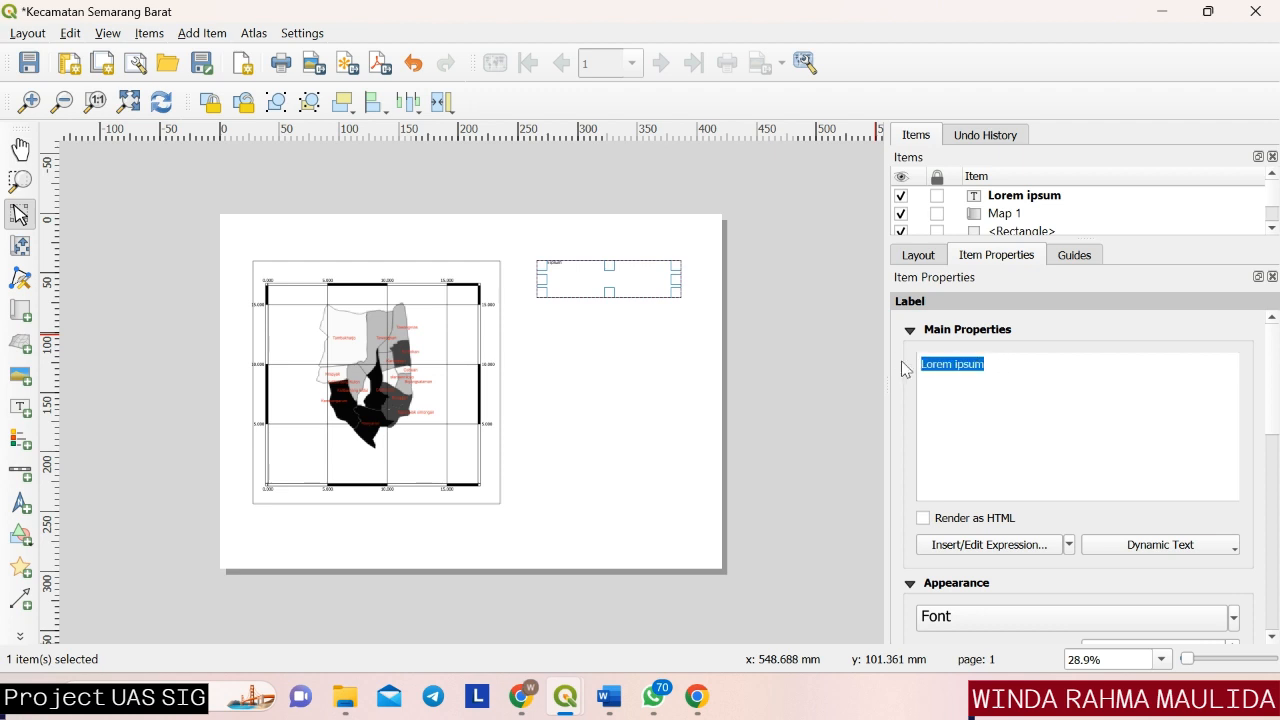
key("BackSpace")
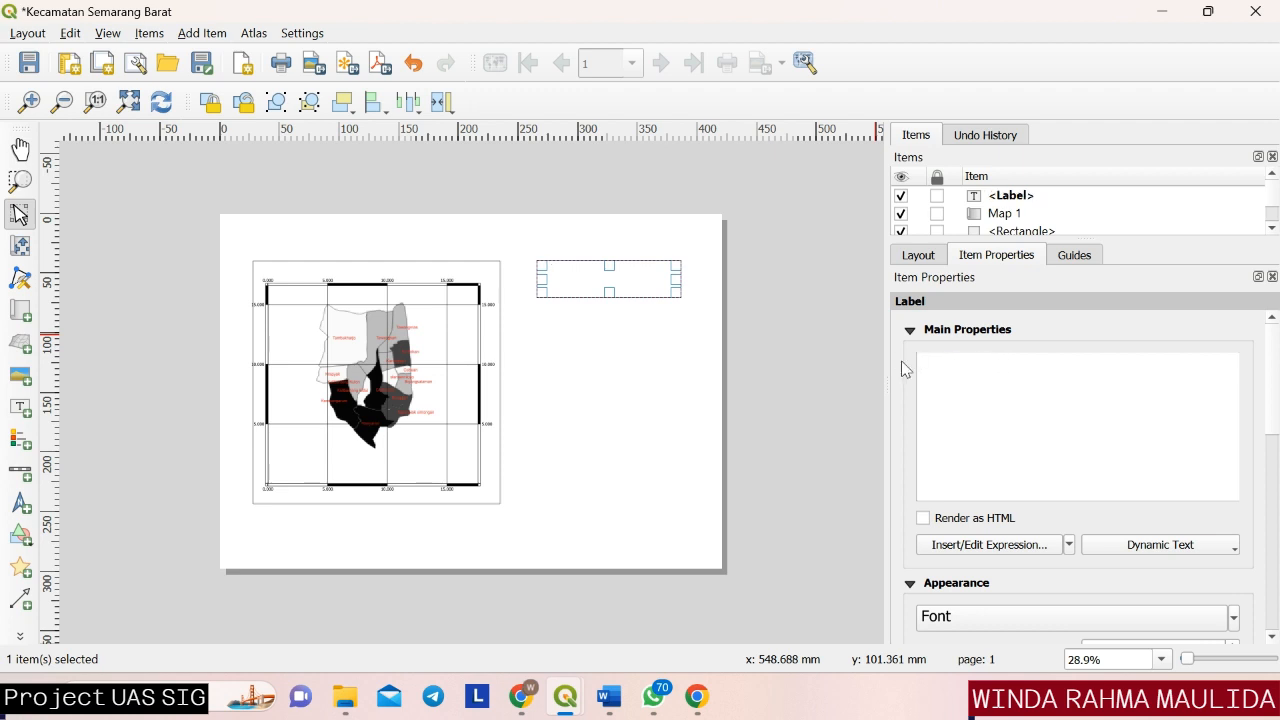
type("Pet")
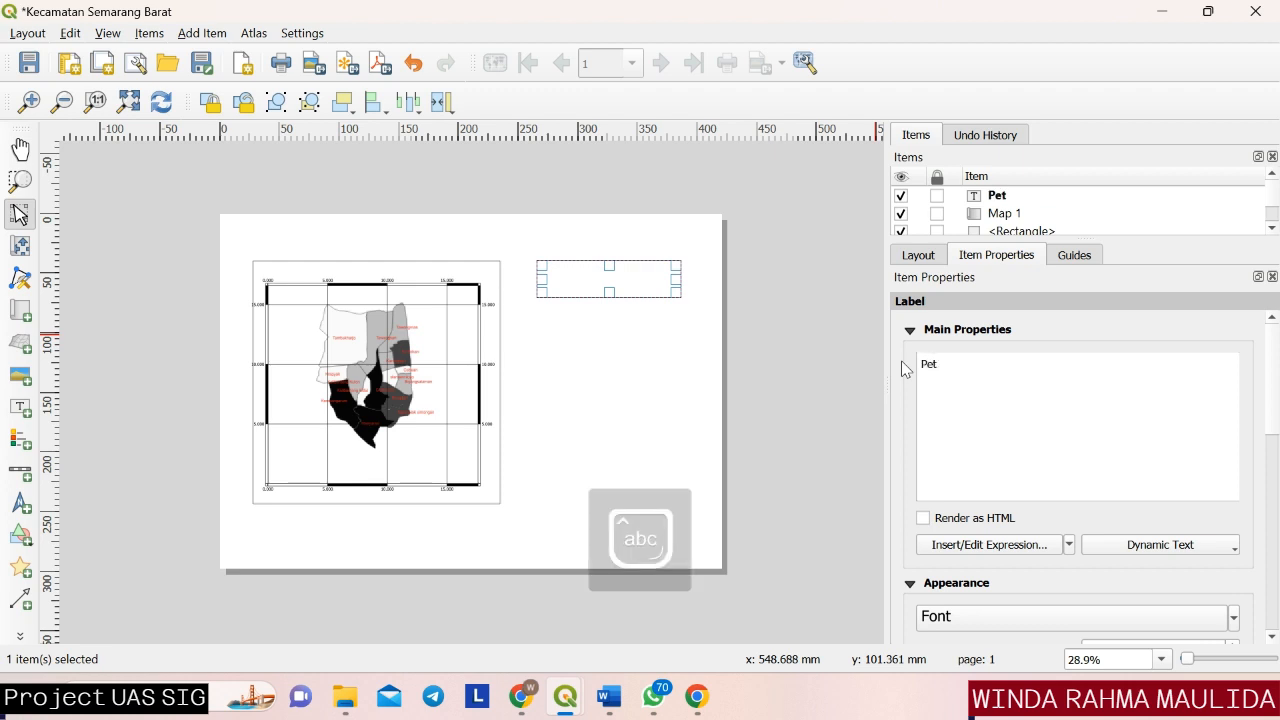
type("a Persebaran")
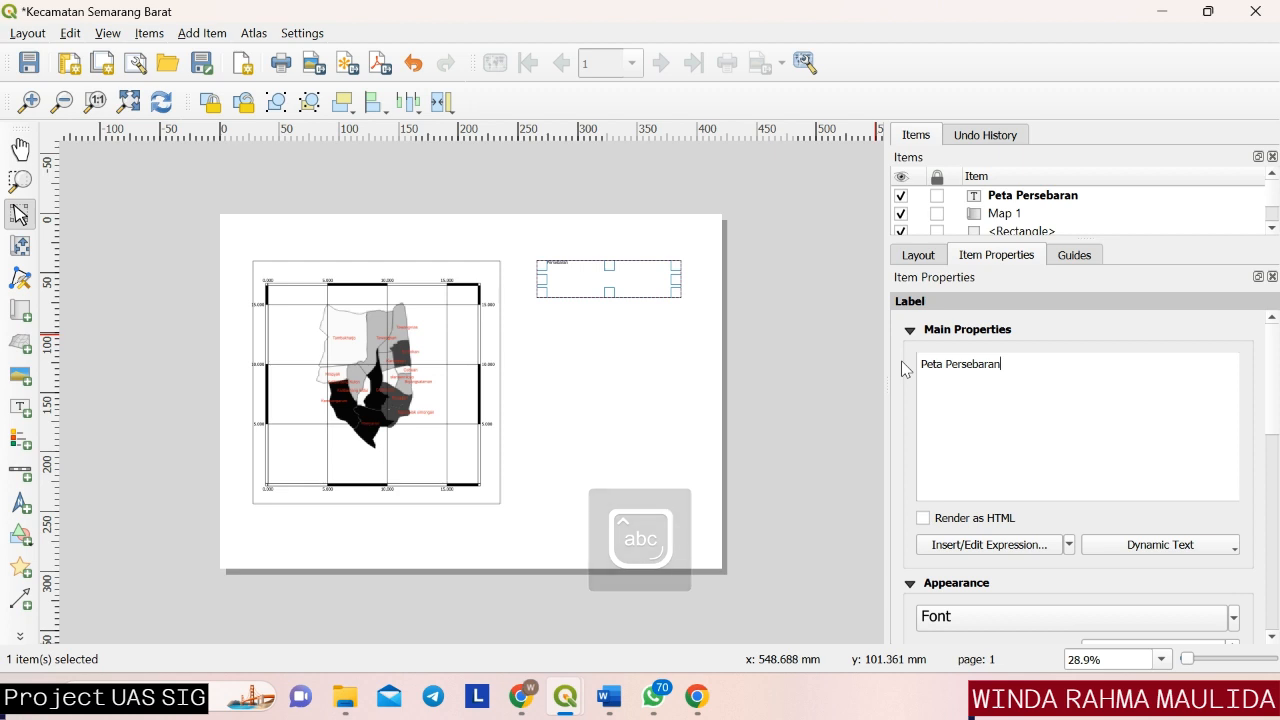
type(" Penduduk")
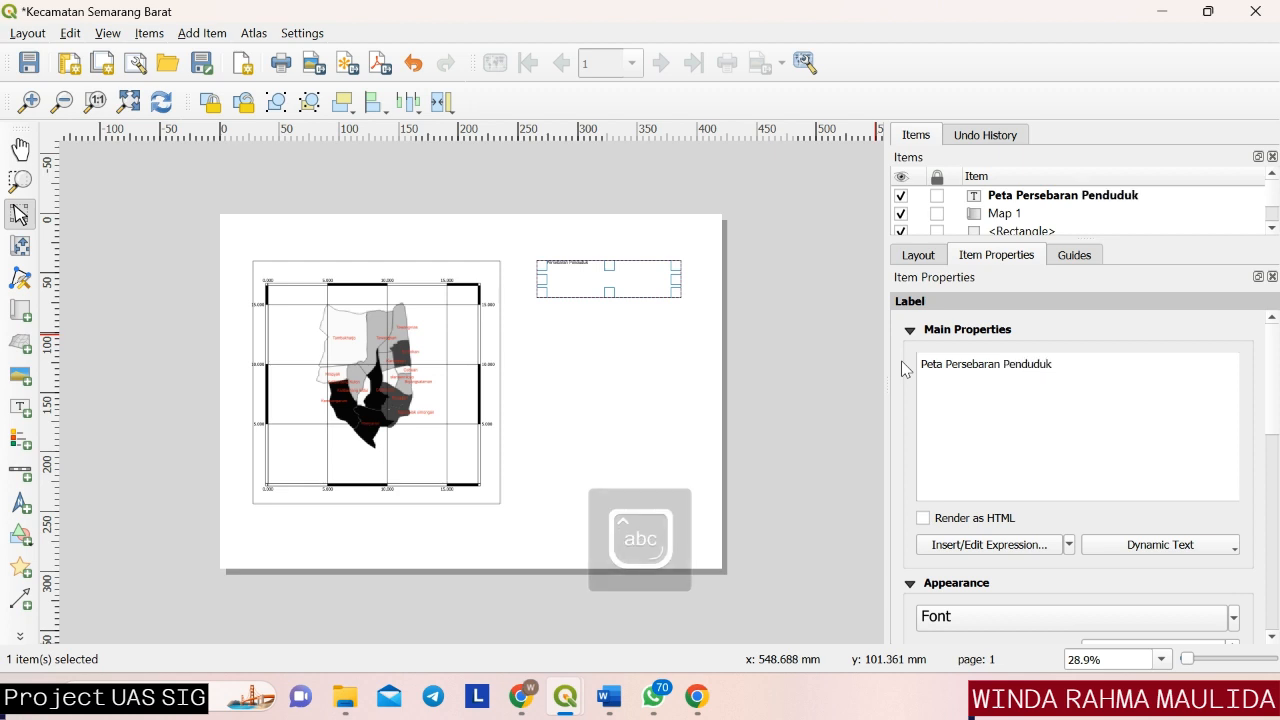
type(" Kecamatan Semarang Barat")
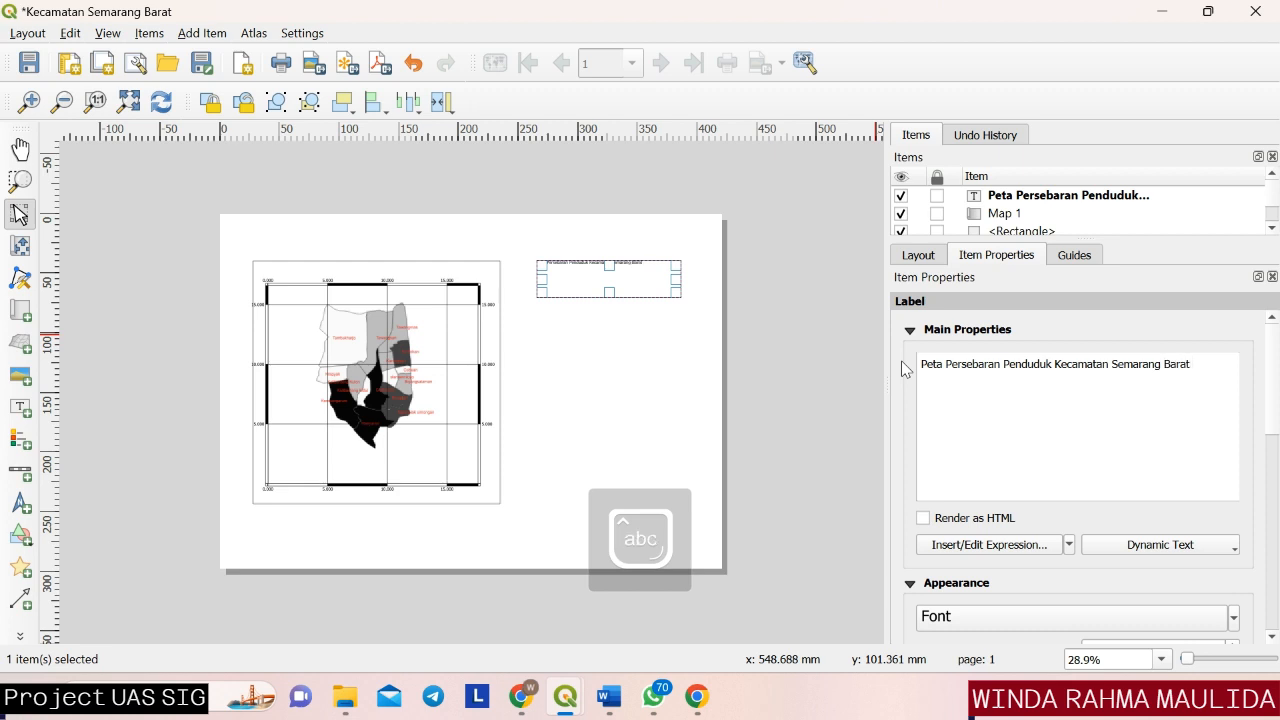
type(" Tahun 2020")
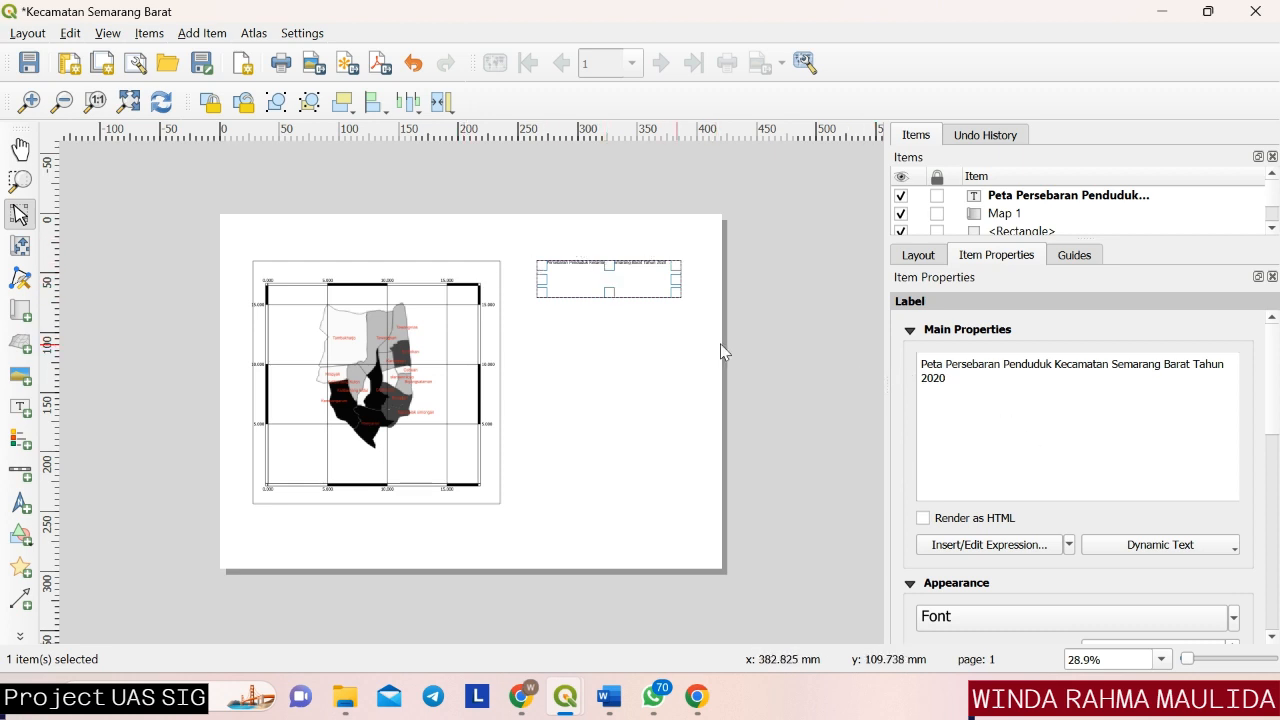
Set the title label's font size to 23 points.
left_click_drag(1276, 426, 1276, 497)
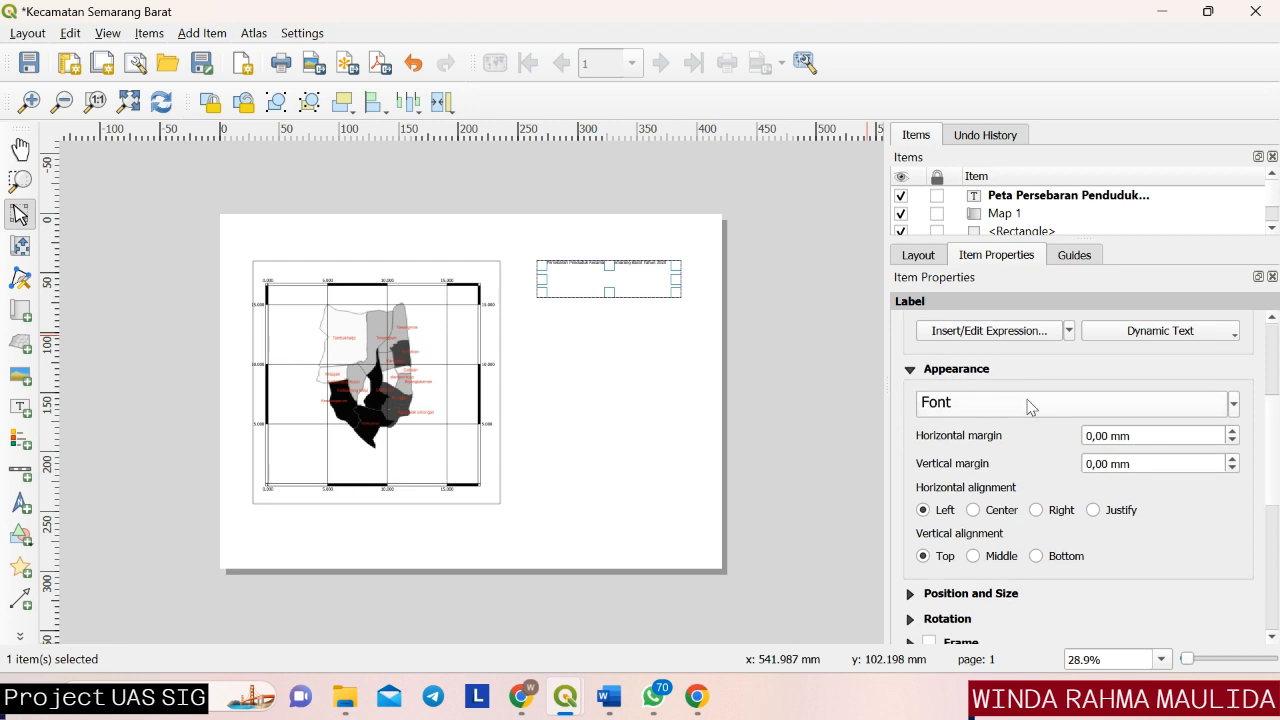
left_click(1235, 405)
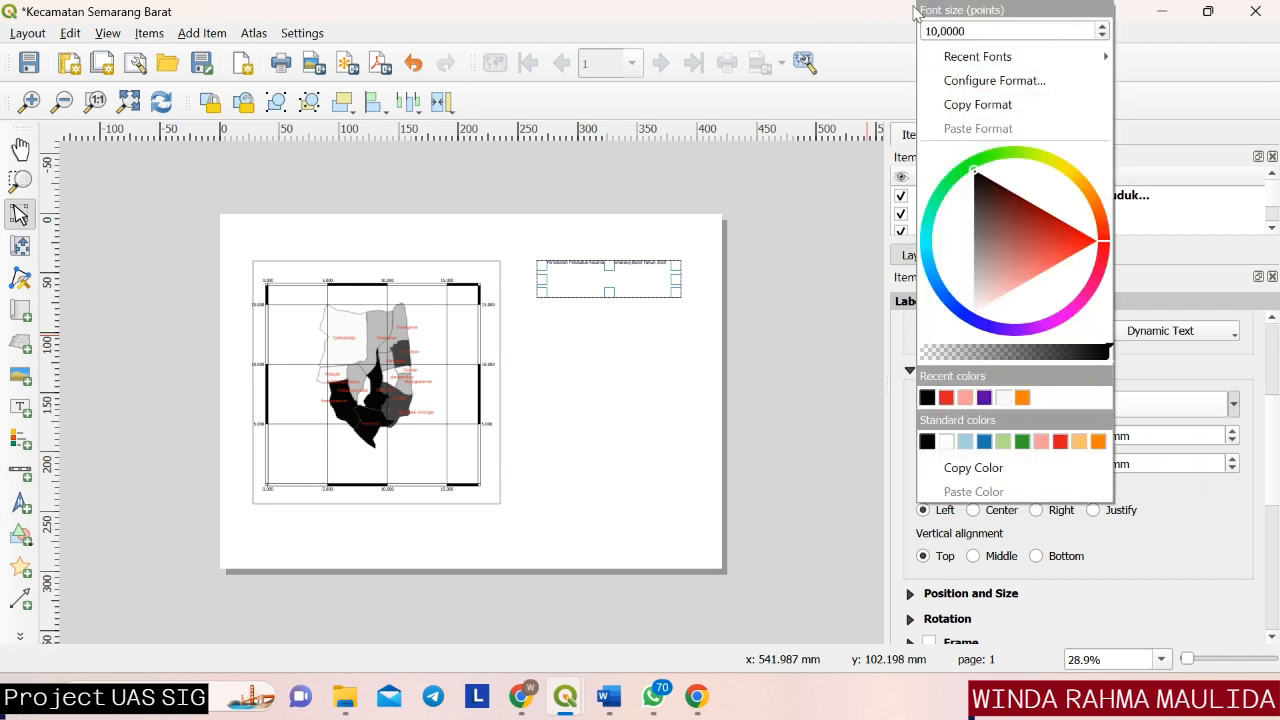
left_click(1101, 30)
left_click(1101, 30)
left_click(1101, 30)
left_click(1101, 30)
left_click(1101, 30)
left_click(1101, 30)
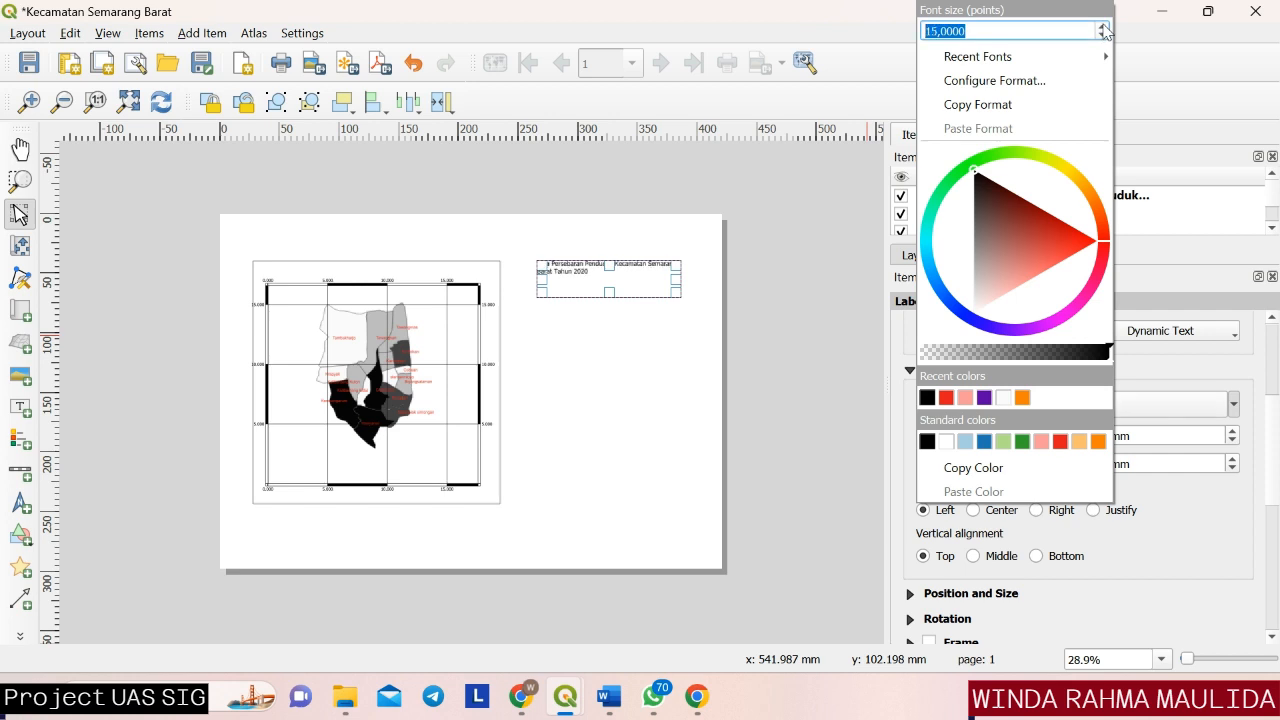
left_click(1101, 30)
left_click(1101, 30)
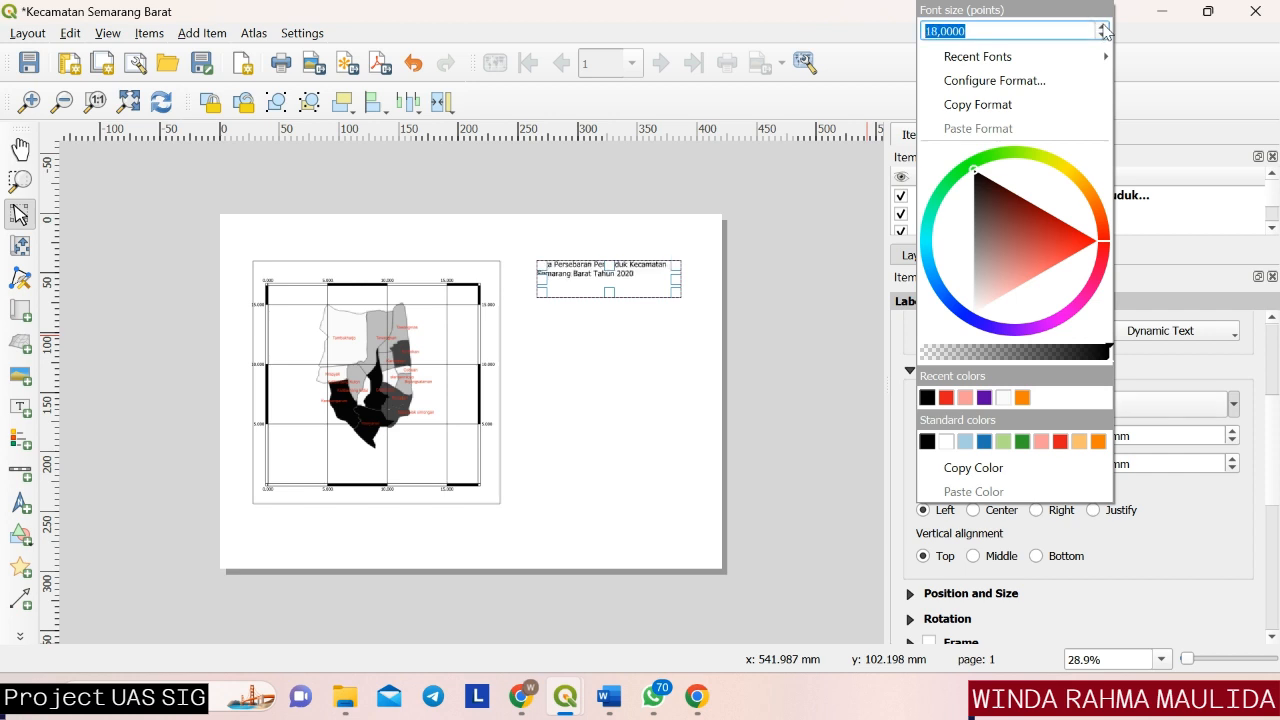
left_click(1102, 28)
left_click(1102, 28)
left_click(1102, 28)
left_click(1102, 28)
left_click(1102, 28)
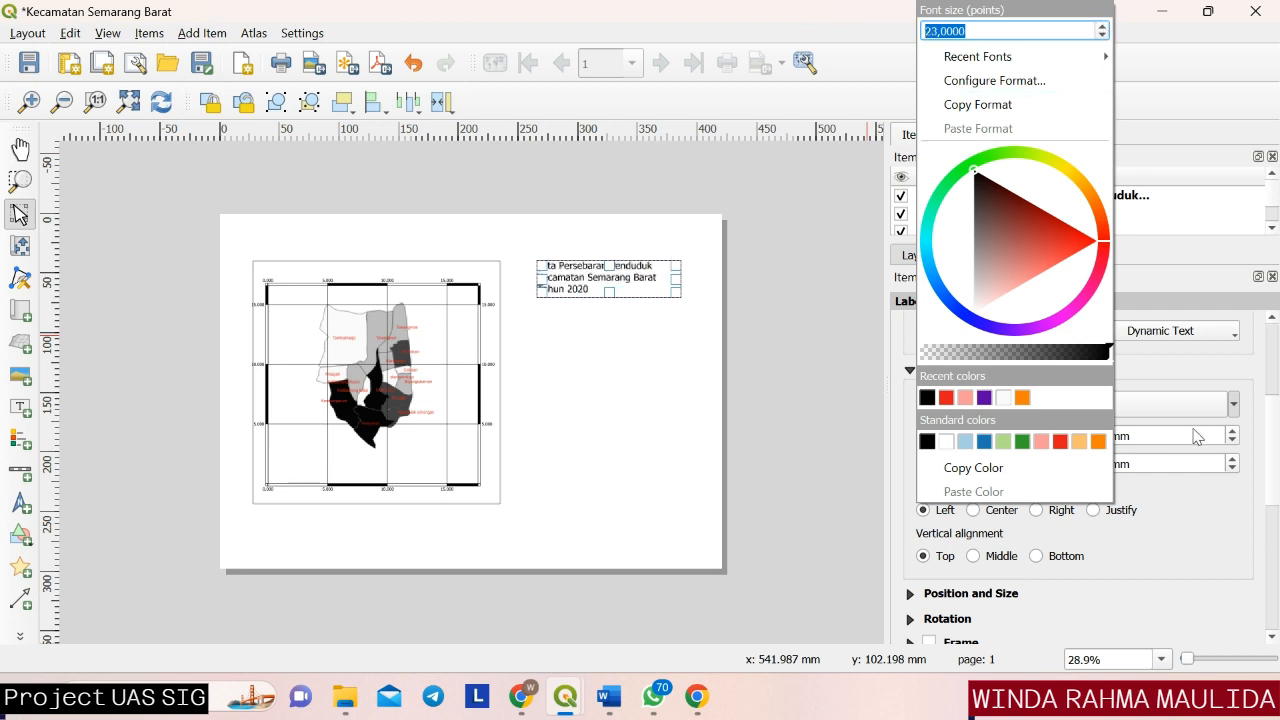
left_click(1268, 440)
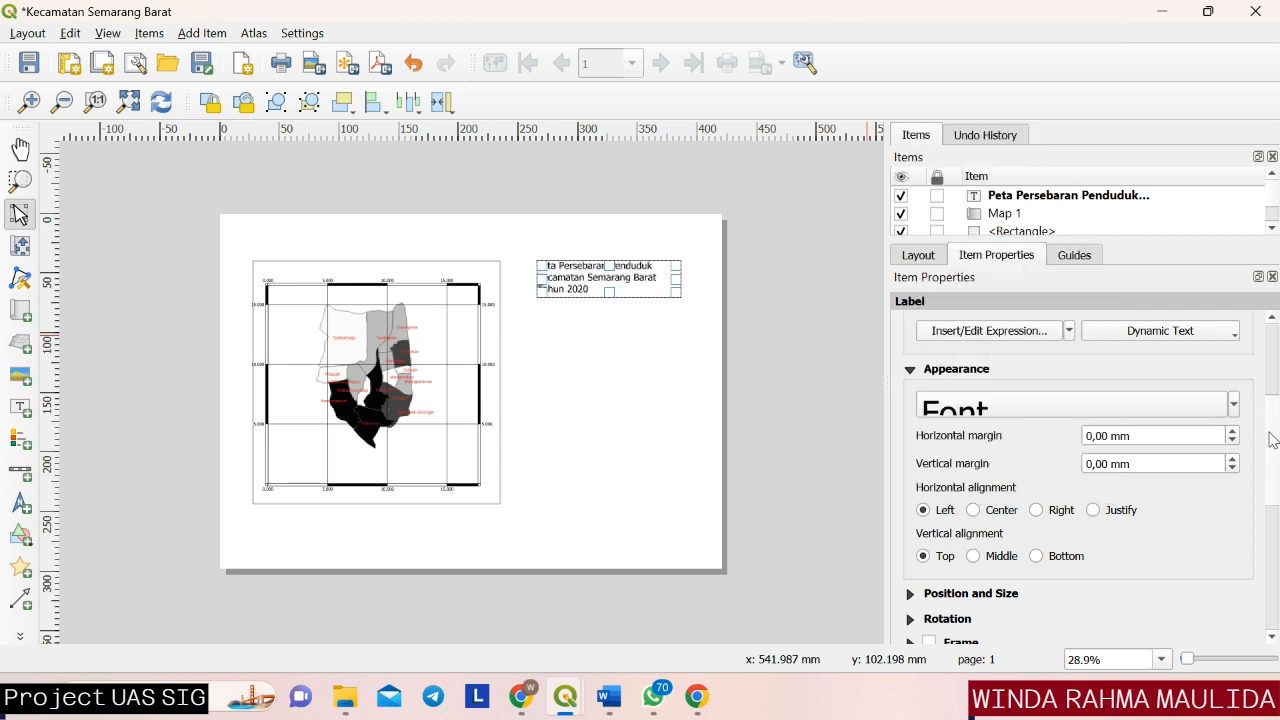
Align the title label's text to Center horizontally and Middle vertically, and deselect the label.
left_click(974, 511)
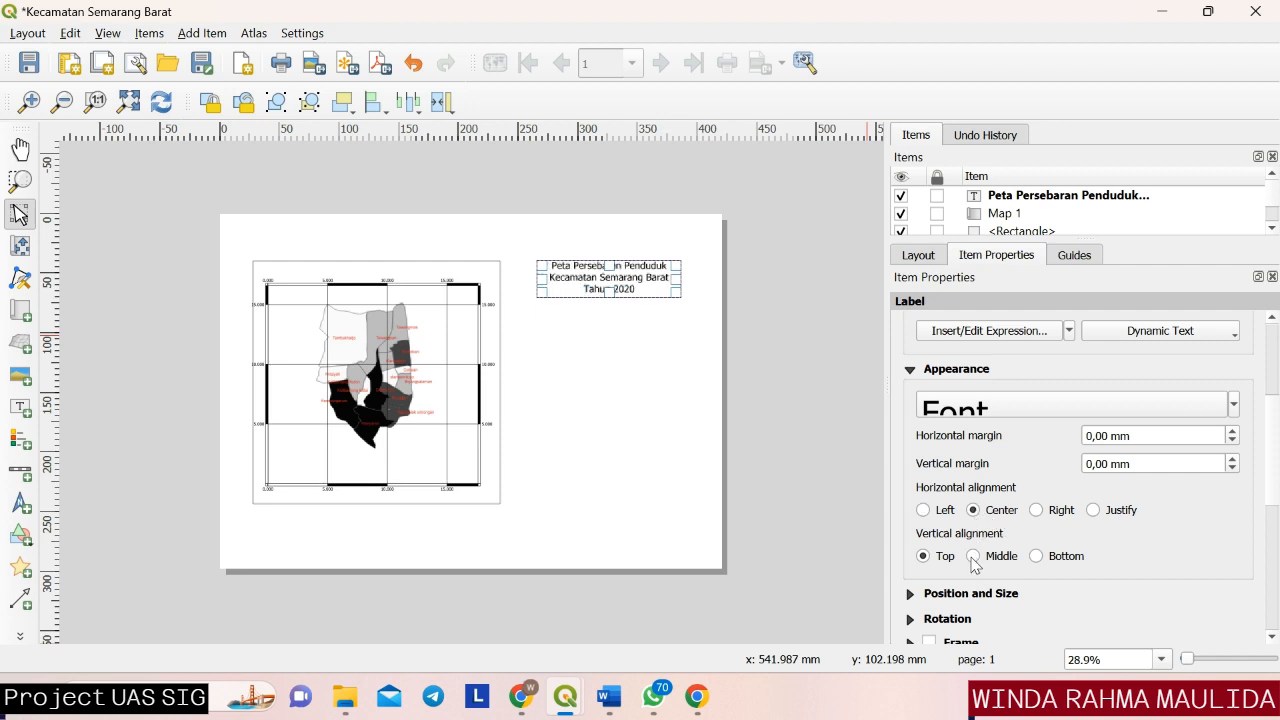
left_click(974, 557)
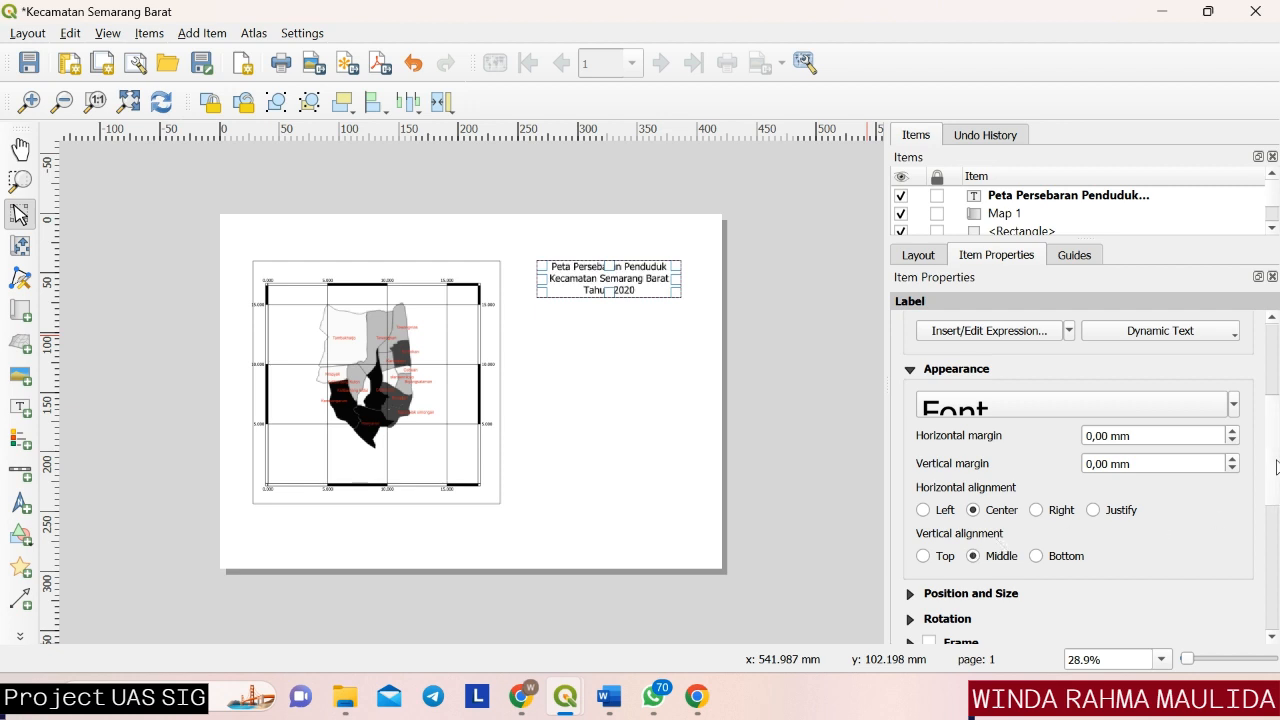
left_click(808, 442)
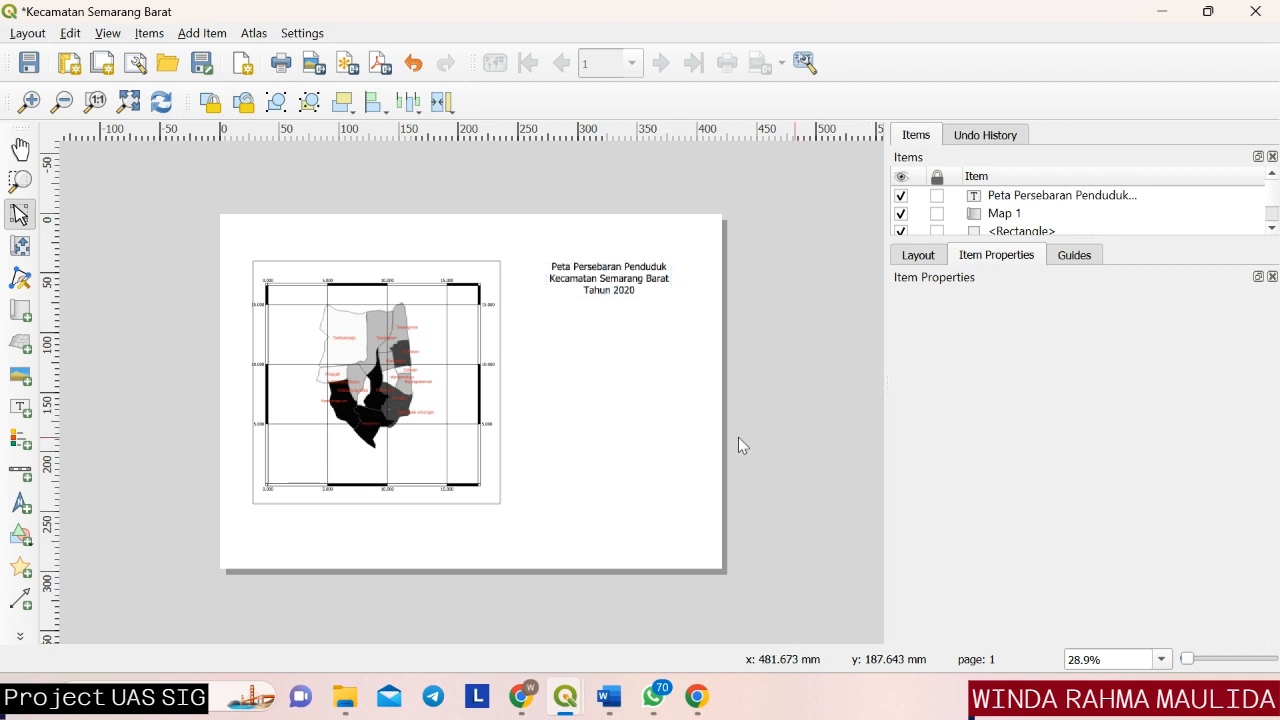
Add a scale bar for Map 1 below the title, with 2 left and 3 right segments.
left_click(20, 472)
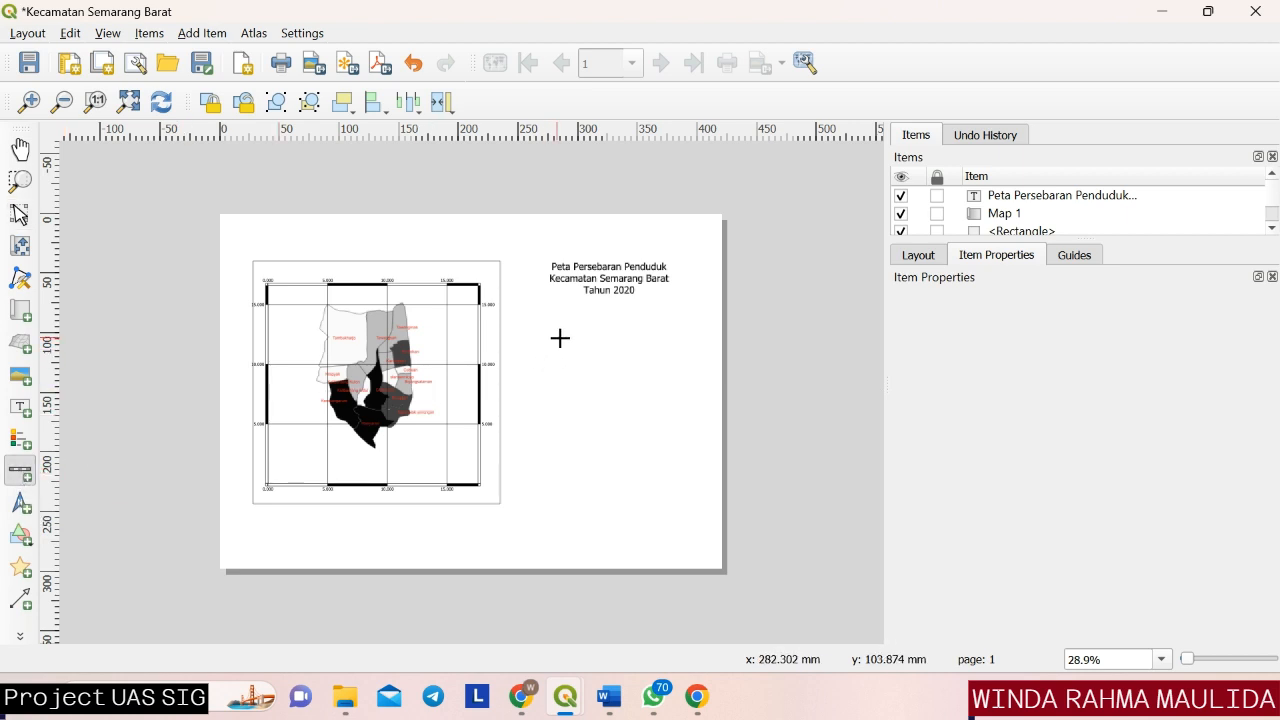
left_click_drag(564, 333, 659, 356)
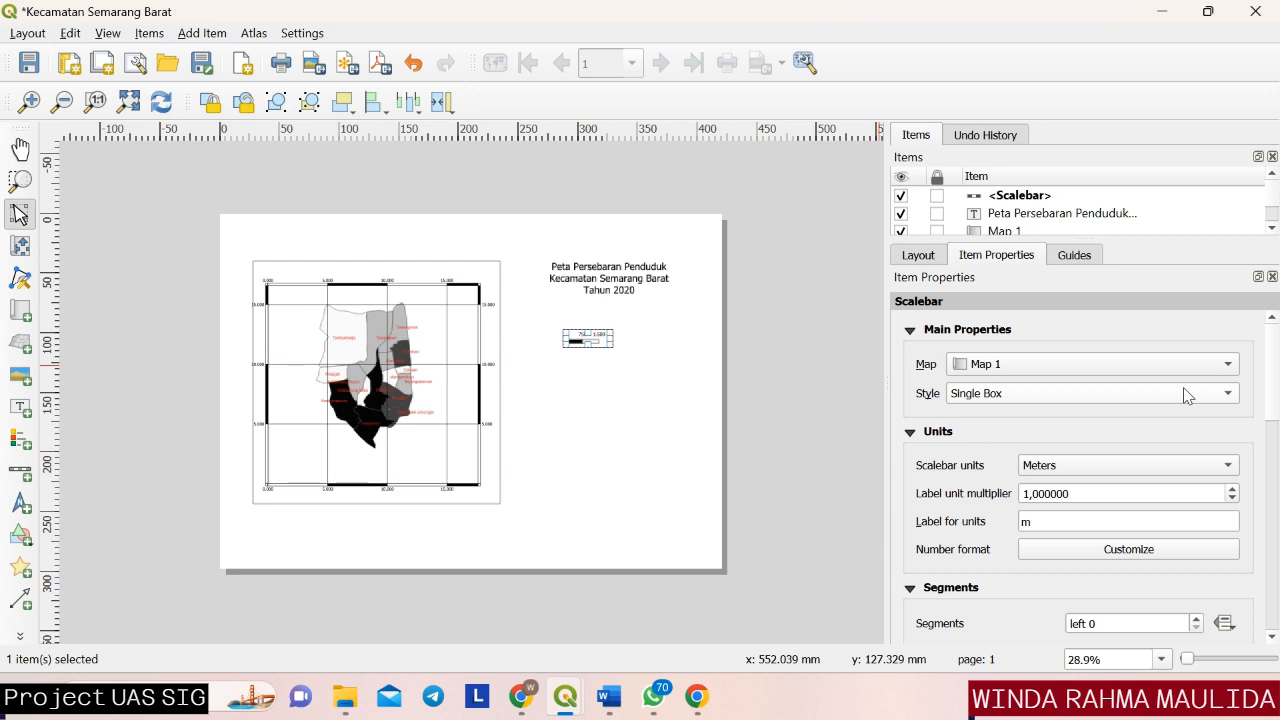
left_click_drag(1271, 390, 1277, 436)
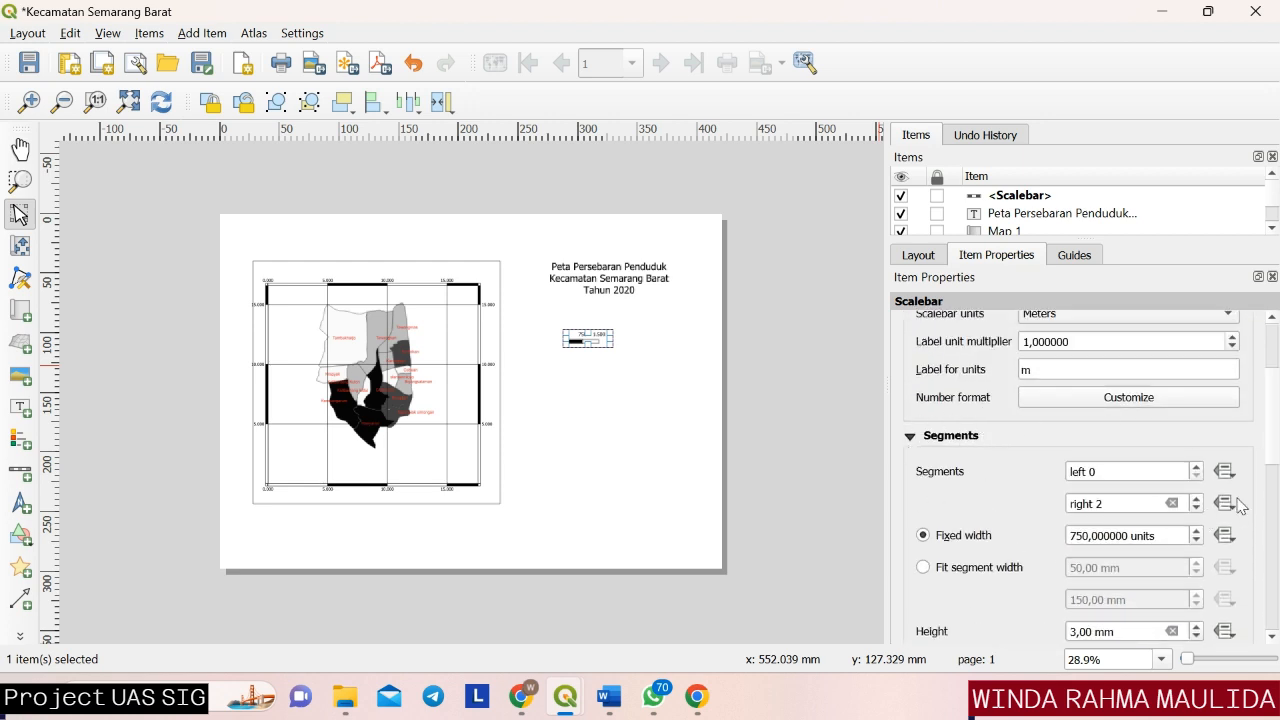
left_click(1197, 467)
left_click(1197, 467)
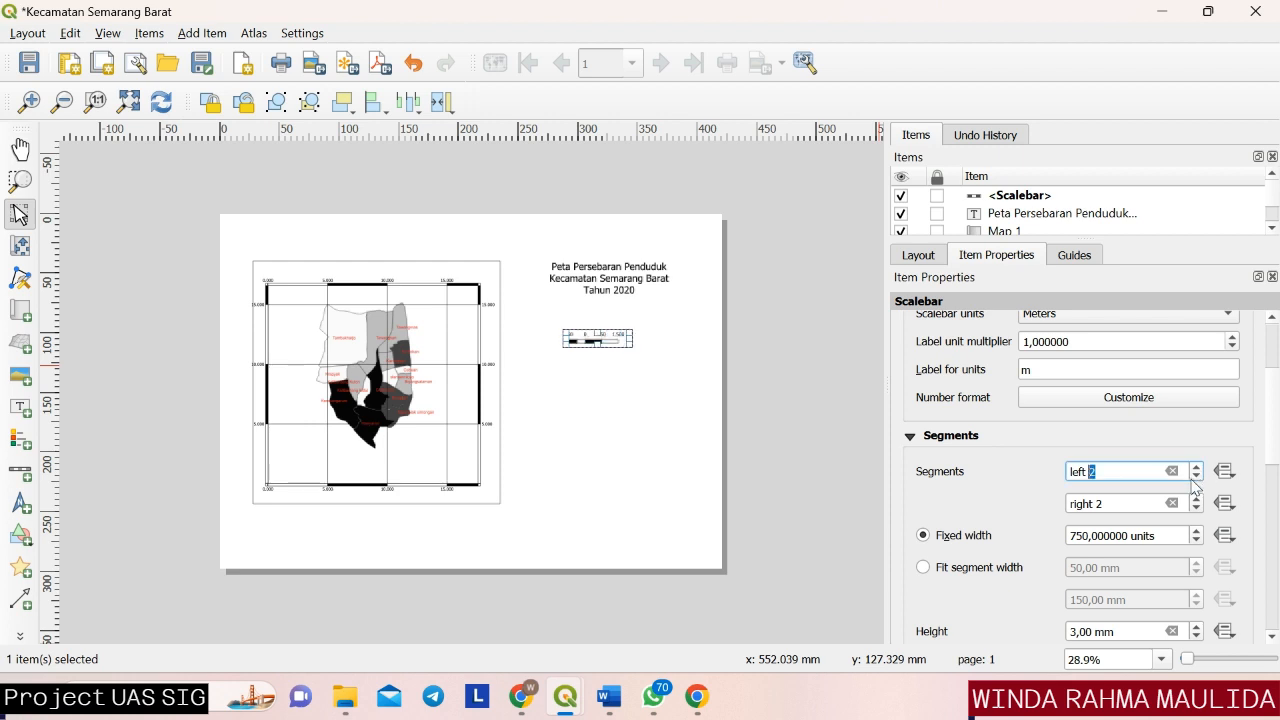
left_click(1197, 499)
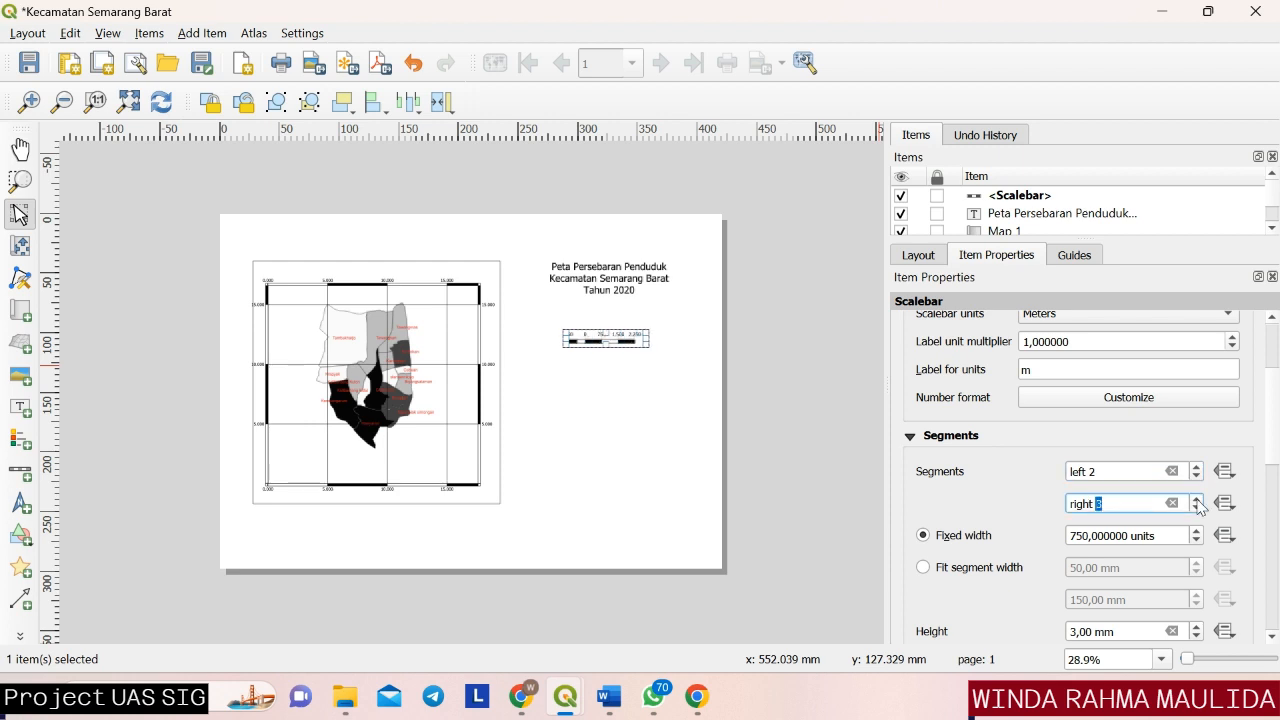
left_click(660, 452)
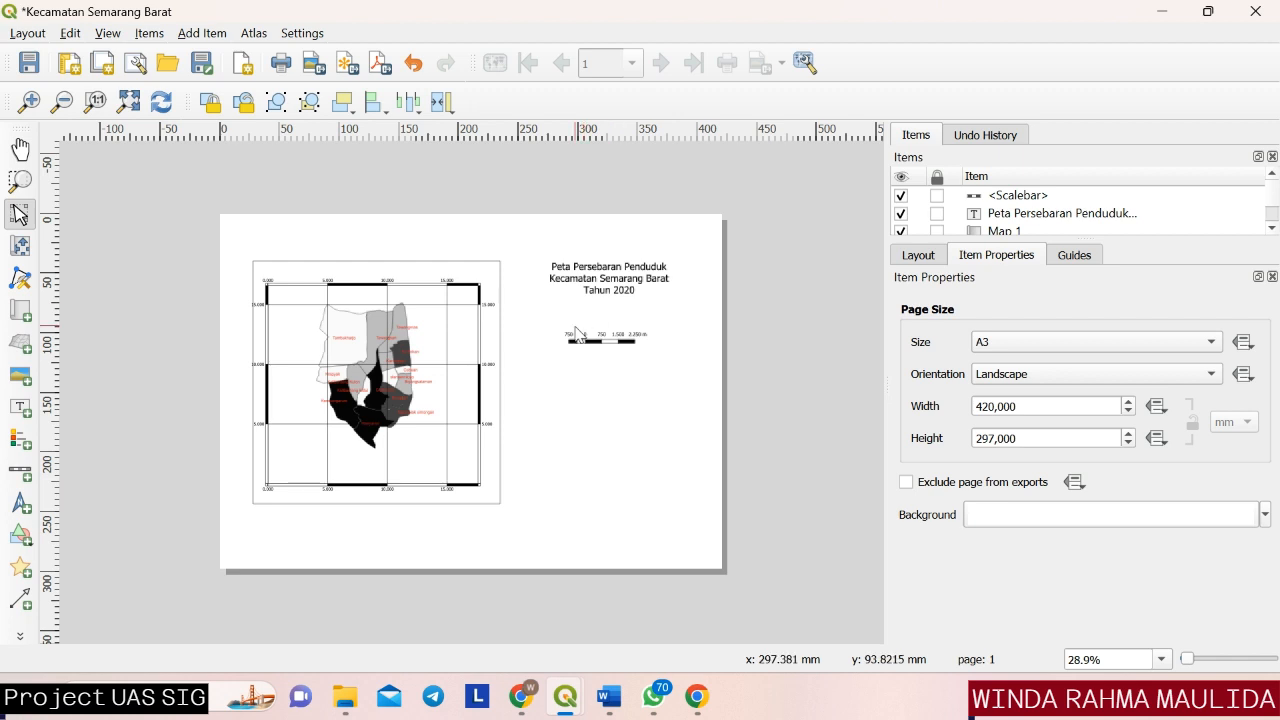
Place a label about 85 mm wide and 14 mm high between the title and the scale bar.
left_click(16, 414)
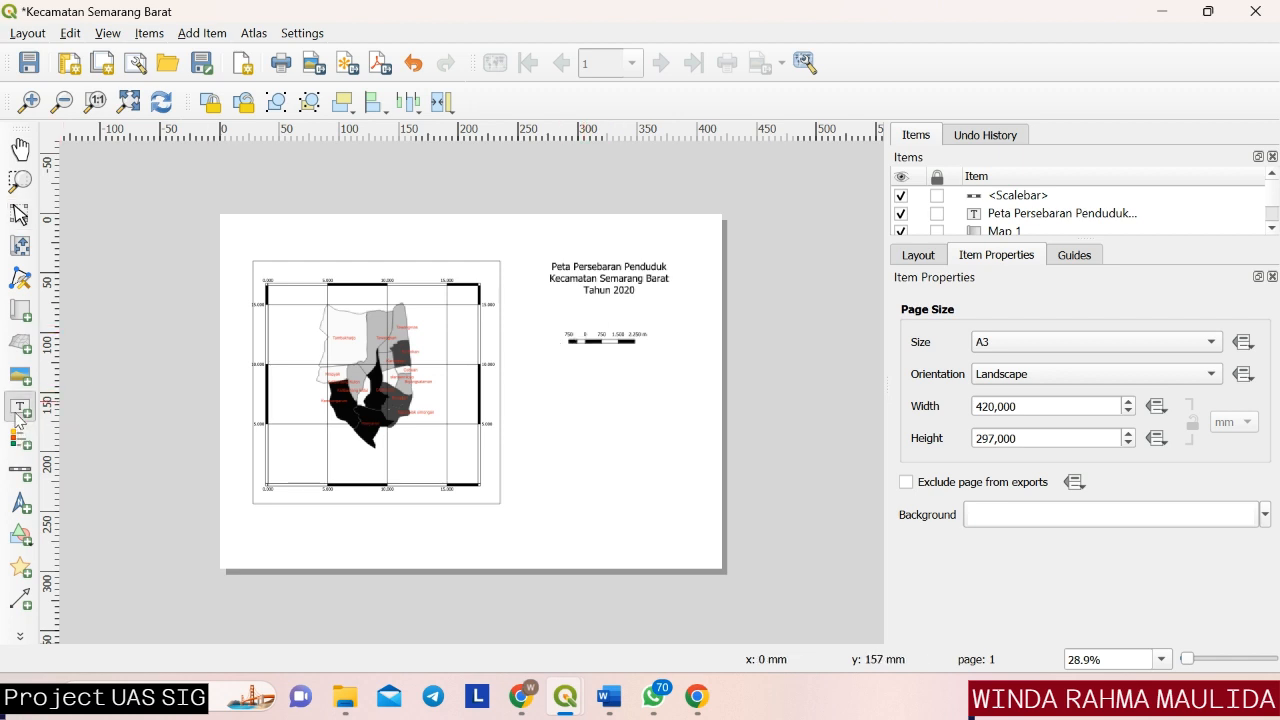
left_click_drag(555, 314, 657, 318)
left_click(640, 340)
left_click(572, 316)
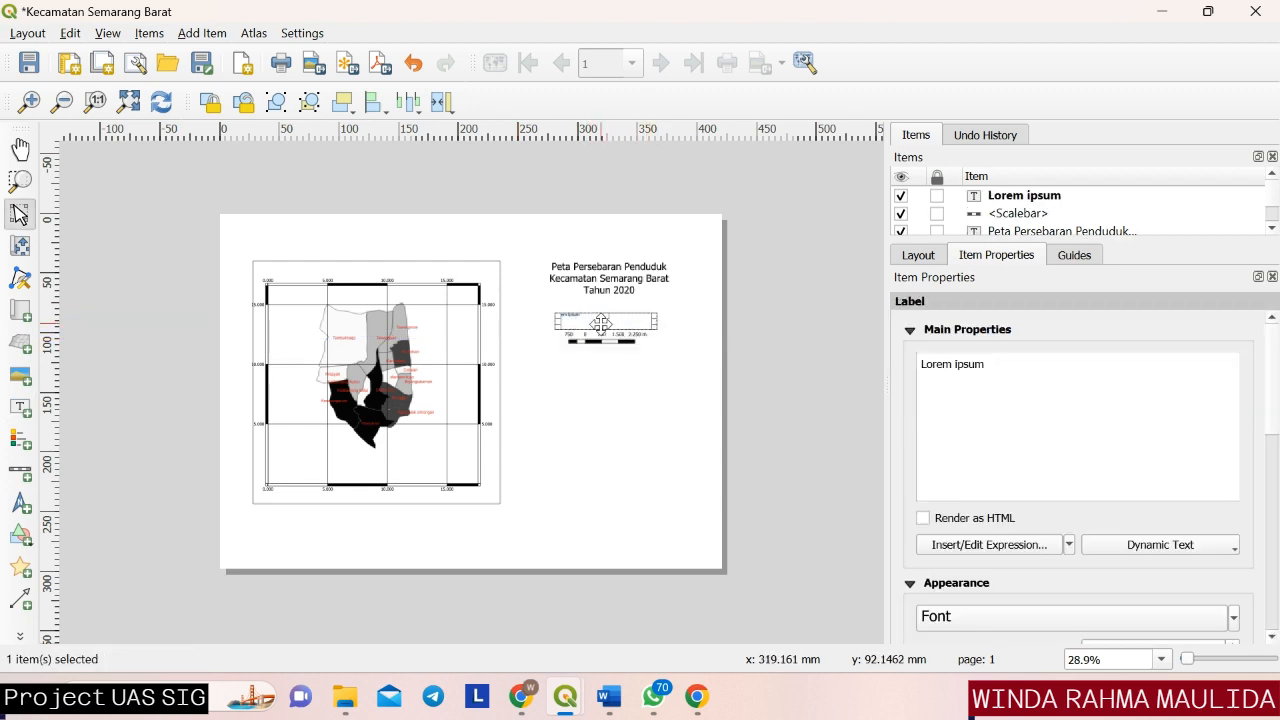
Replace the placeholder text of the label above the scale bar with "Skala".
left_click_drag(993, 367, 894, 366)
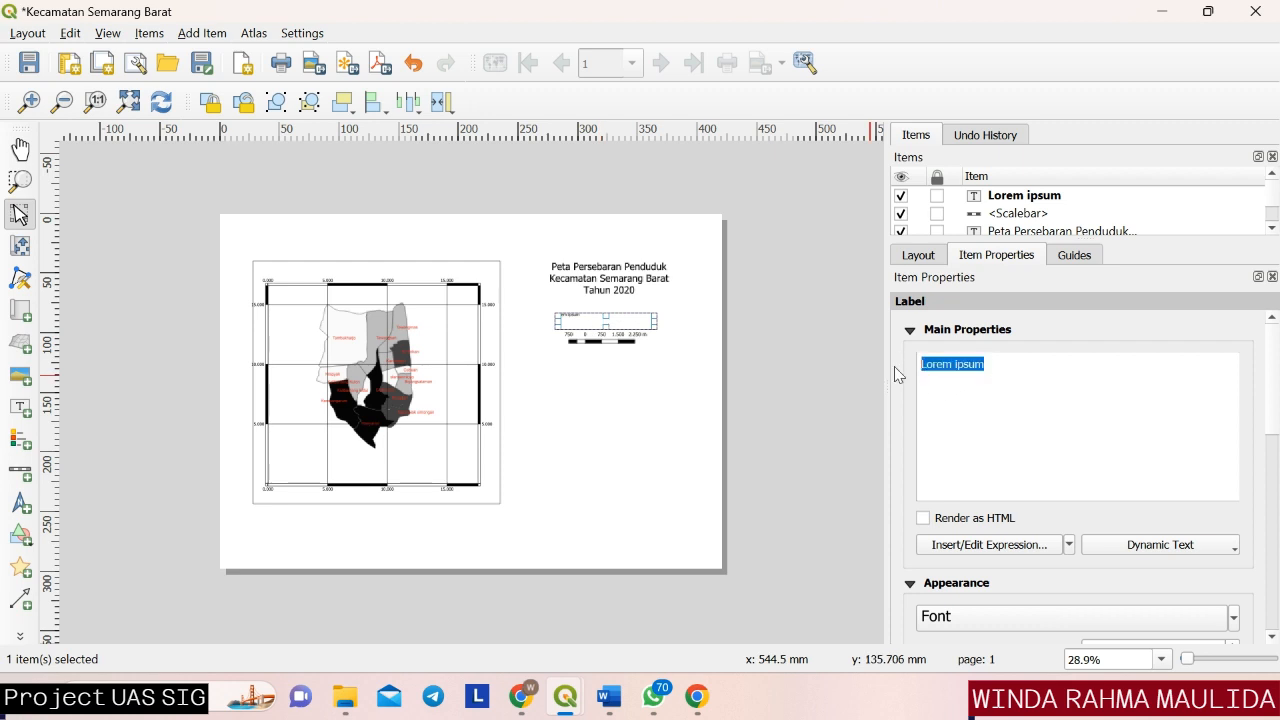
key("BackSpace")
key("Caps_Lock")
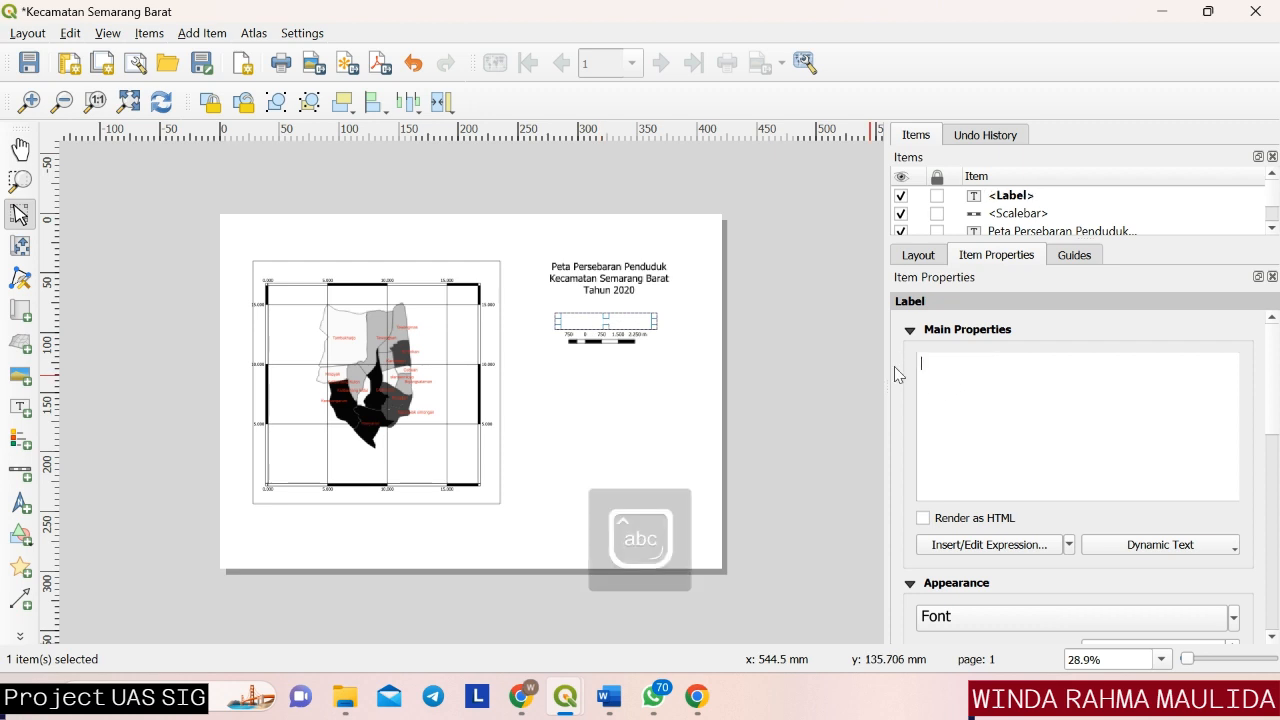
type("Skala")
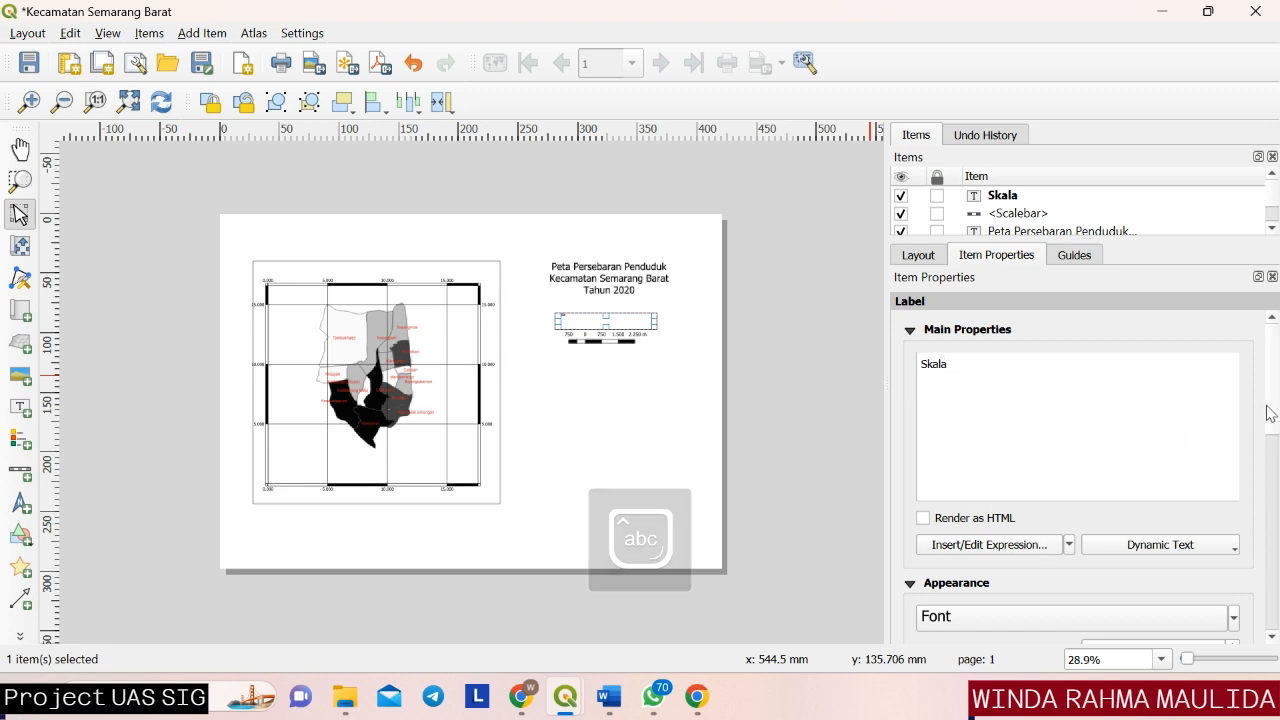
Set the "Skala" label's font size to 23 points.
scroll(1230, 440, "down", 4)
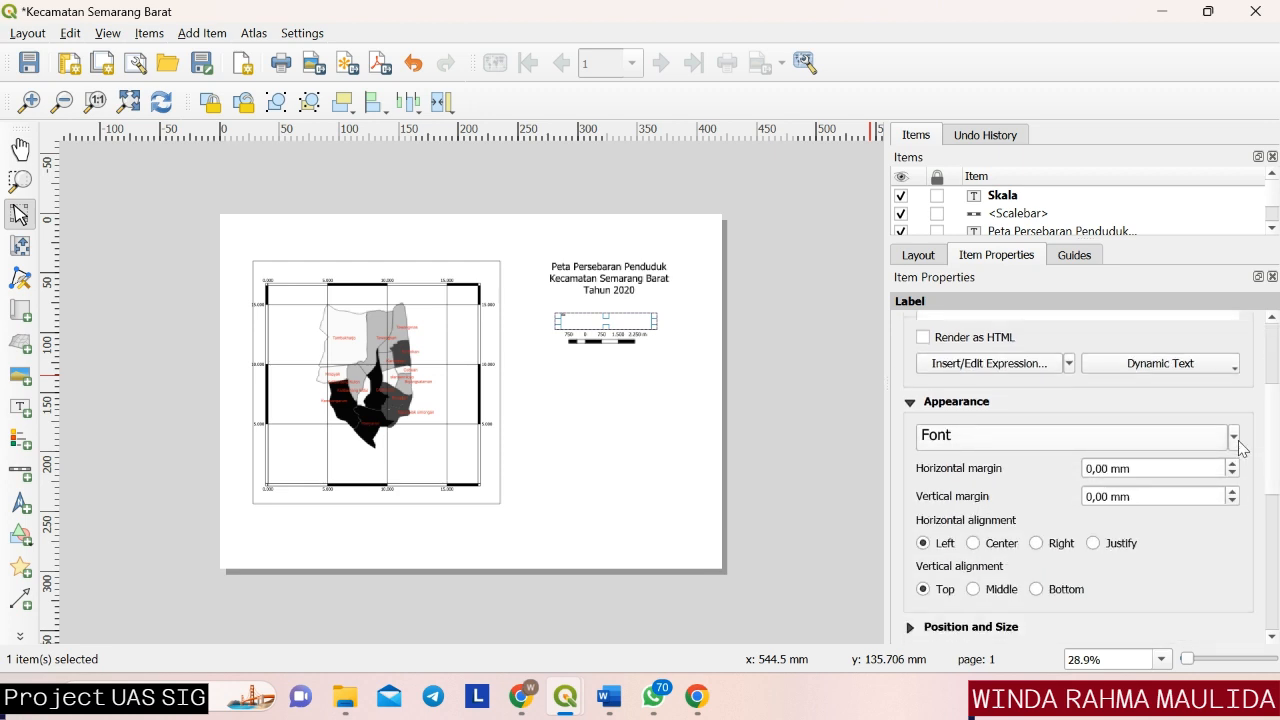
left_click(1236, 440)
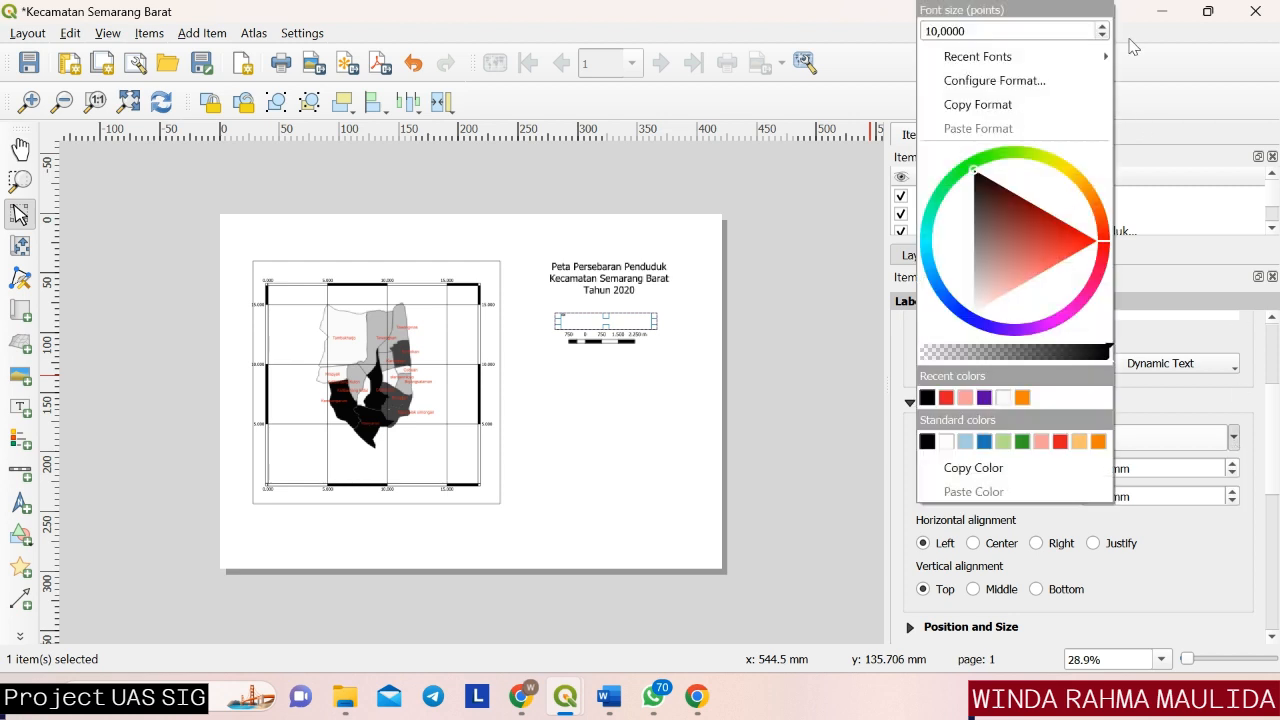
left_click(1102, 26)
left_click(1102, 26)
left_click(1102, 26)
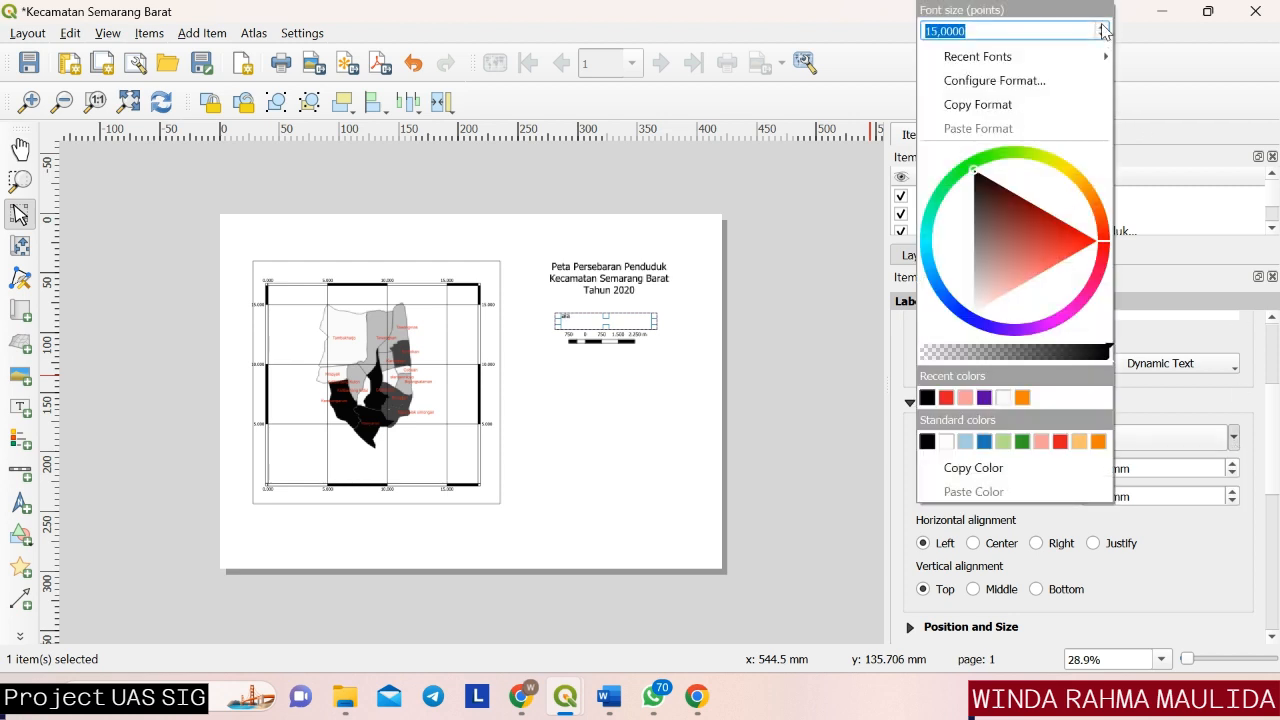
left_click(1102, 26)
left_click(1102, 26)
left_click(1102, 26)
left_click(1102, 26)
left_click(830, 347)
Move the "Skala" label about 20 mm to the right above the scale bar and deselect it.
left_click(570, 318)
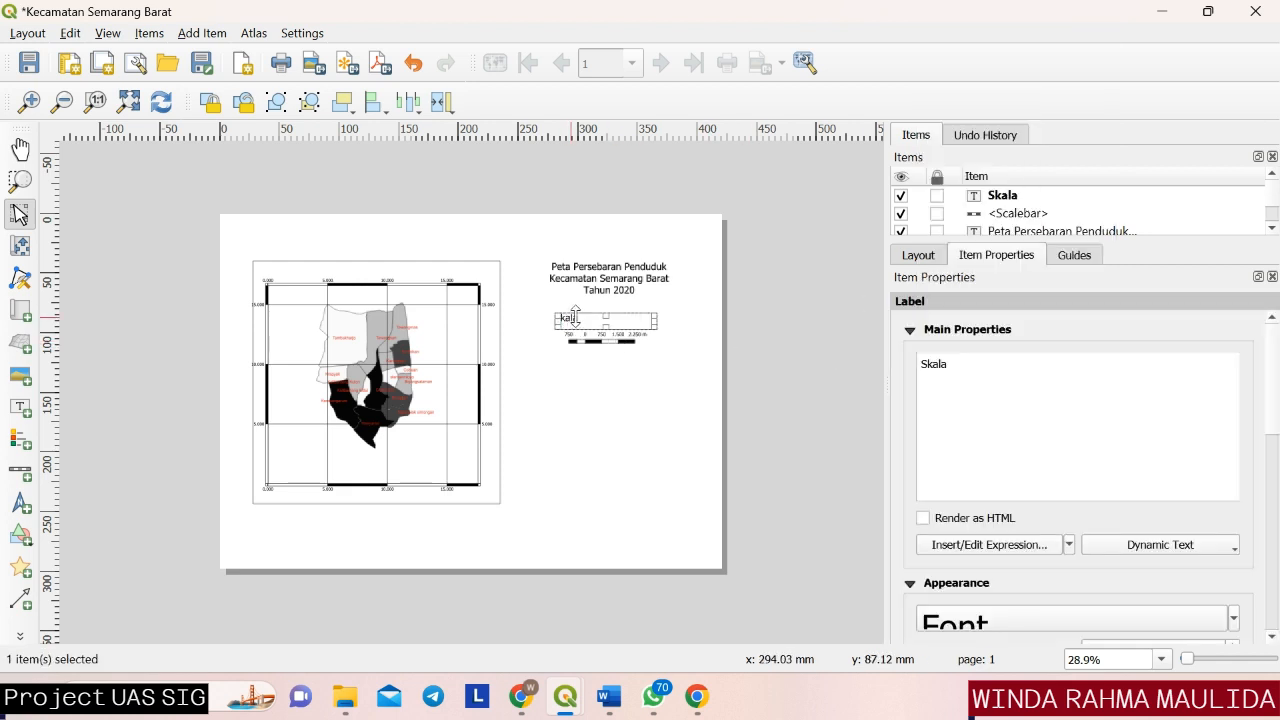
left_click_drag(593, 320, 614, 320)
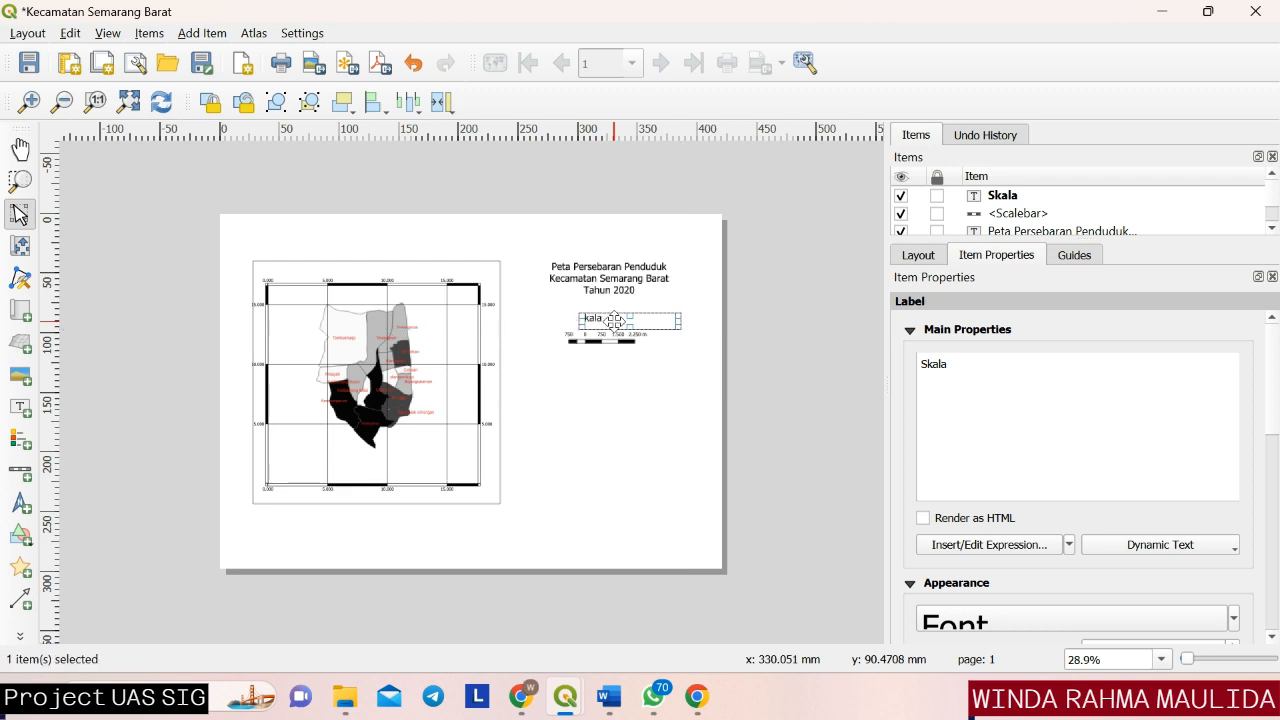
left_click(609, 380)
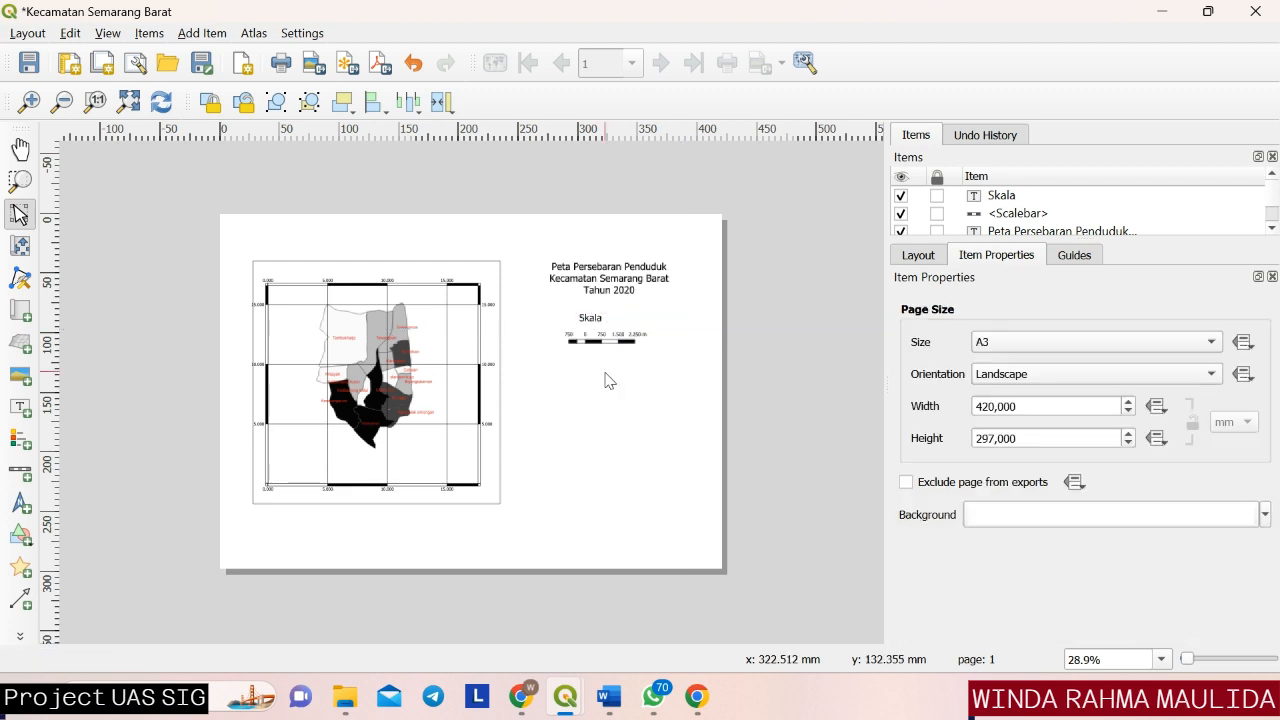
Align the "Skala" label's text to the centre horizontally and to the middle vertically.
left_click(596, 318)
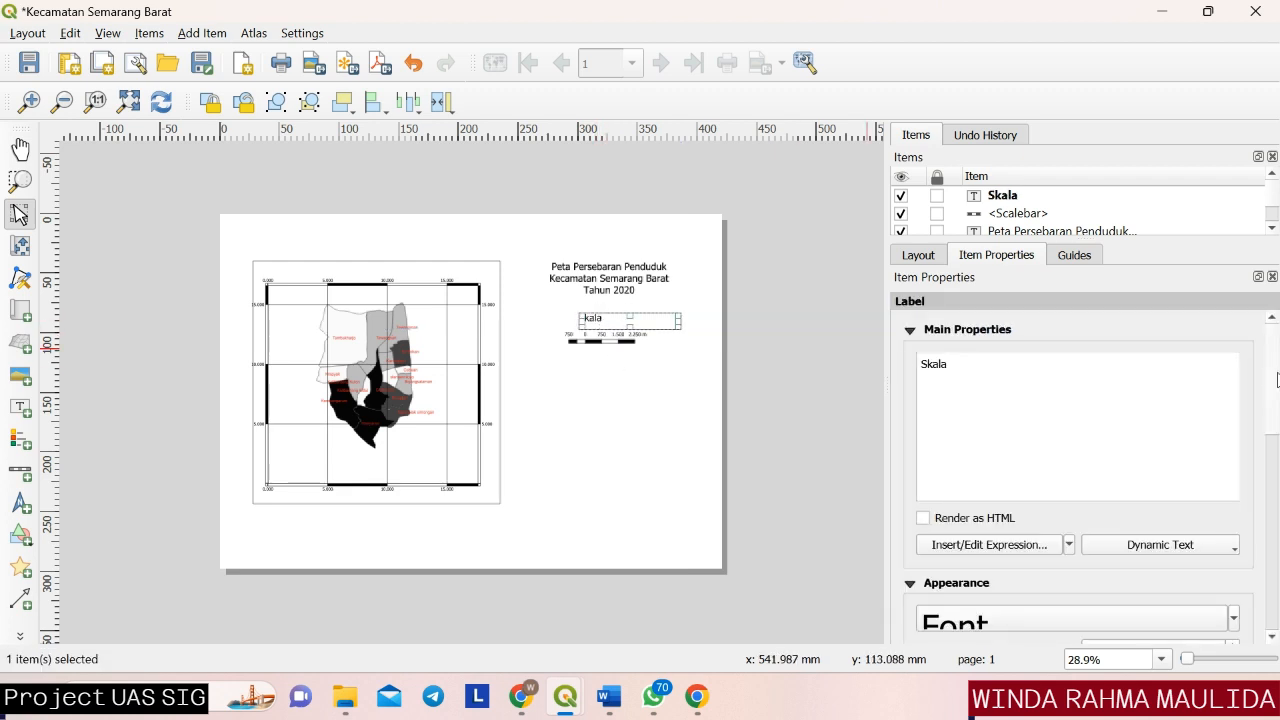
scroll(1255, 410, "down", 5)
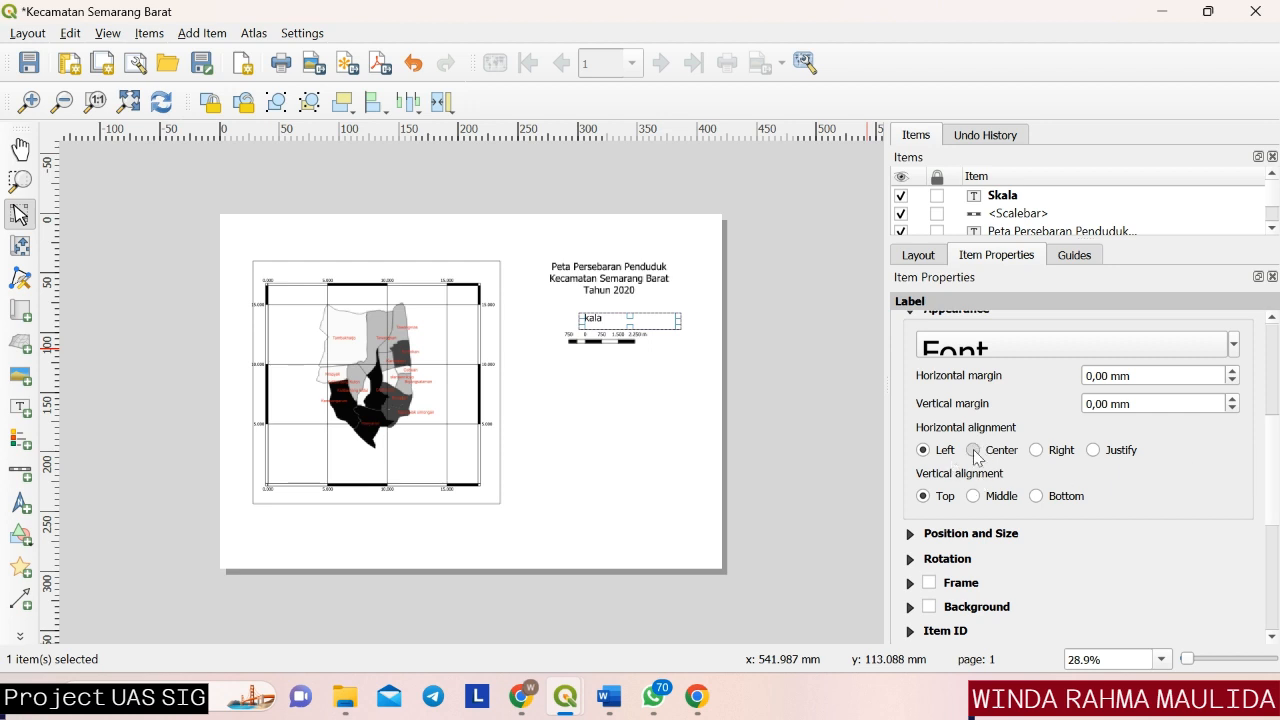
left_click(972, 450)
left_click(974, 496)
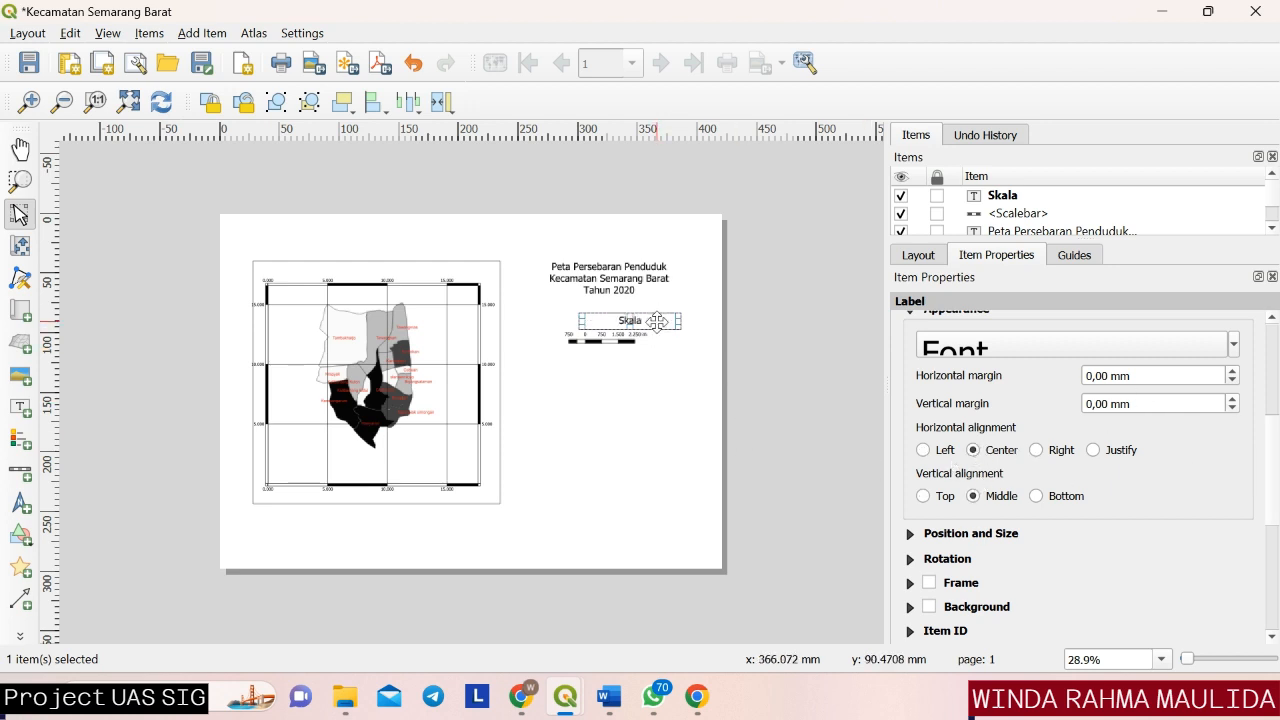
Move the "Skala" label about 20 mm to the left, centring it above the scale bar, and deselect it.
left_click_drag(656, 322, 627, 321)
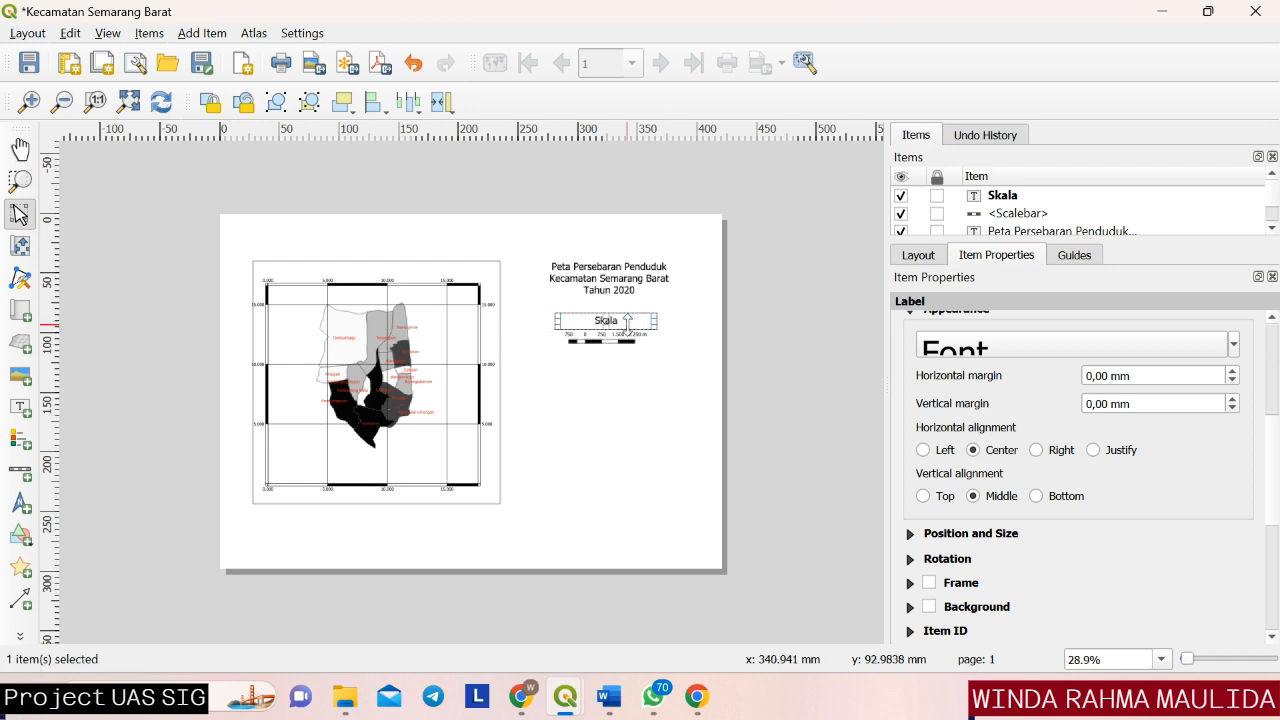
left_click(630, 389)
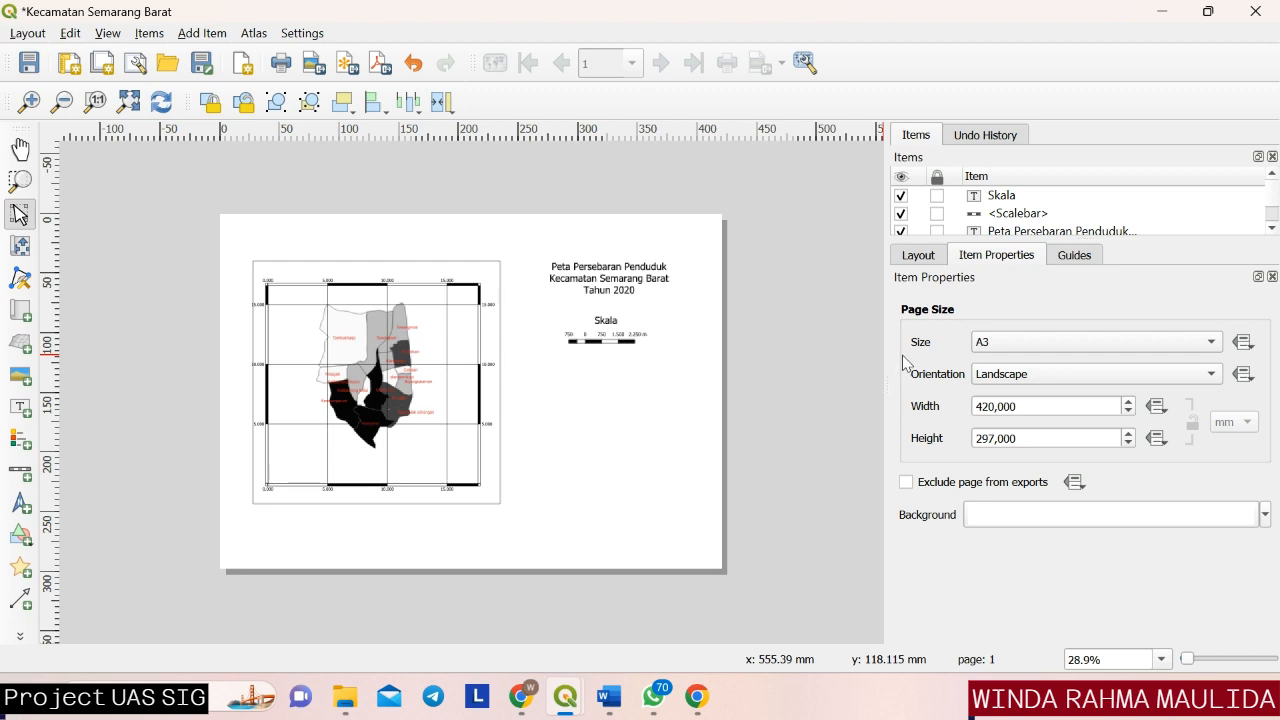
left_click(820, 446)
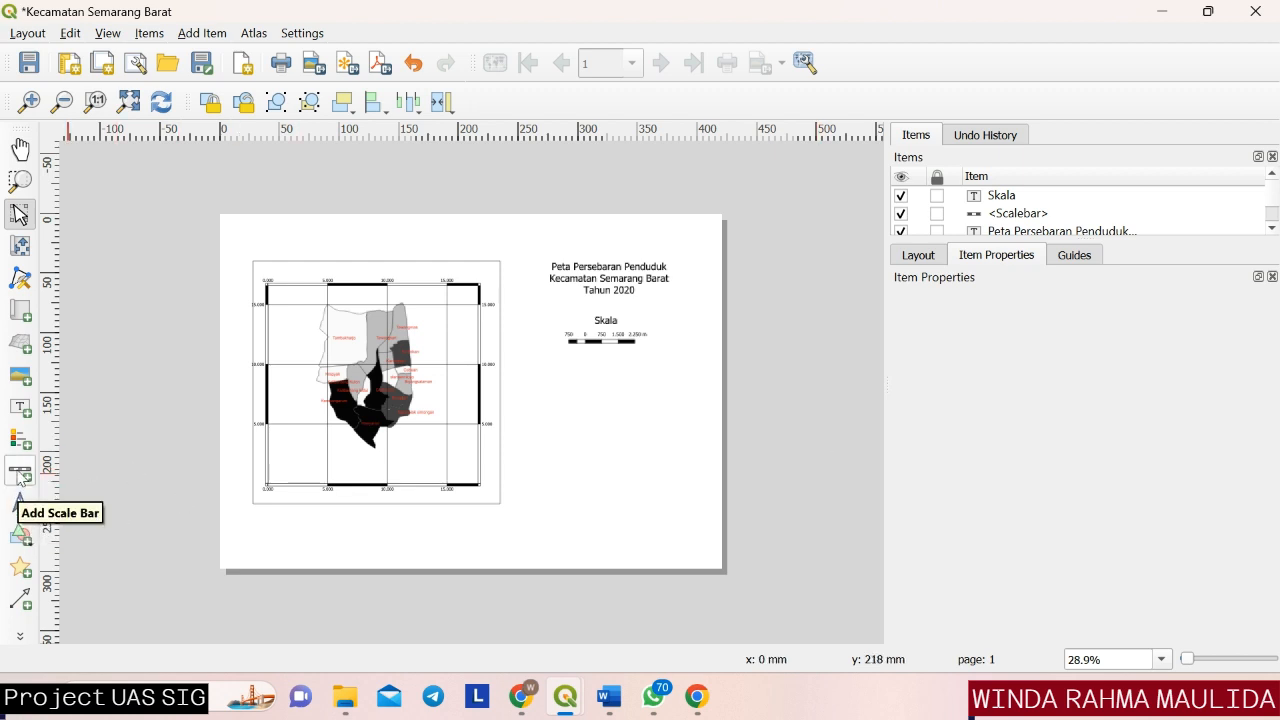
Add a legend below the scale bar and limit it to items inside the linked map.
left_click(20, 442)
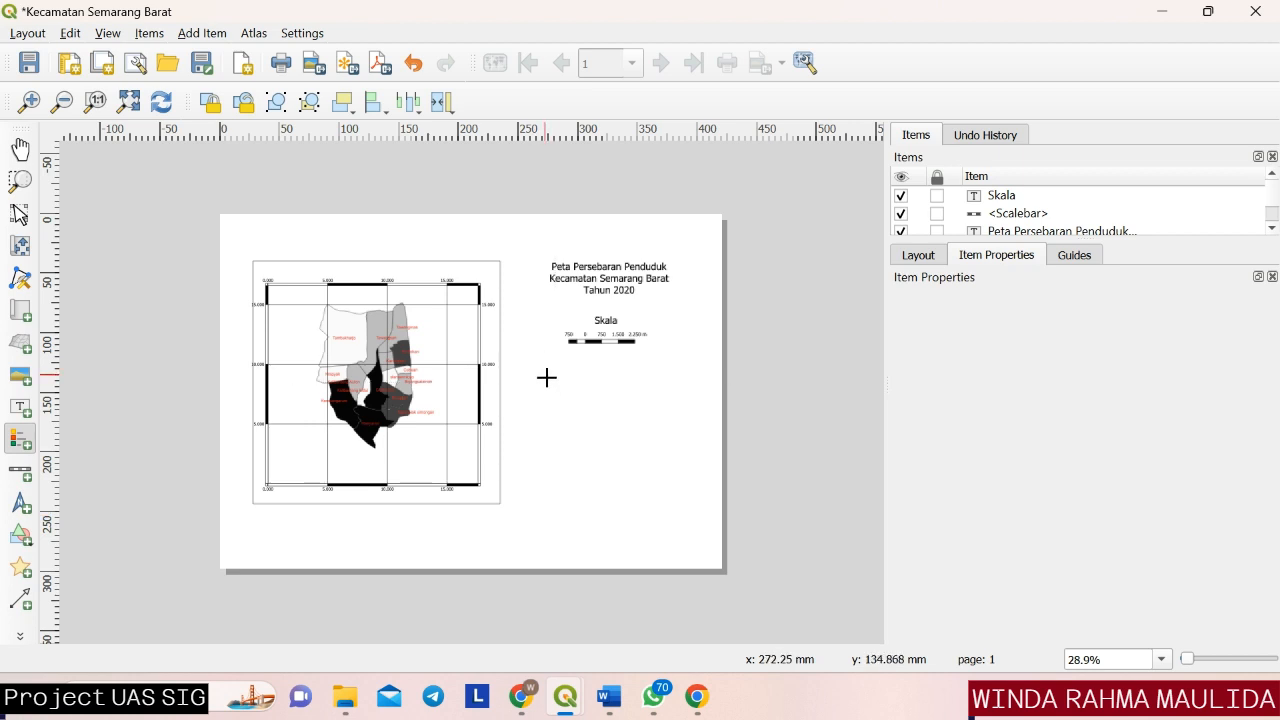
left_click_drag(546, 377, 654, 434)
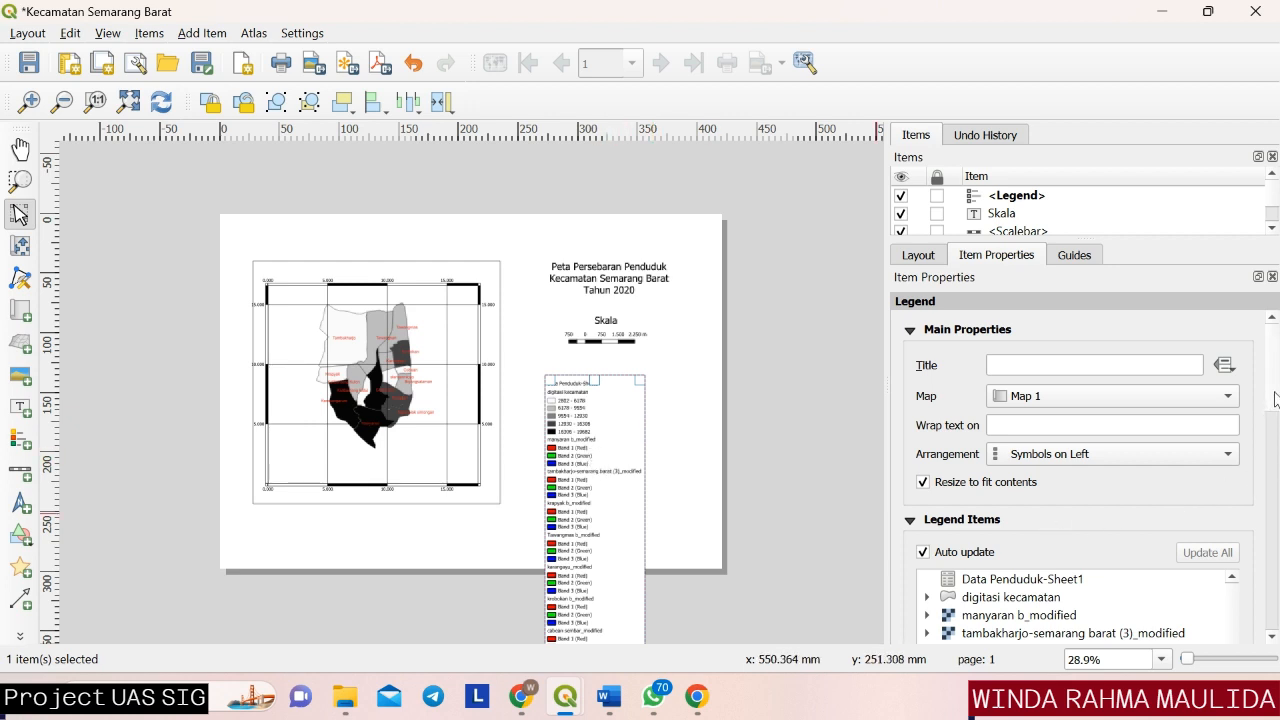
left_click_drag(1275, 398, 1265, 493)
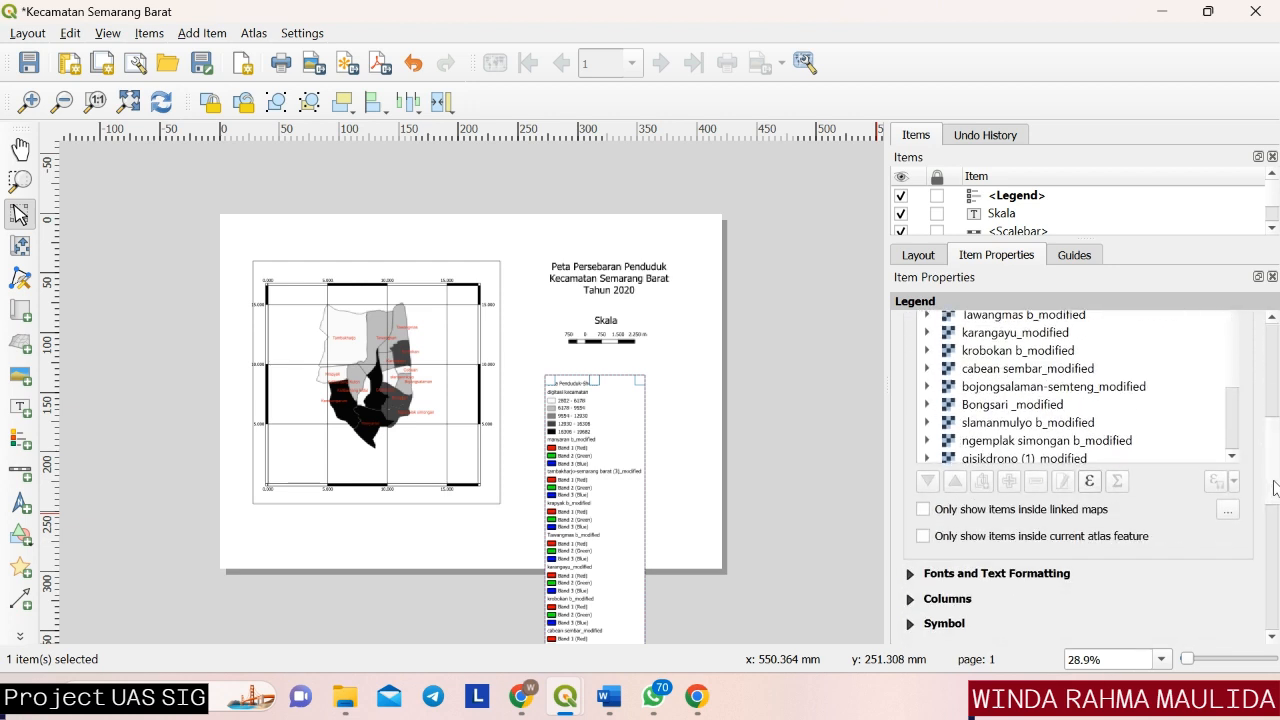
left_click(925, 513)
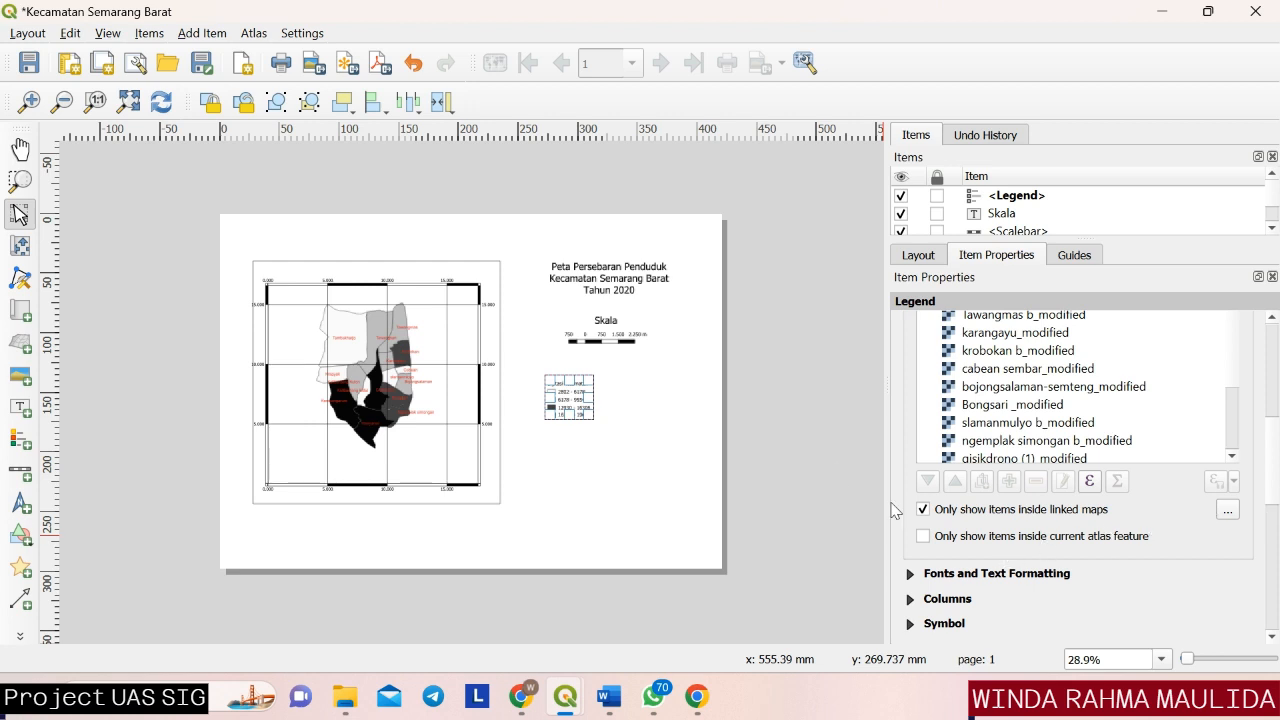
Enlarge the legend frame to about 80 mm wide and 65 mm high and deselect it.
left_click(600, 456)
left_click(584, 416)
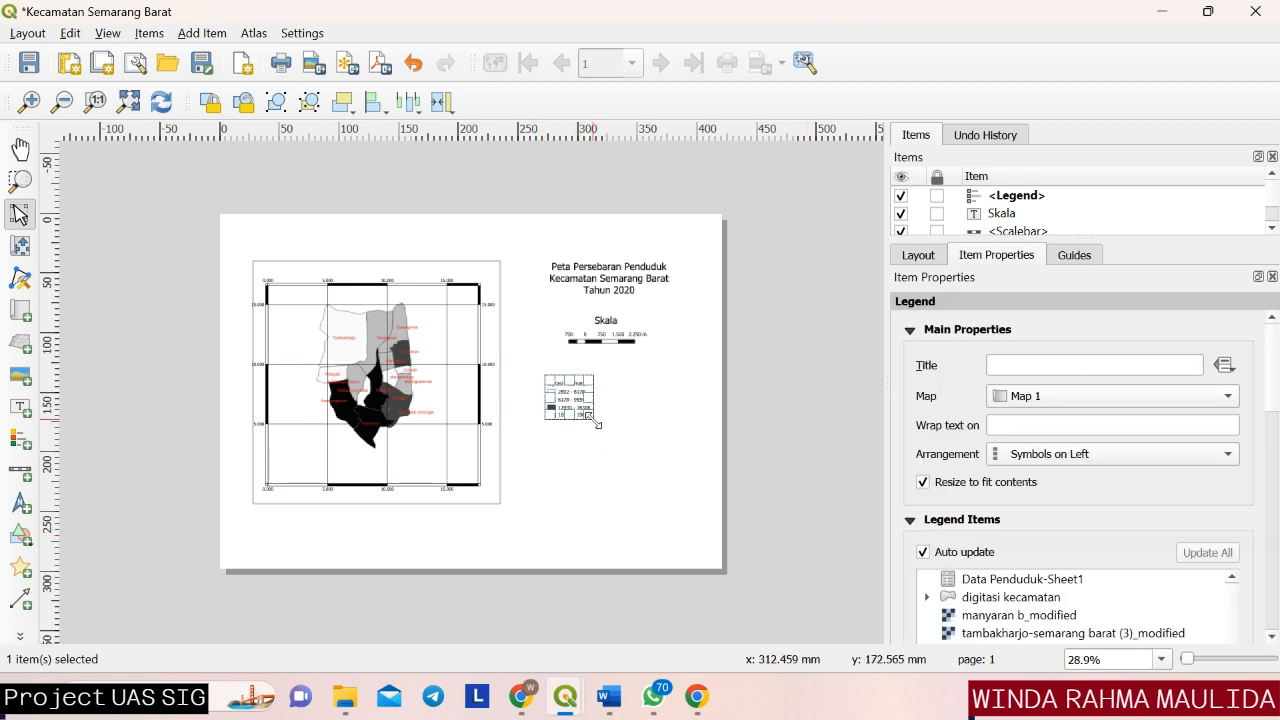
left_click_drag(593, 419, 640, 454)
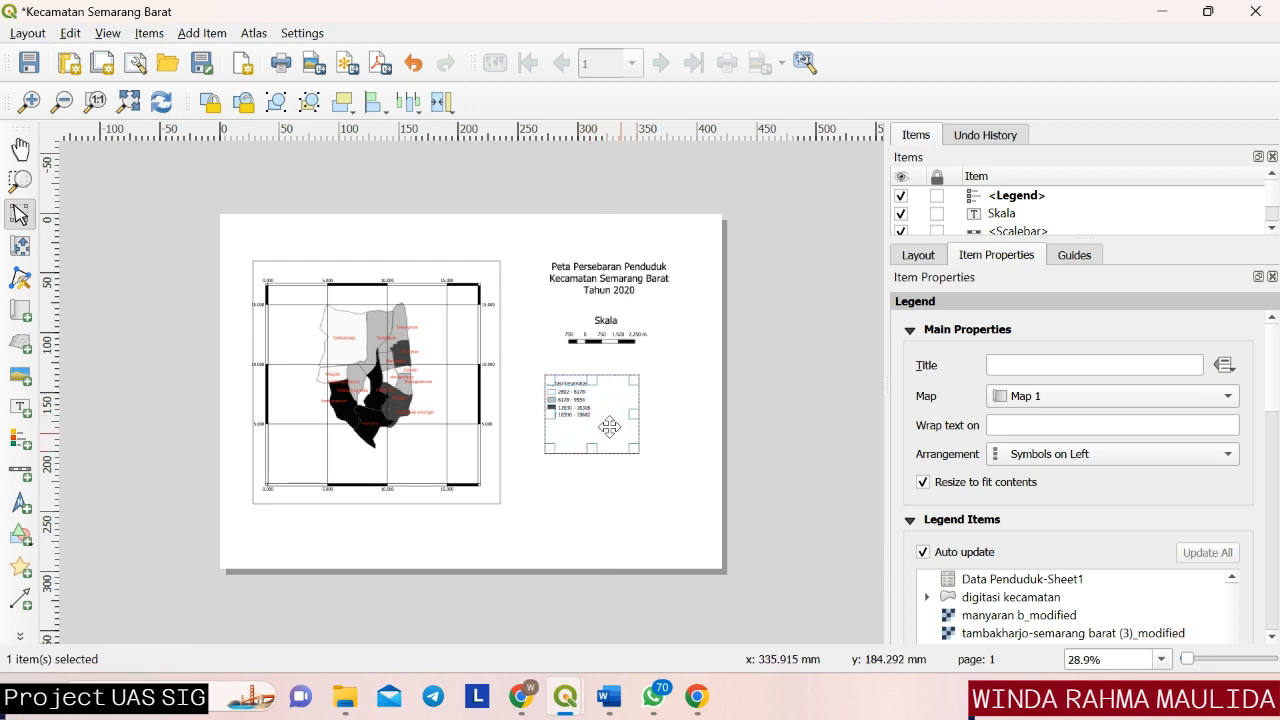
left_click(603, 474)
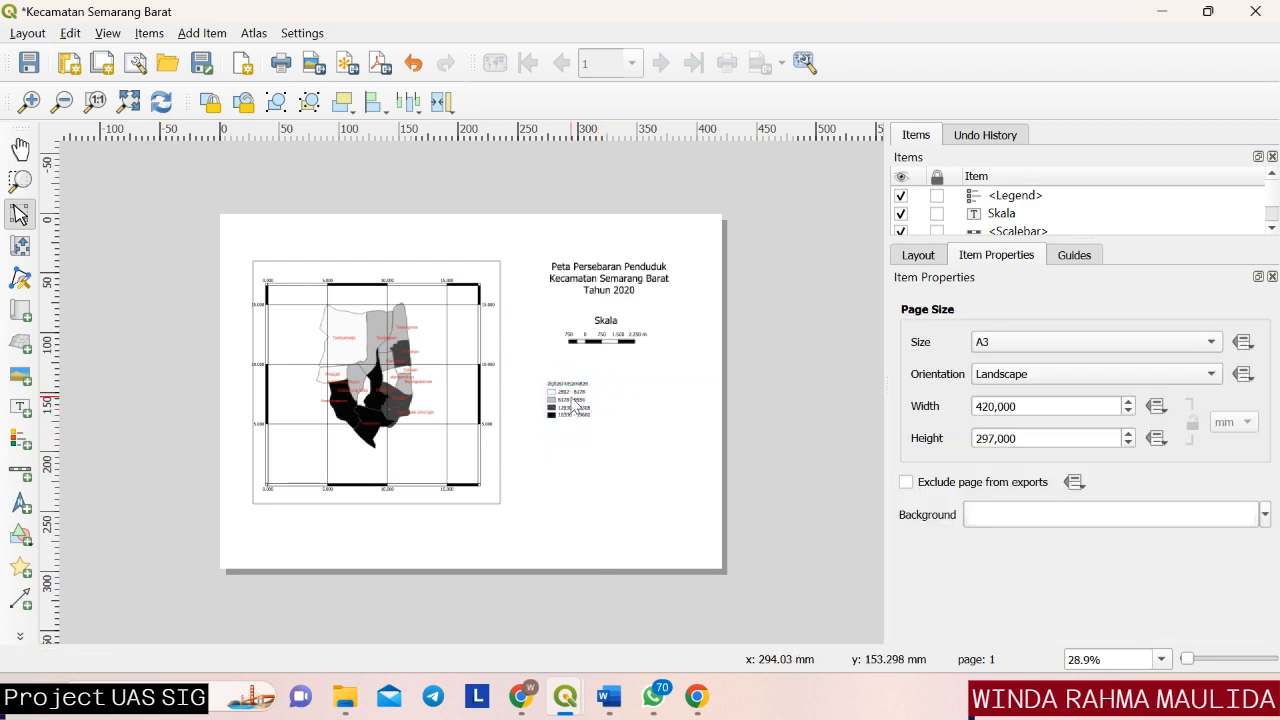
Move the legend about 28 mm to the right beneath the scale bar and deselect it.
left_click(570, 405)
left_click_drag(570, 405, 604, 405)
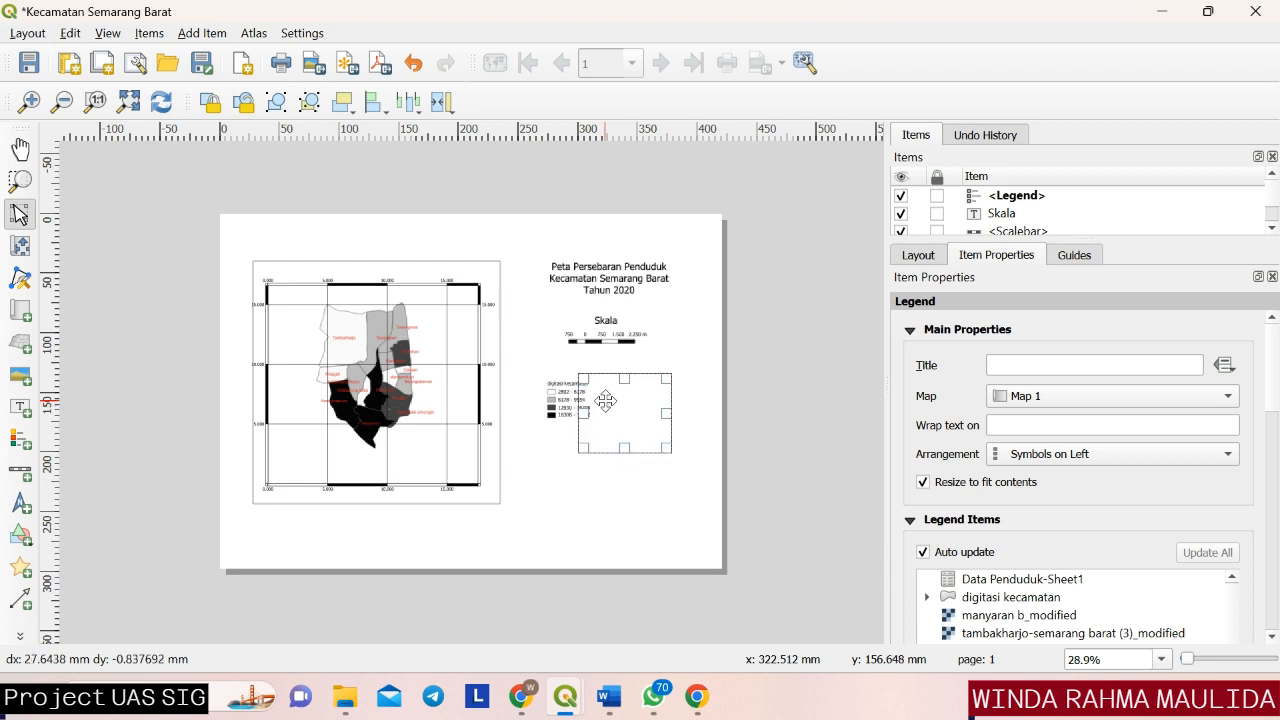
left_click(570, 508)
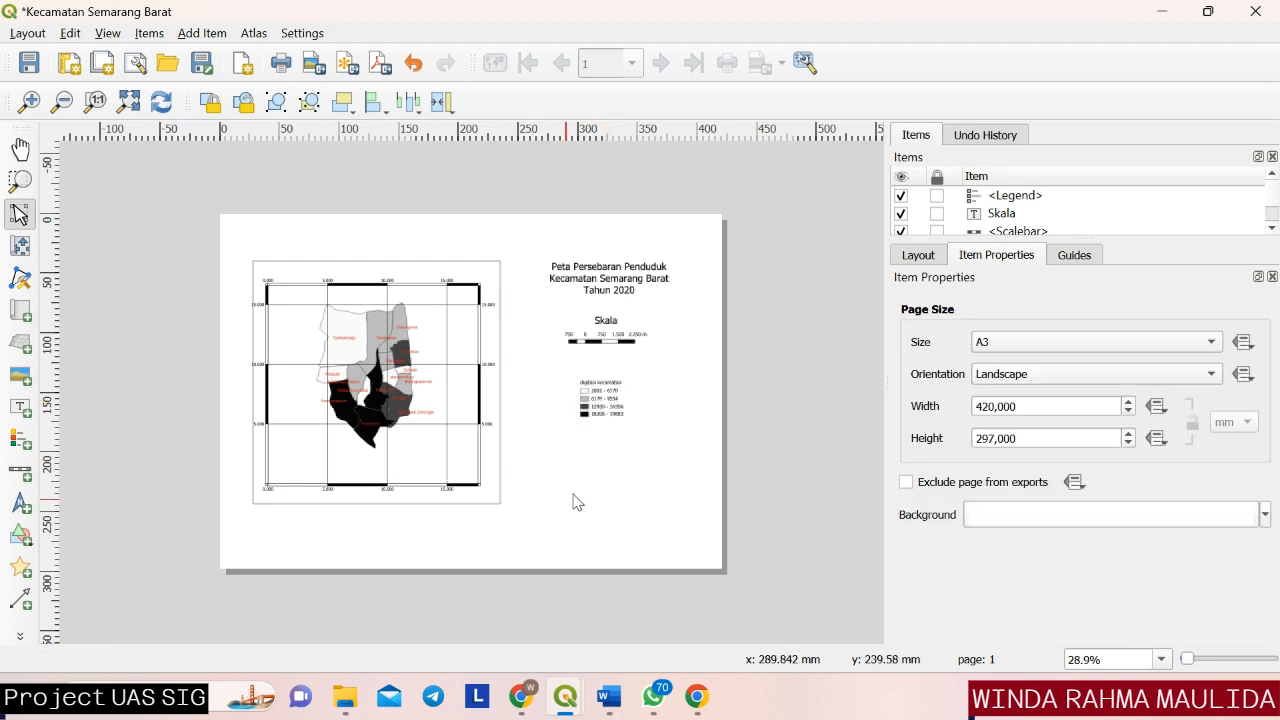
Turn off automatic updating of the legend's items so that its entries can be customised.
left_click(611, 412)
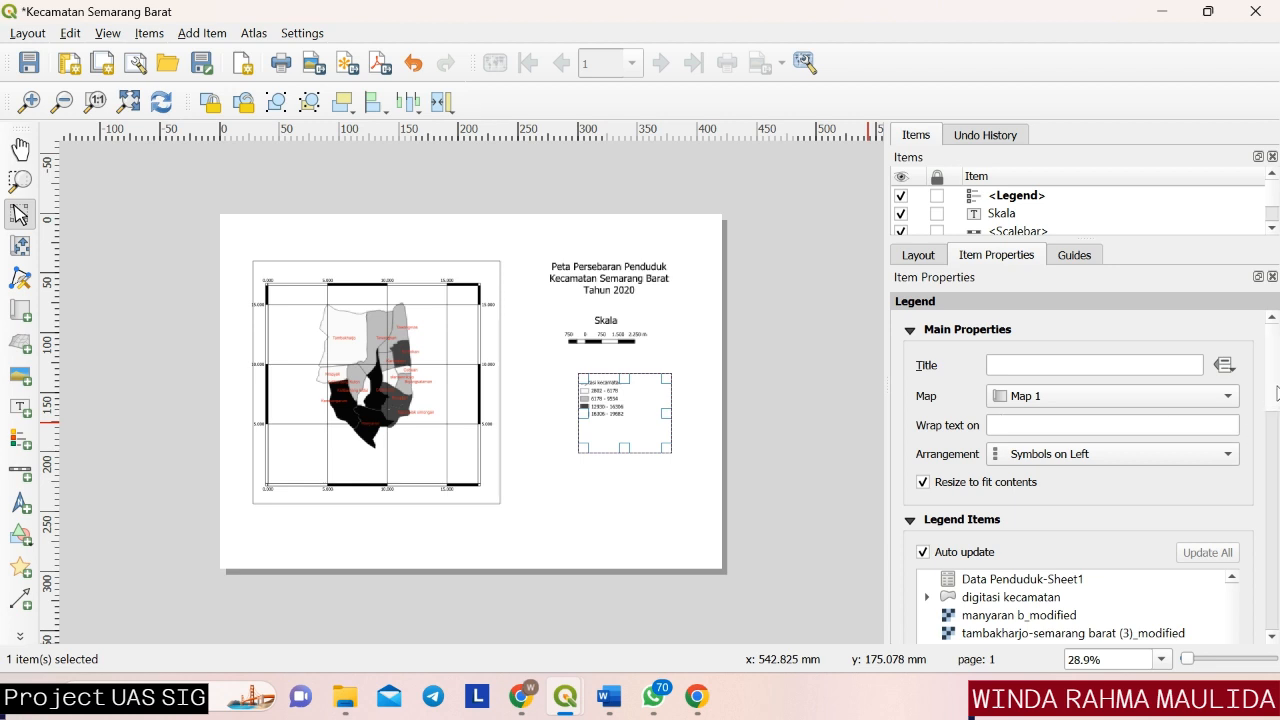
scroll(1270, 453, "down", 10)
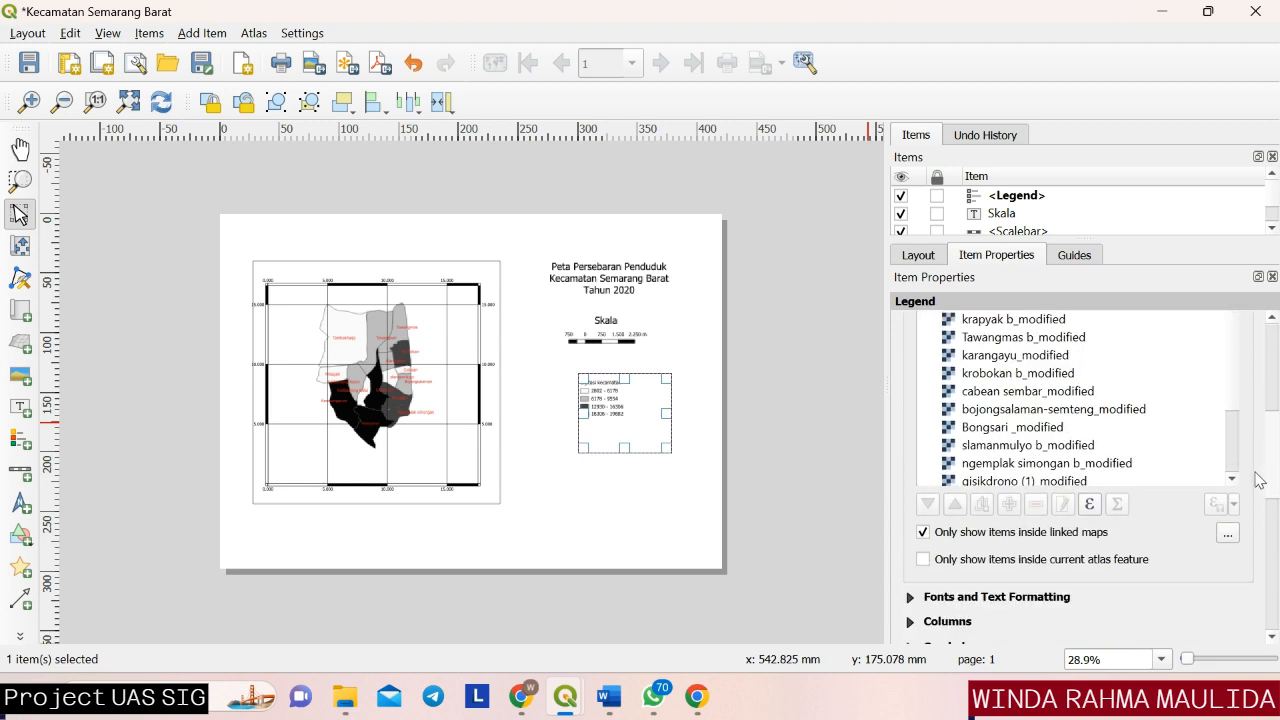
scroll(1270, 453, "up", 3)
scroll(1270, 453, "up", 1)
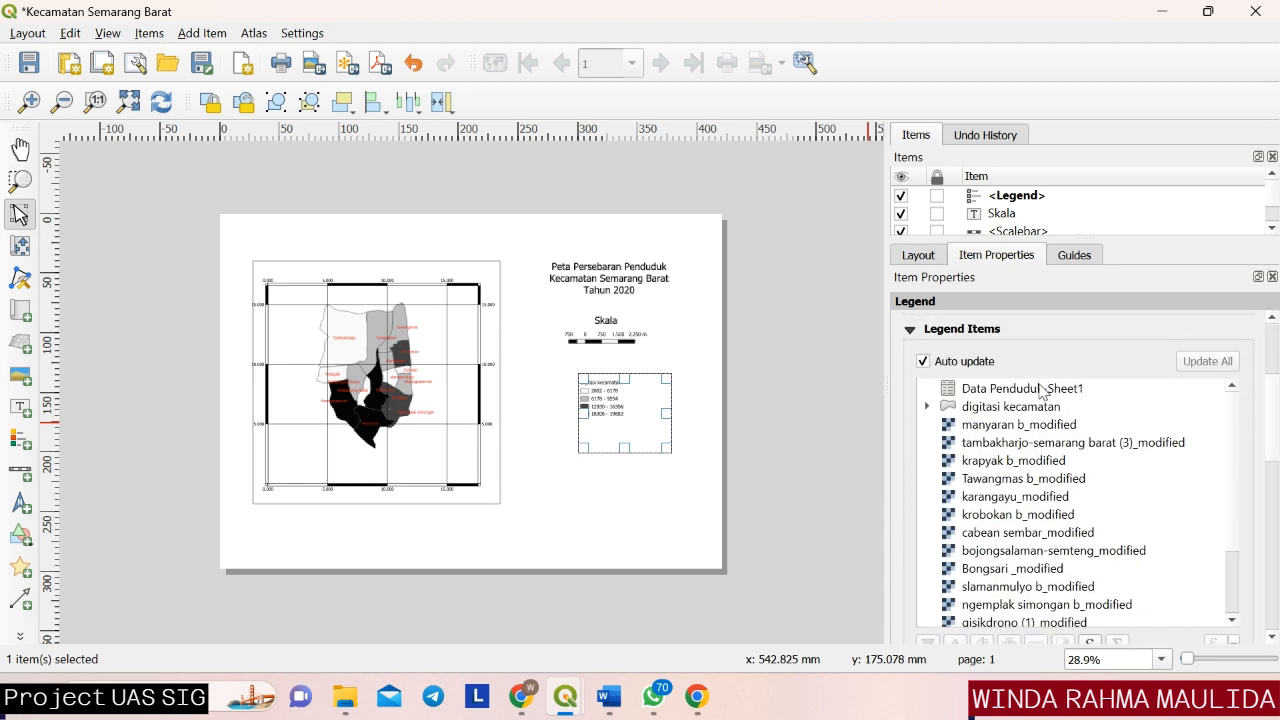
left_click(922, 362)
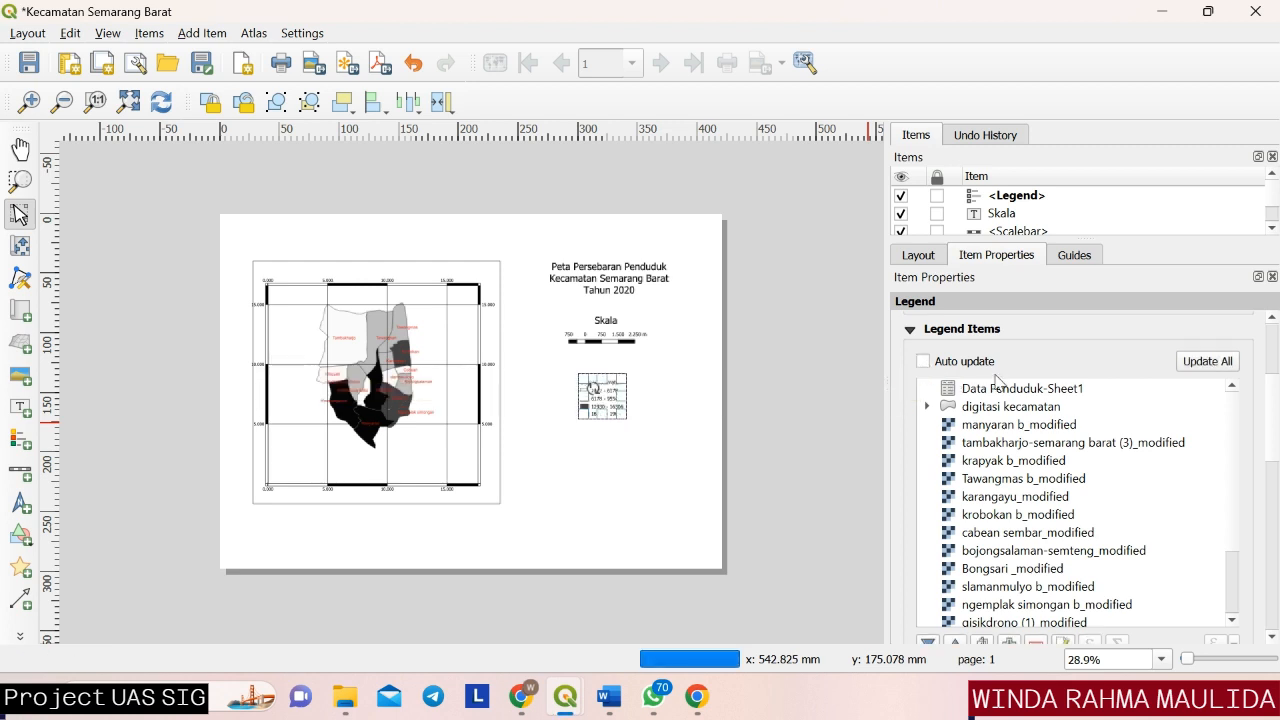
Rename the legend's "digitasi kecamatan" entry as "Keterangan" and deselect the legend.
scroll(1265, 435, "down", 3)
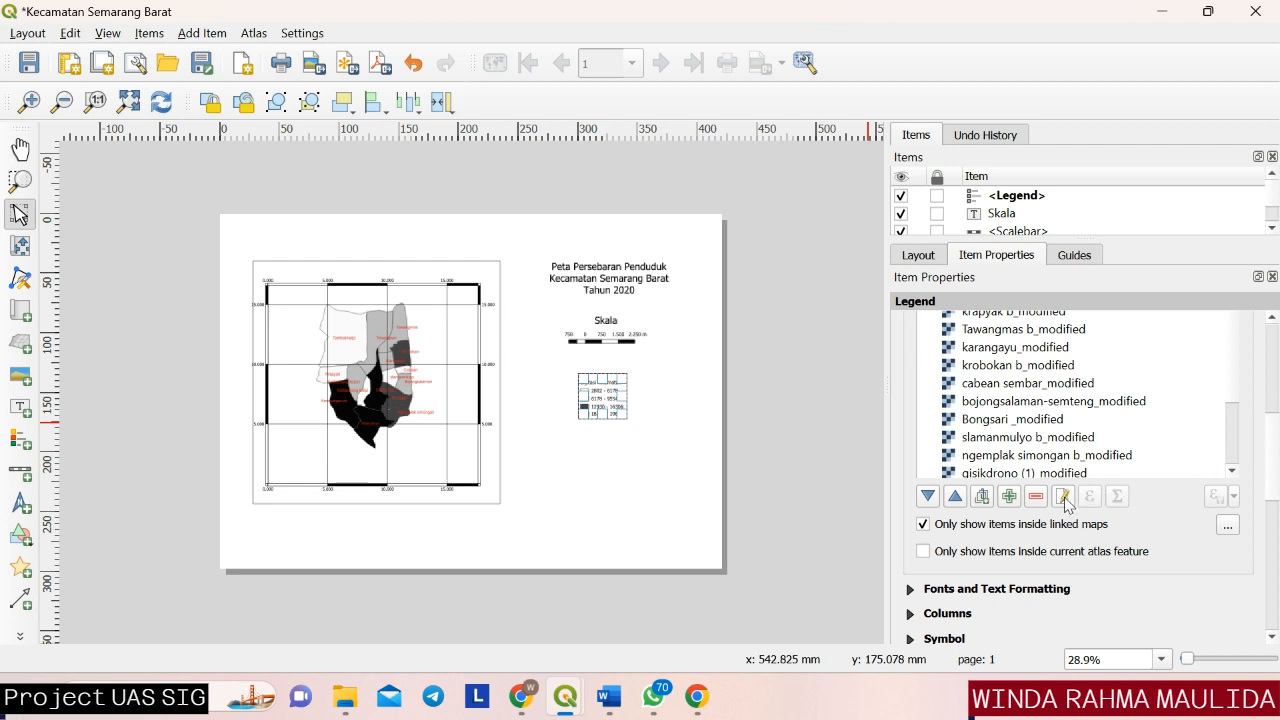
scroll(1272, 437, "up", 1)
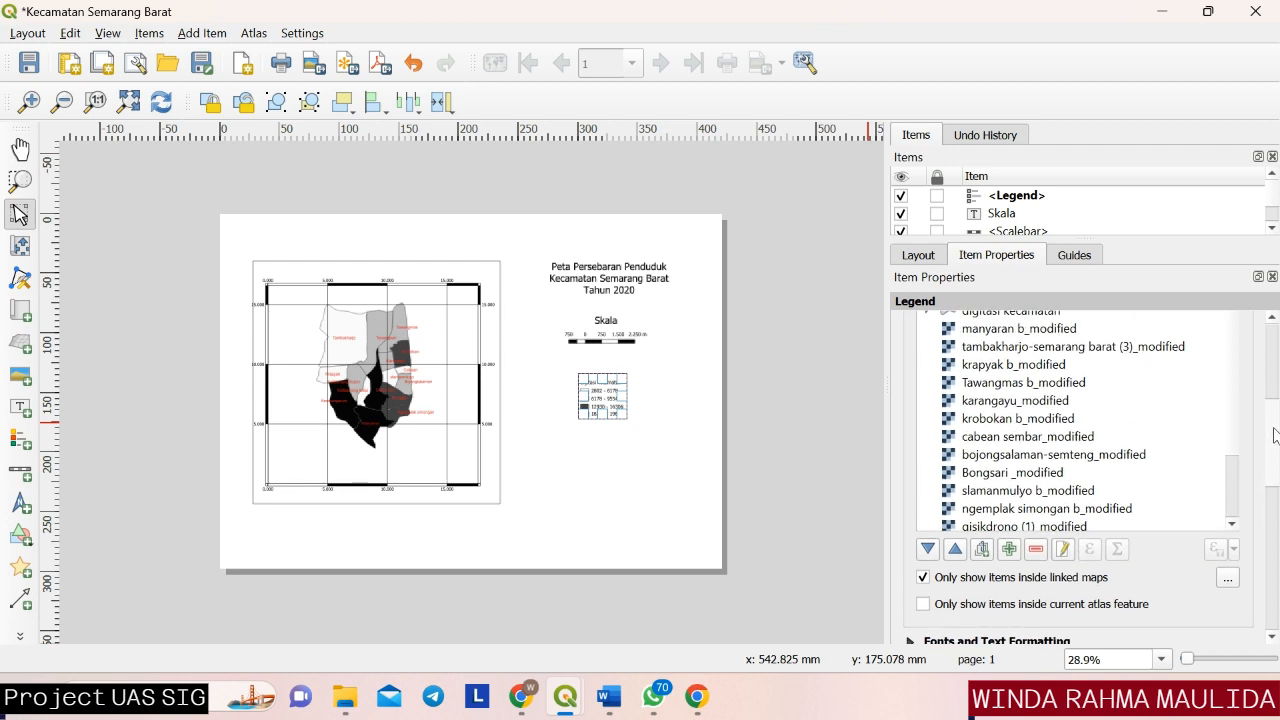
scroll(1274, 432, "up", 2)
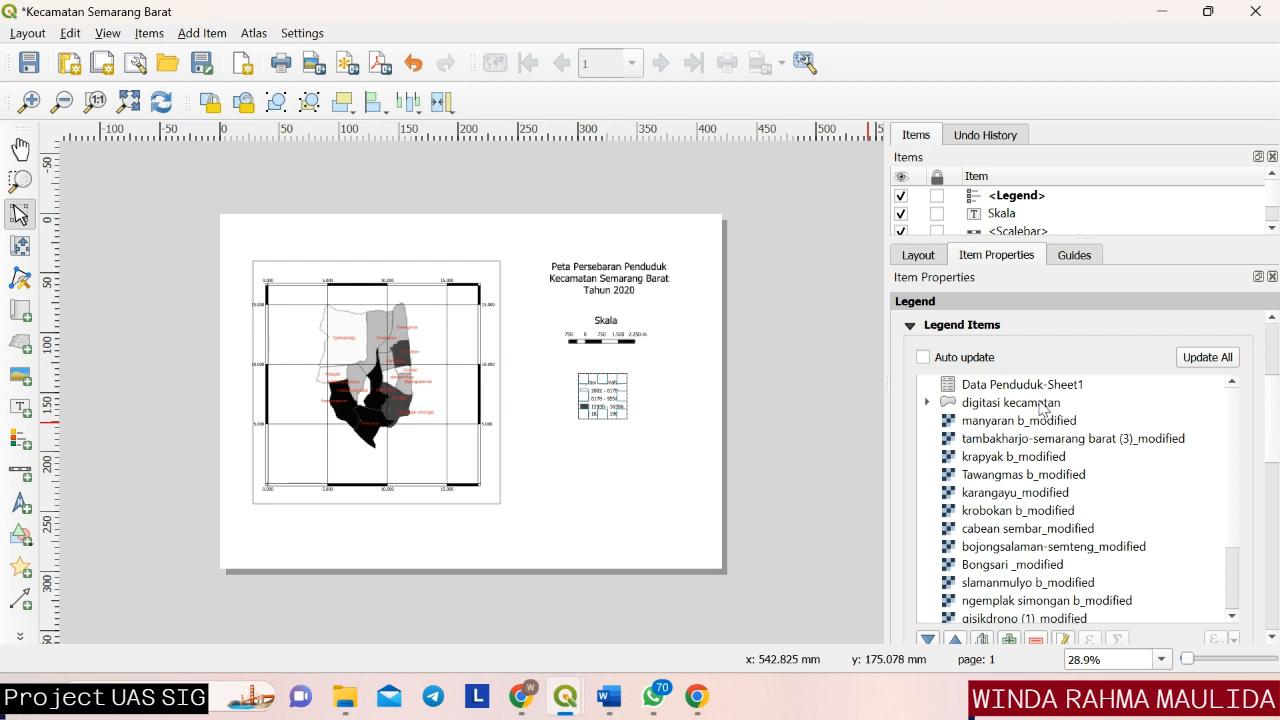
double_click(1041, 403)
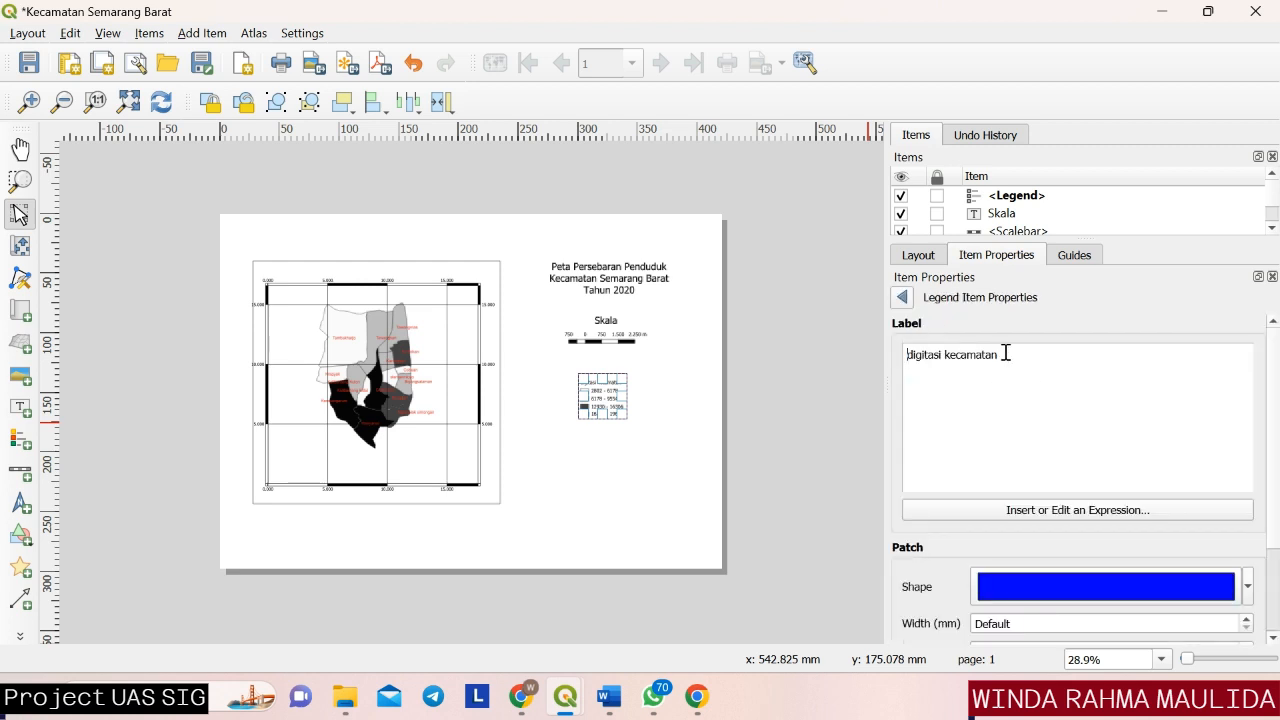
left_click_drag(1015, 362, 866, 357)
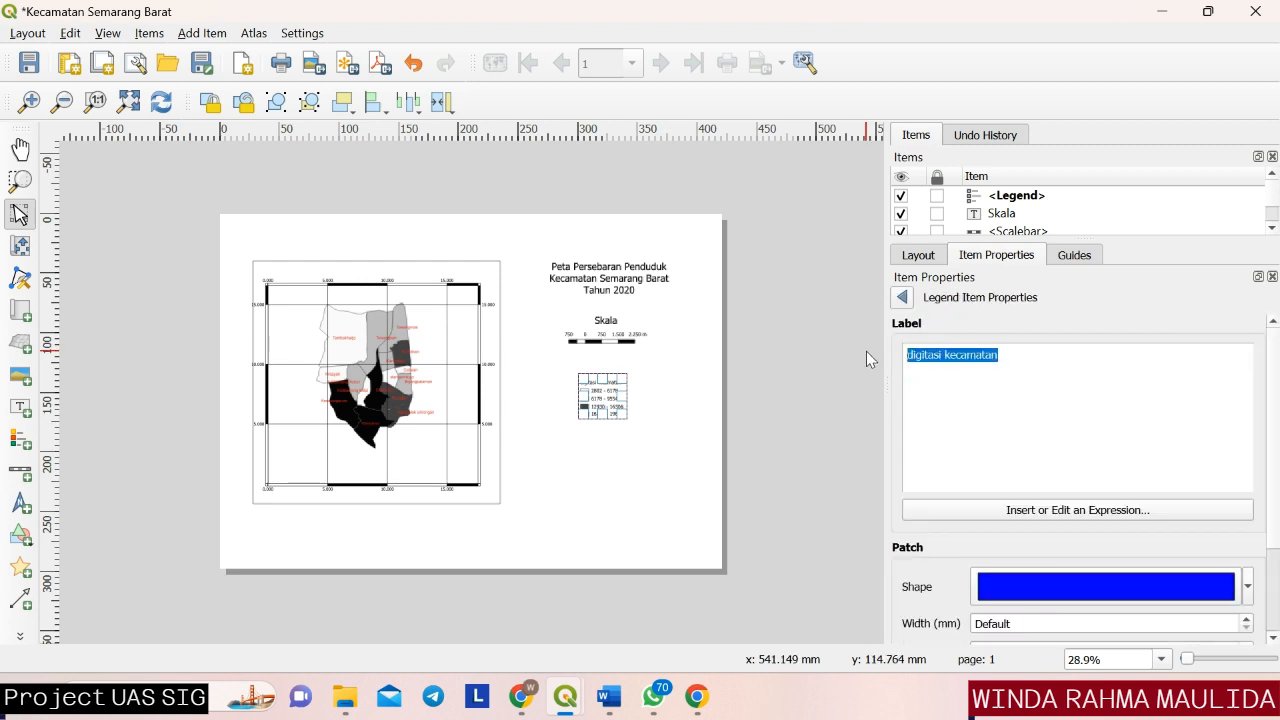
key("BackSpace")
key("Caps_Lock")
type("Keter")
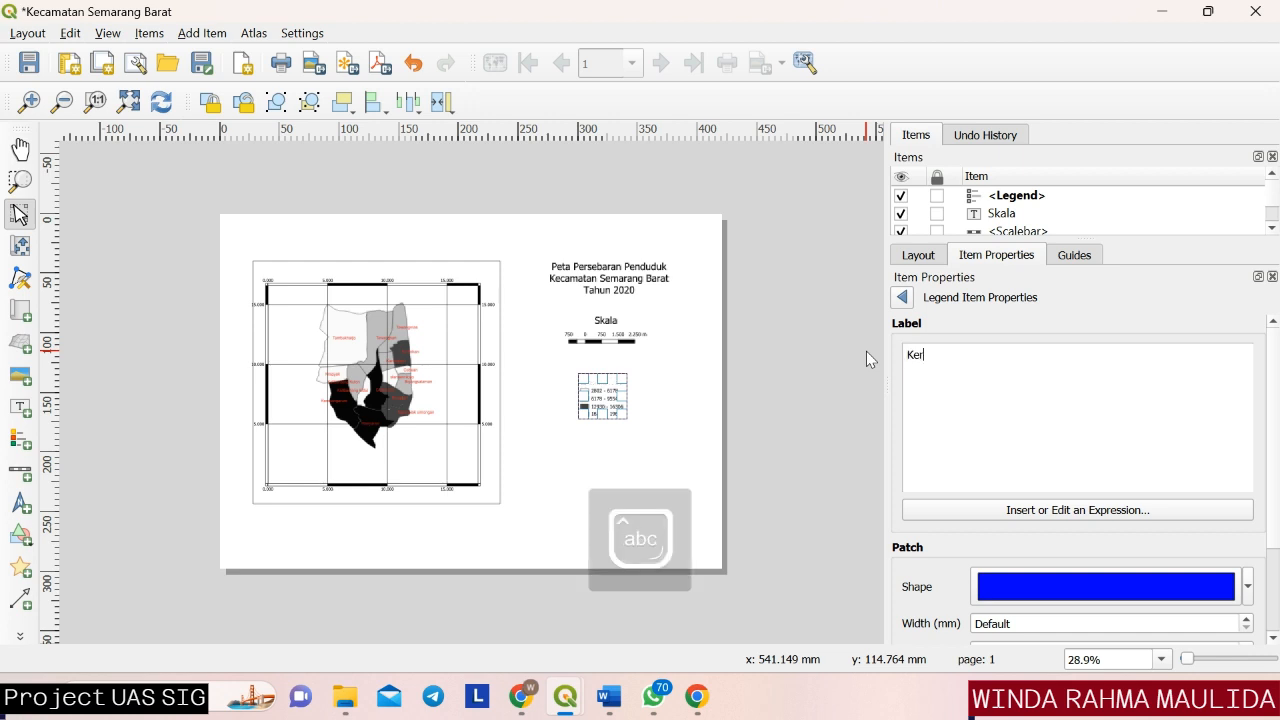
type("angan")
left_click(797, 451)
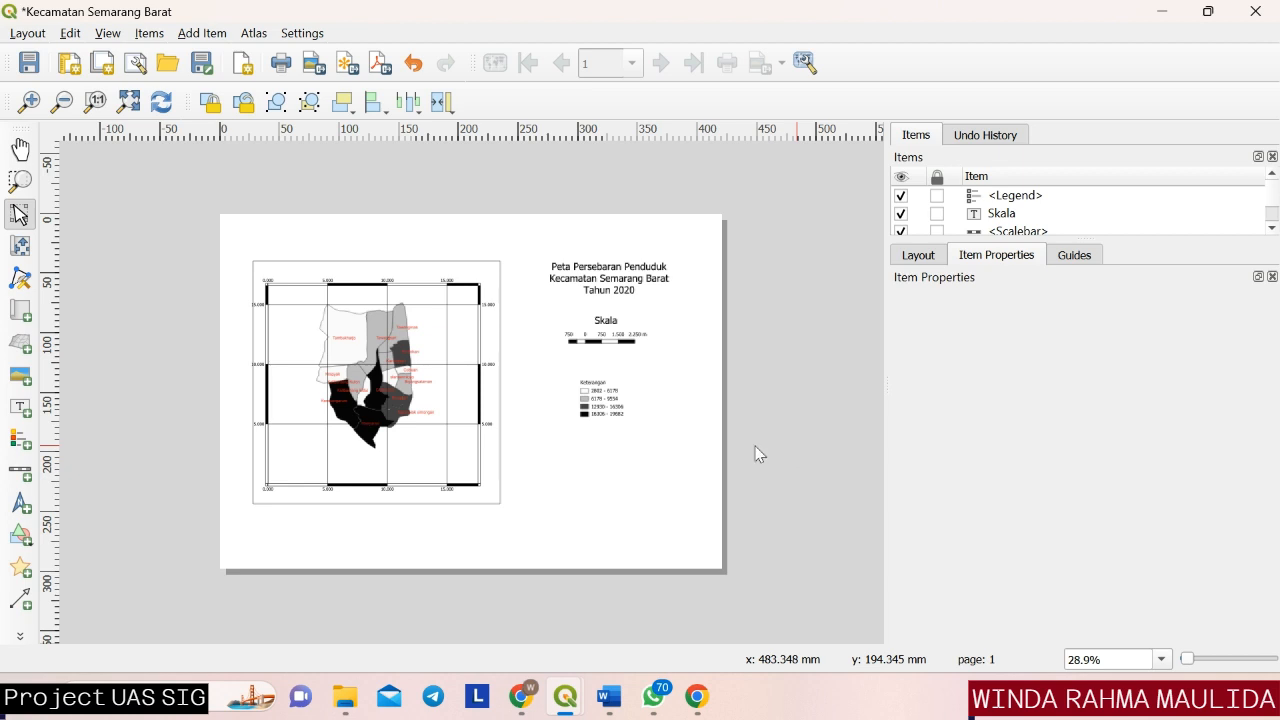
Examine the legend's heading and class ranges up close, and expand the list of layout items.
left_click(632, 427)
scroll(632, 427, "up", 2)
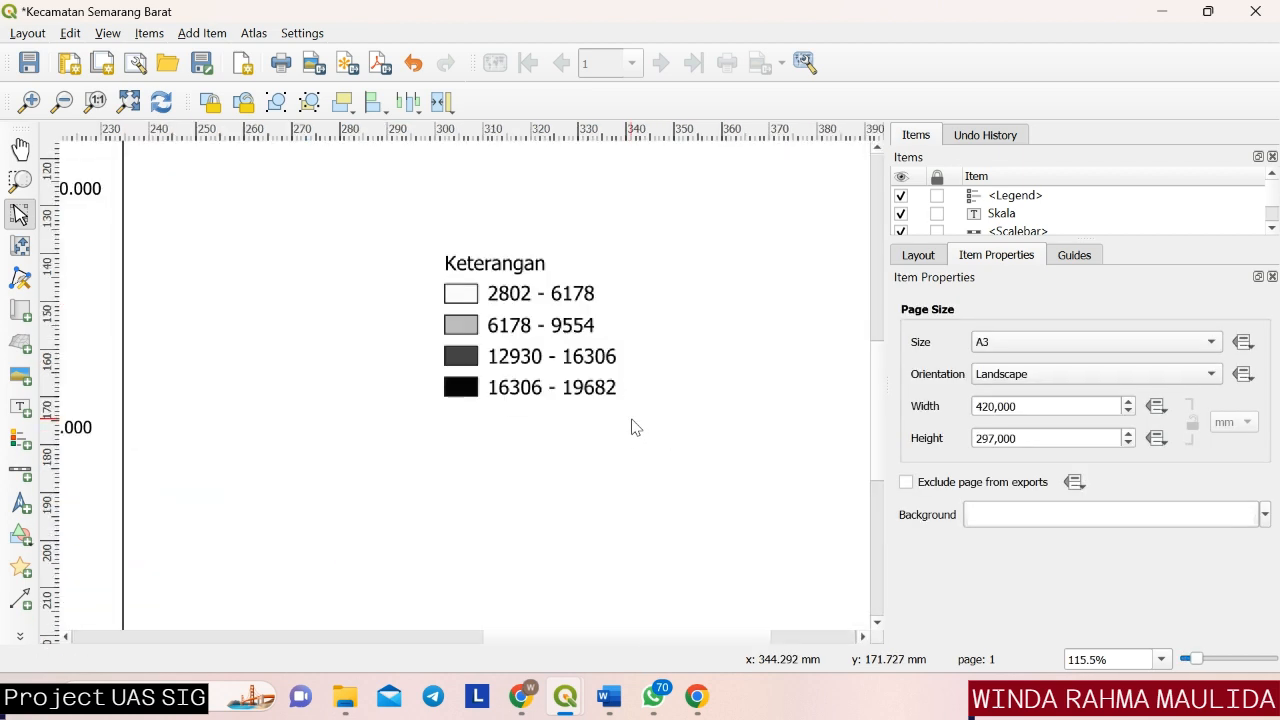
scroll(631, 424, "down", 1)
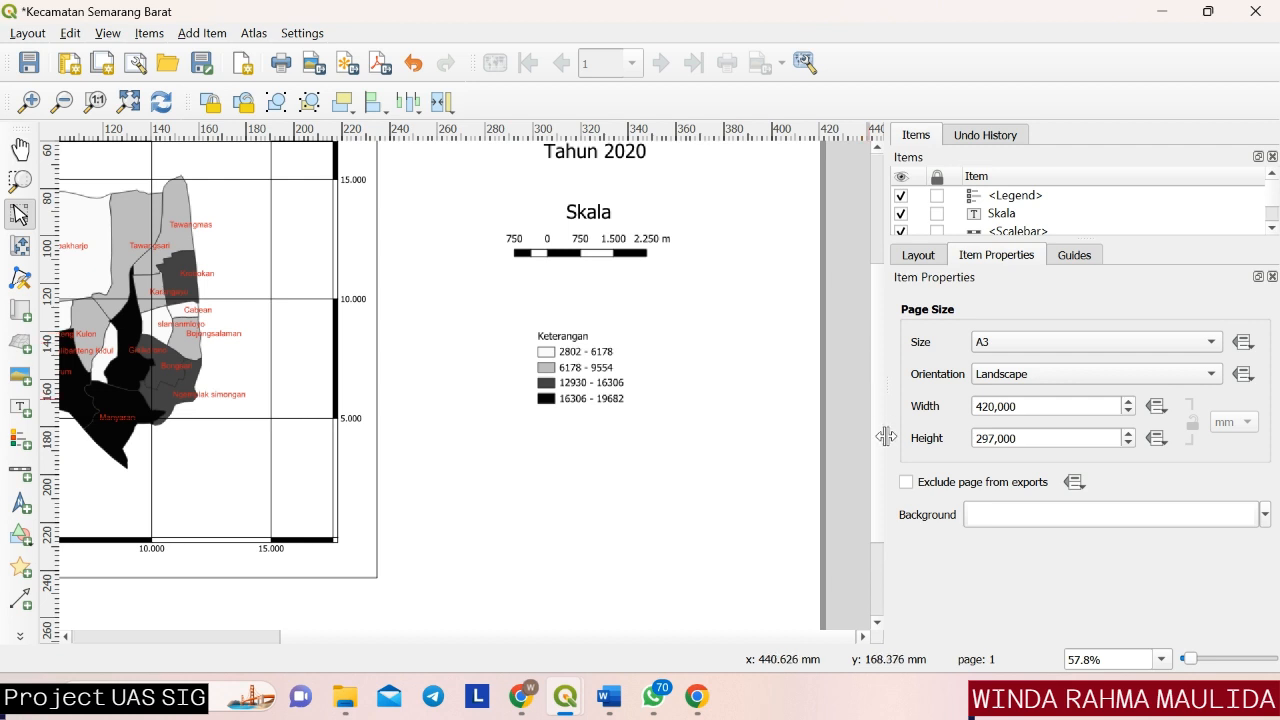
left_click(835, 480)
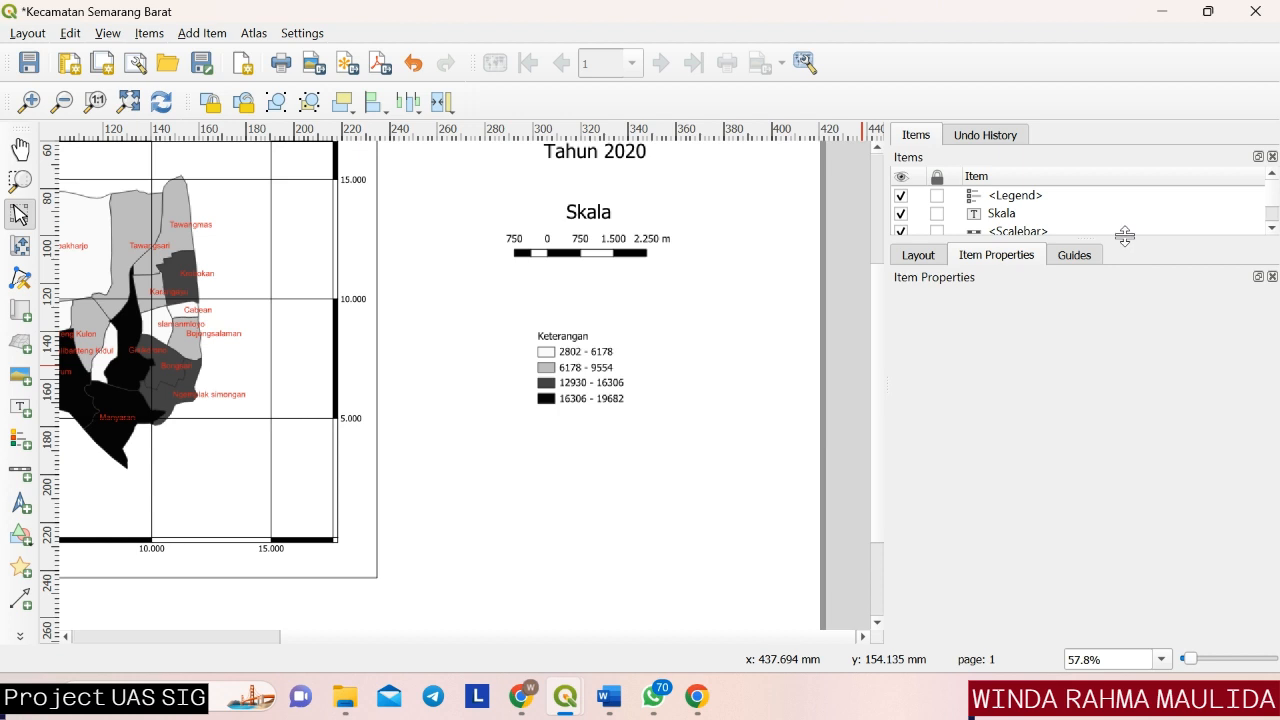
left_click_drag(1125, 236, 1104, 357)
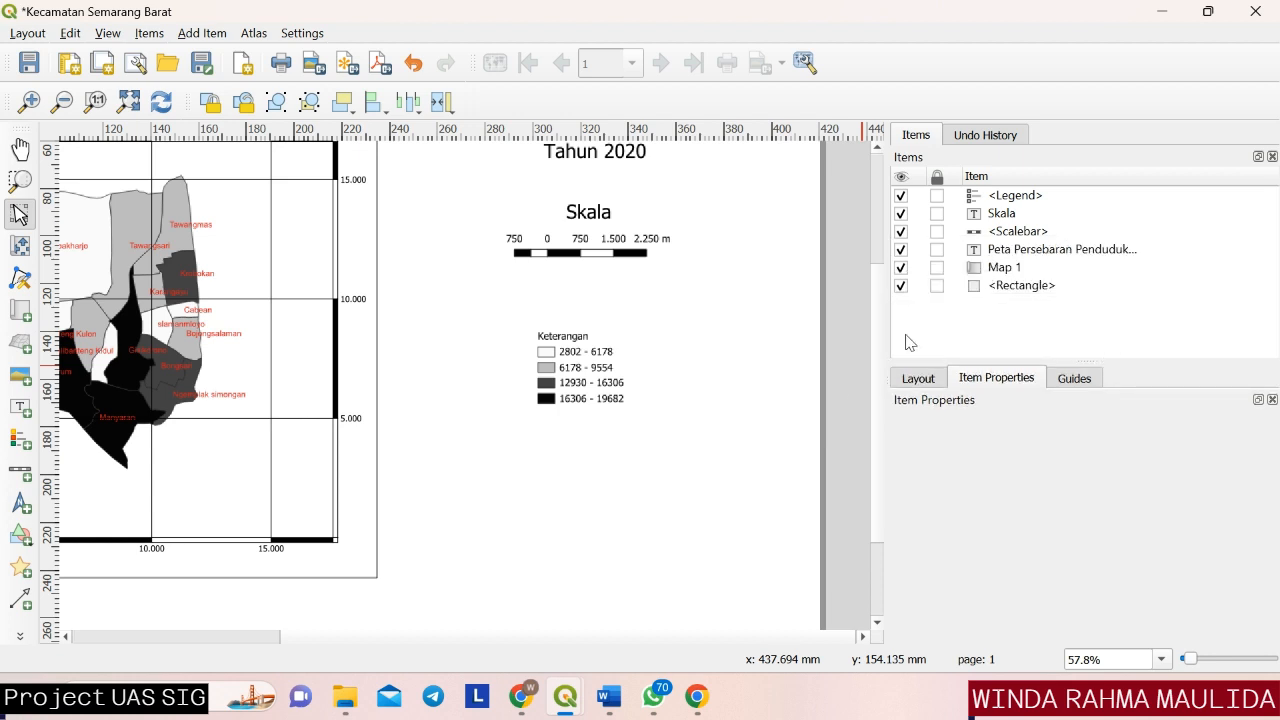
scroll(803, 437, "down", 2)
scroll(780, 443, "up", 1)
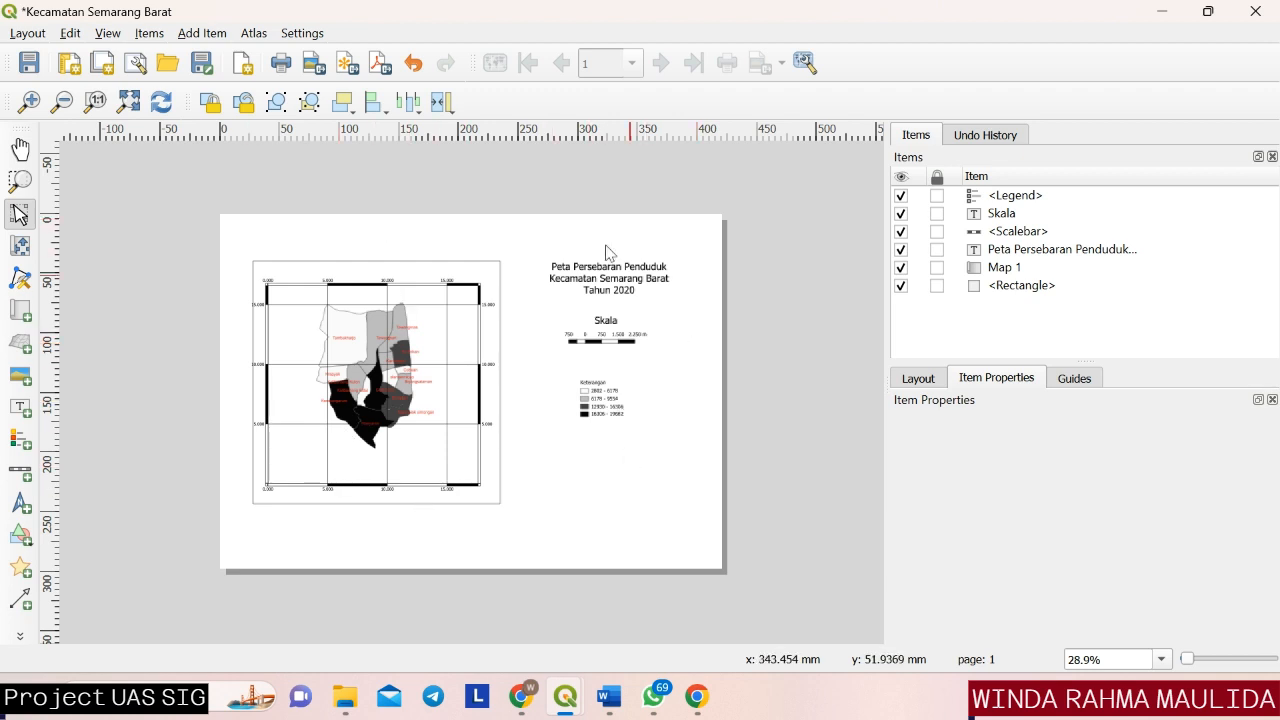
Export the layout as a PDF named "Kecamatan Semarang Barat" in the Downloads folder.
left_click(378, 66)
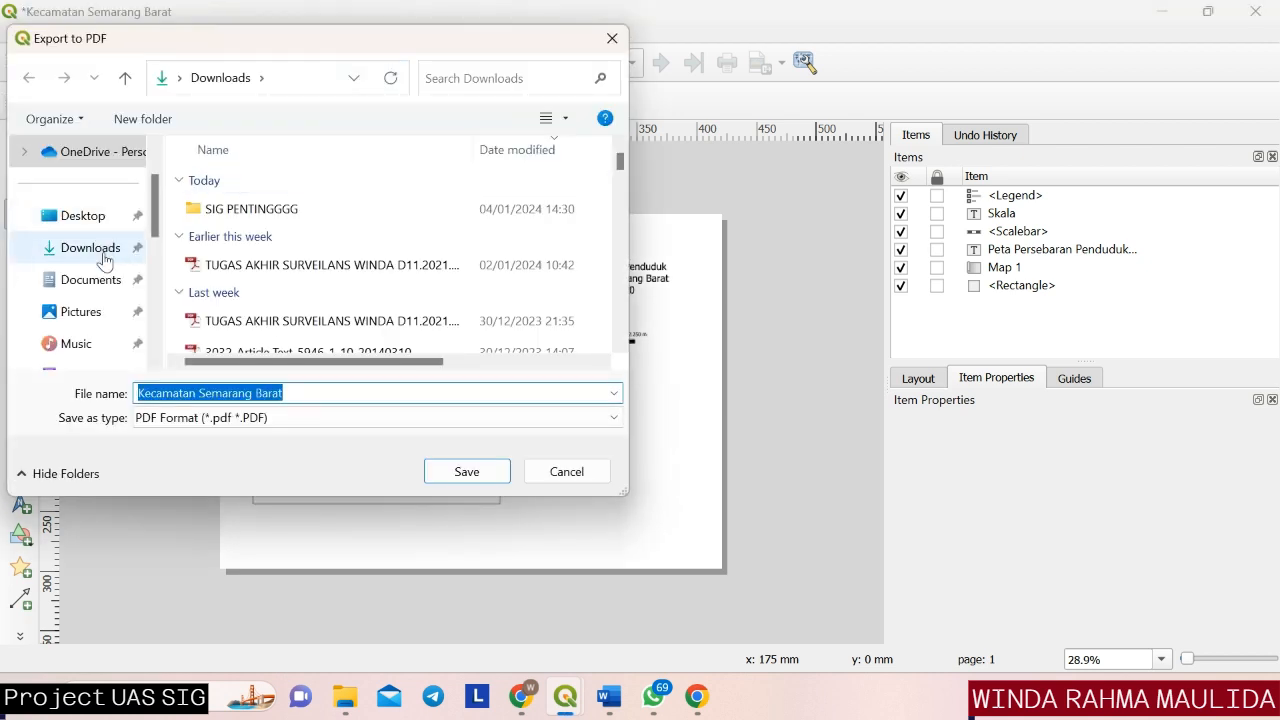
left_click(486, 475)
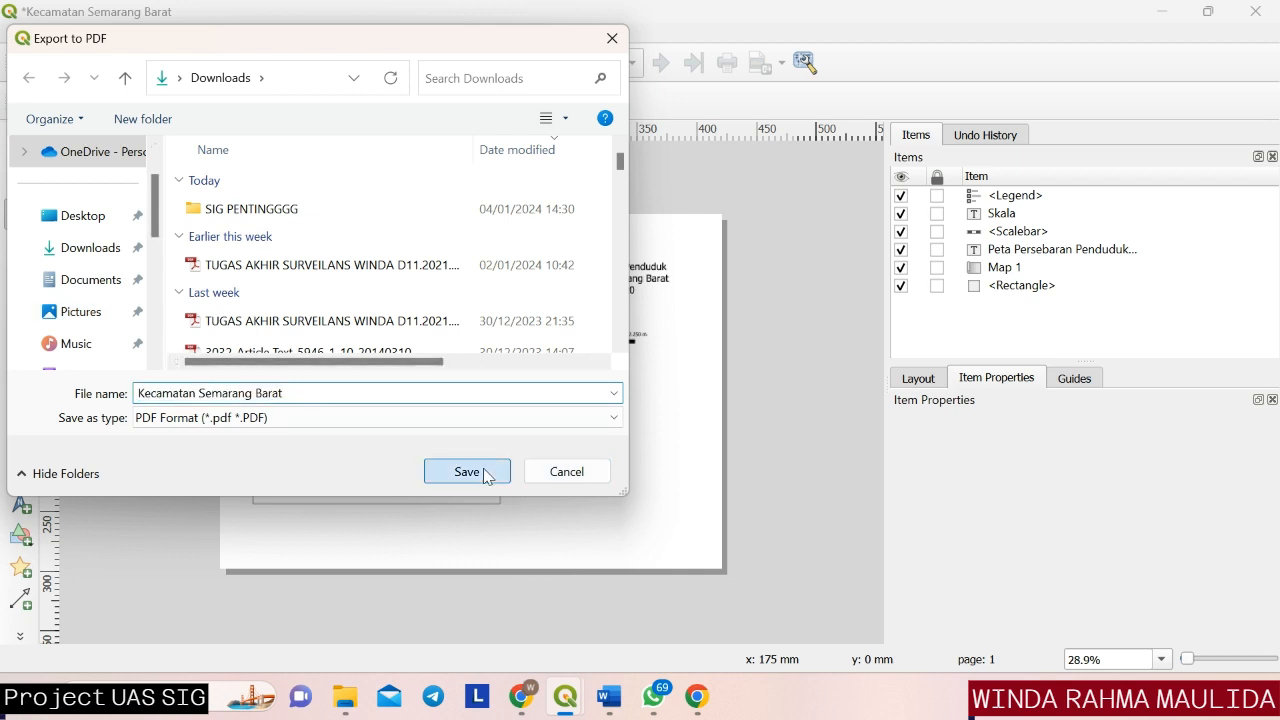